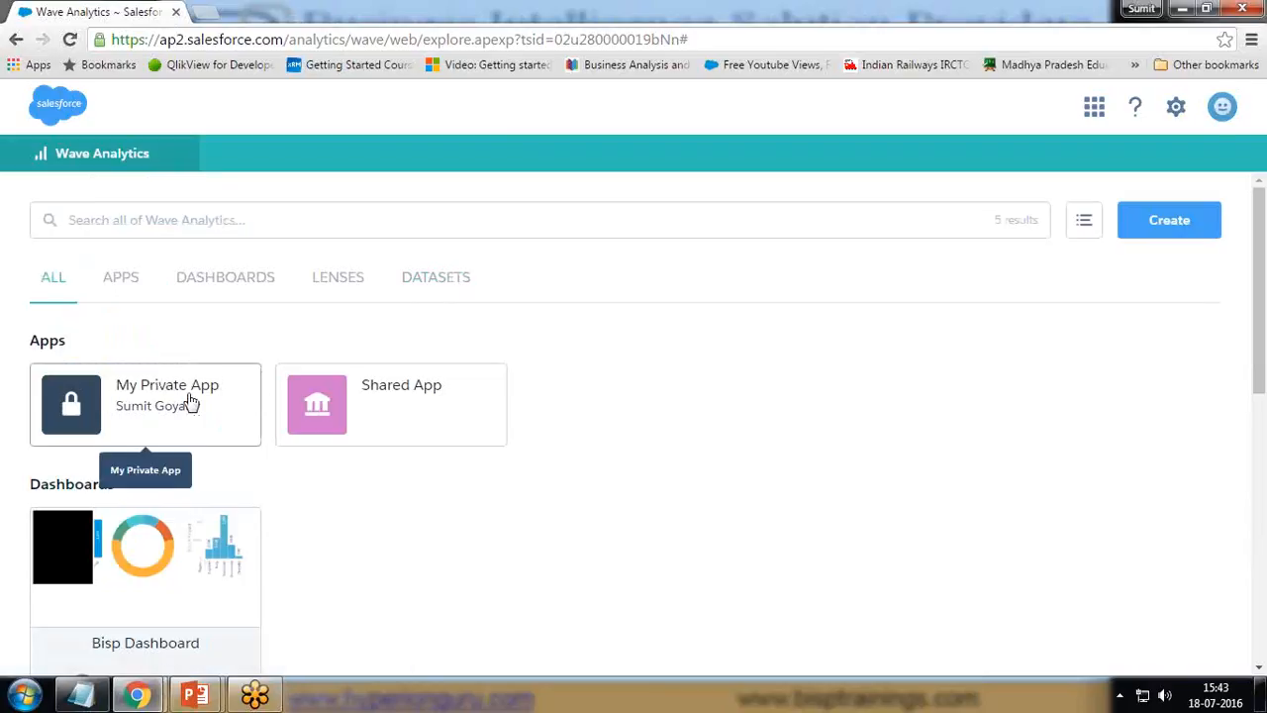
Open the datasets of My Private App and start a new dataset from the Salesforce data source.
{"action": "left_click", "coordinate": [165, 409]}
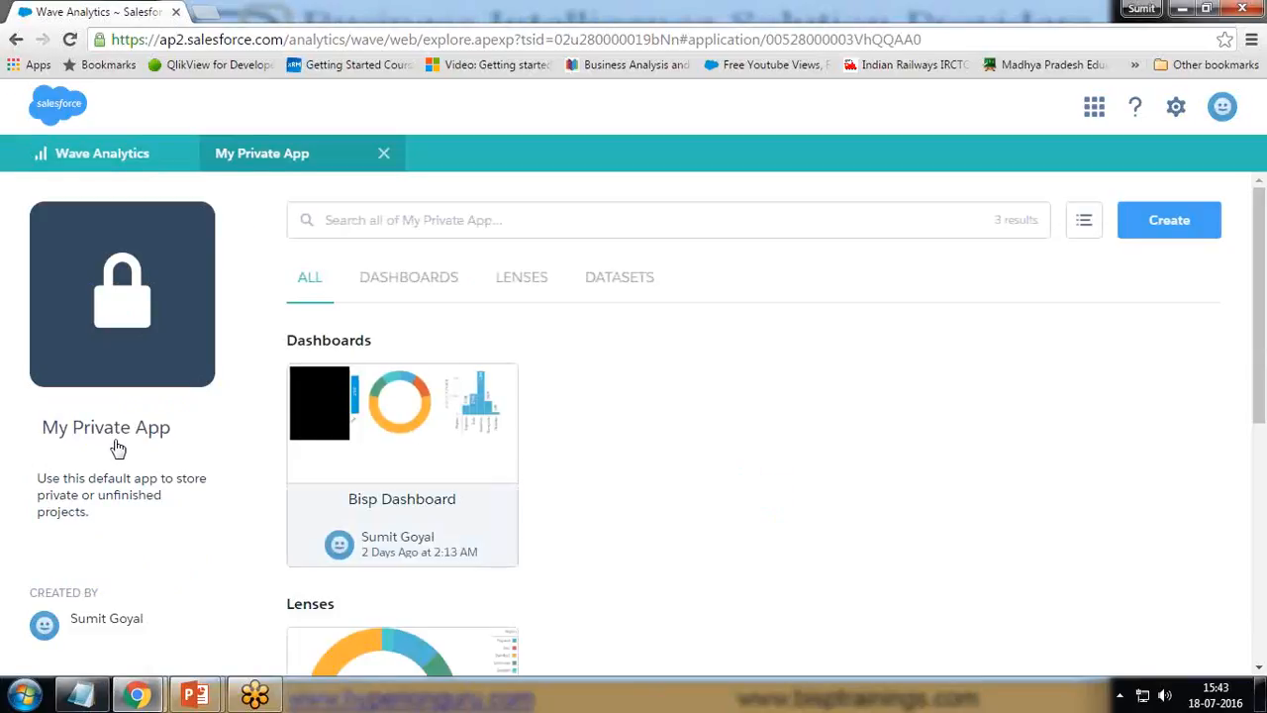
{"action": "left_click", "coordinate": [617, 287]}
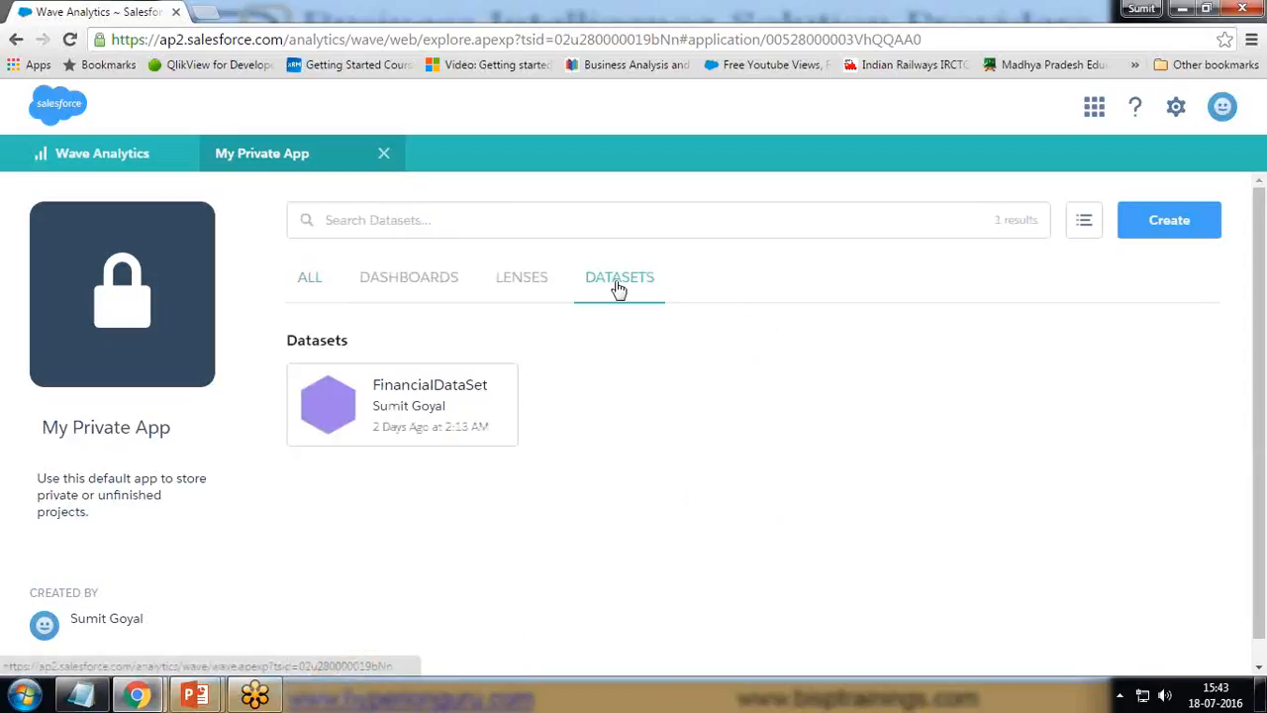
{"action": "left_click", "coordinate": [1155, 225]}
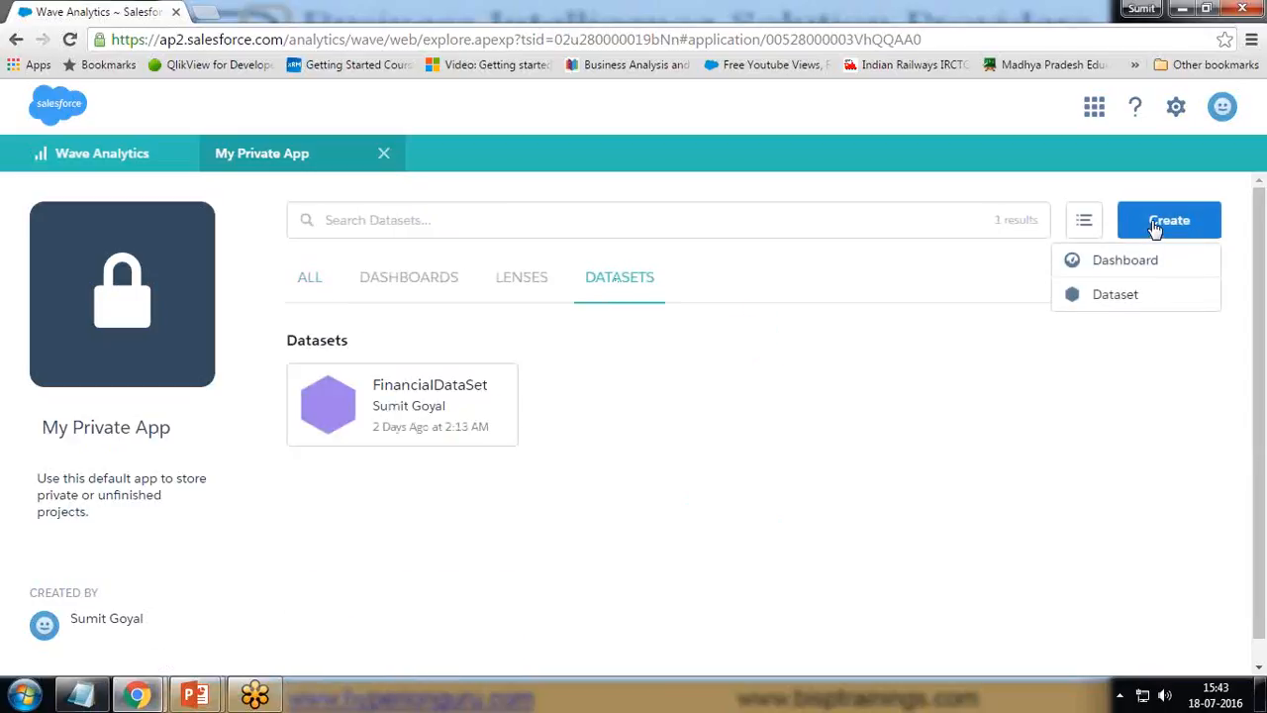
{"action": "left_click", "coordinate": [1117, 302]}
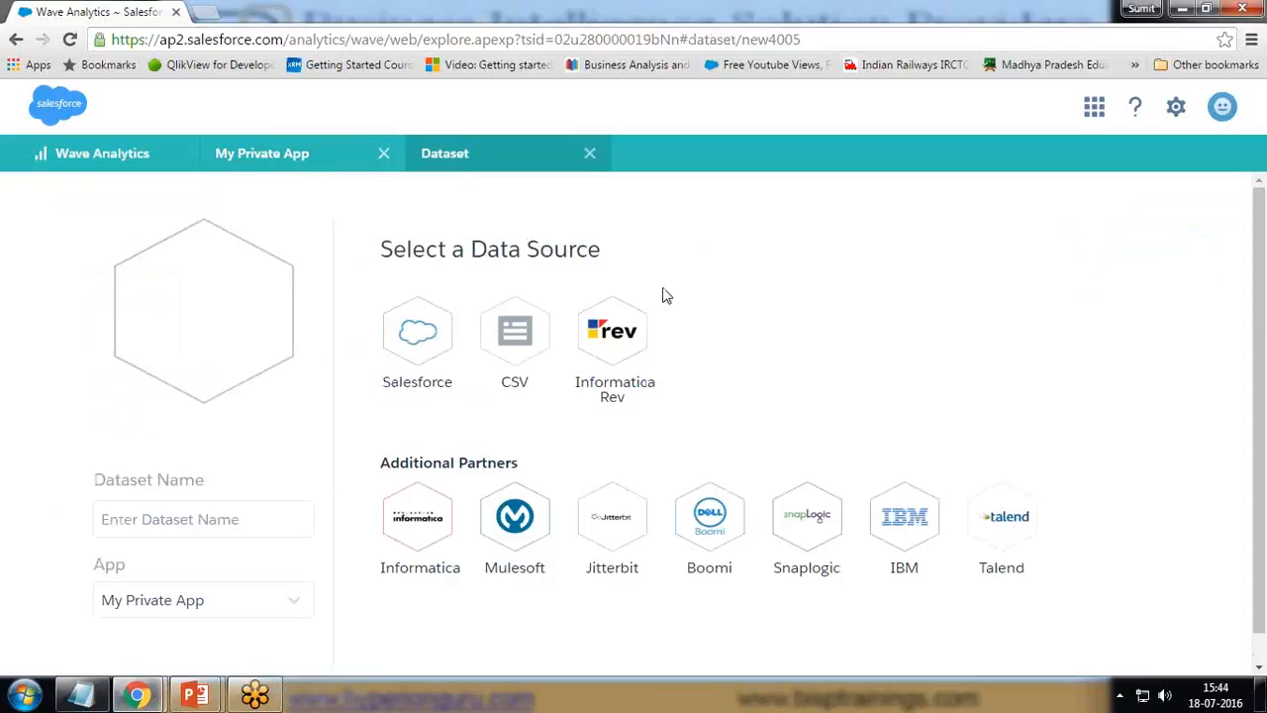
{"action": "left_click", "coordinate": [417, 342]}
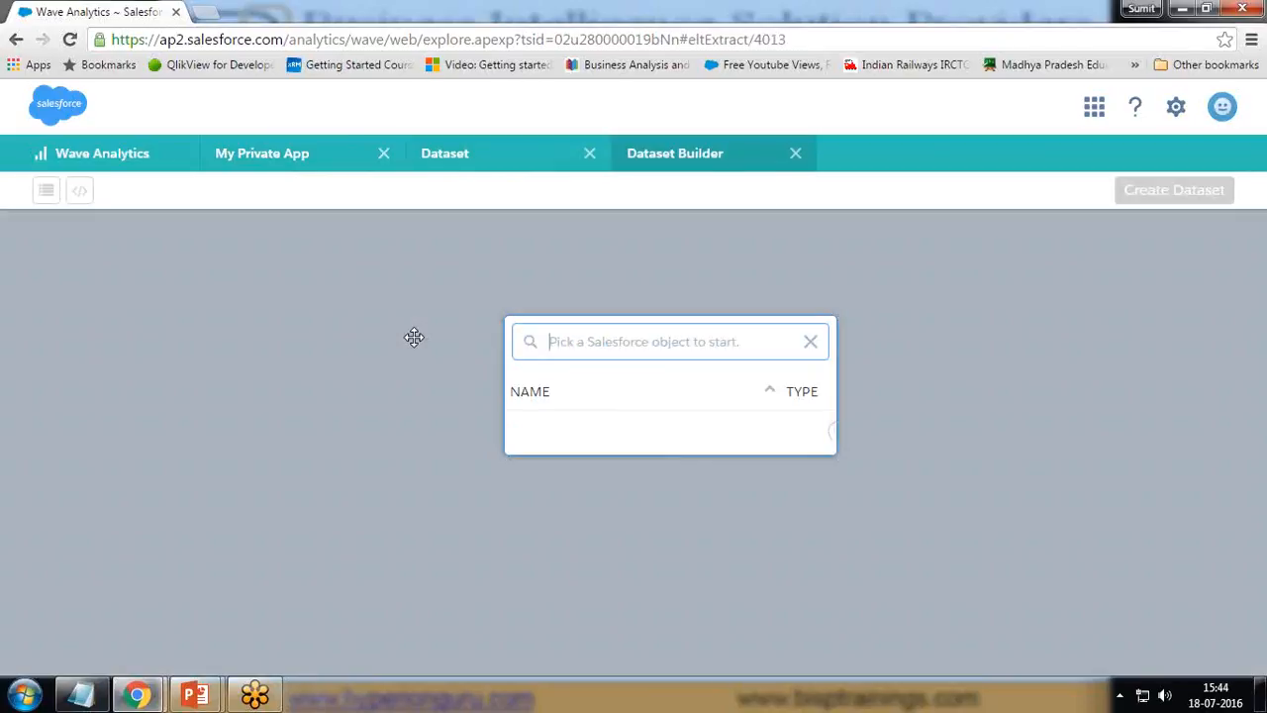
Find and add Account as the root object and select all of its fields.
{"action": "type", "text": "Accou"}
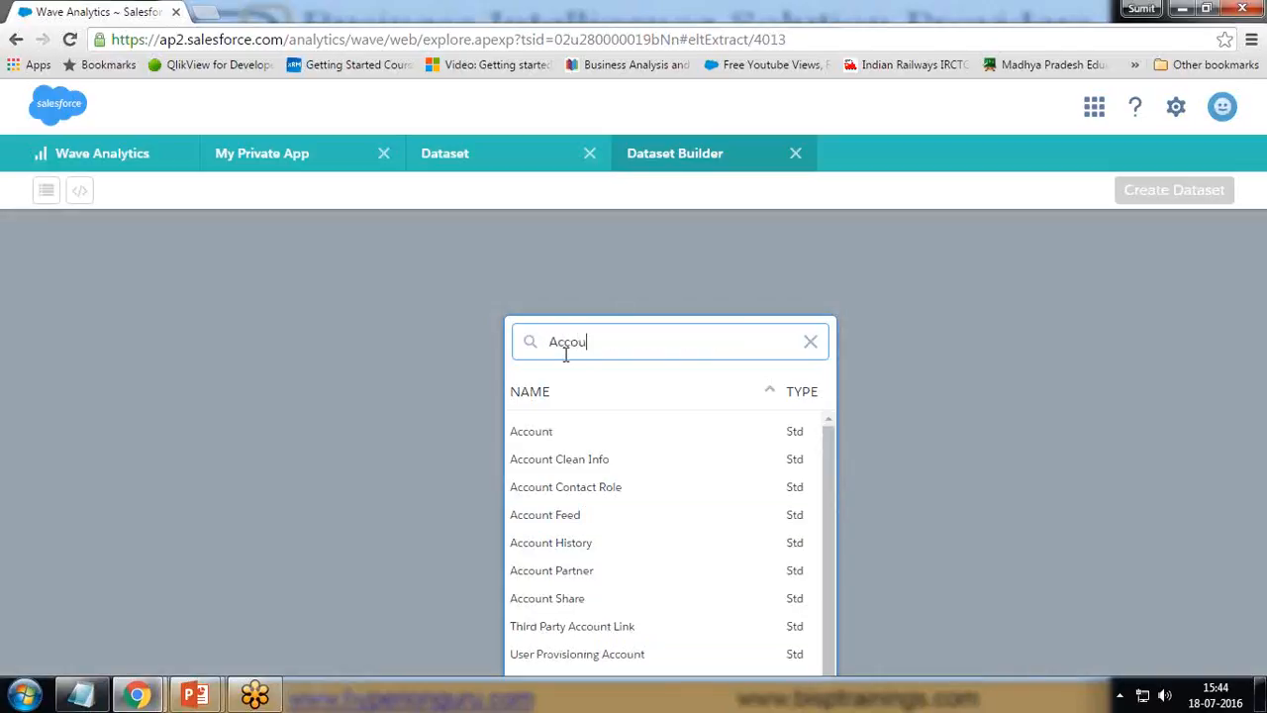
{"action": "left_click", "coordinate": [544, 434]}
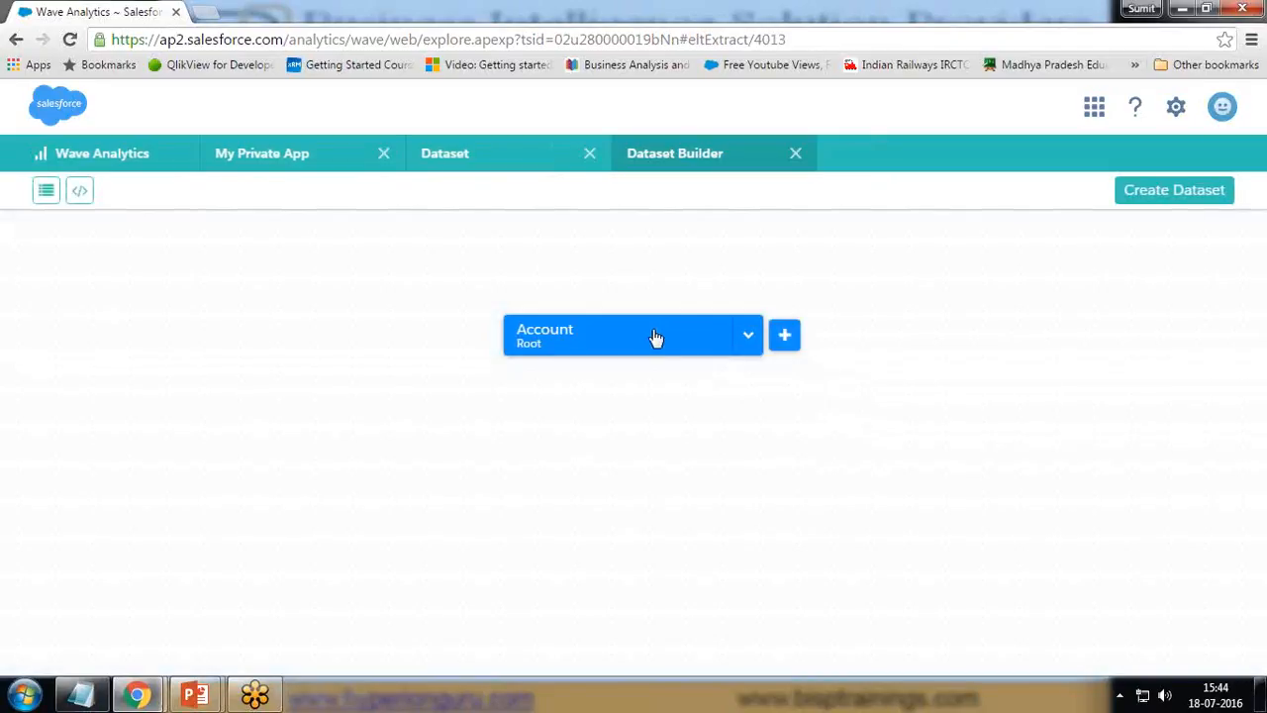
{"action": "left_click_drag", "start_coordinate": [656, 338], "coordinate": [349, 323]}
{"action": "left_click", "coordinate": [478, 321]}
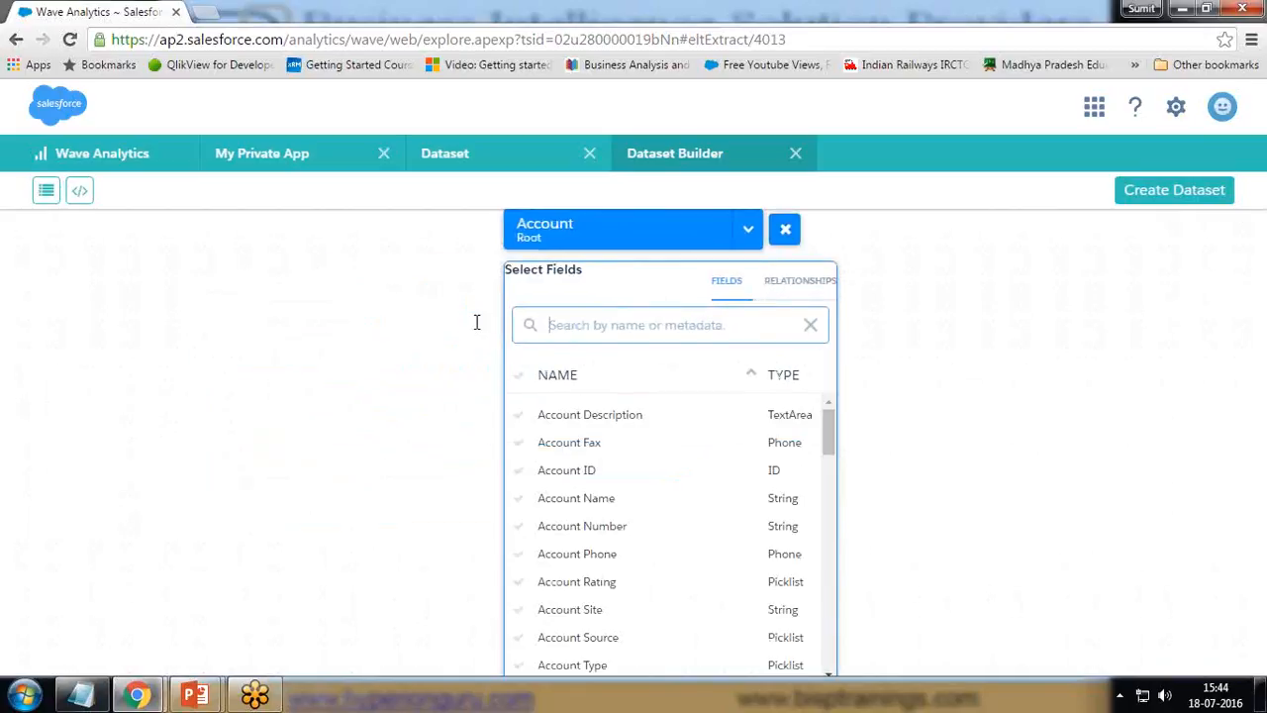
{"action": "left_click", "coordinate": [519, 377]}
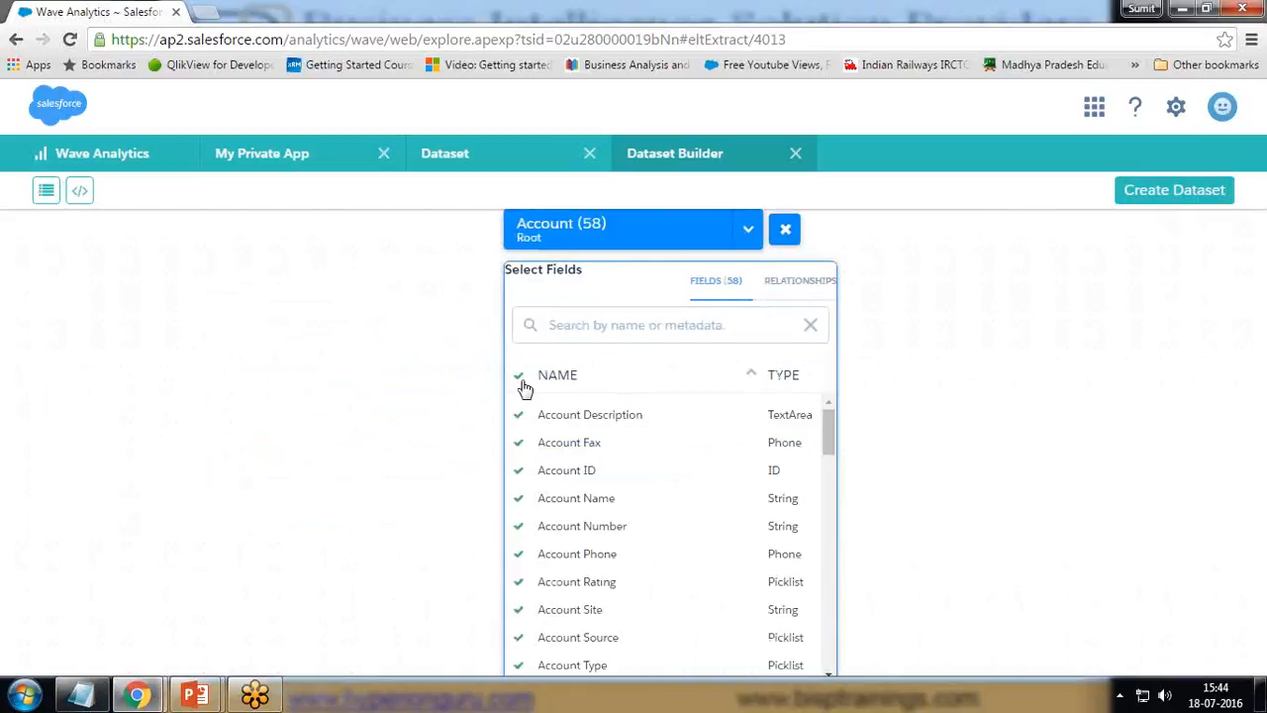
{"action": "left_click", "coordinate": [811, 325]}
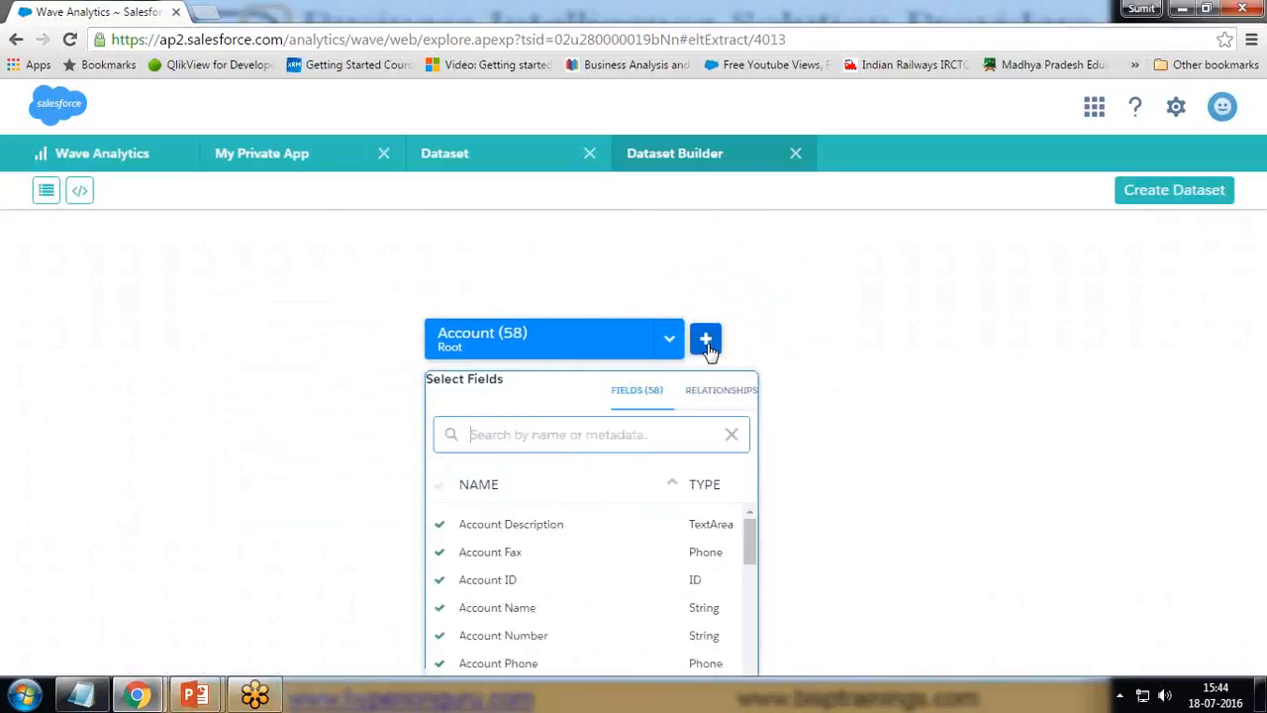
Close the field selection, reposition the Account node and display its data source.
{"action": "left_click", "coordinate": [706, 341]}
{"action": "left_click", "coordinate": [976, 335]}
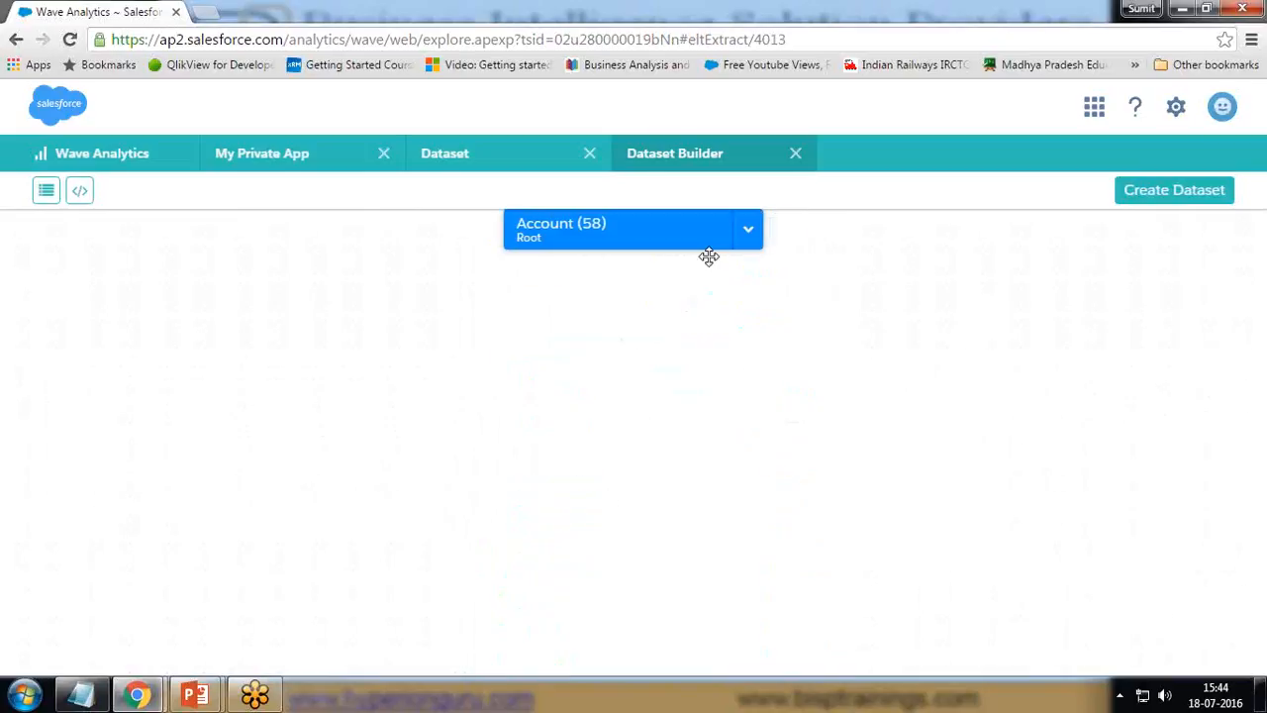
{"action": "left_click_drag", "start_coordinate": [687, 242], "coordinate": [598, 298]}
{"action": "left_click", "coordinate": [665, 293]}
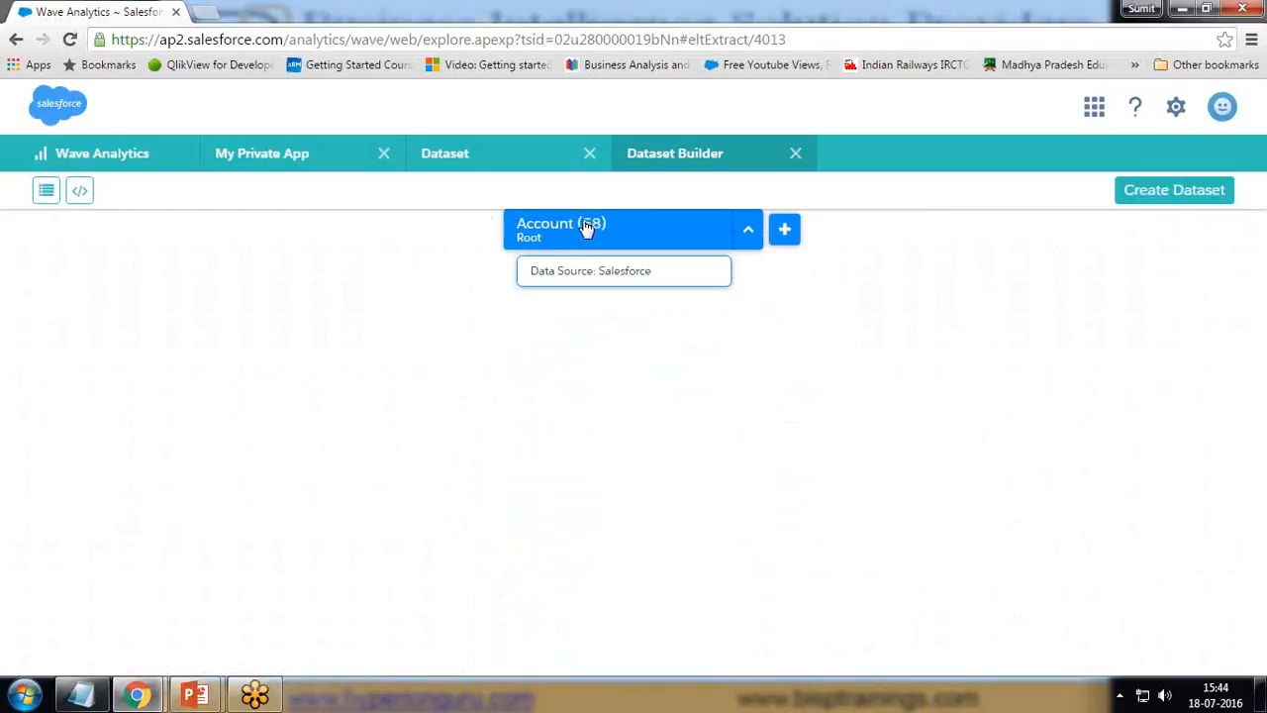
Clear all Account fields and select only Account ID, Account Name, Account Number, Account Phone, Account Rating, Account Type and Active.
{"action": "left_click", "coordinate": [696, 337]}
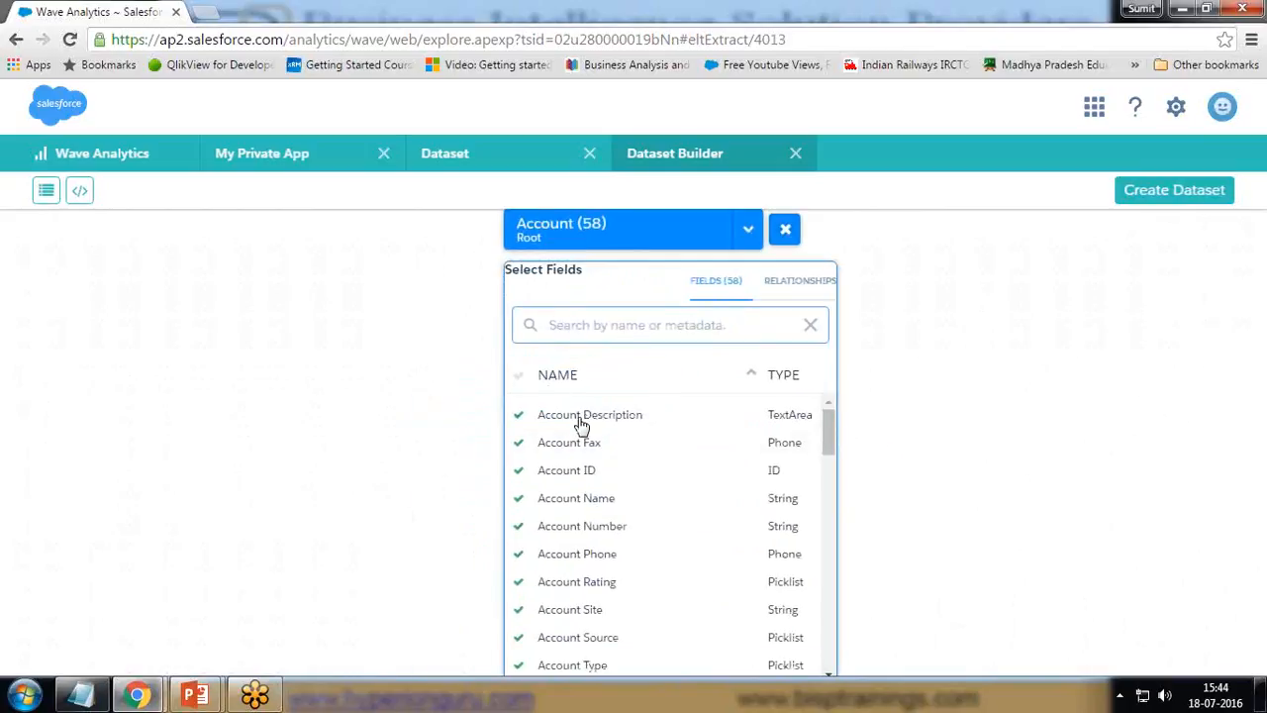
{"action": "left_click", "coordinate": [519, 375]}
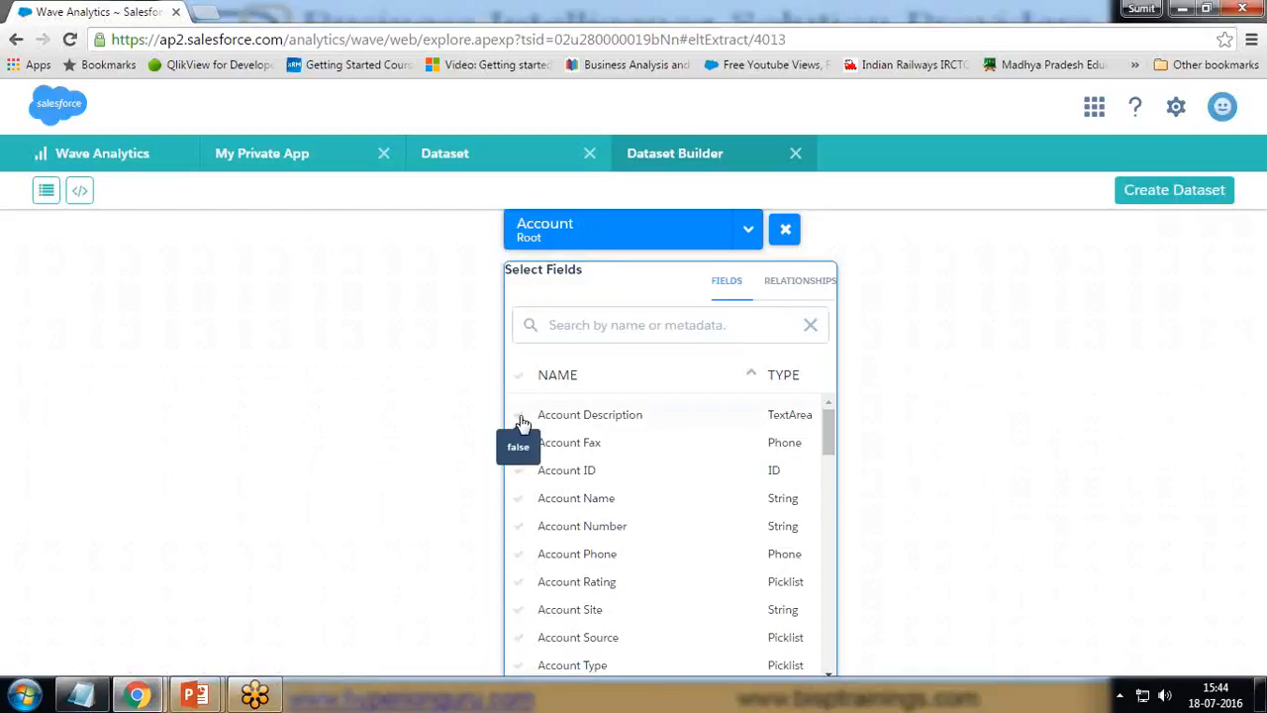
{"action": "left_click", "coordinate": [521, 503]}
{"action": "left_click", "coordinate": [520, 474]}
{"action": "left_click", "coordinate": [517, 526]}
{"action": "left_click", "coordinate": [517, 558]}
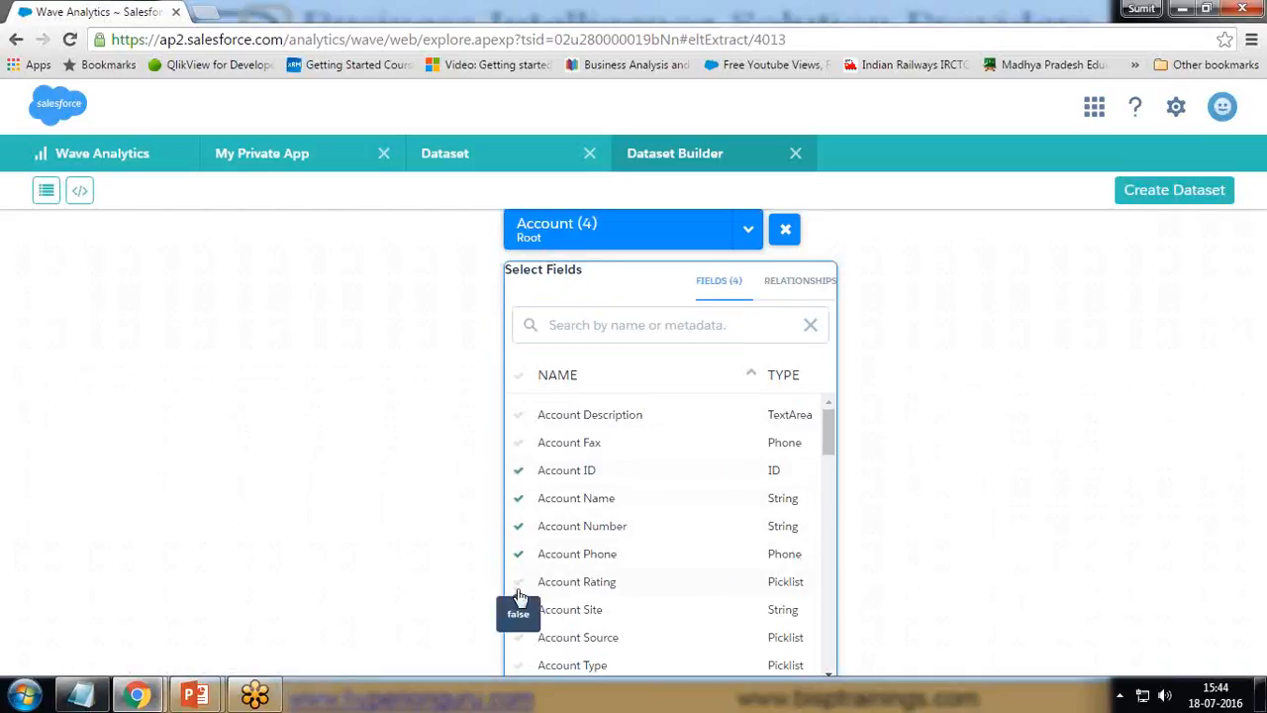
{"action": "scroll", "coordinate": [536, 550], "scroll_direction": "down", "scroll_amount": 1}
{"action": "left_click", "coordinate": [520, 491]}
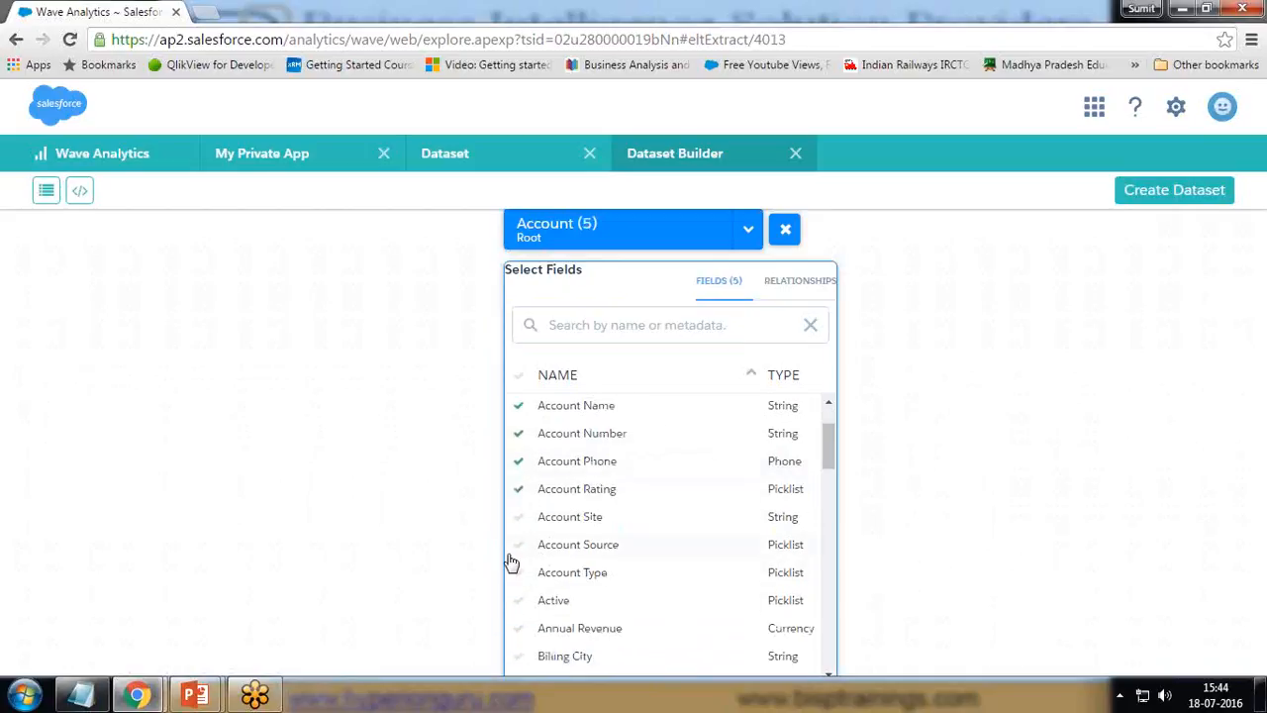
{"action": "left_click", "coordinate": [519, 571]}
{"action": "left_click", "coordinate": [520, 602]}
Reselect all Account fields and check the related objects available for joining.
{"action": "scroll", "coordinate": [519, 584], "scroll_direction": "up", "scroll_amount": 1}
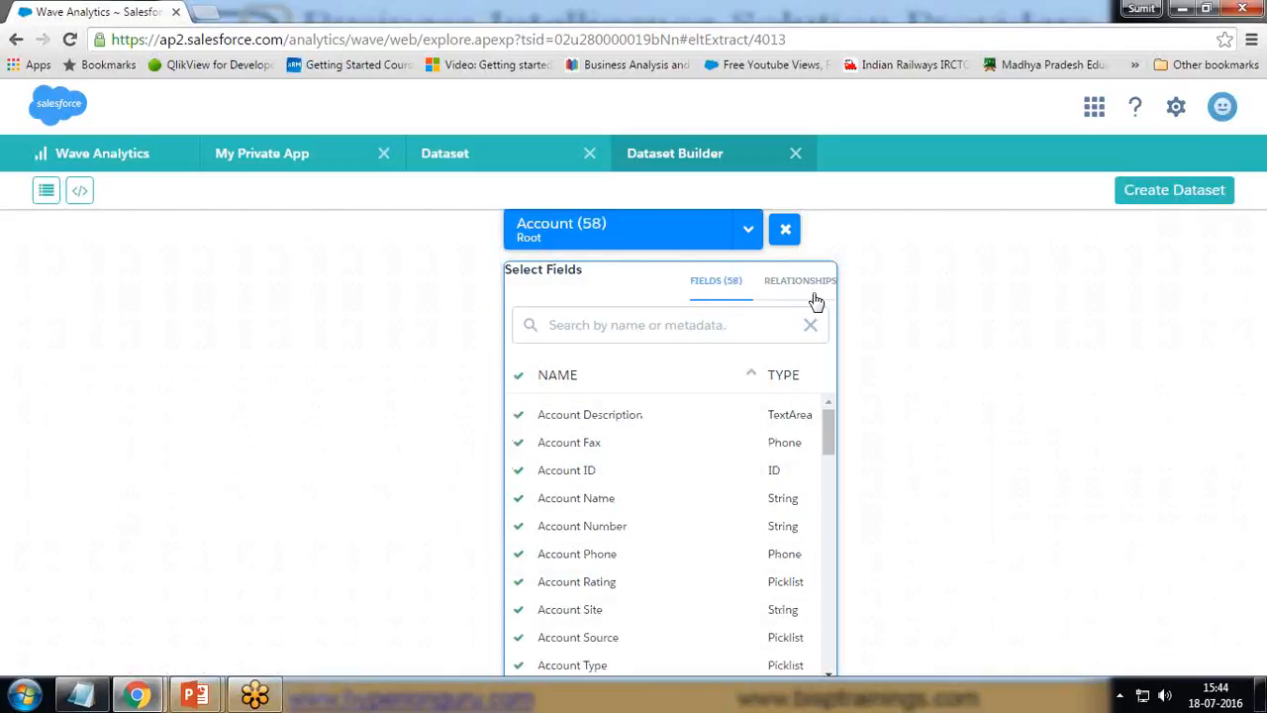
{"action": "left_click", "coordinate": [902, 317]}
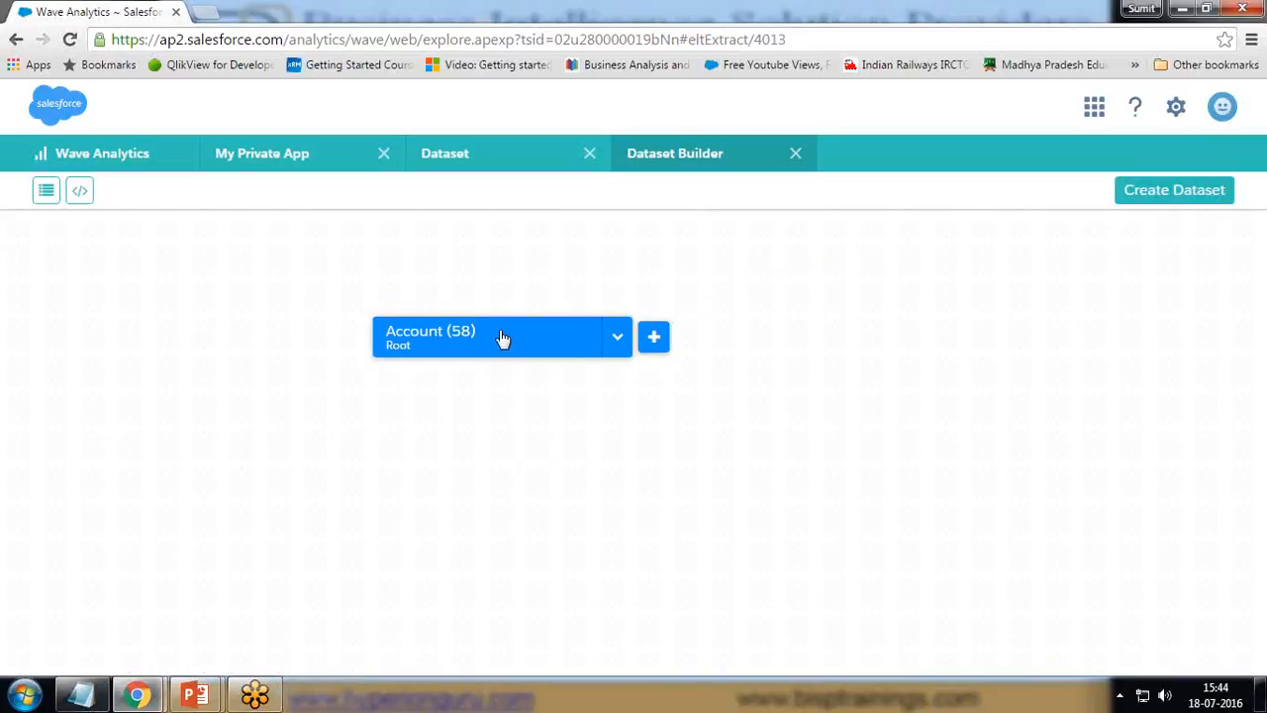
{"action": "left_click", "coordinate": [654, 337]}
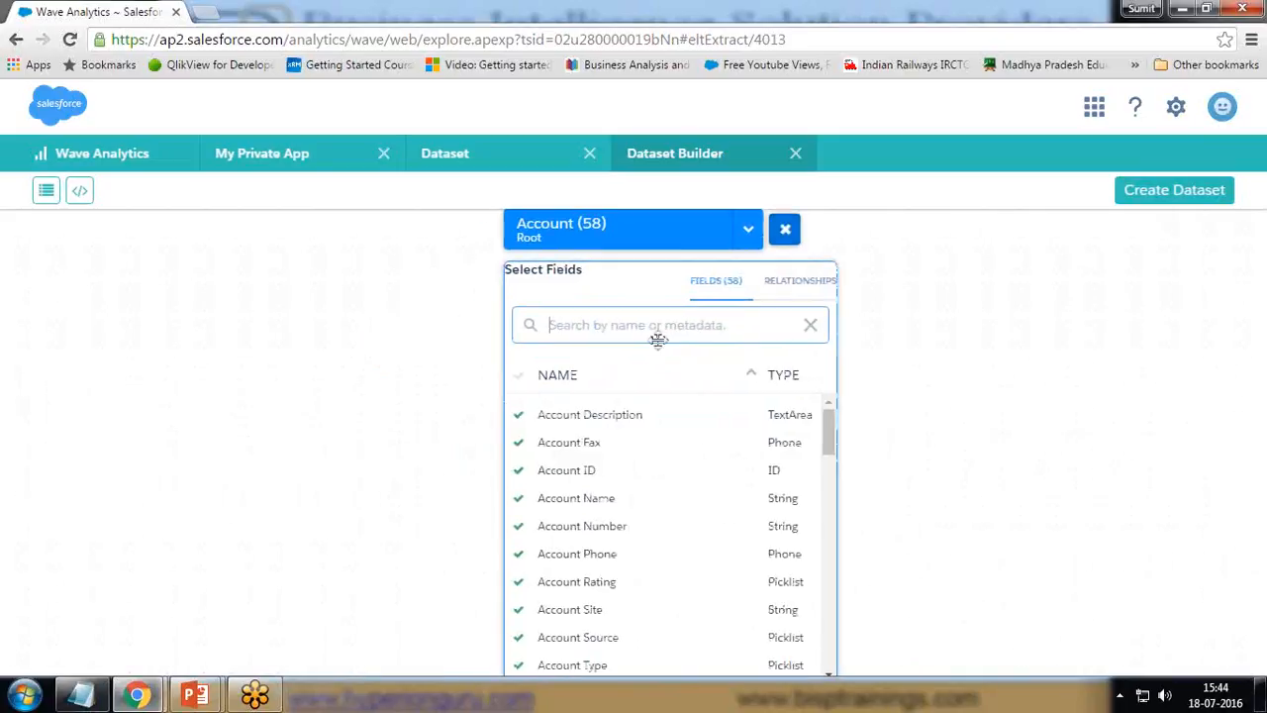
{"action": "left_click", "coordinate": [798, 283]}
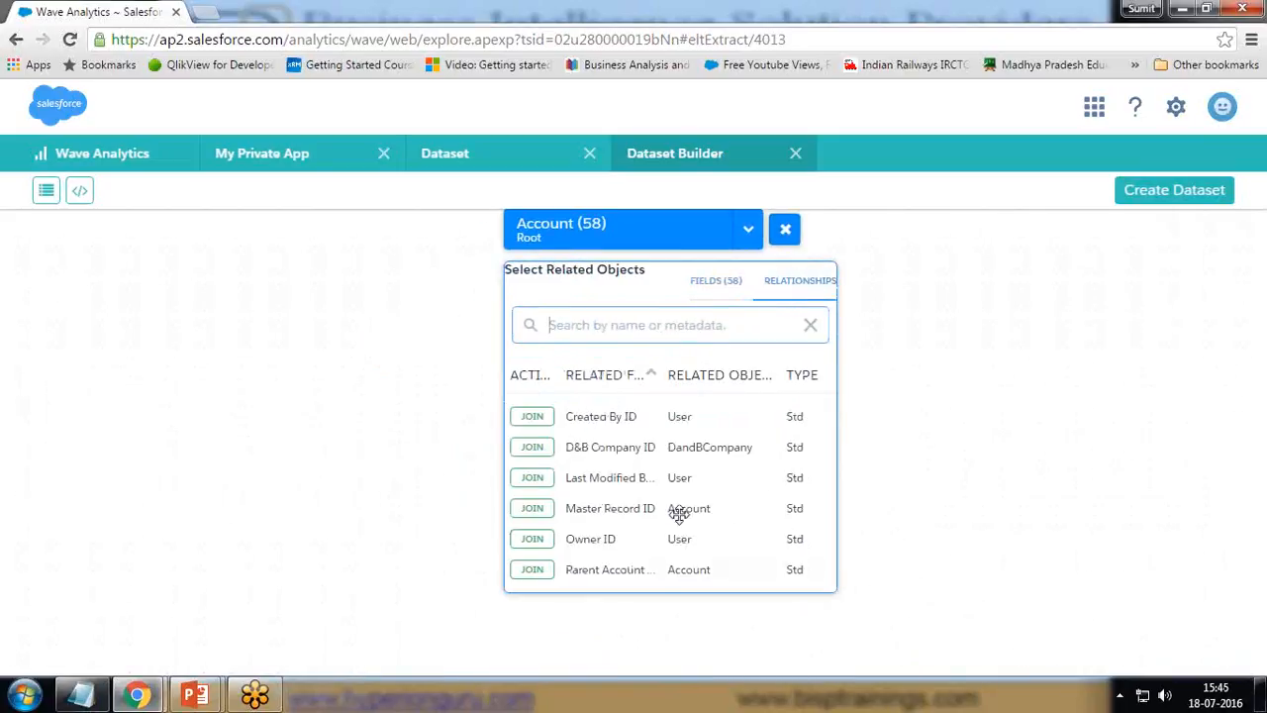
{"action": "left_click", "coordinate": [976, 317]}
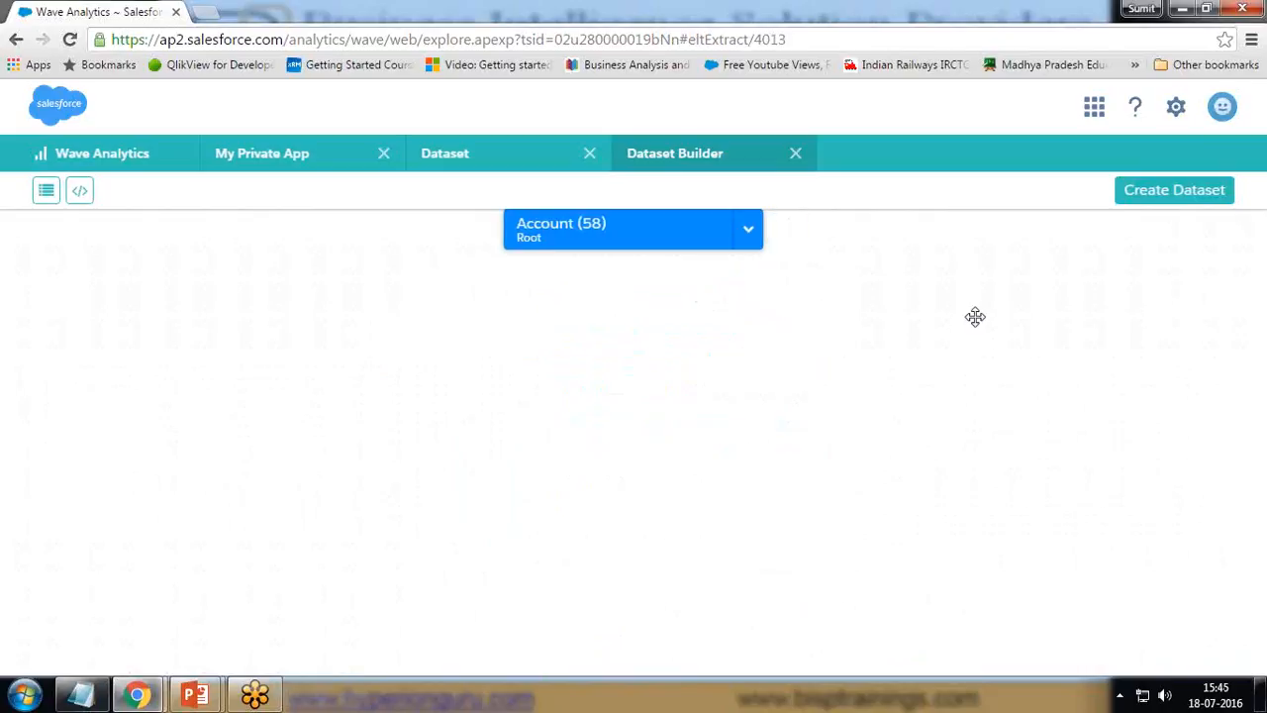
Recheck the relationships of the Account object and close the Dataset Builder without creating the dataset.
{"action": "left_click_drag", "start_coordinate": [634, 233], "coordinate": [572, 380]}
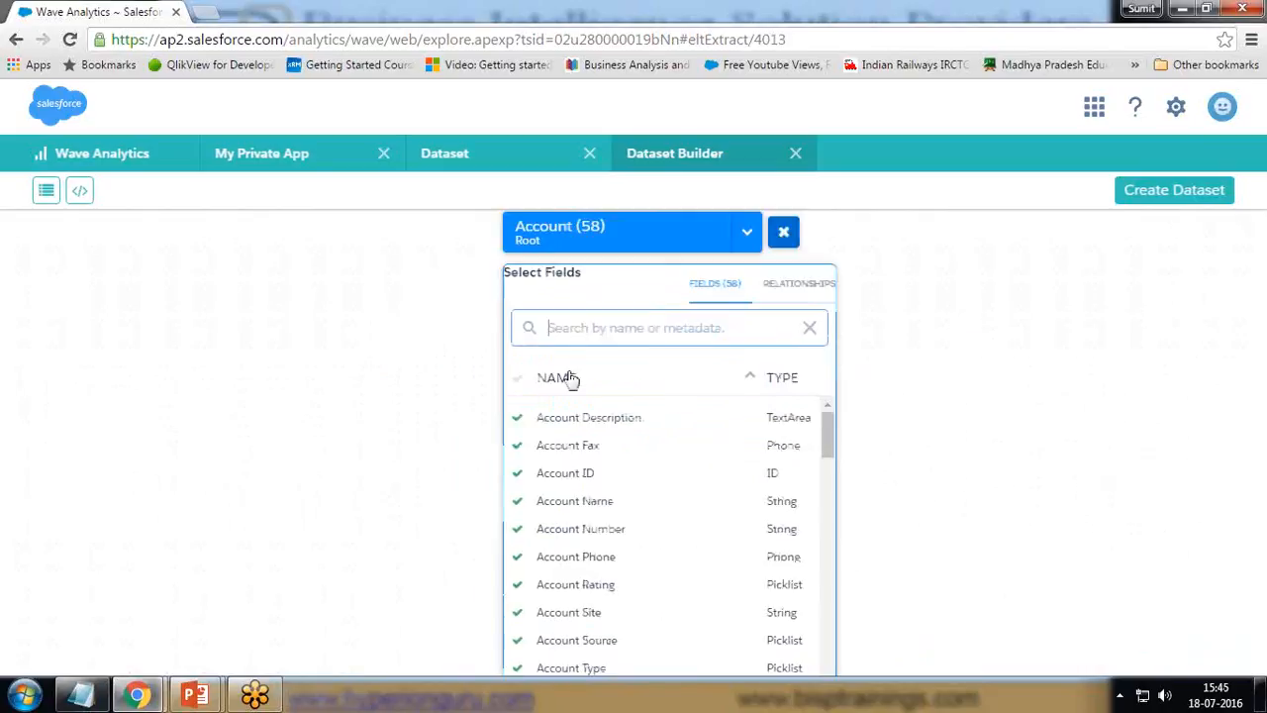
{"action": "left_click", "coordinate": [784, 284]}
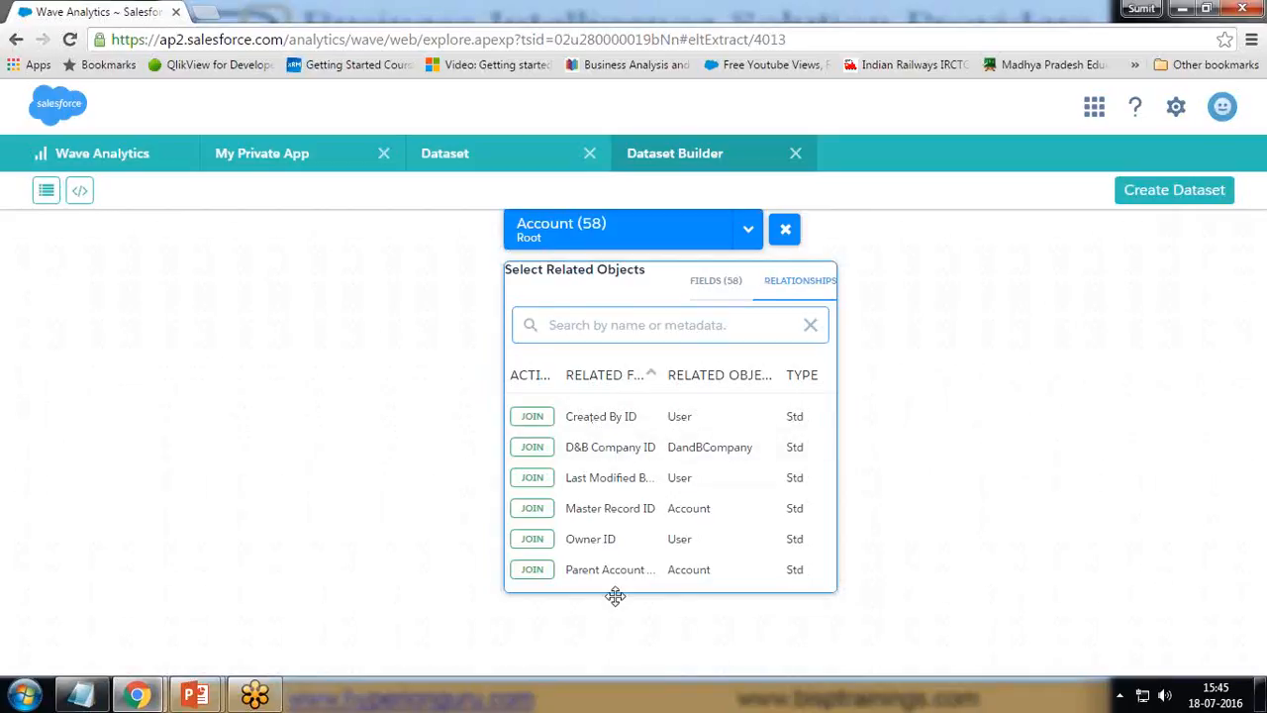
{"action": "left_click", "coordinate": [960, 391]}
{"action": "right_click", "coordinate": [639, 306]}
{"action": "left_click", "coordinate": [638, 505]}
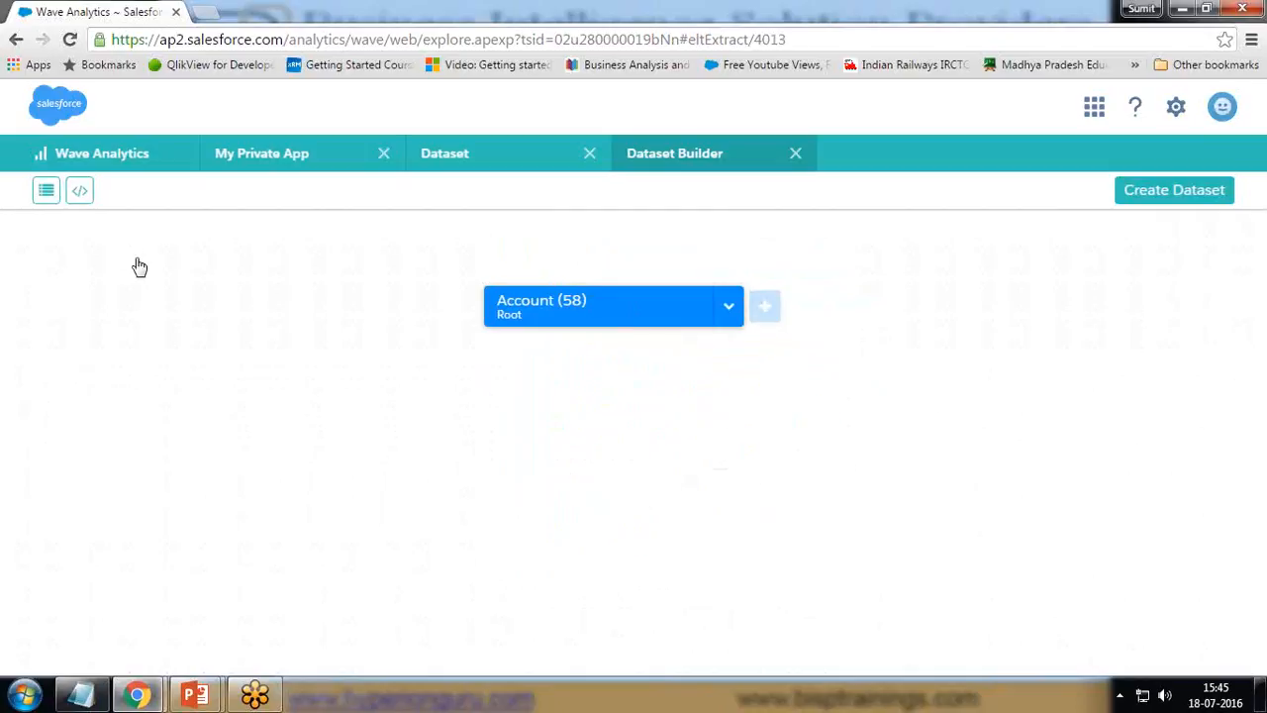
{"action": "left_click_drag", "start_coordinate": [629, 315], "coordinate": [732, 320]}
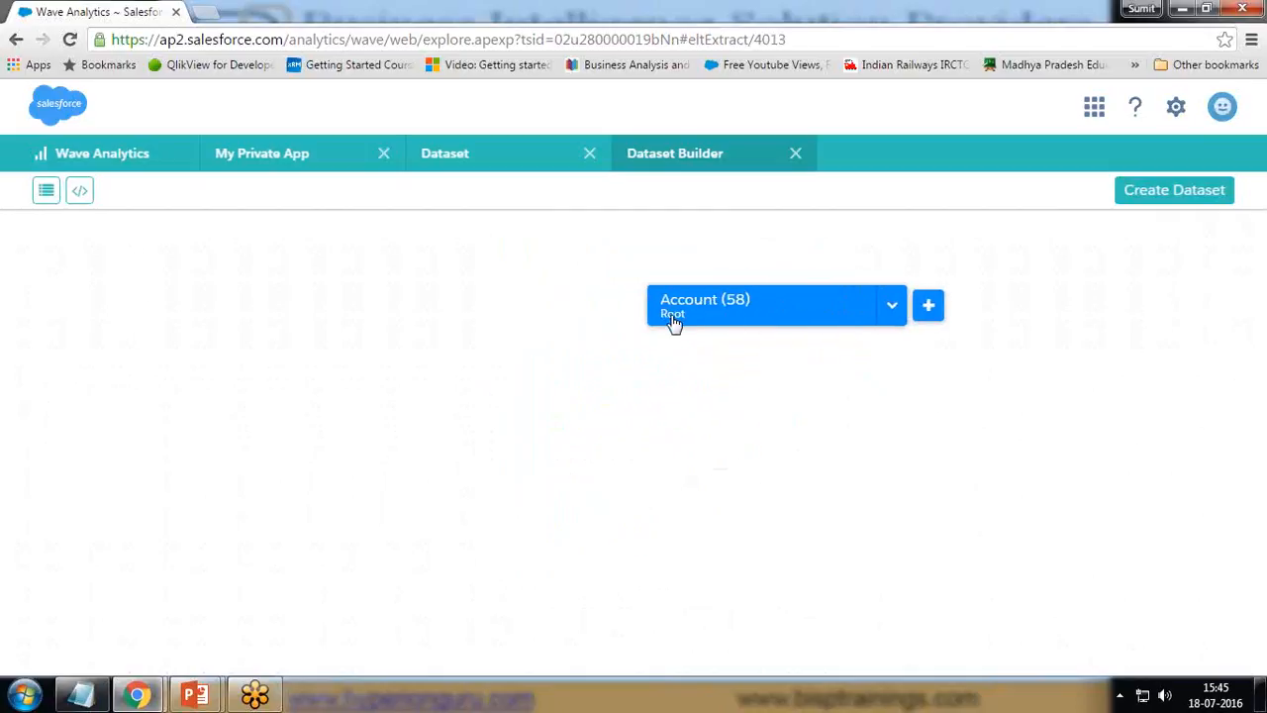
{"action": "left_click", "coordinate": [795, 153]}
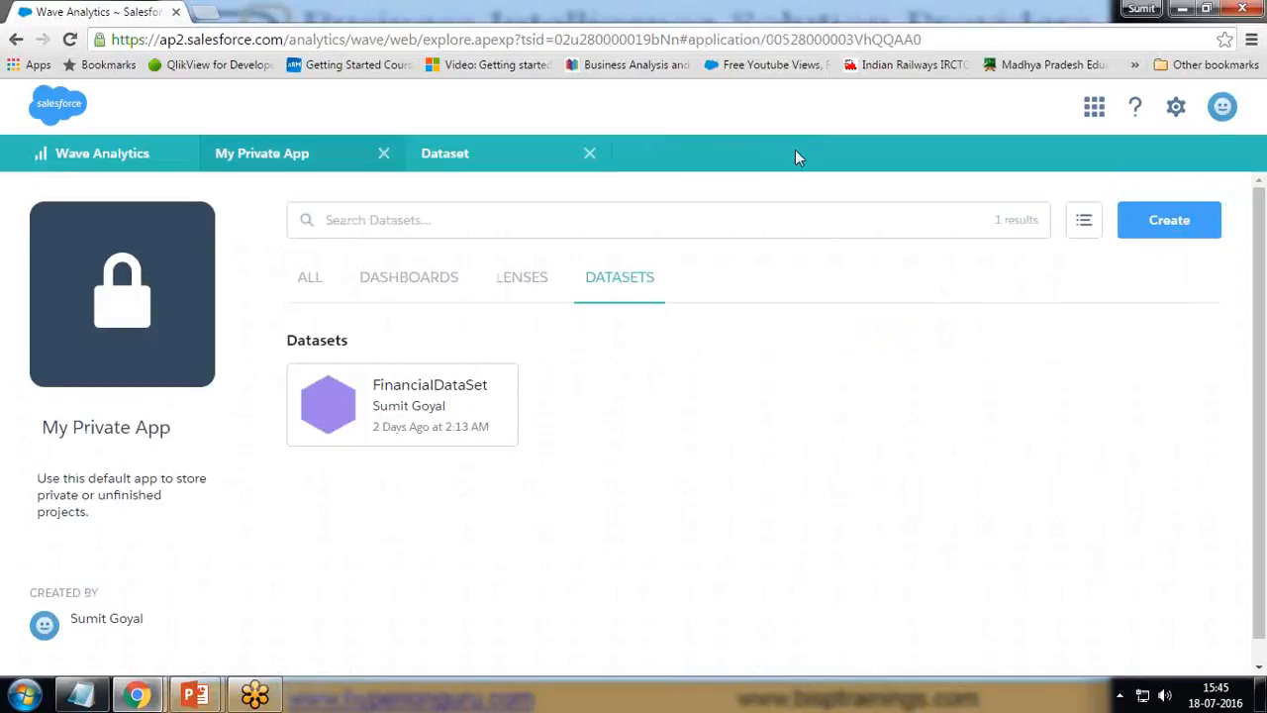
{"action": "left_click", "coordinate": [1168, 220]}
{"action": "left_click", "coordinate": [1093, 265]}
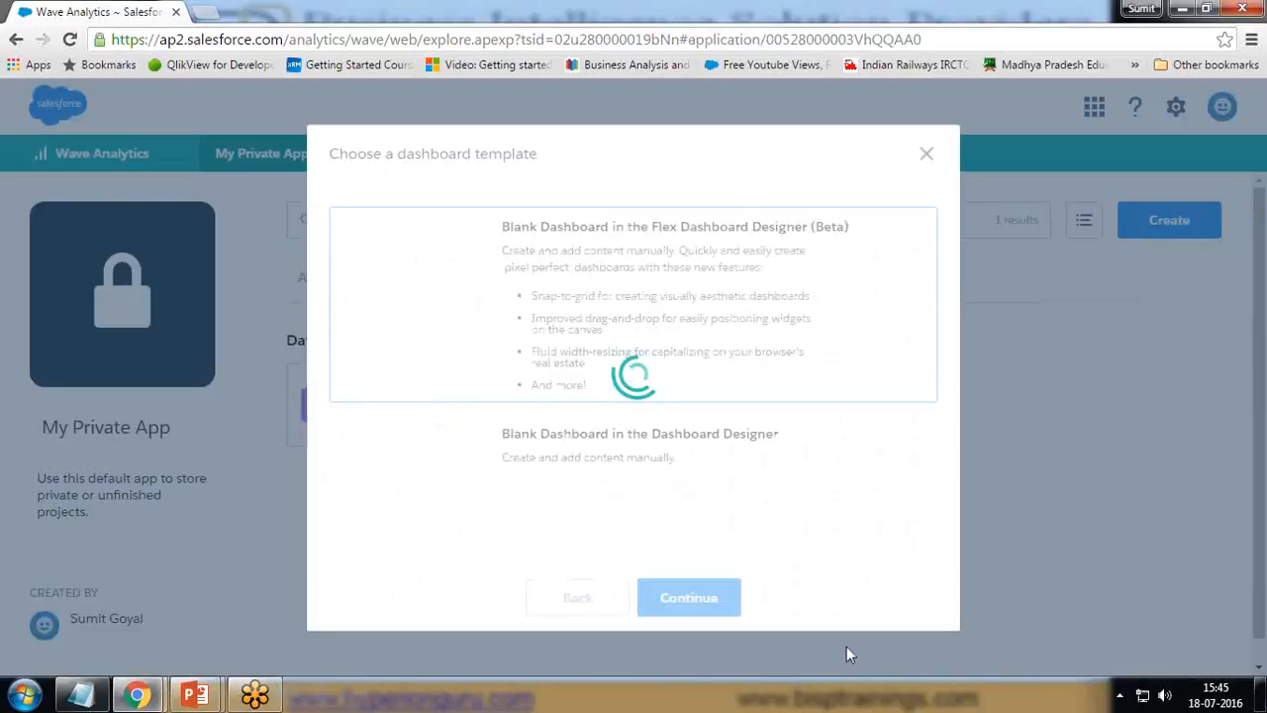
{"action": "left_click", "coordinate": [926, 135]}
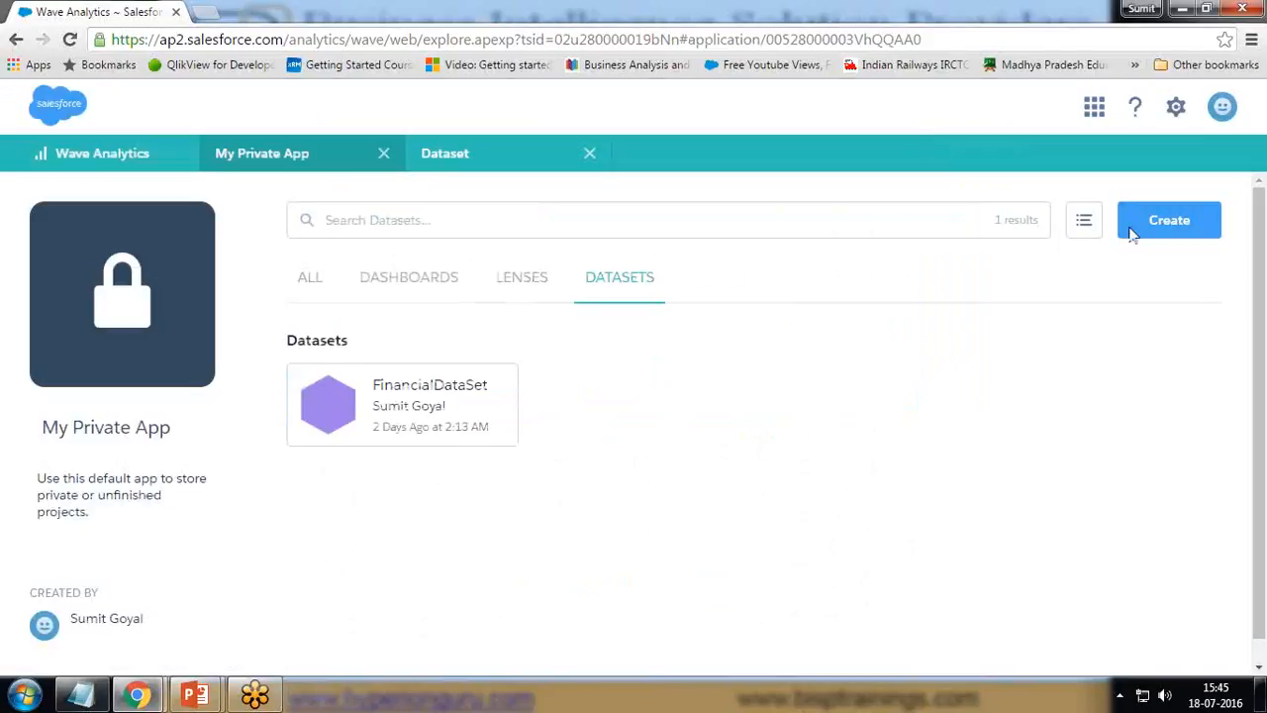
Start another dataset from the Salesforce data source with Opportunity as the root object.
{"action": "left_click", "coordinate": [1139, 223]}
{"action": "left_click", "coordinate": [1093, 295]}
{"action": "left_click", "coordinate": [427, 341]}
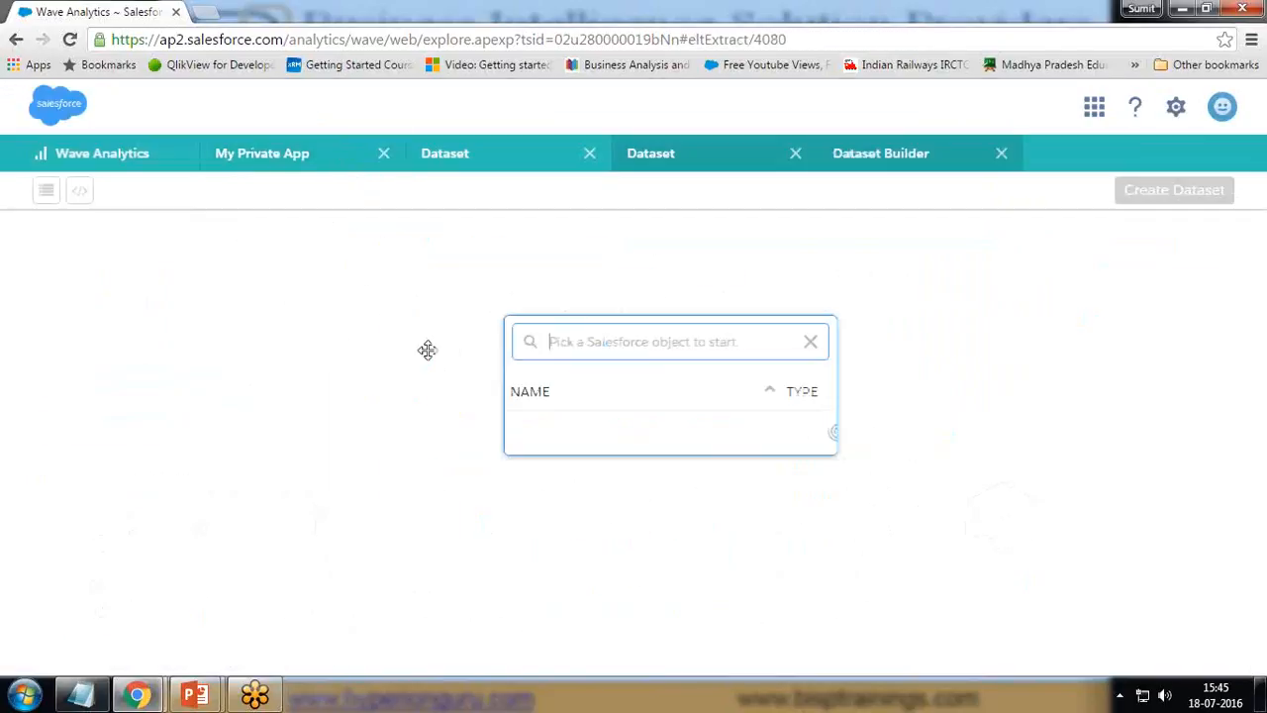
{"action": "type", "text": "opp"}
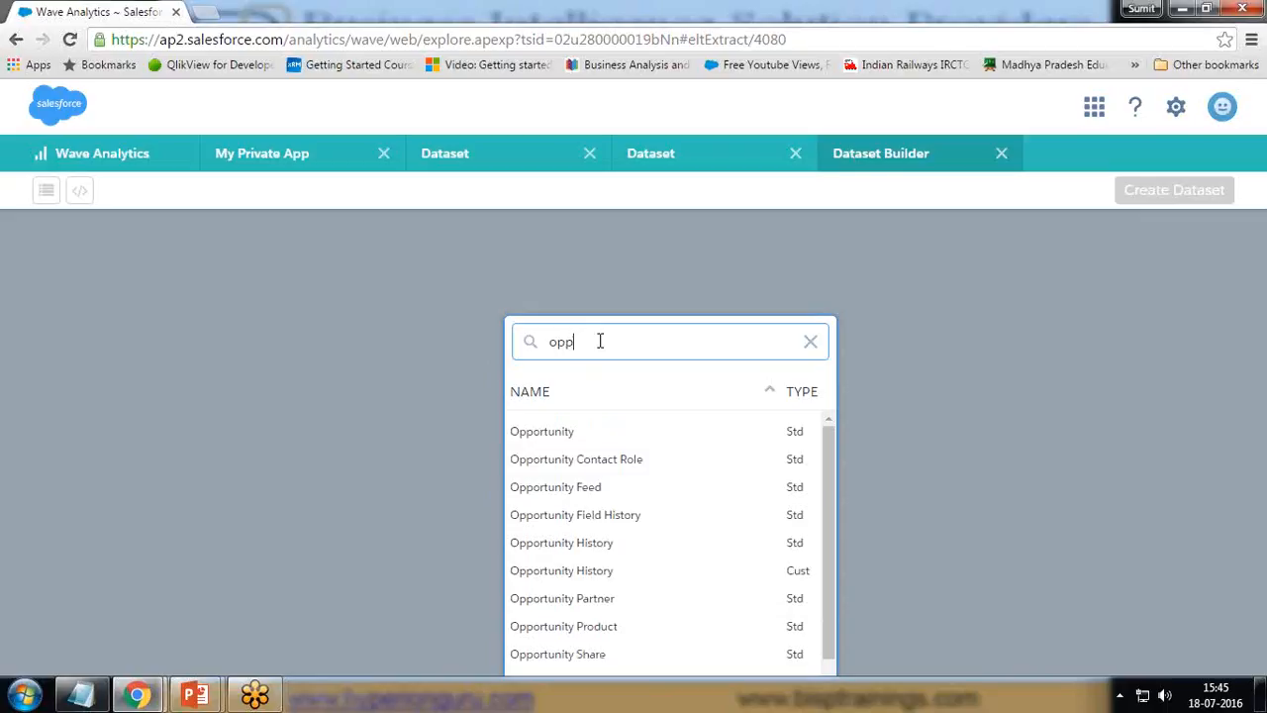
{"action": "left_click", "coordinate": [554, 440]}
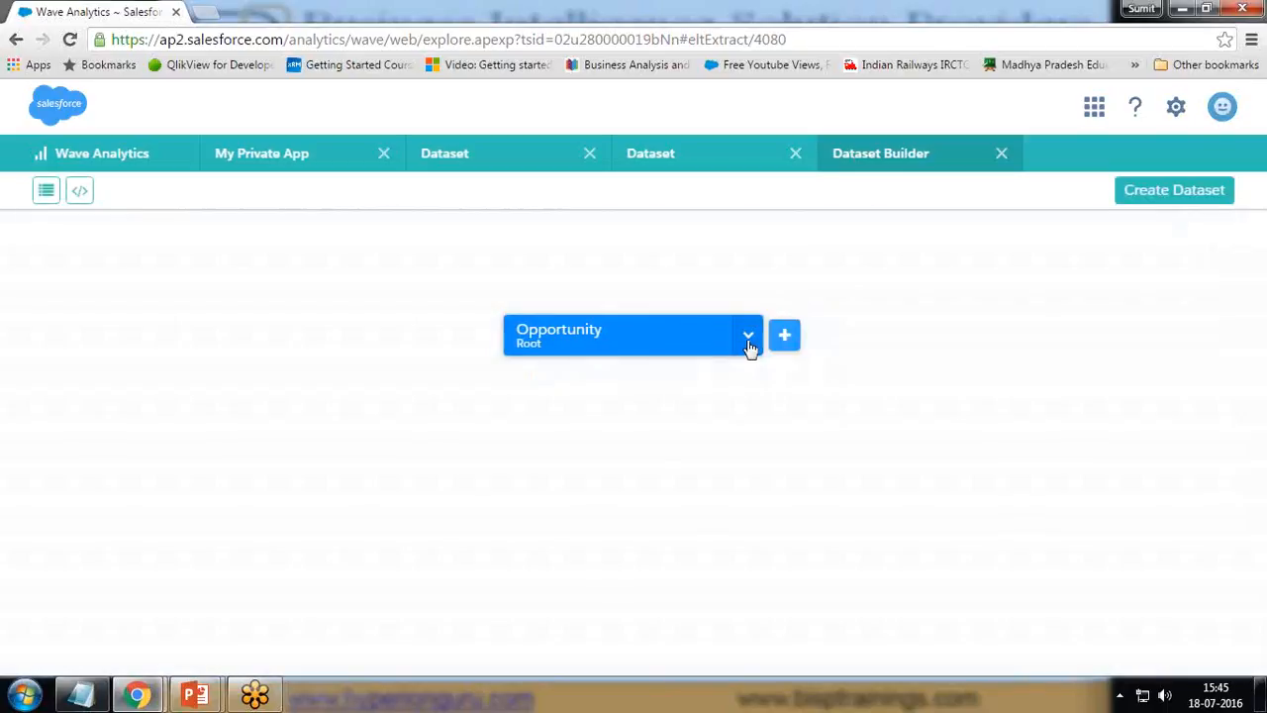
Select all fields of the Opportunity object and check which related objects can be joined.
{"action": "left_click", "coordinate": [748, 336]}
{"action": "left_click", "coordinate": [784, 230]}
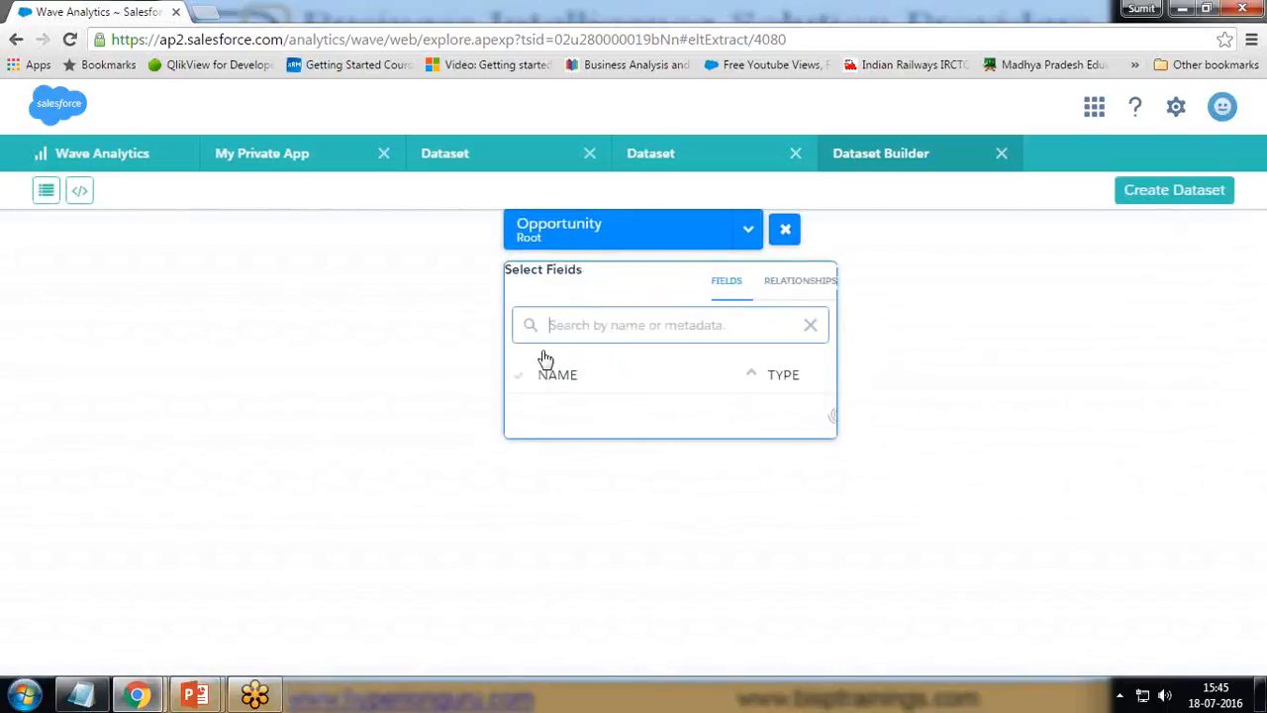
{"action": "left_click", "coordinate": [518, 375]}
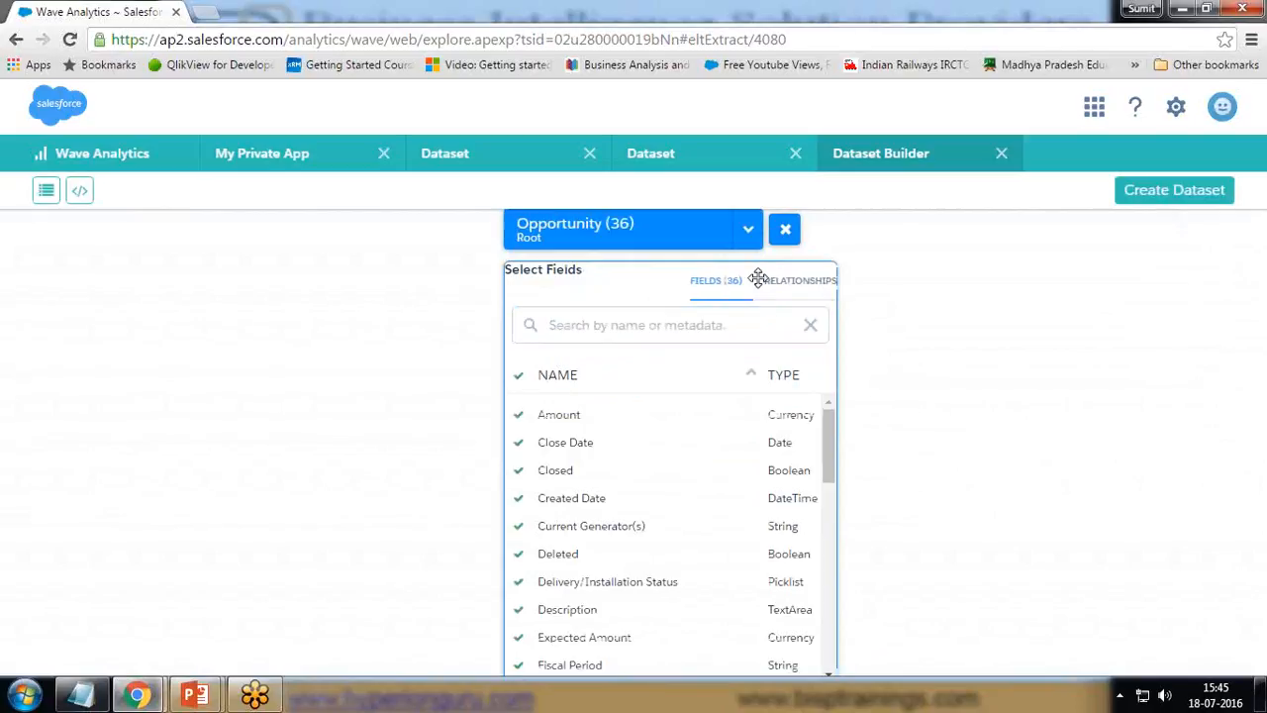
{"action": "left_click", "coordinate": [799, 297]}
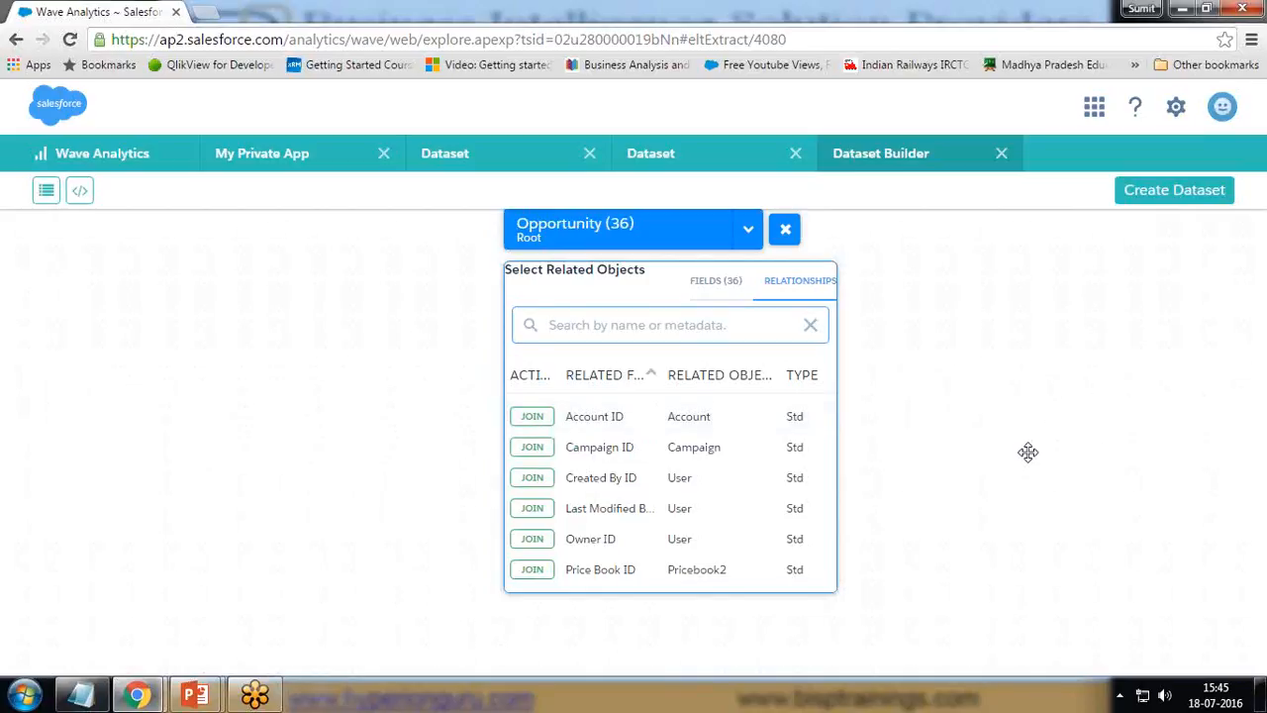
{"action": "left_click_drag", "start_coordinate": [957, 317], "coordinate": [838, 328]}
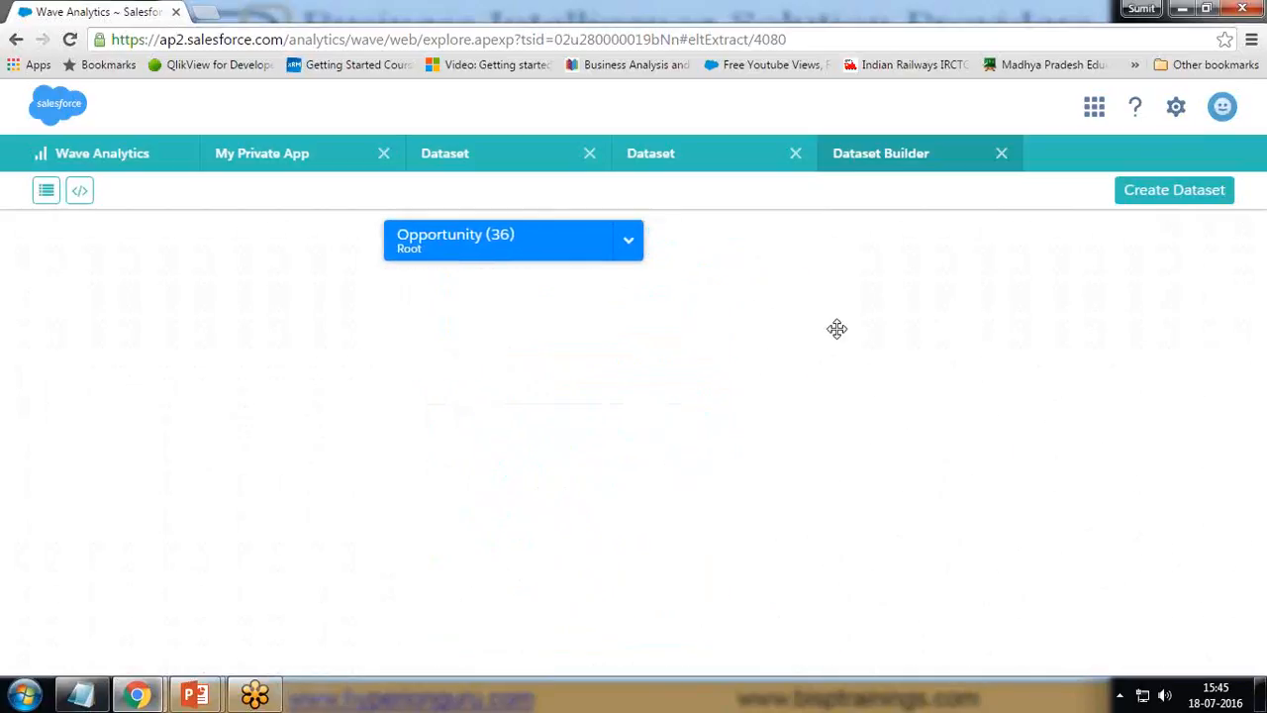
Join the Account object to Opportunity through Account ID and select all Account fields.
{"action": "left_click", "coordinate": [786, 233]}
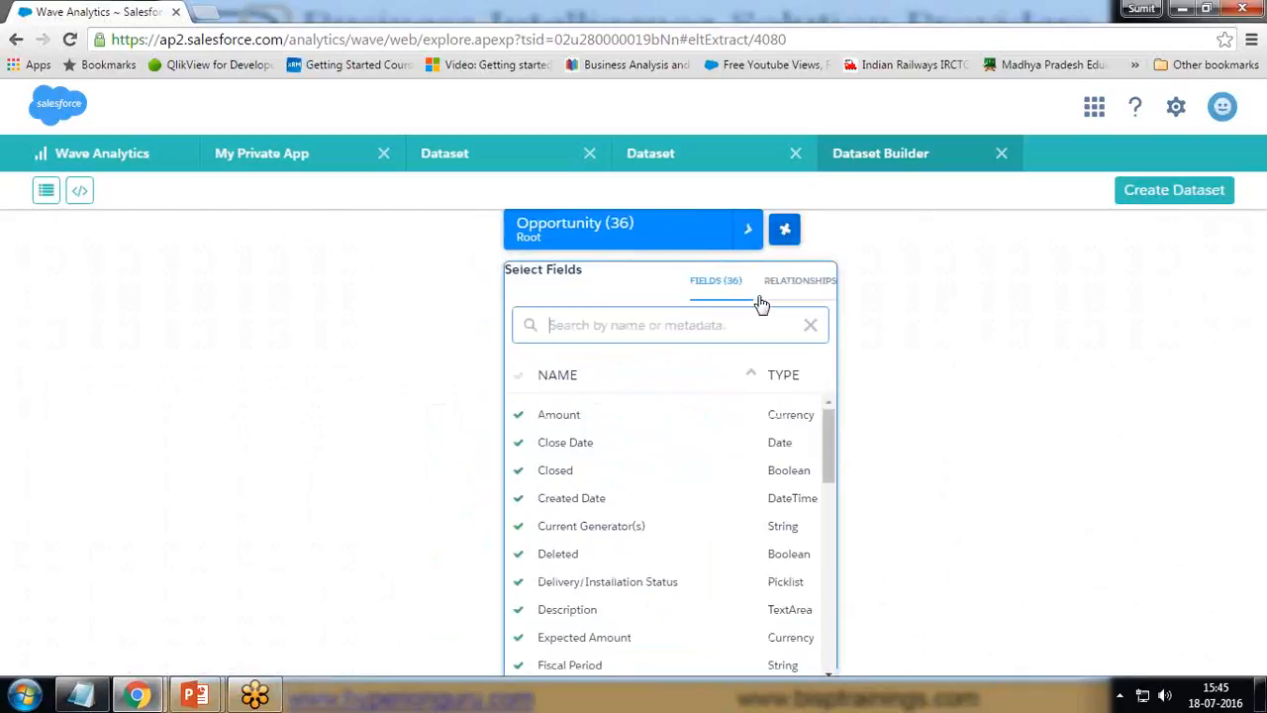
{"action": "left_click", "coordinate": [789, 287]}
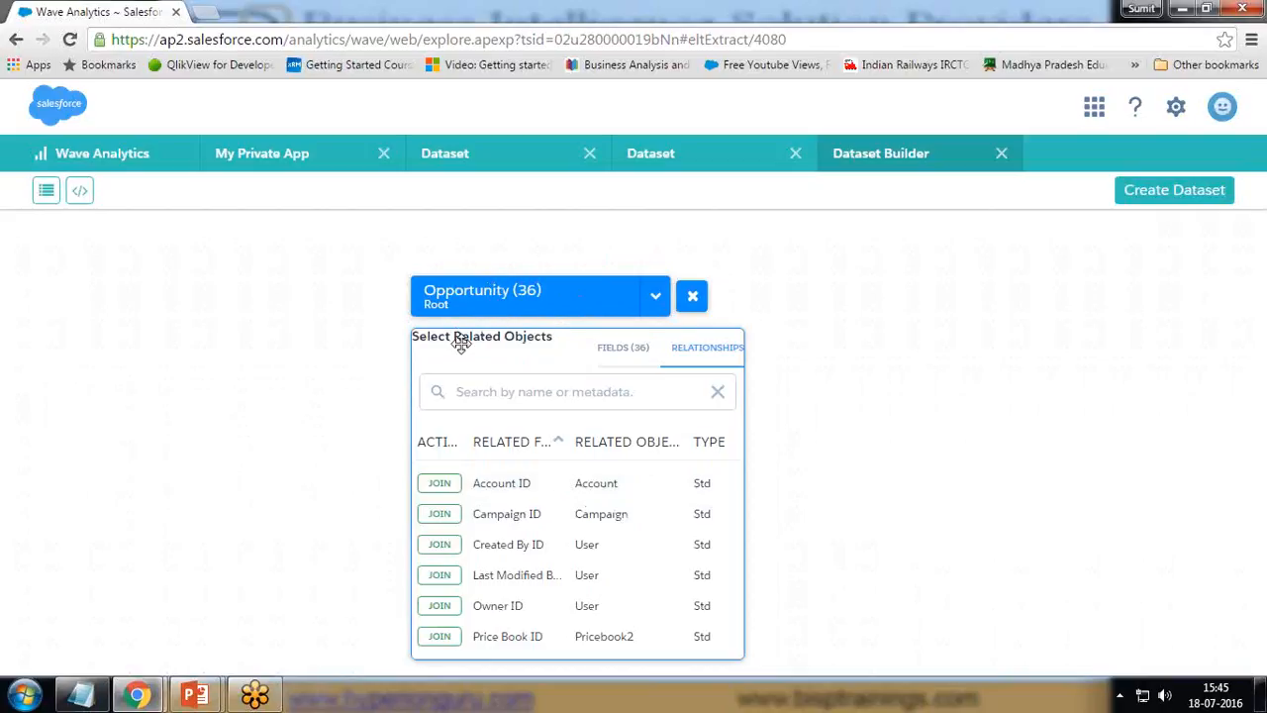
{"action": "left_click", "coordinate": [439, 485]}
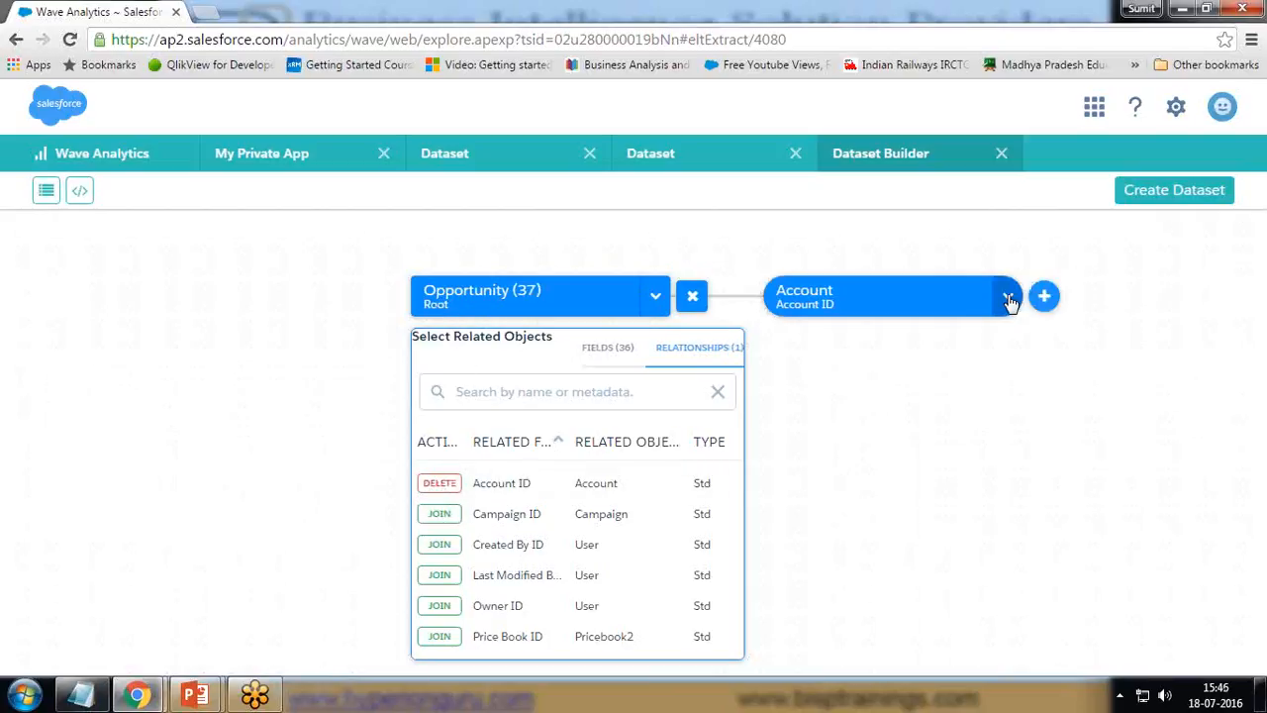
{"action": "left_click", "coordinate": [1047, 298]}
{"action": "left_click", "coordinate": [521, 378]}
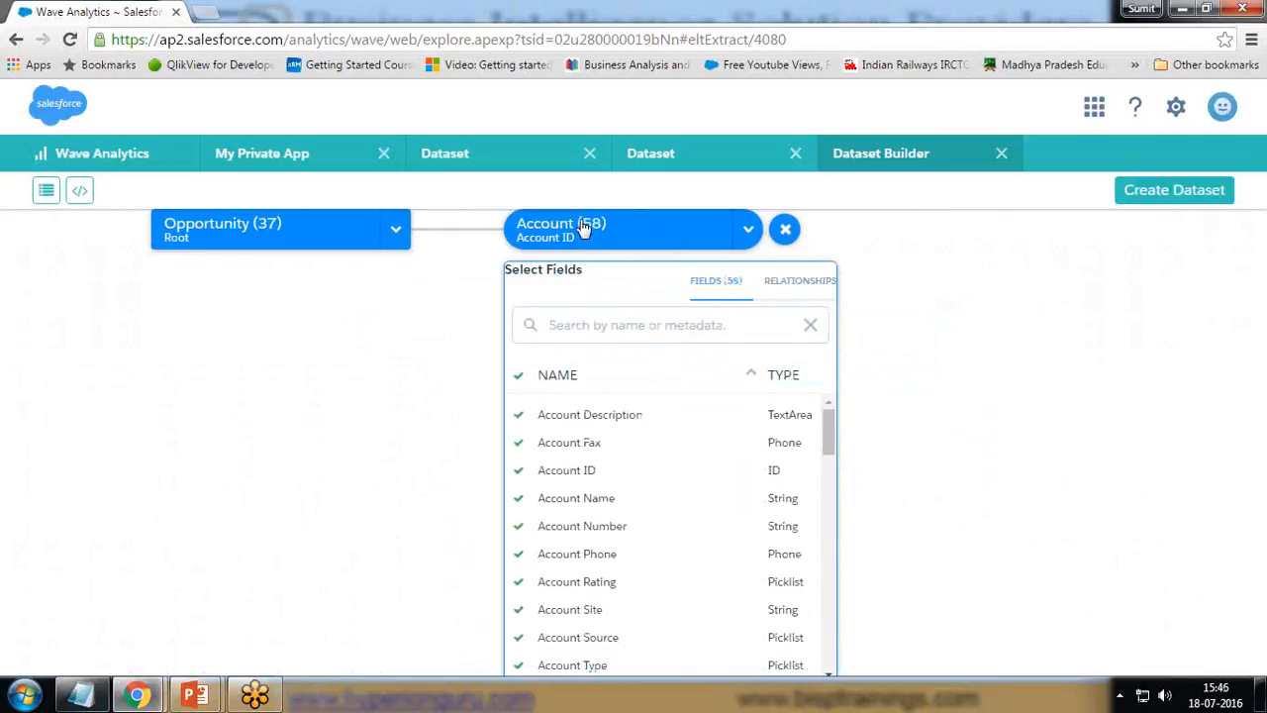
{"action": "left_click", "coordinate": [384, 418]}
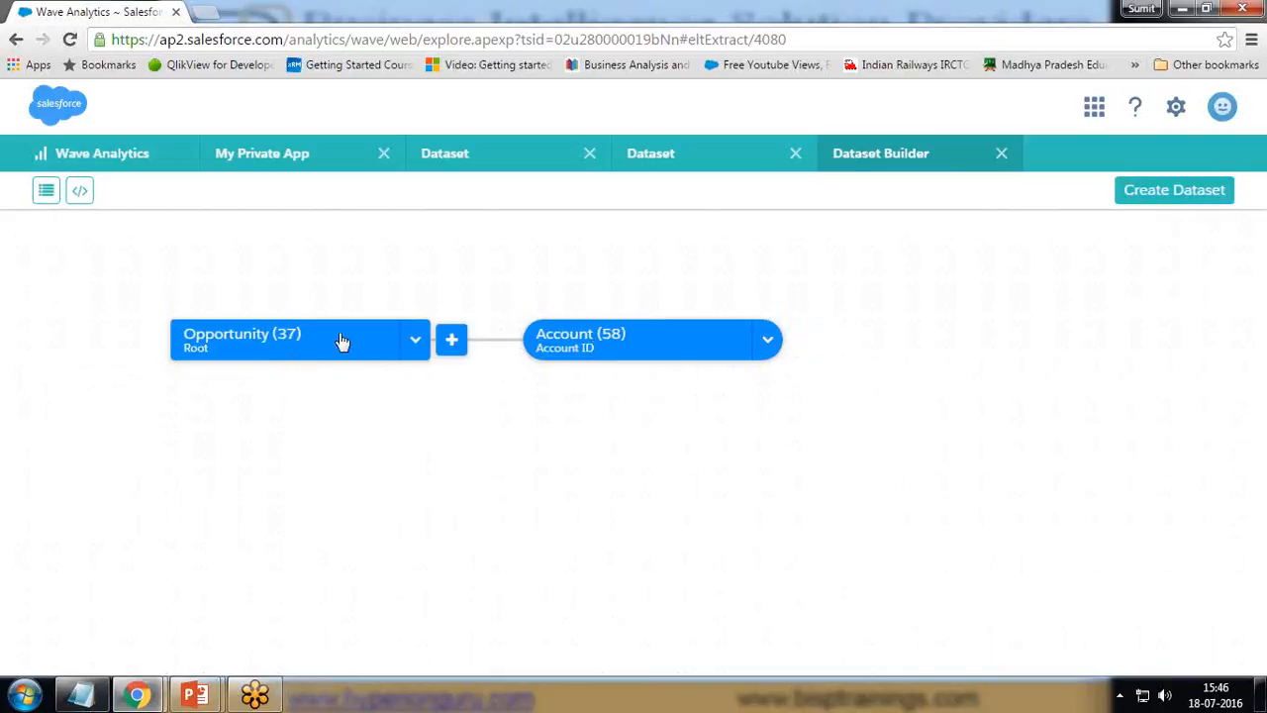
Create the dataset as "Opportunity Dataset" in My Private App.
{"action": "left_click", "coordinate": [1151, 197]}
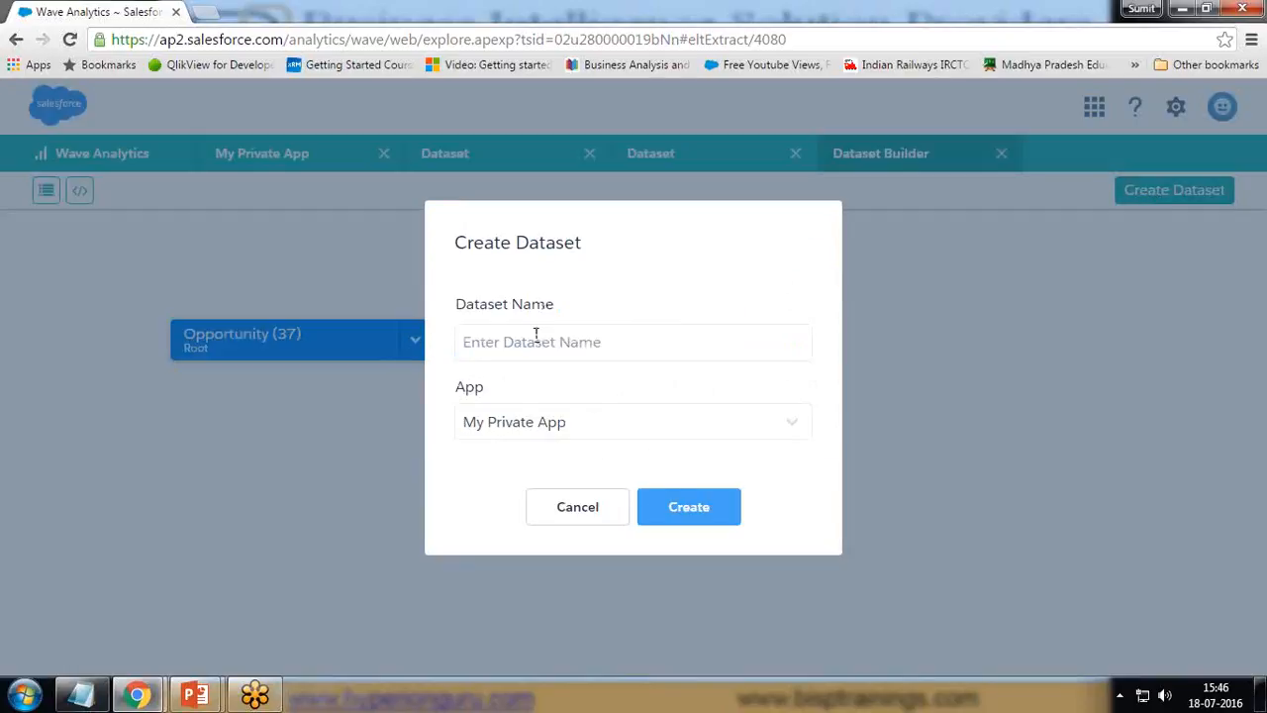
{"action": "left_click", "coordinate": [544, 336]}
{"action": "type", "text": "Opportunity Dataset"}
{"action": "left_click", "coordinate": [580, 436]}
{"action": "left_click", "coordinate": [531, 433]}
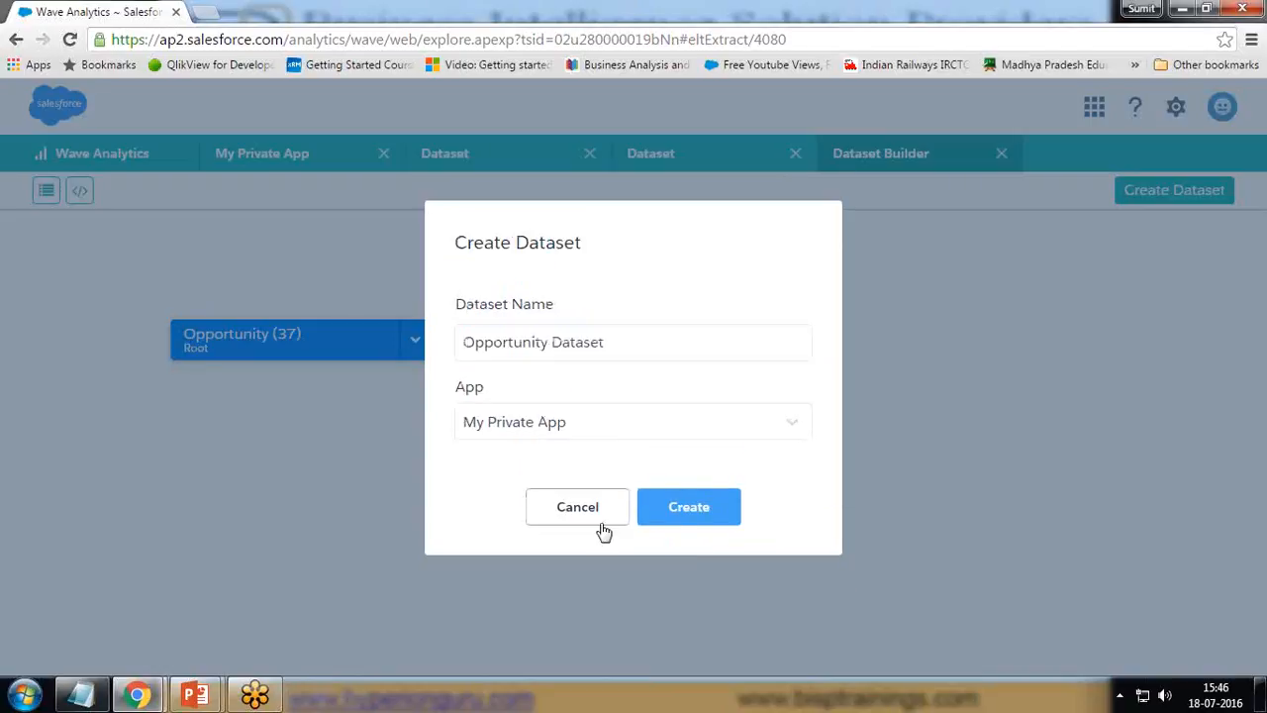
{"action": "left_click", "coordinate": [655, 509]}
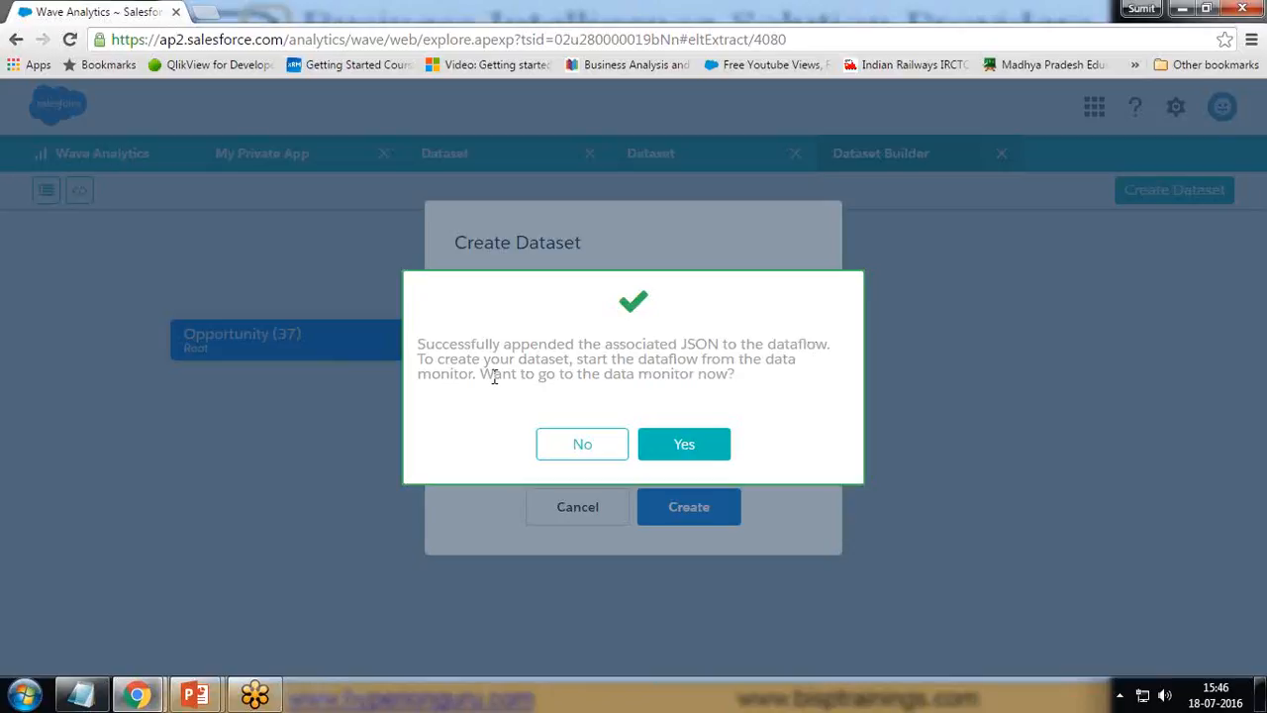
Go to the data monitor and start the Default Salesforce Dataflow.
{"action": "left_click", "coordinate": [691, 448]}
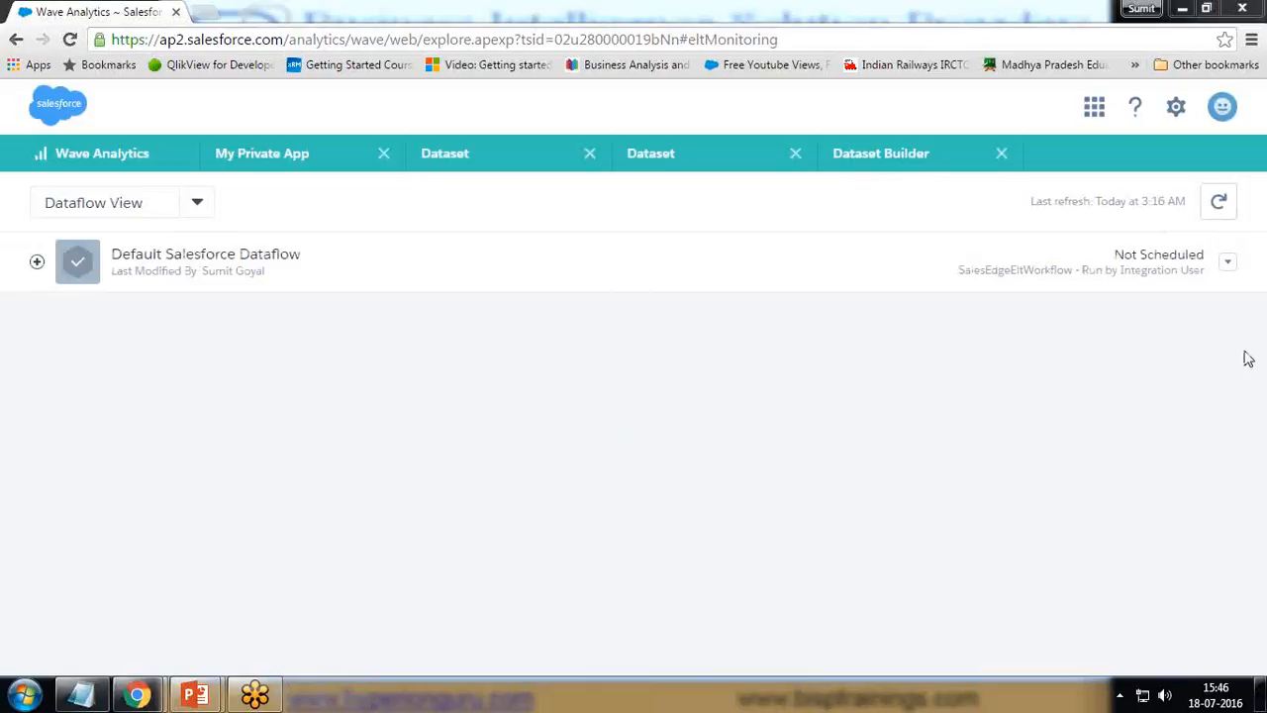
{"action": "left_click", "coordinate": [1227, 261]}
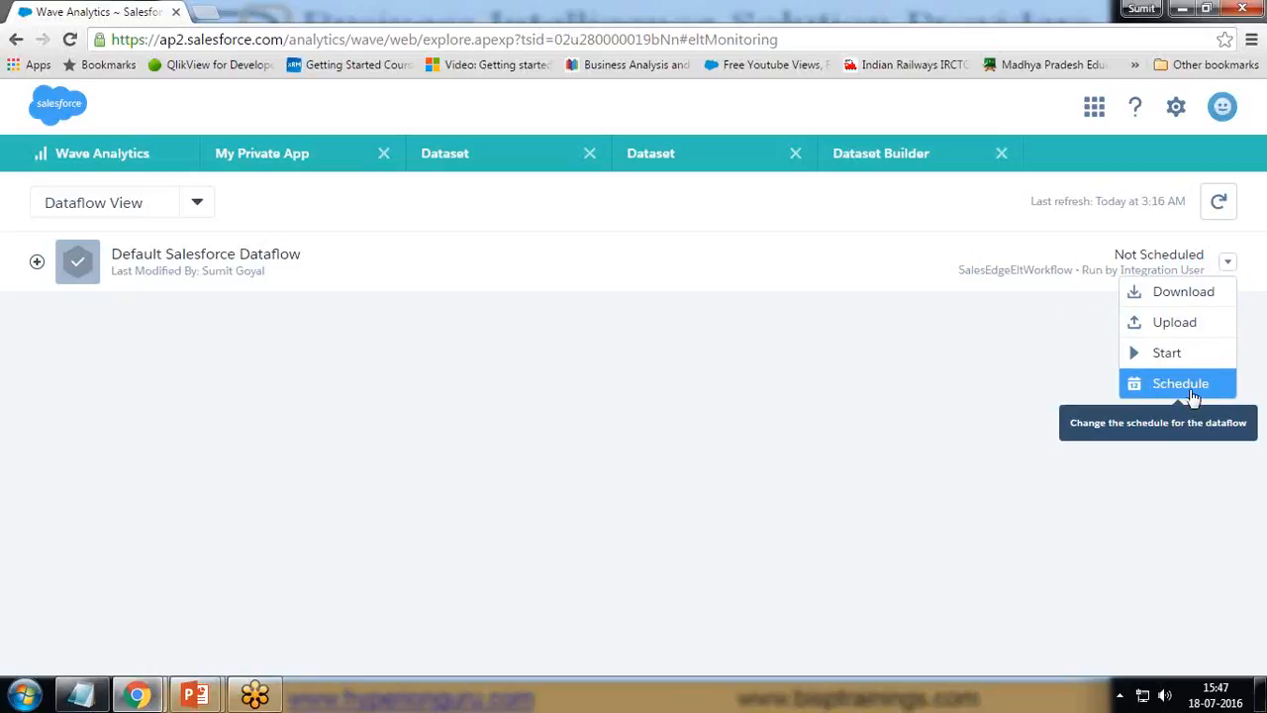
{"action": "left_click", "coordinate": [1162, 354]}
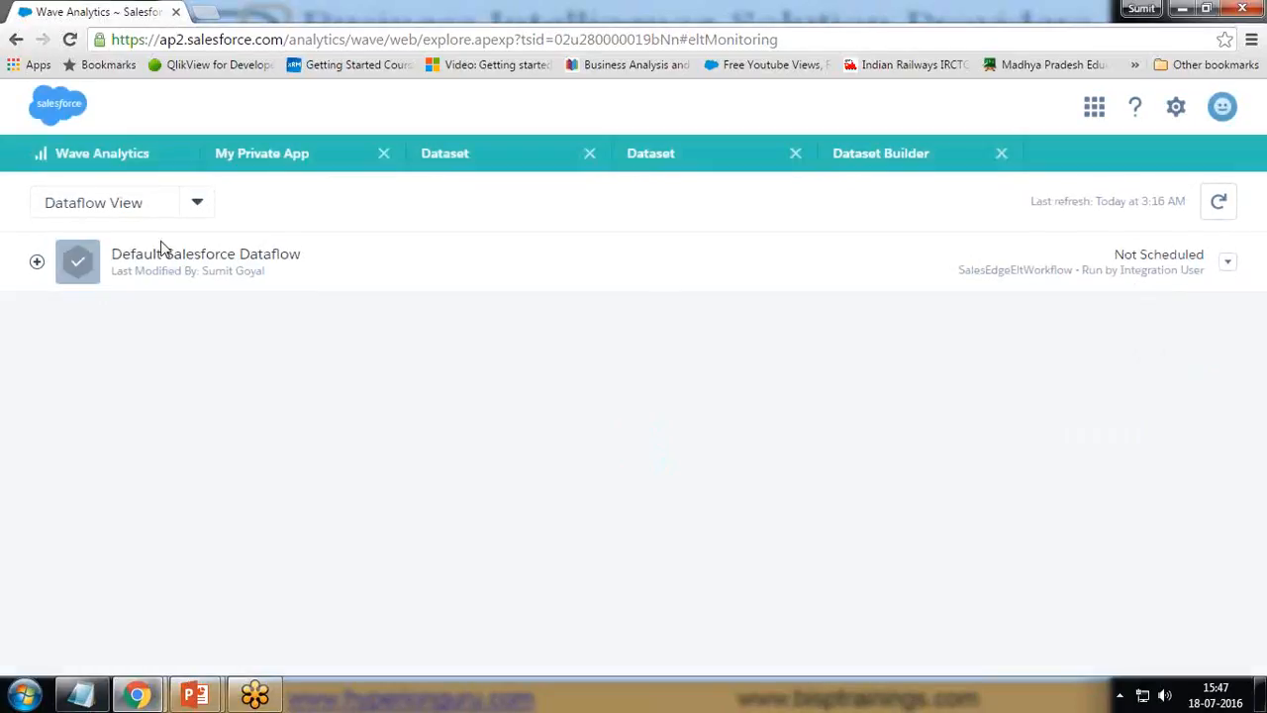
Switch the data monitor to Jobs View and refresh it to check the status of the latest dataflow run.
{"action": "left_click", "coordinate": [195, 204]}
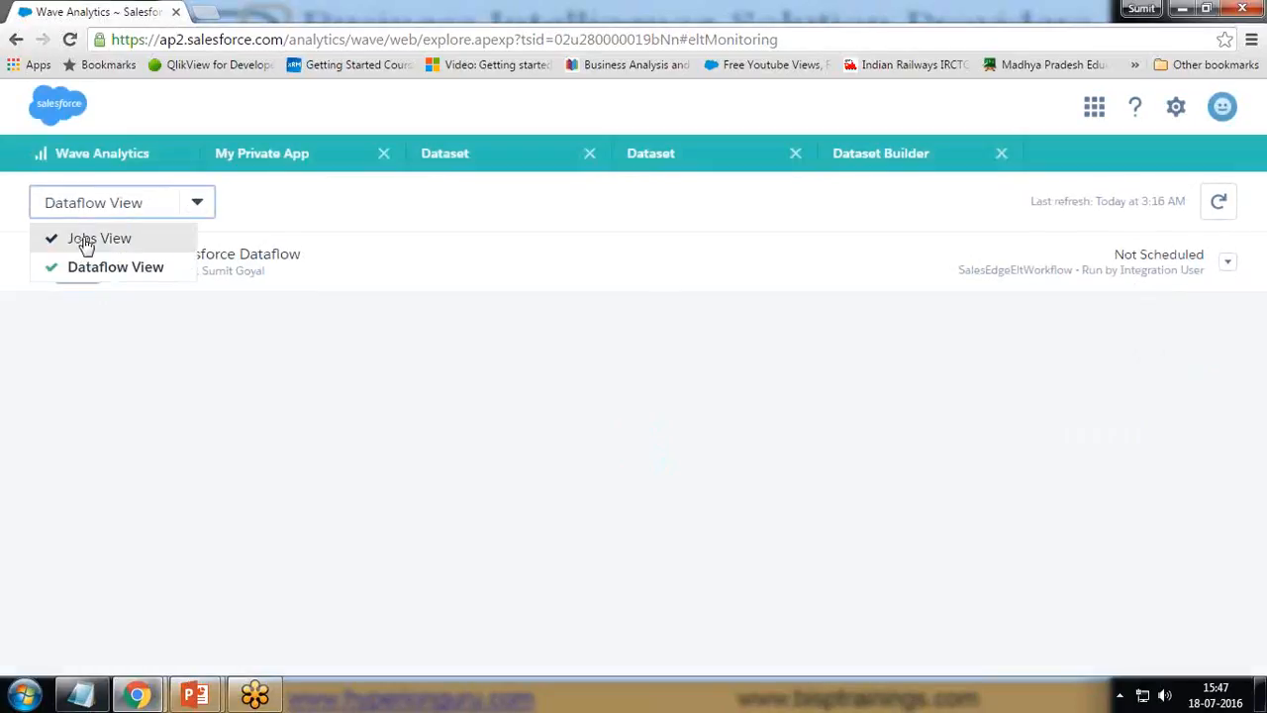
{"action": "left_click", "coordinate": [86, 239]}
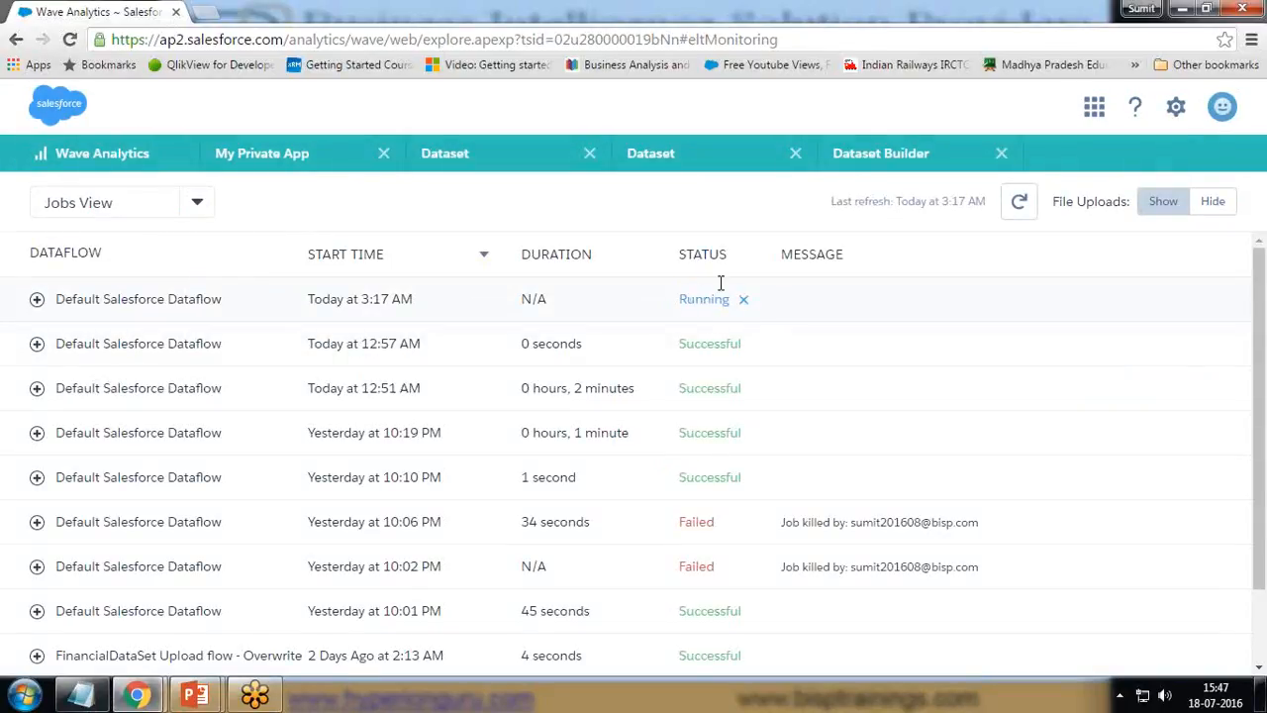
{"action": "left_click", "coordinate": [1020, 203]}
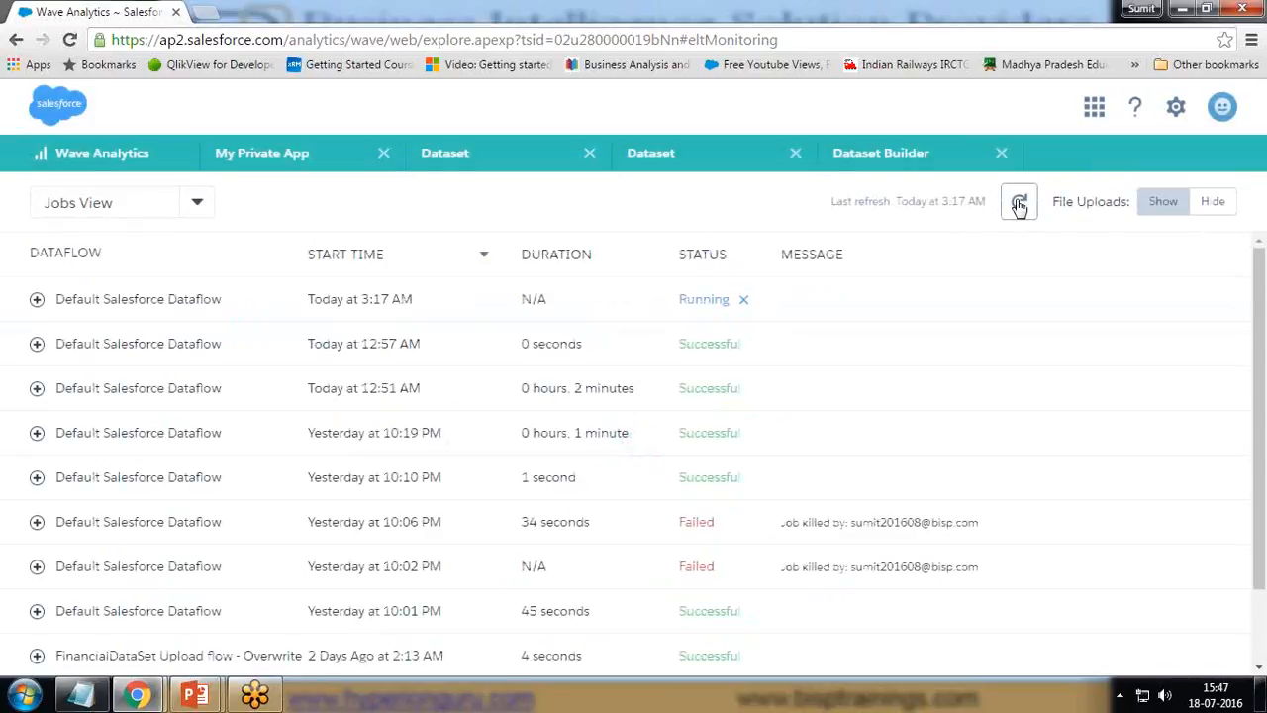
{"action": "left_click", "coordinate": [1020, 204]}
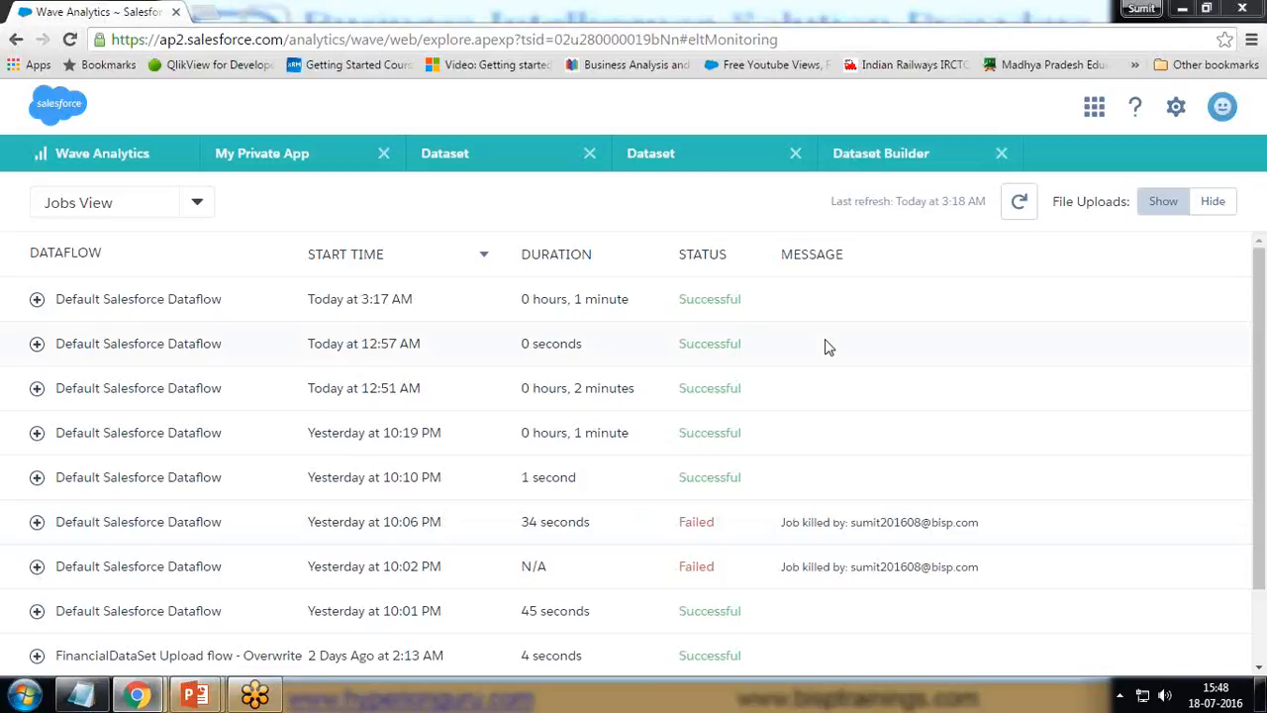
{"action": "left_click_drag", "start_coordinate": [753, 311], "coordinate": [685, 303]}
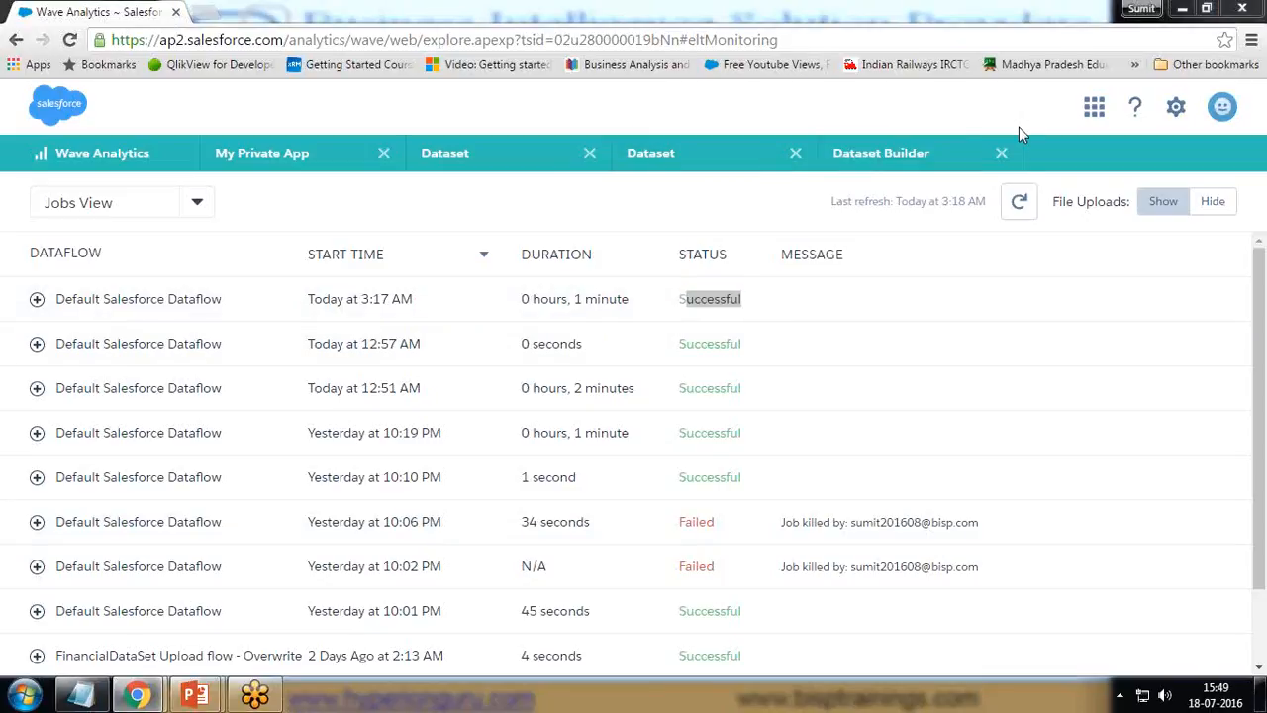
Close the Dataset Builder, both Dataset pages and My Private App.
{"action": "left_click", "coordinate": [1001, 153]}
{"action": "left_click", "coordinate": [796, 155]}
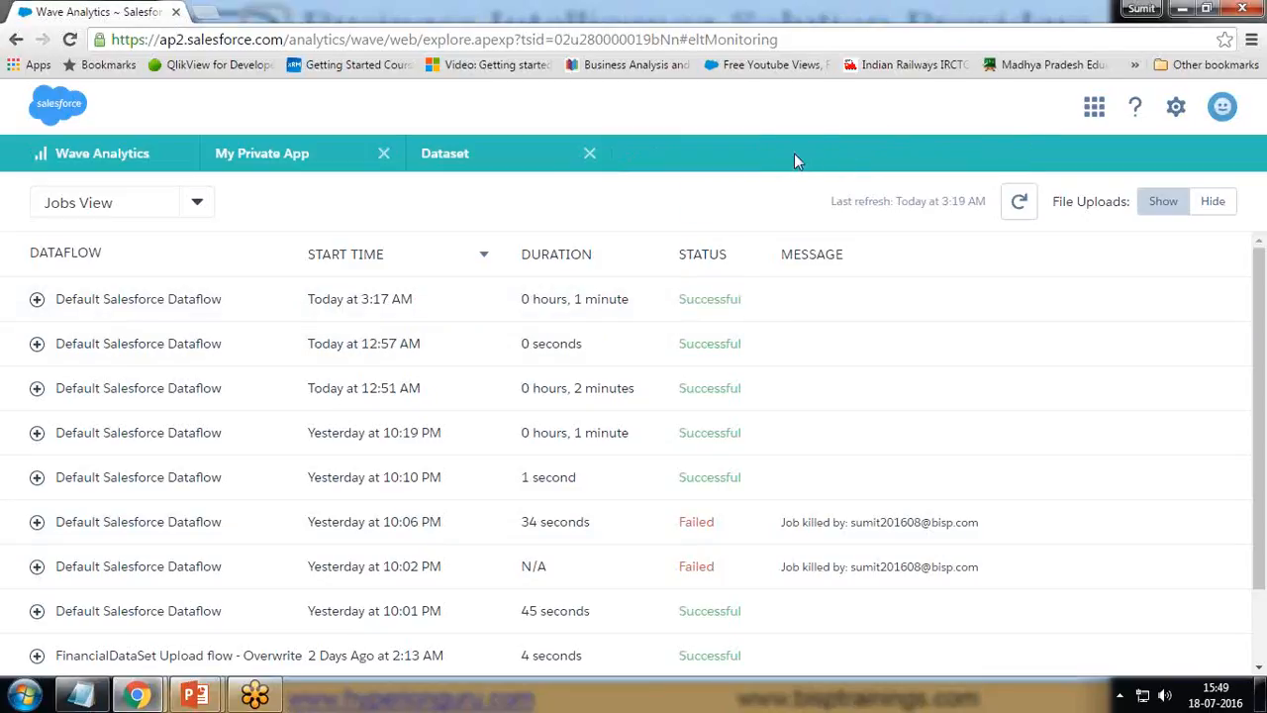
{"action": "left_click", "coordinate": [589, 153]}
{"action": "left_click", "coordinate": [275, 158]}
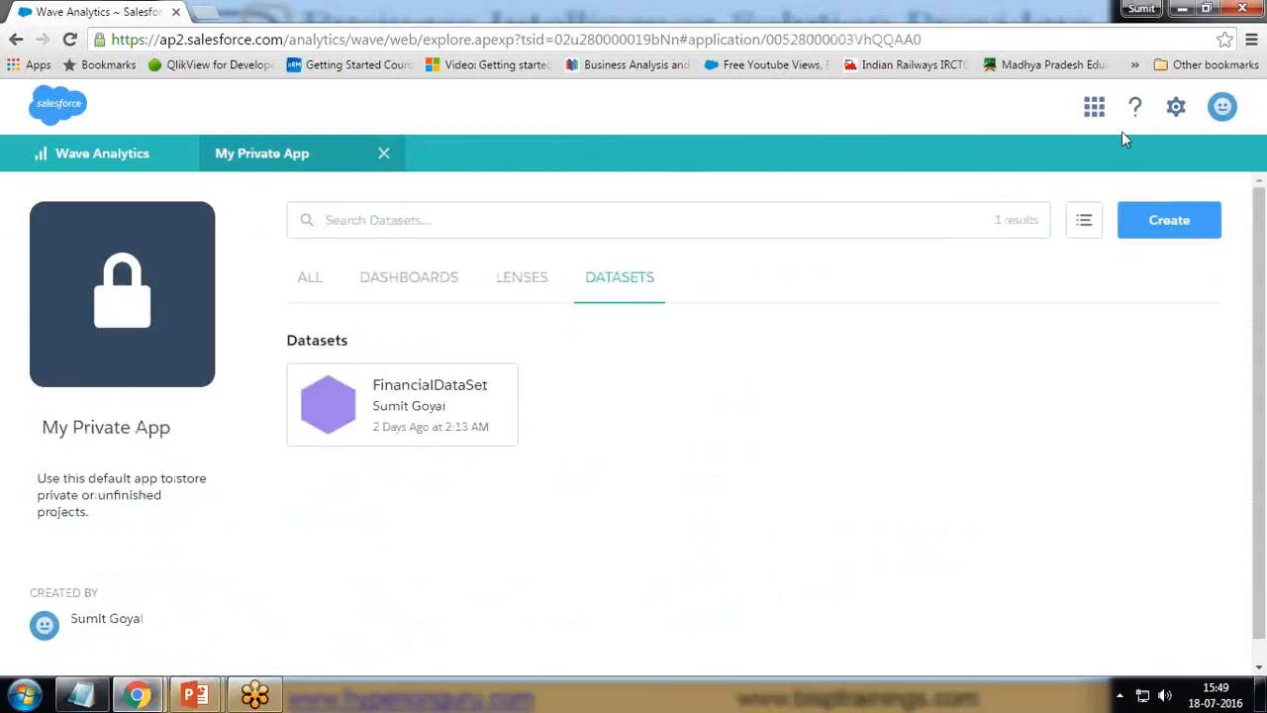
{"action": "left_click", "coordinate": [383, 154]}
Show only the datasets on the Wave Analytics home page.
{"action": "scroll", "coordinate": [385, 512], "scroll_direction": "down", "scroll_amount": 4}
{"action": "scroll", "coordinate": [390, 509], "scroll_direction": "up", "scroll_amount": 4}
{"action": "left_click", "coordinate": [115, 280]}
{"action": "left_click", "coordinate": [410, 286]}
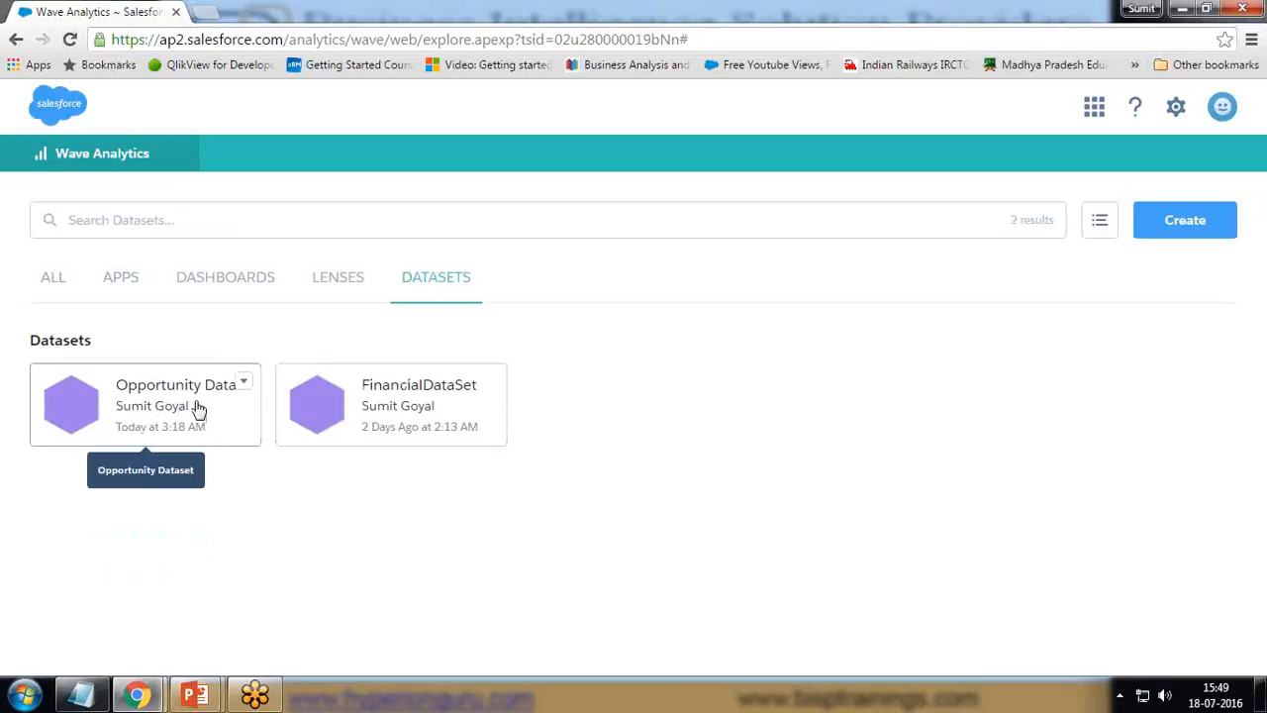
Open Opportunity Dataset for editing, review its metadata, data and security settings, and close it without changes.
{"action": "left_click", "coordinate": [244, 386]}
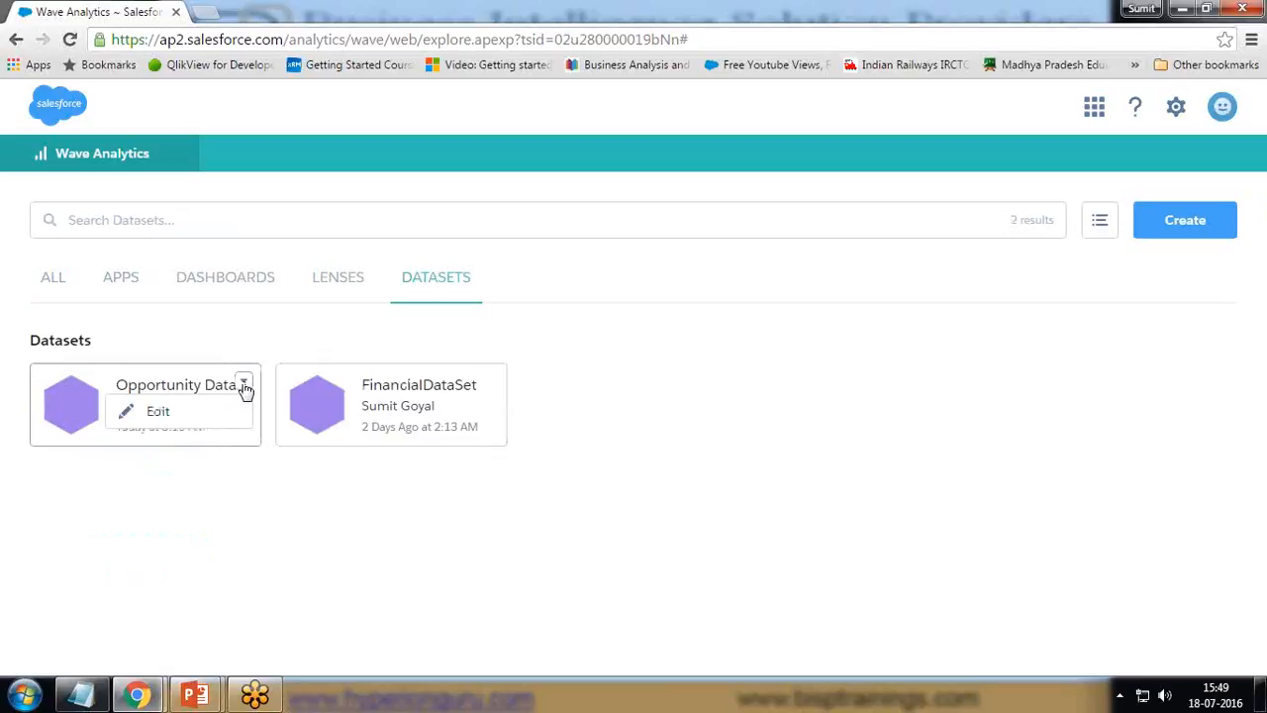
{"action": "left_click", "coordinate": [164, 419]}
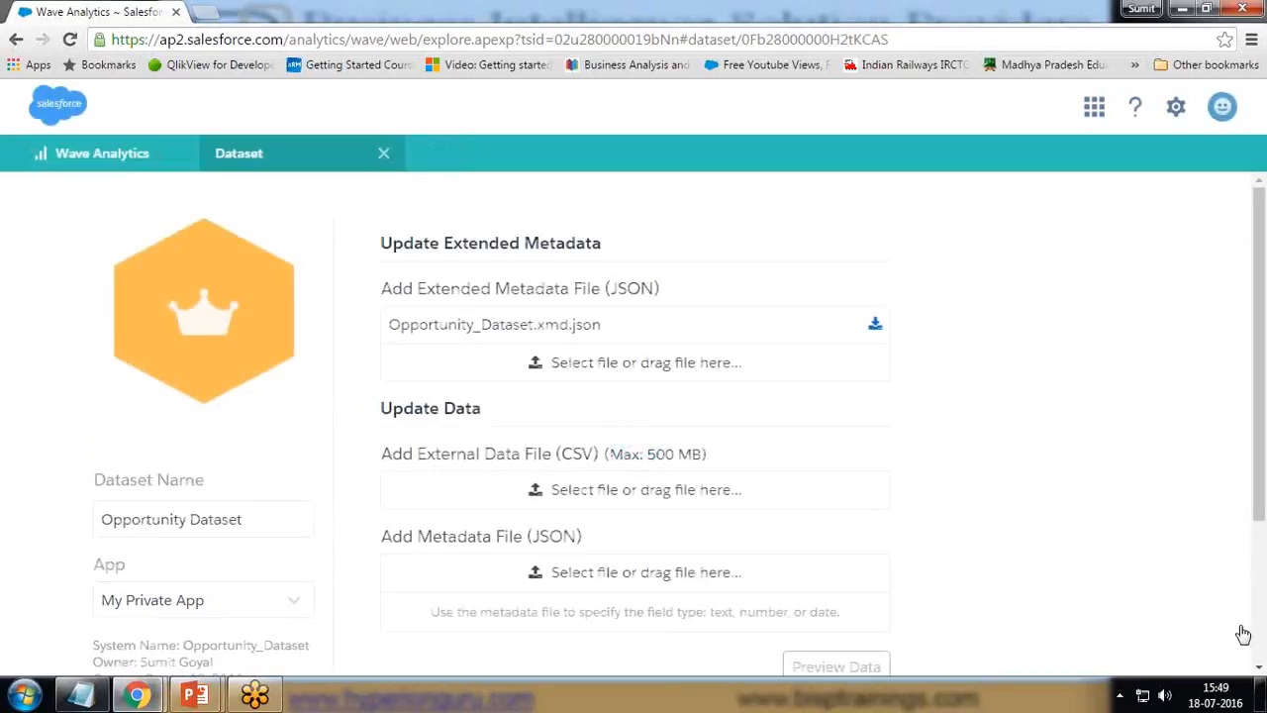
{"action": "scroll", "coordinate": [523, 330], "scroll_direction": "down", "scroll_amount": 3}
{"action": "scroll", "coordinate": [516, 468], "scroll_direction": "up", "scroll_amount": 3}
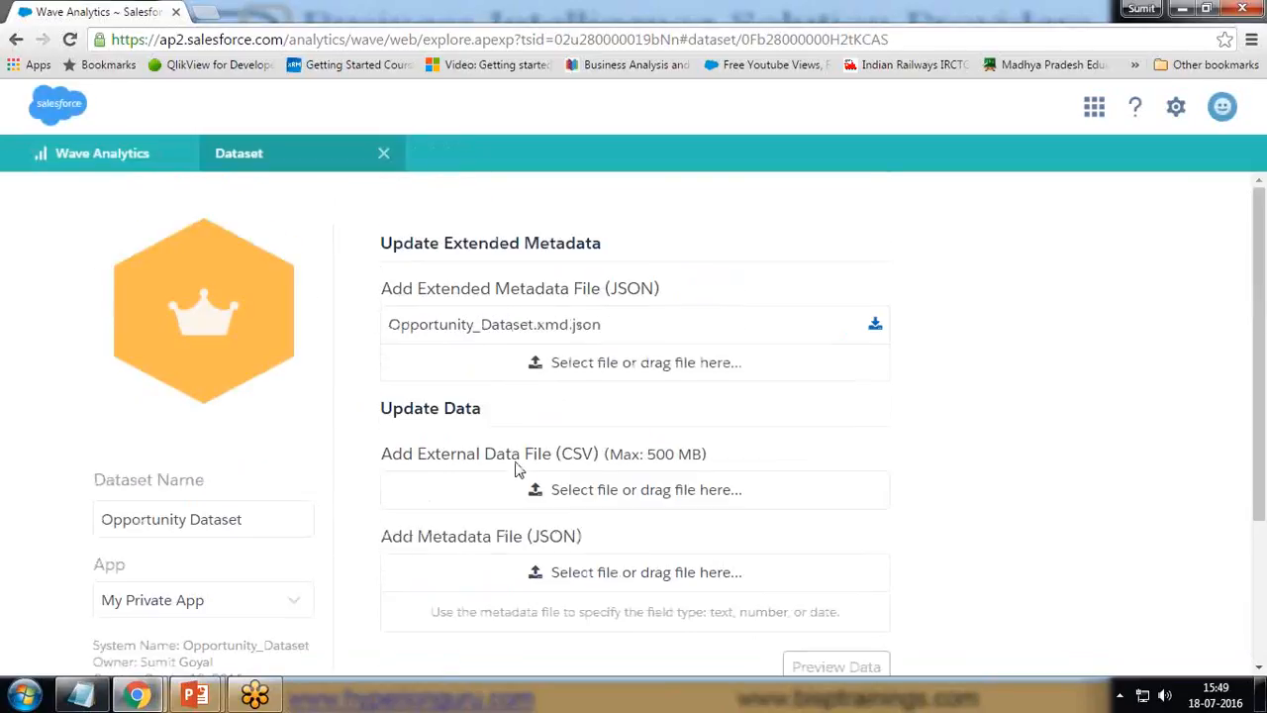
{"action": "scroll", "coordinate": [161, 419], "scroll_direction": "down", "scroll_amount": 3}
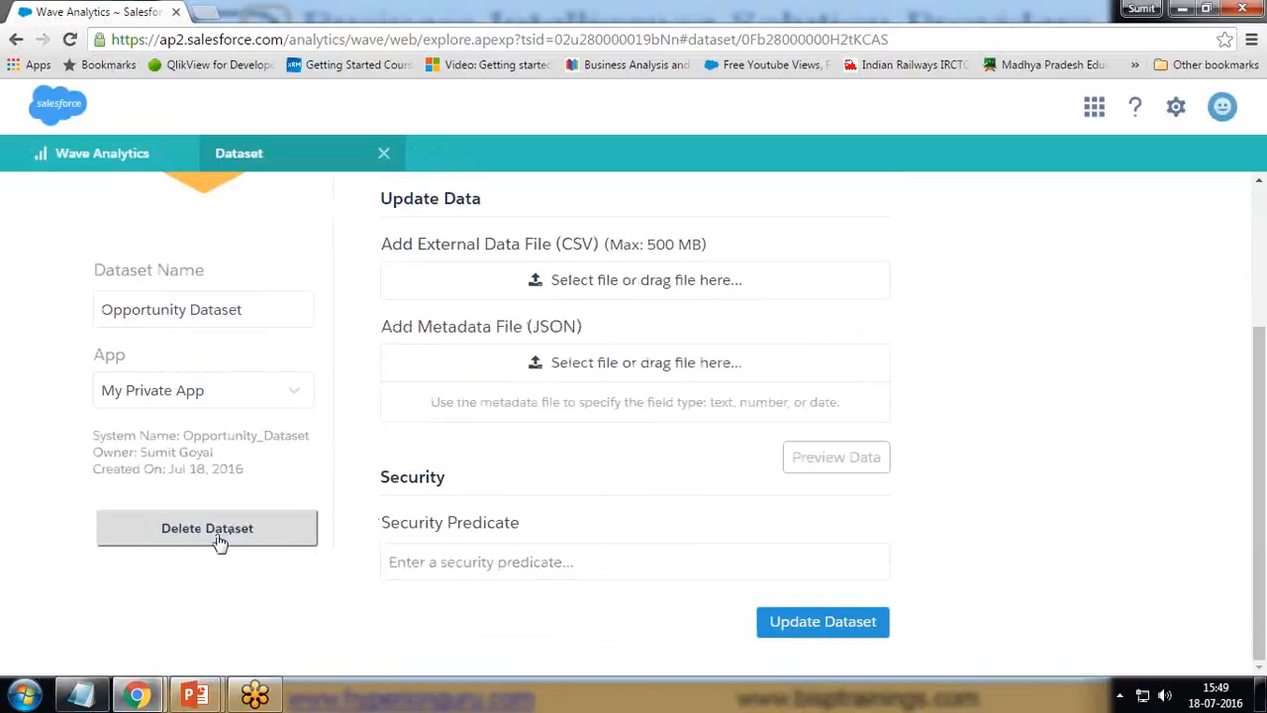
{"action": "scroll", "coordinate": [219, 543], "scroll_direction": "up", "scroll_amount": 3}
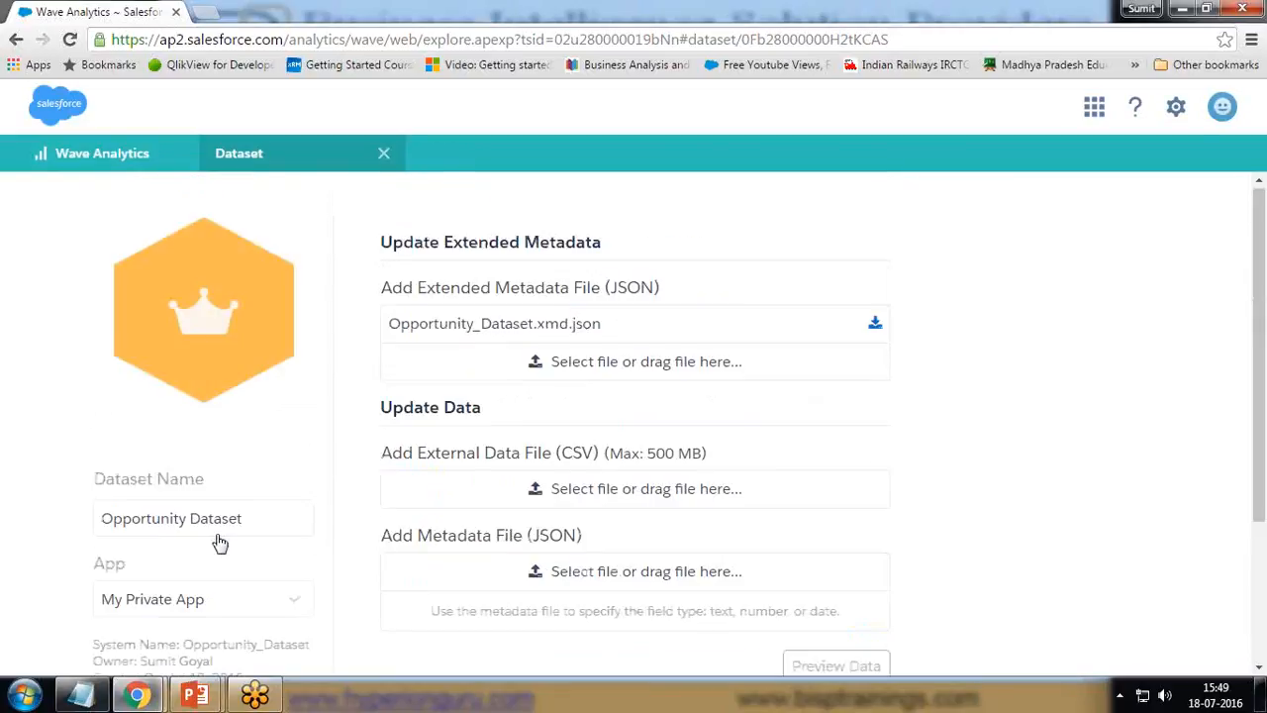
{"action": "left_click", "coordinate": [384, 157]}
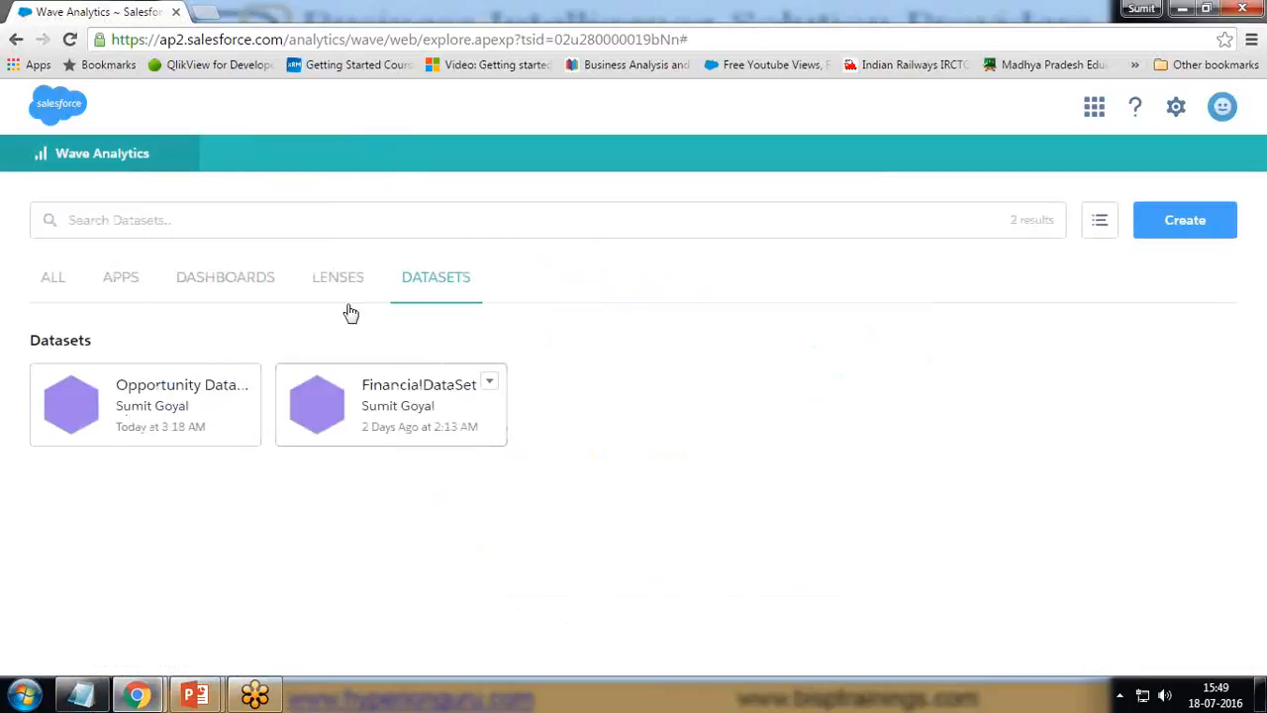
Open Opportunity Dataset in a new lens.
{"action": "left_click", "coordinate": [166, 404]}
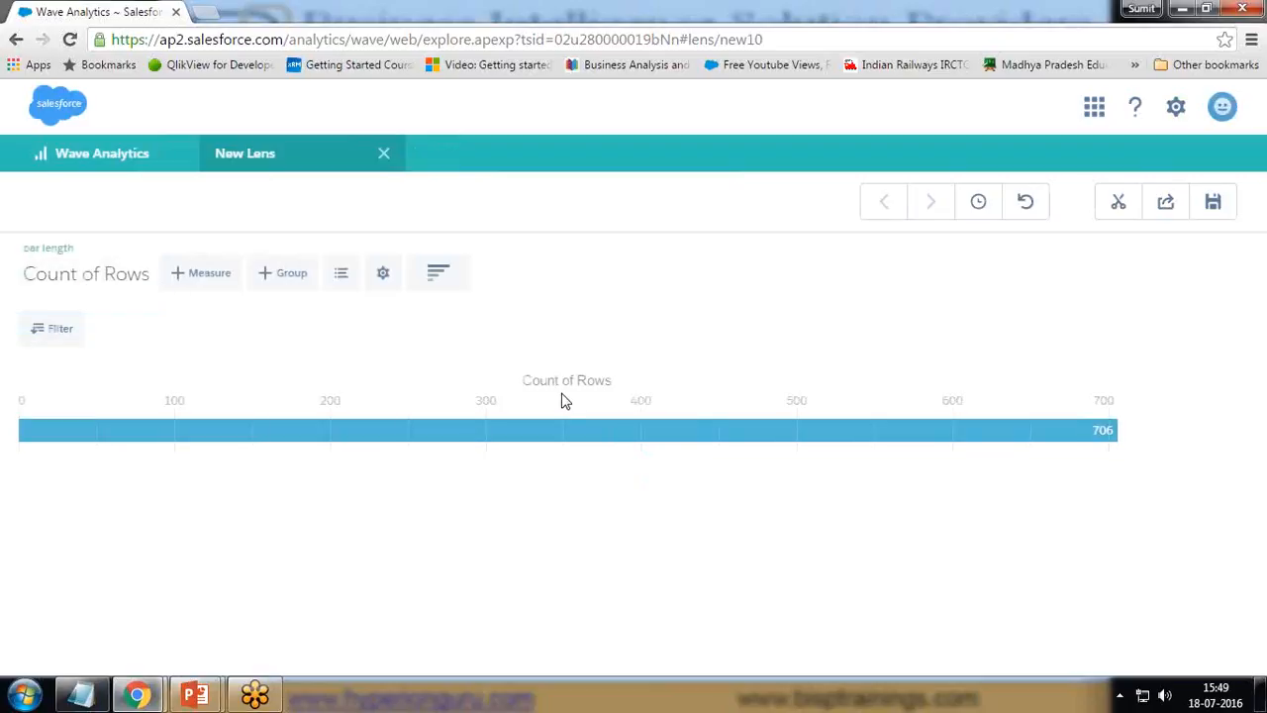
{"action": "mouse_move", "coordinate": [1101, 441]}
Switch to the PowerPoint slide show and read the Business requirement slide.
{"action": "mouse_move", "coordinate": [198, 698]}
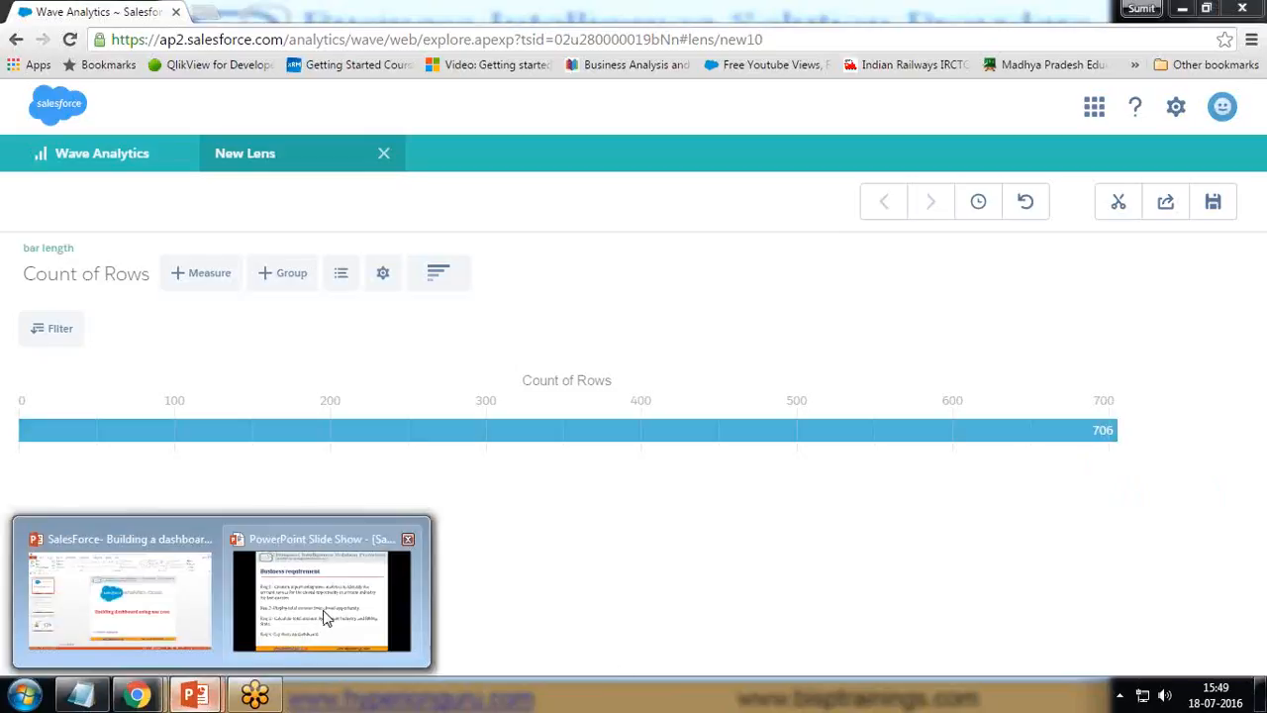
{"action": "left_click", "coordinate": [326, 614]}
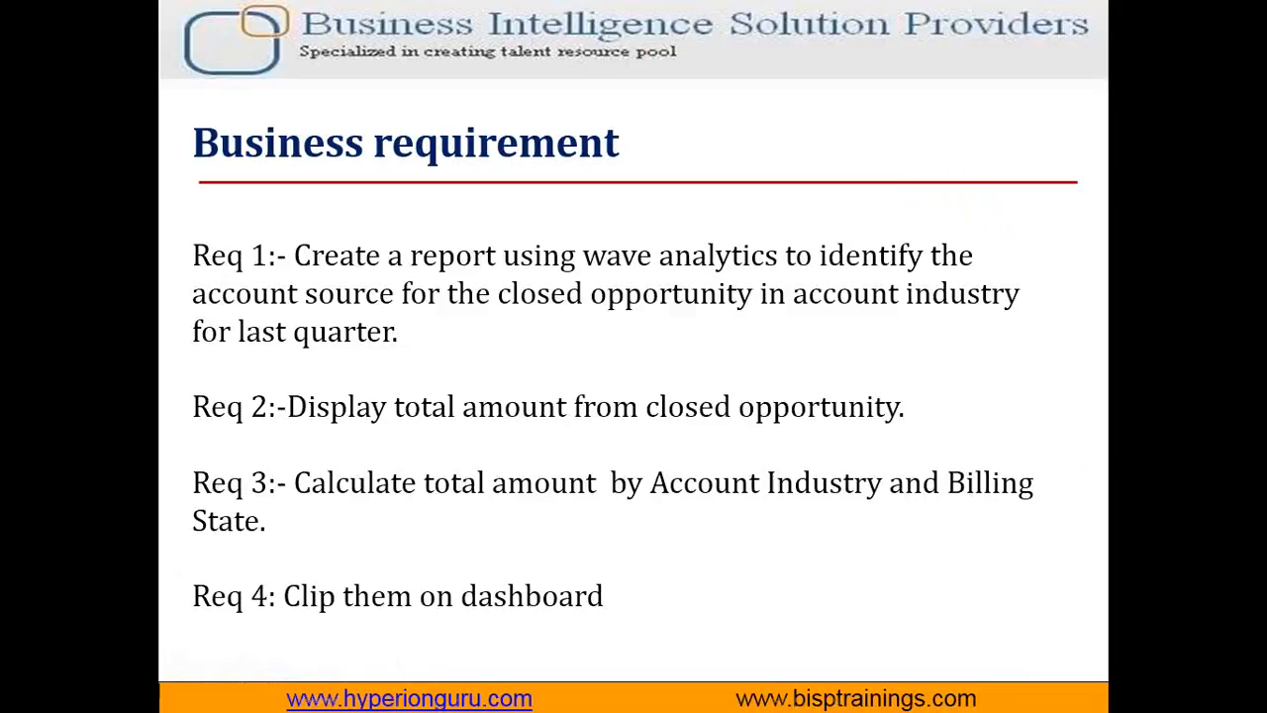
{"action": "key", "text": "Left"}
{"action": "scroll", "coordinate": [1024, 482], "scroll_direction": "down", "scroll_amount": 2}
Underline the key phrases of Req 1 with the pen, circle "account industry", and erase the ink.
{"action": "key", "text": "ctrl+p"}
{"action": "left_click_drag", "start_coordinate": [202, 318], "coordinate": [1029, 317]}
{"action": "left_click_drag", "start_coordinate": [198, 345], "coordinate": [394, 342]}
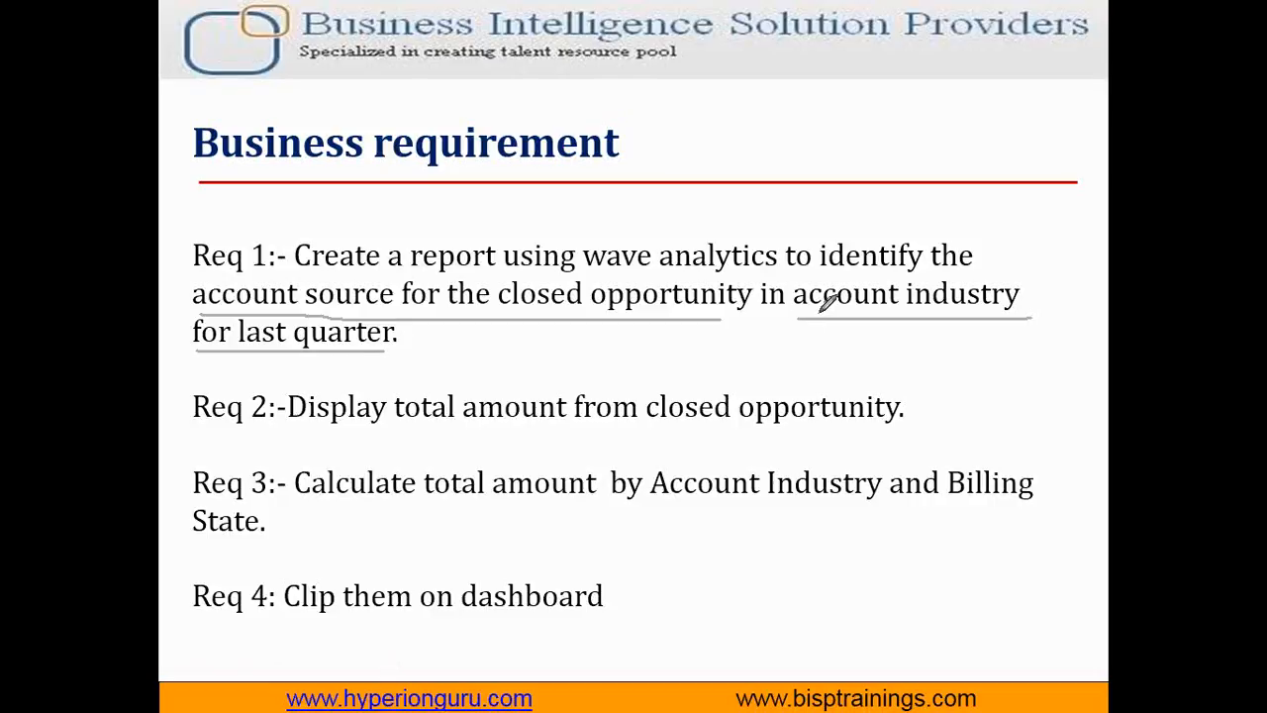
{"action": "mouse_move", "coordinate": [822, 309]}
{"action": "left_mouse_down"}
{"action": "mouse_move", "coordinate": [1030, 303]}
{"action": "mouse_move", "coordinate": [962, 249]}
{"action": "mouse_move", "coordinate": [787, 272]}
{"action": "mouse_move", "coordinate": [797, 305]}
{"action": "left_mouse_up"}
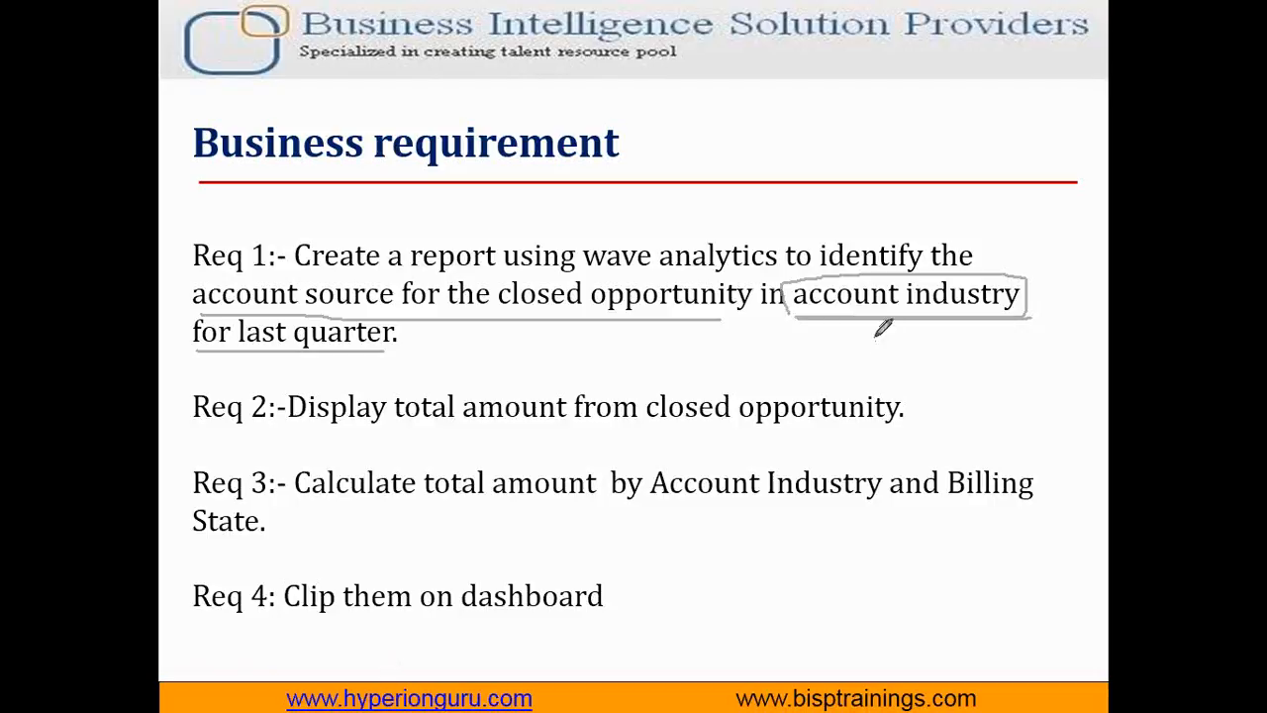
{"action": "key", "text": "e"}
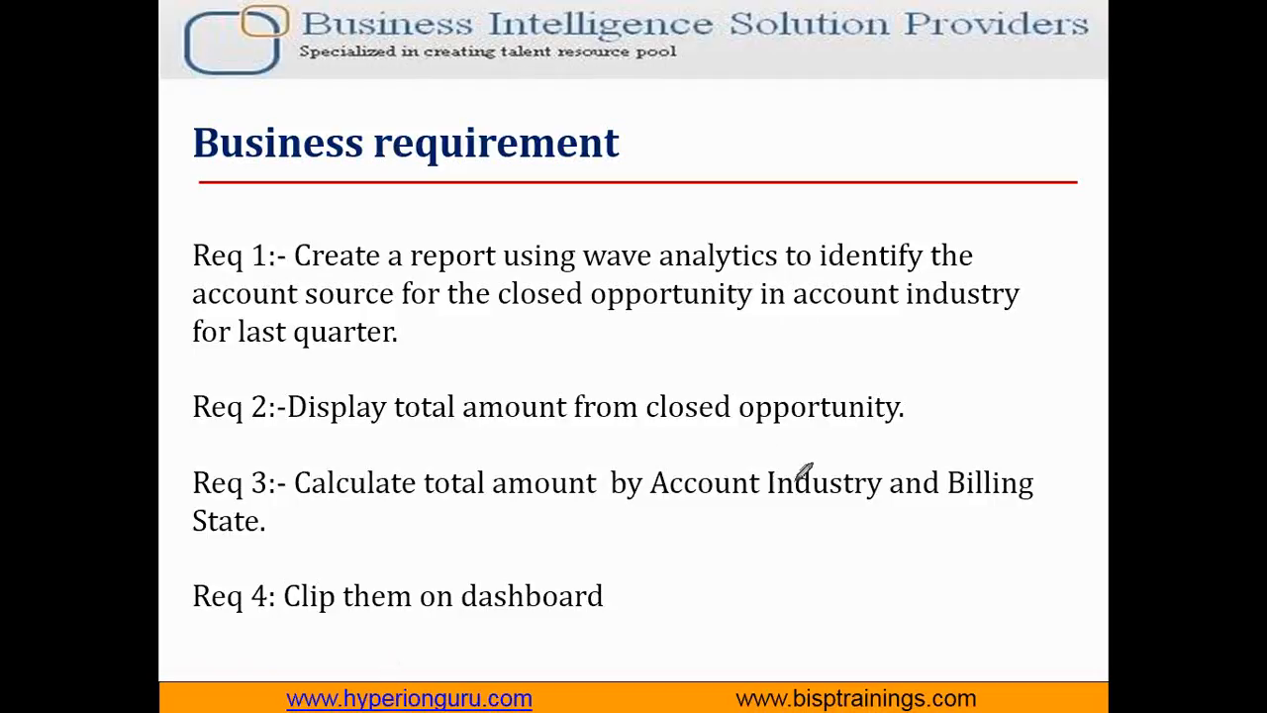
Switch from the slide show back to the Wave Analytics lens in the browser.
{"action": "key", "text": "alt+Tab"}
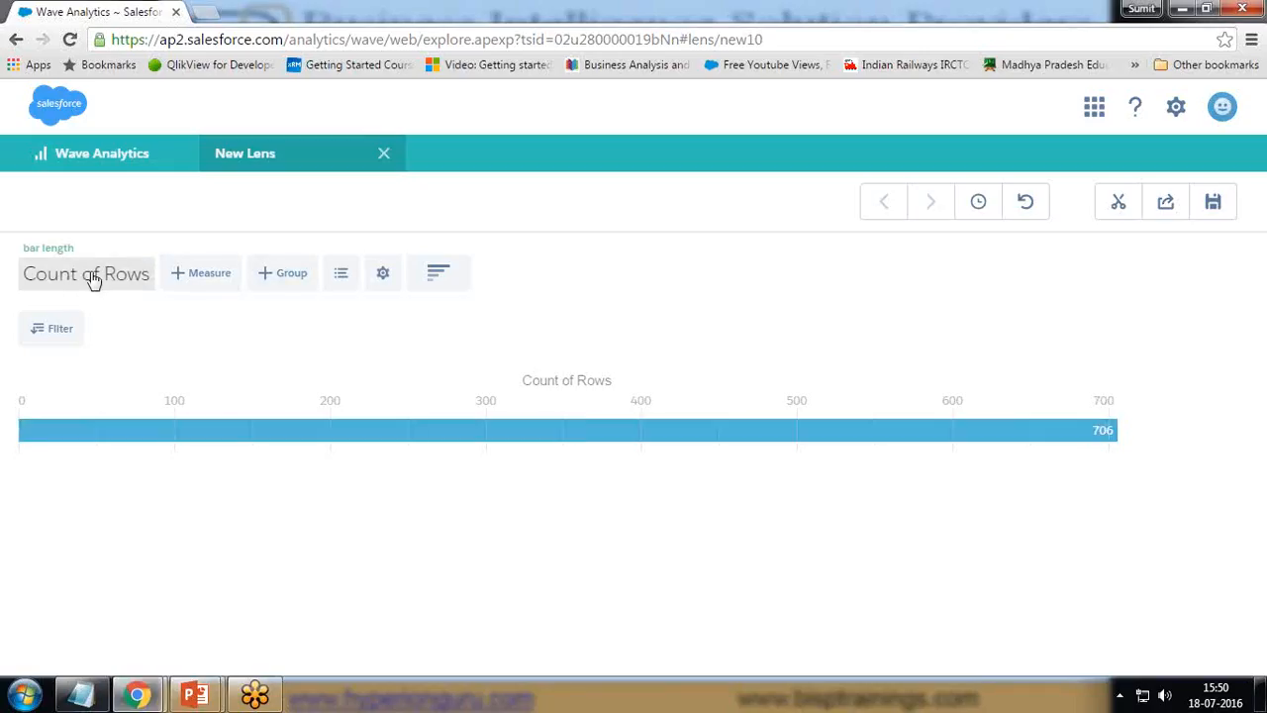
{"action": "left_click", "coordinate": [125, 277]}
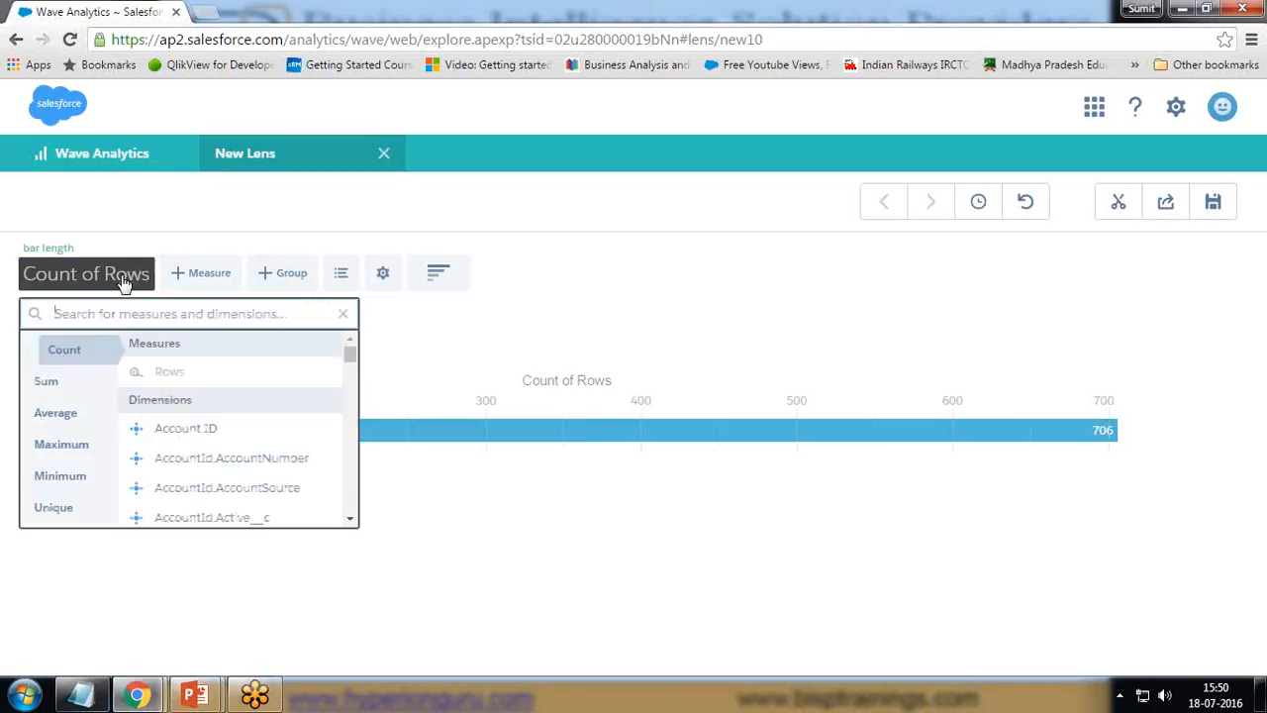
{"action": "left_click", "coordinate": [60, 388]}
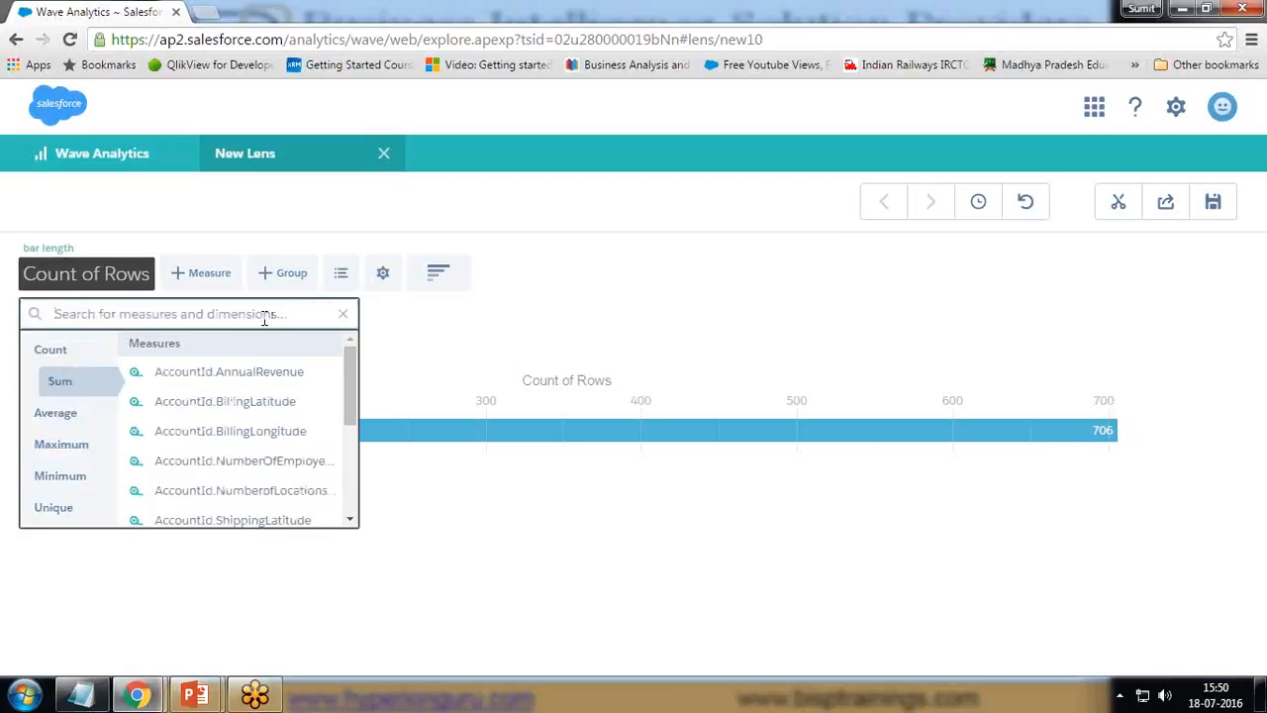
{"action": "type", "text": "acco"}
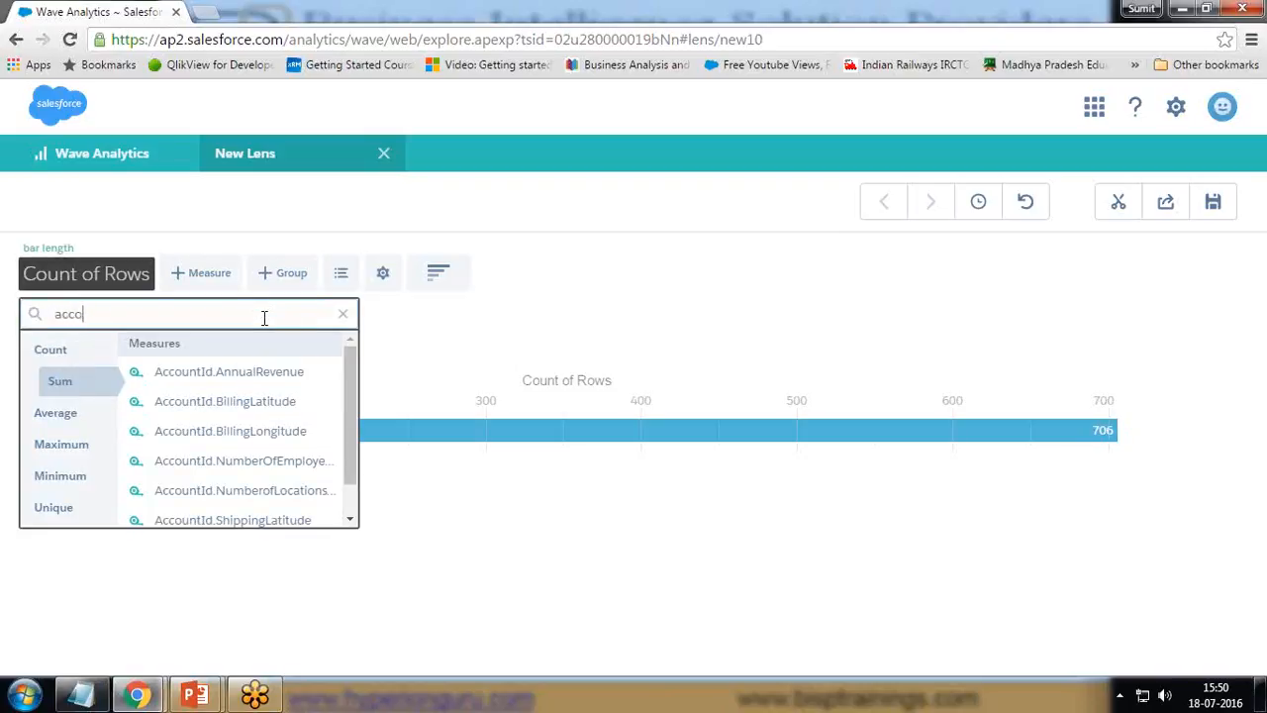
{"action": "mouse_move", "coordinate": [353, 390]}
{"action": "left_mouse_down"}
{"action": "mouse_move", "coordinate": [349, 443]}
{"action": "mouse_move", "coordinate": [346, 372]}
{"action": "left_mouse_up"}
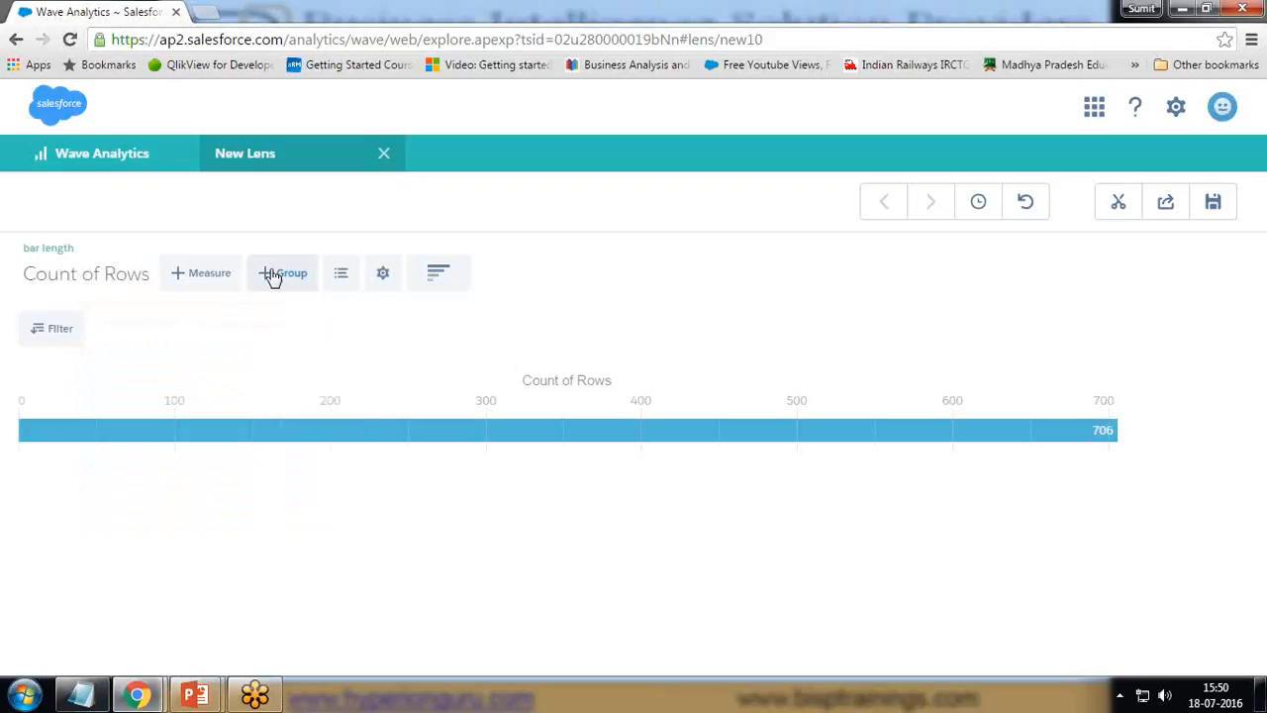
Add the Sum of Amount measure to the lens and remove the Count of Rows measure.
{"action": "left_click", "coordinate": [205, 275]}
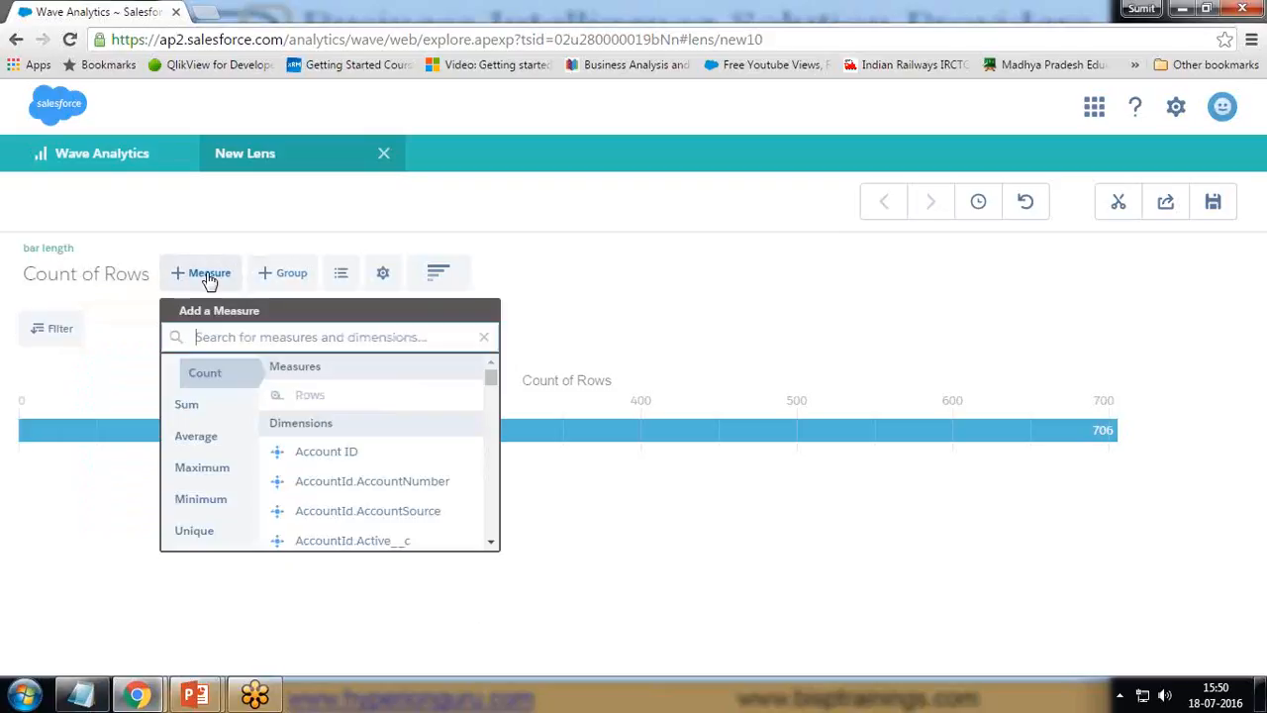
{"action": "left_click", "coordinate": [186, 409]}
{"action": "left_click_drag", "start_coordinate": [493, 418], "coordinate": [486, 479]}
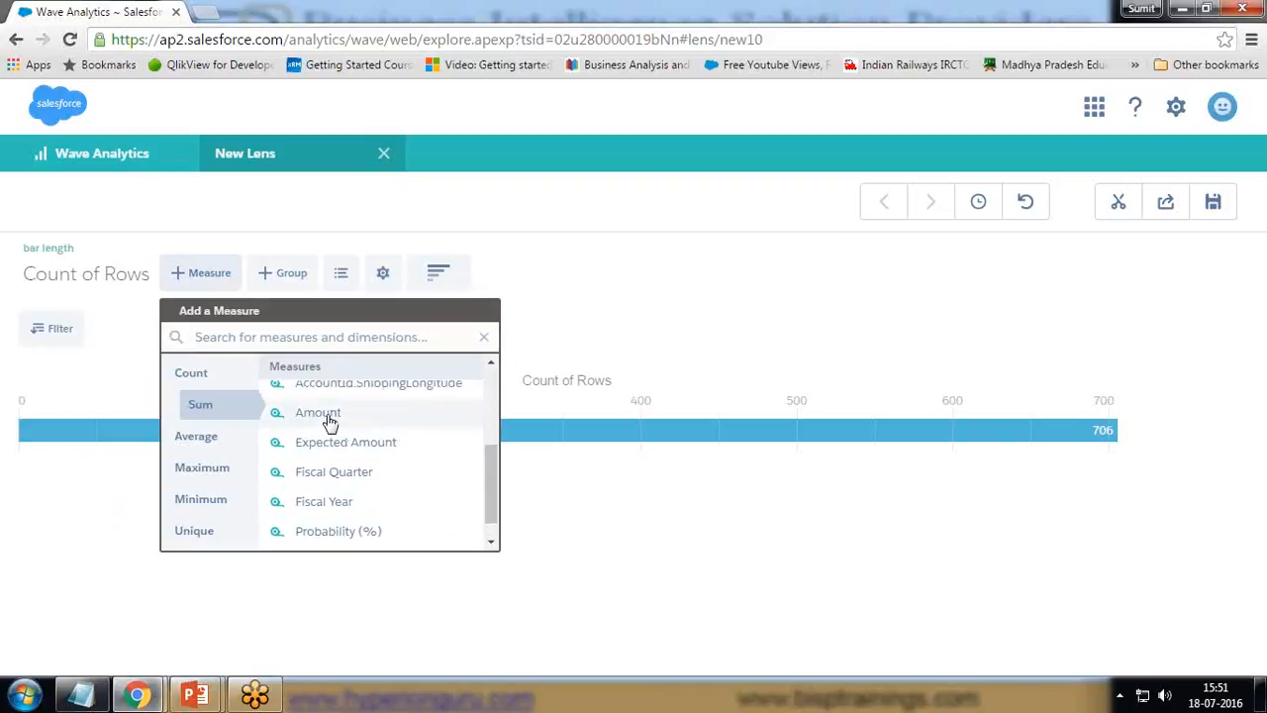
{"action": "left_click", "coordinate": [329, 421]}
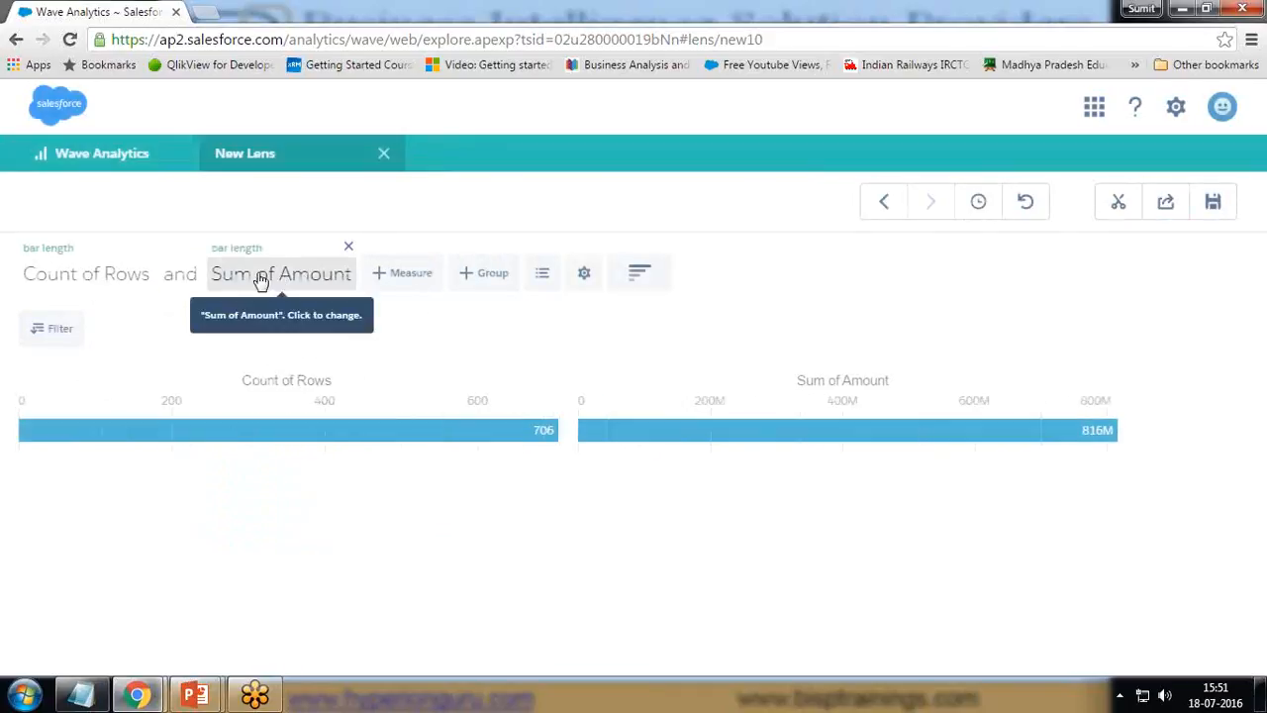
{"action": "left_click", "coordinate": [149, 246]}
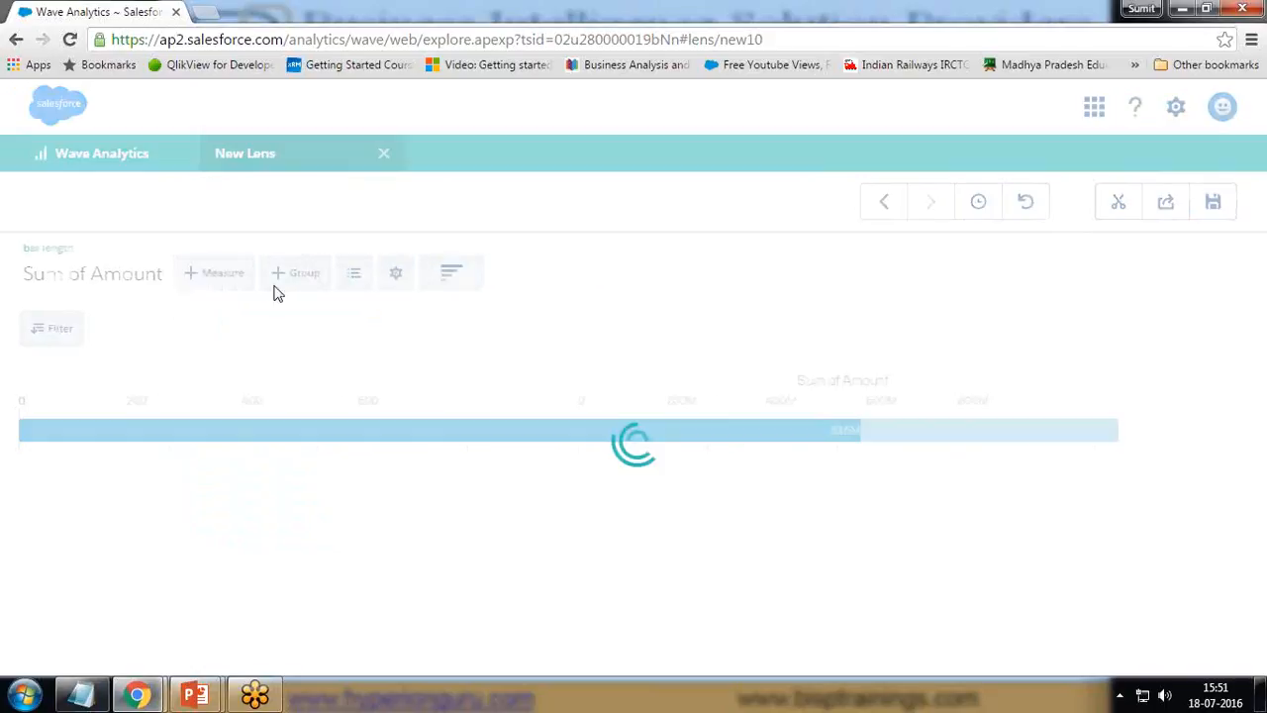
Group the Sum of Amount by the AccountId.Name dimension.
{"action": "left_click", "coordinate": [299, 280]}
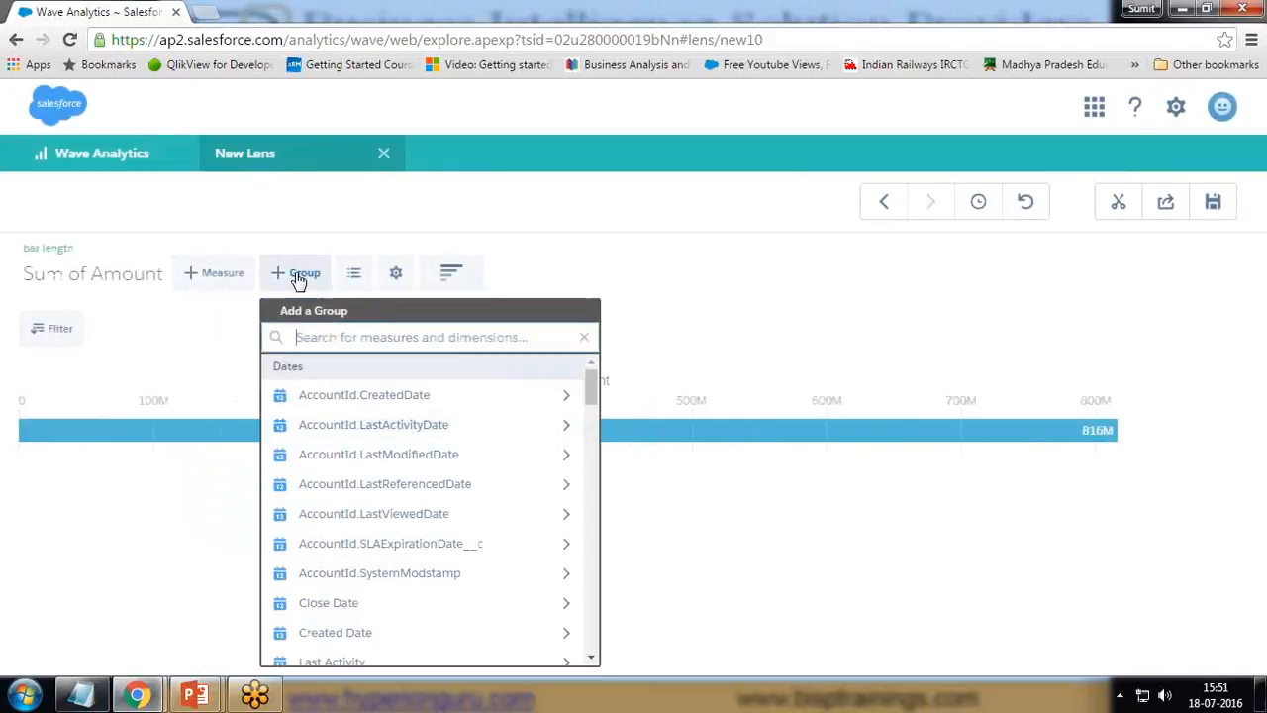
{"action": "type", "text": "acc"}
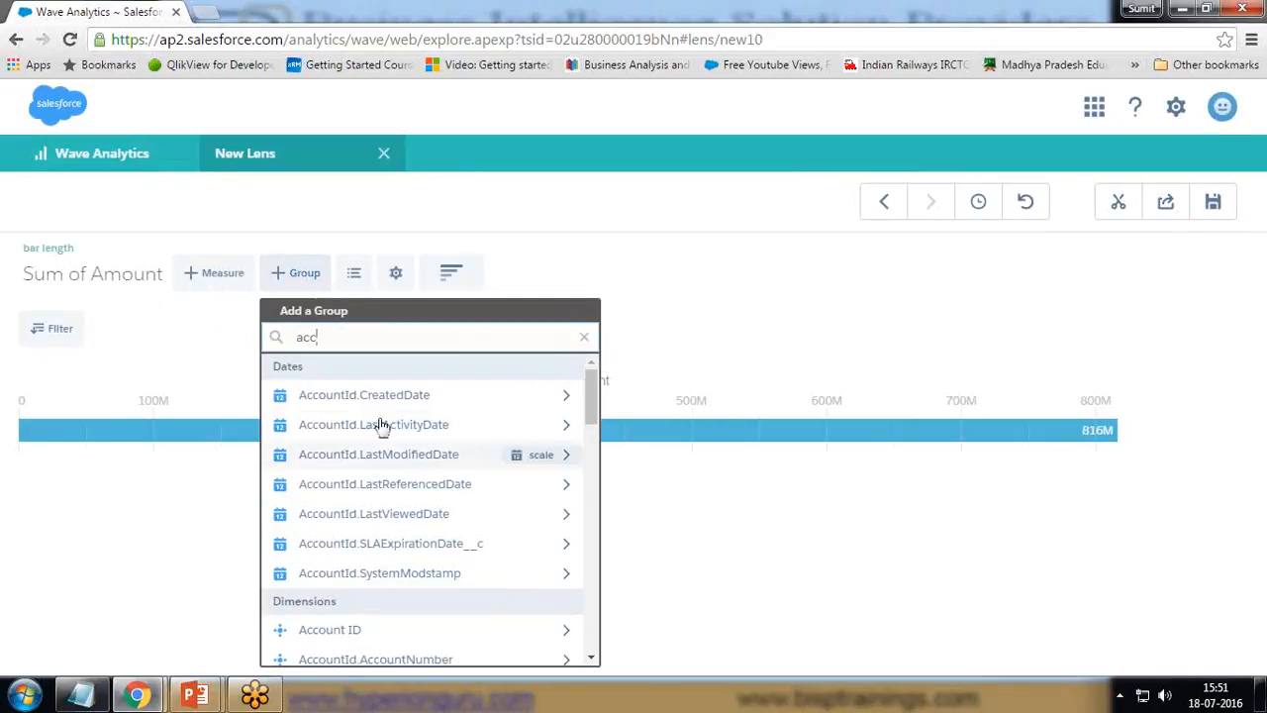
{"action": "type", "text": "io"}
{"action": "key", "text": "BackSpace"}
{"action": "key", "text": "BackSpace"}
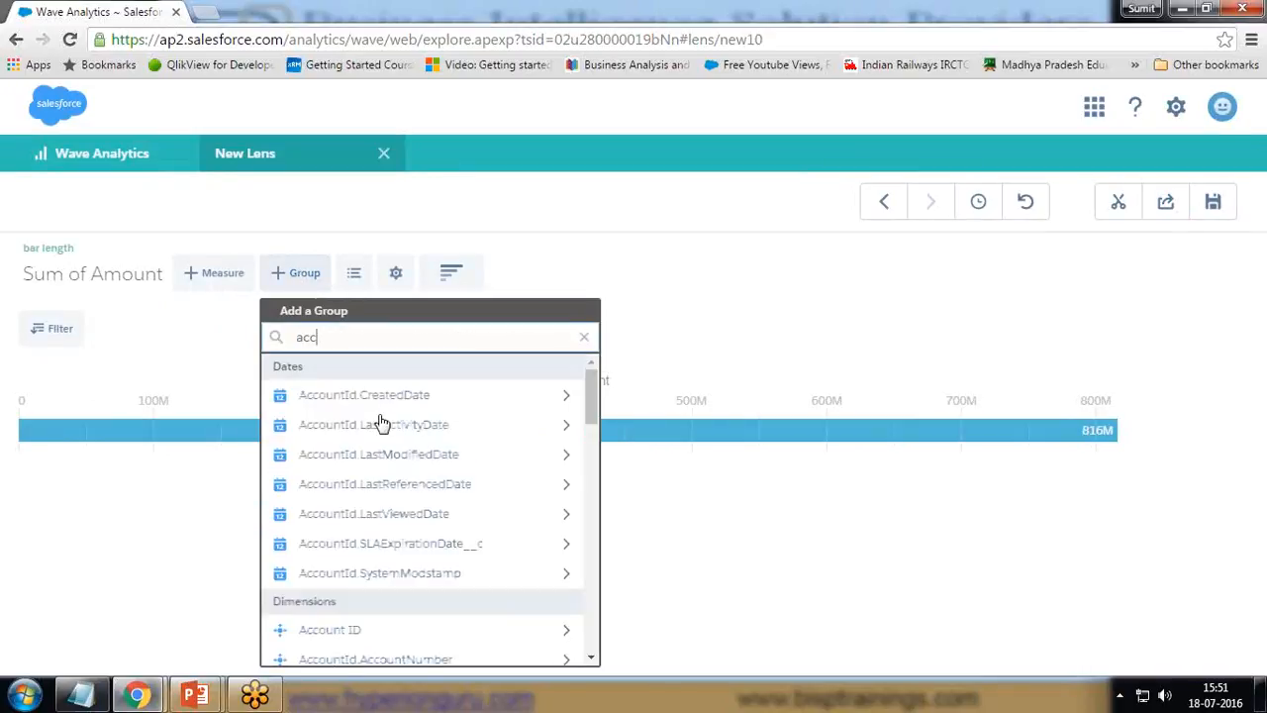
{"action": "type", "text": "uint"}
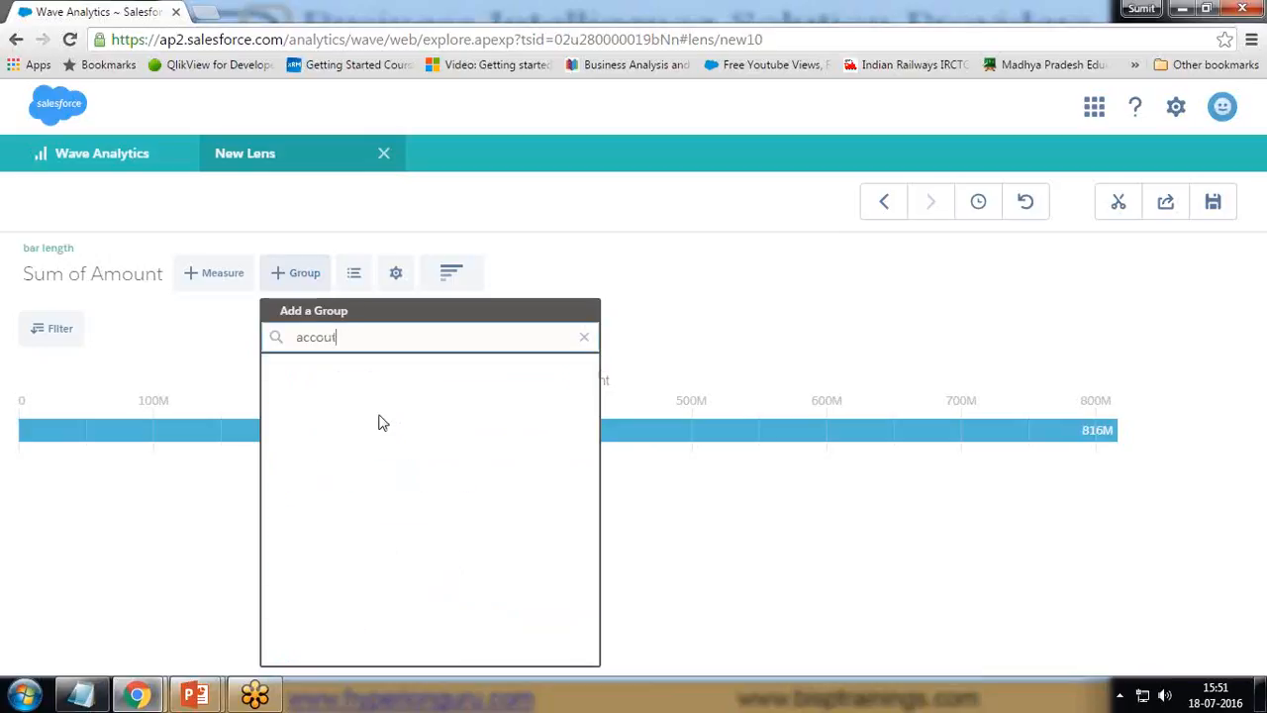
{"action": "key", "text": "ctrl+a"}
{"action": "key", "text": "BackSpace"}
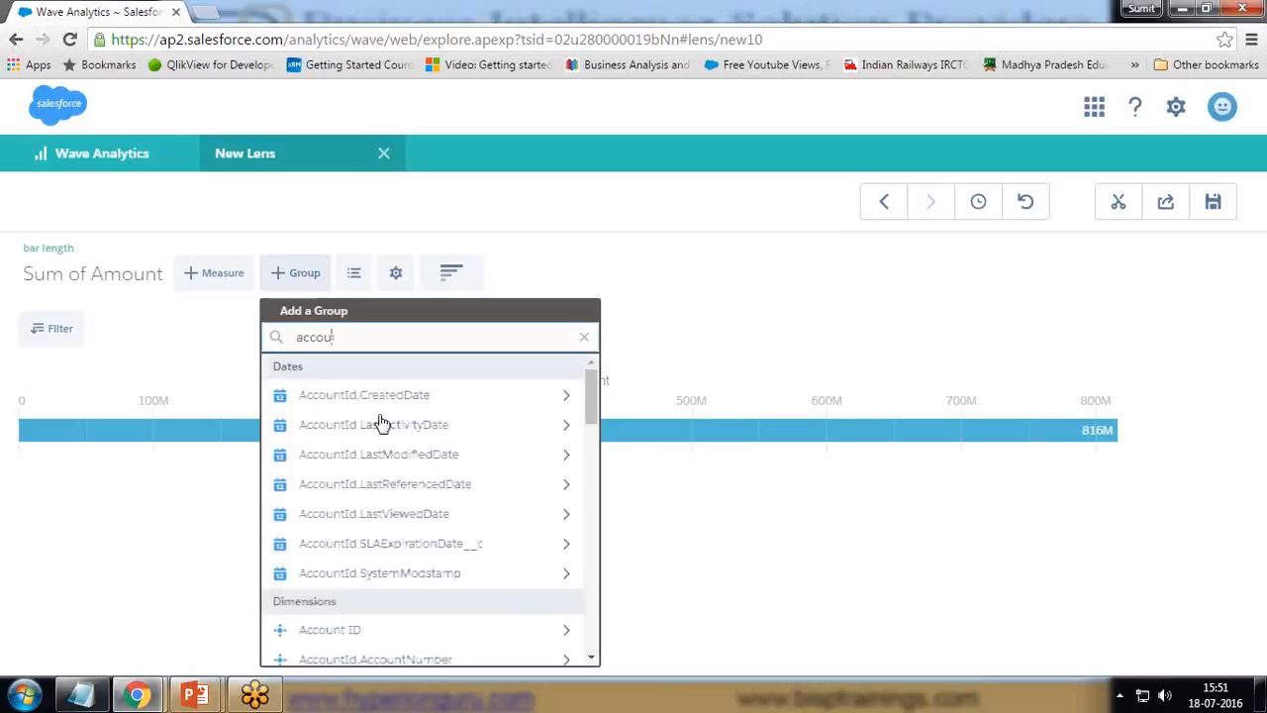
{"action": "type", "text": "namer"}
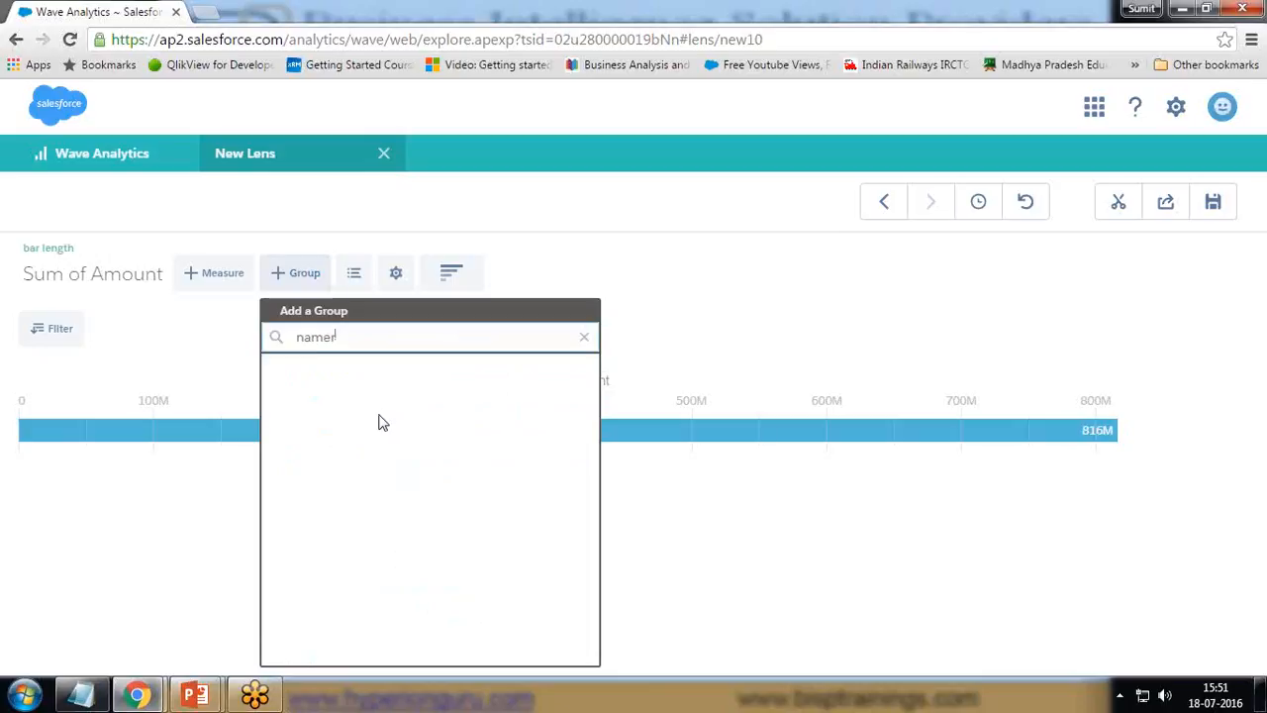
{"action": "left_click", "coordinate": [360, 399]}
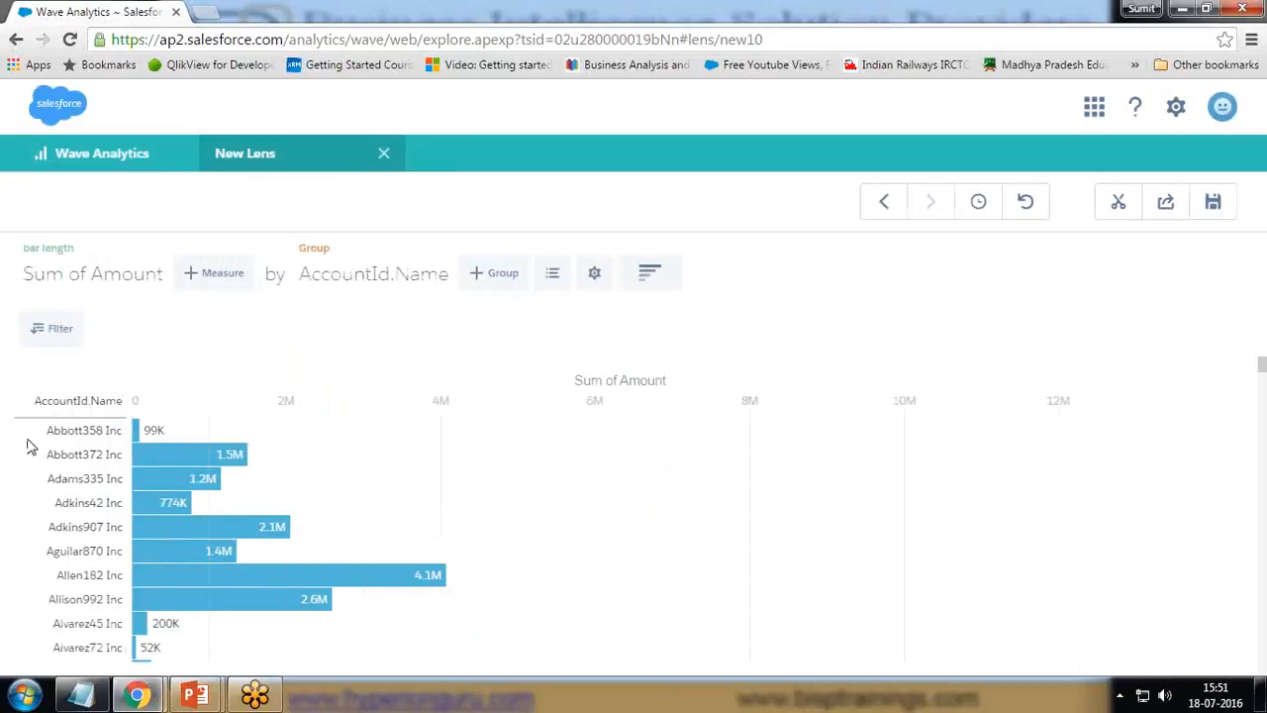
Try the ascending sort on the account bars, and set the sort order to descending.
{"action": "scroll", "coordinate": [113, 530], "scroll_direction": "down", "scroll_amount": 6}
{"action": "scroll", "coordinate": [113, 534], "scroll_direction": "down", "scroll_amount": 15}
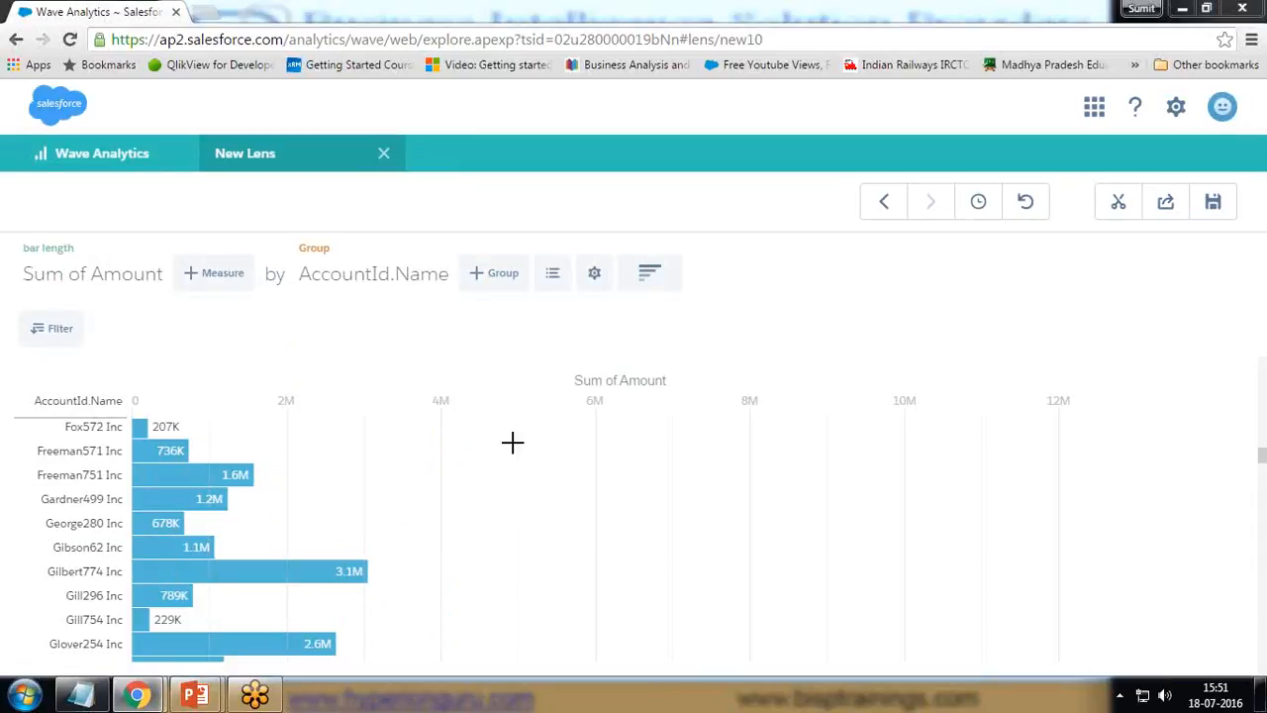
{"action": "left_click", "coordinate": [594, 276]}
{"action": "left_click", "coordinate": [678, 344]}
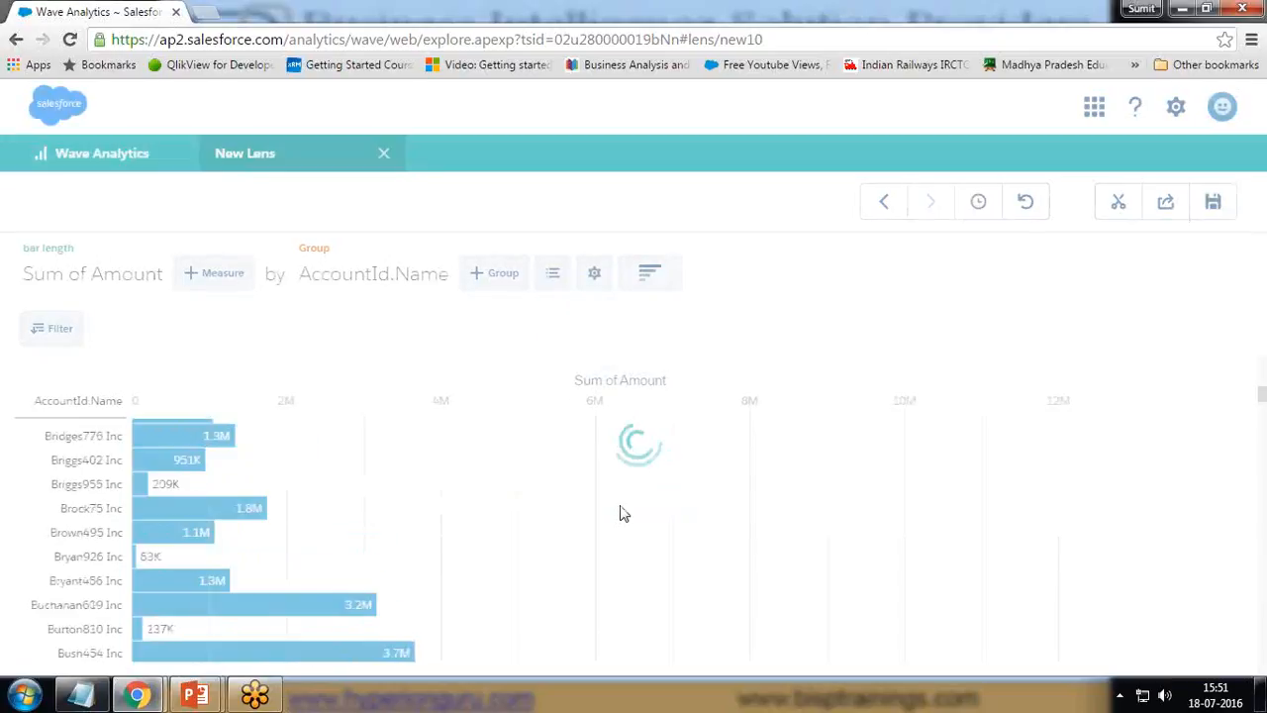
{"action": "left_click", "coordinate": [594, 275]}
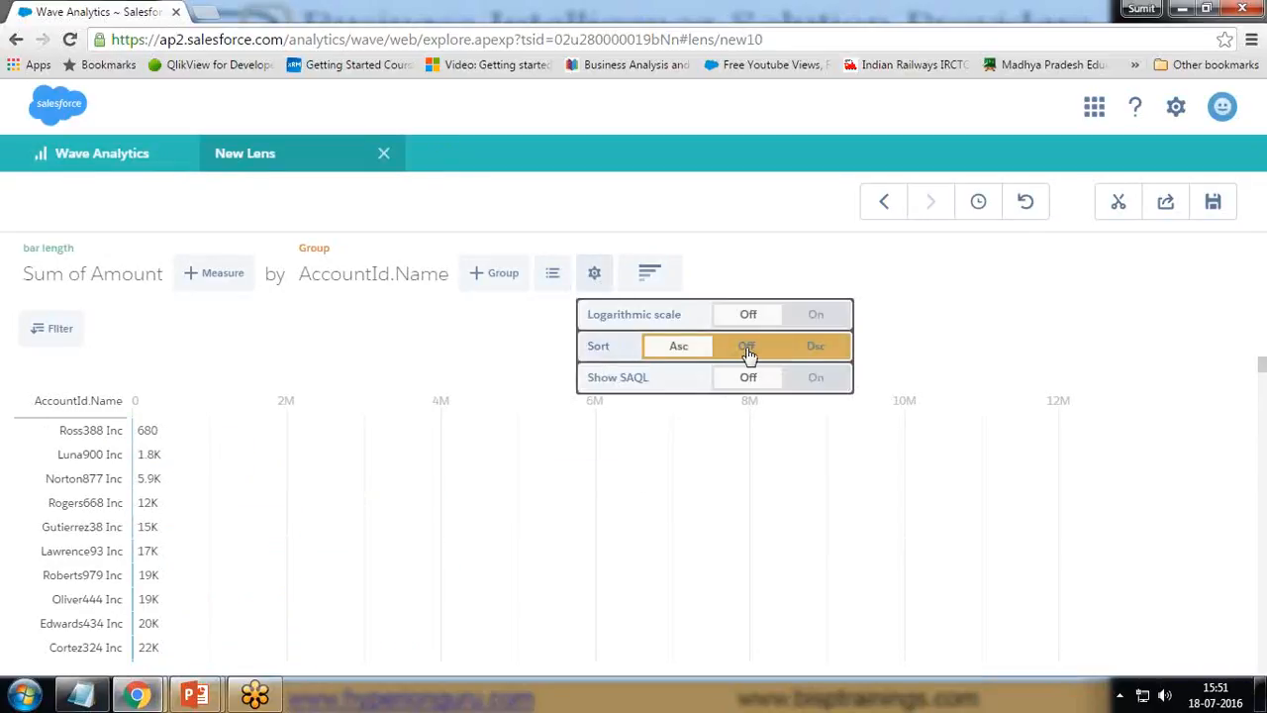
{"action": "left_click", "coordinate": [814, 349]}
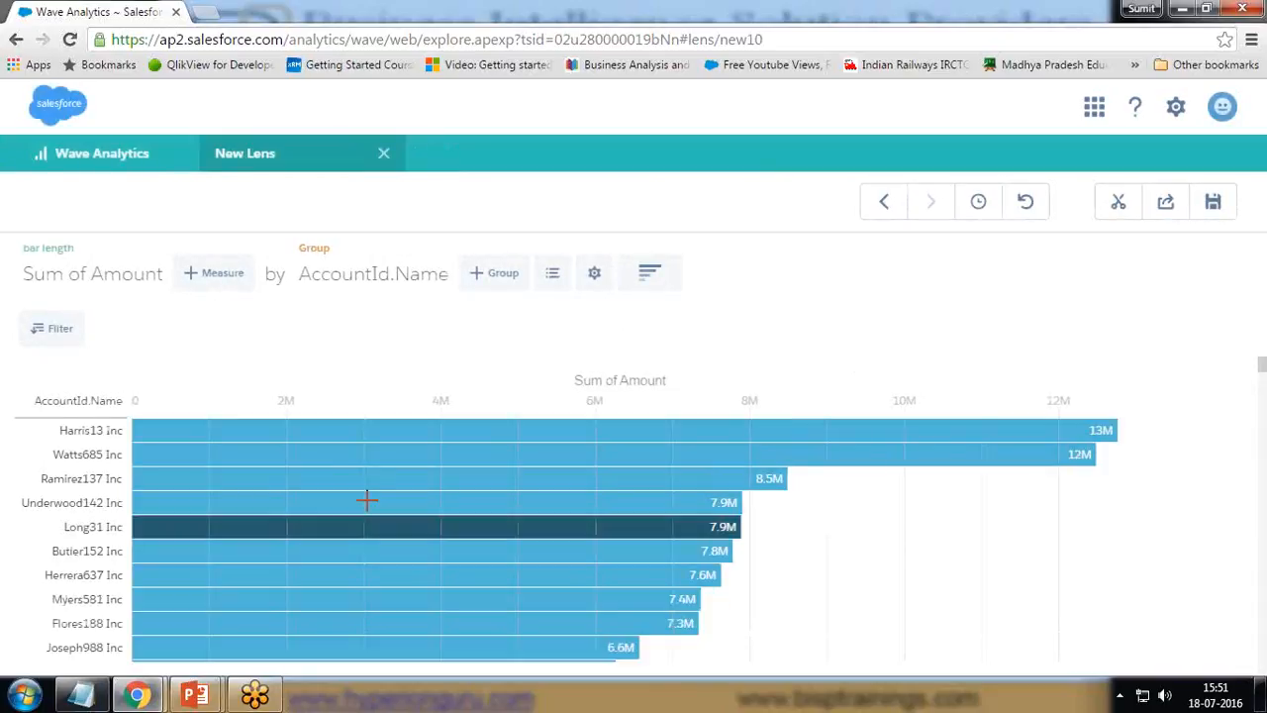
Review the Business requirement slide against the sorted chart and return to the lens in the browser.
{"action": "mouse_move", "coordinate": [338, 453]}
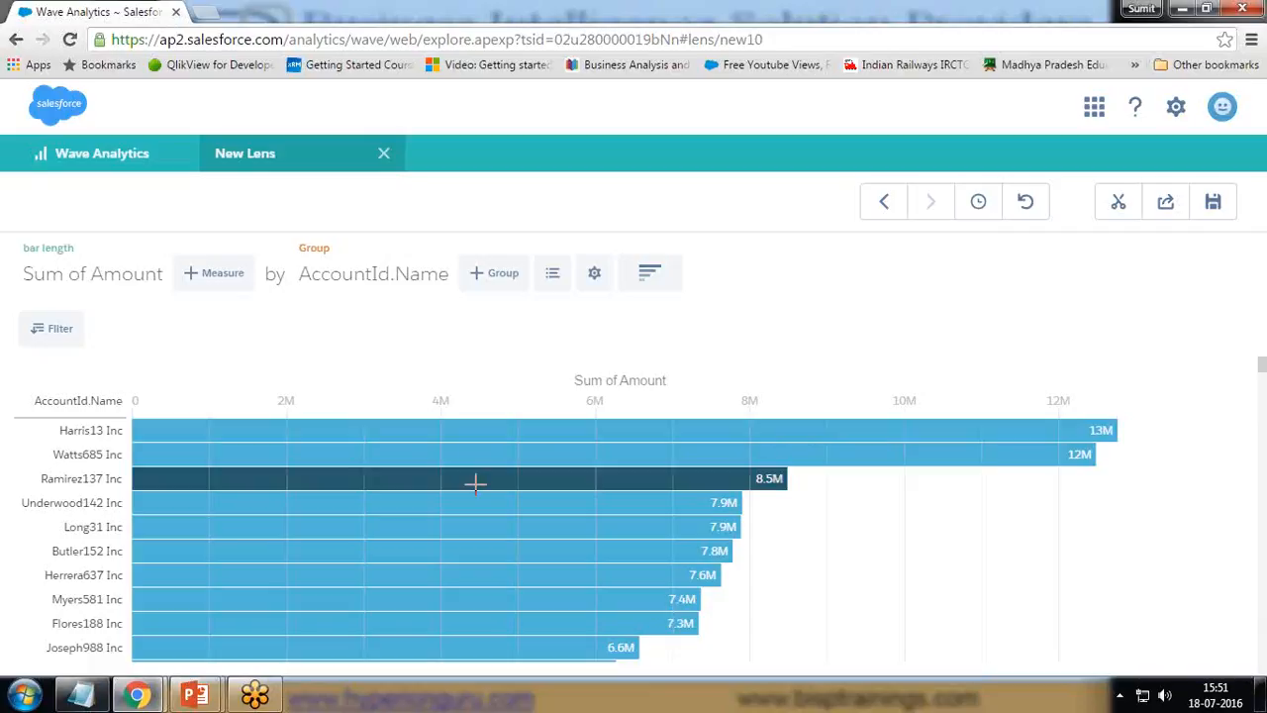
{"action": "mouse_move", "coordinate": [475, 483]}
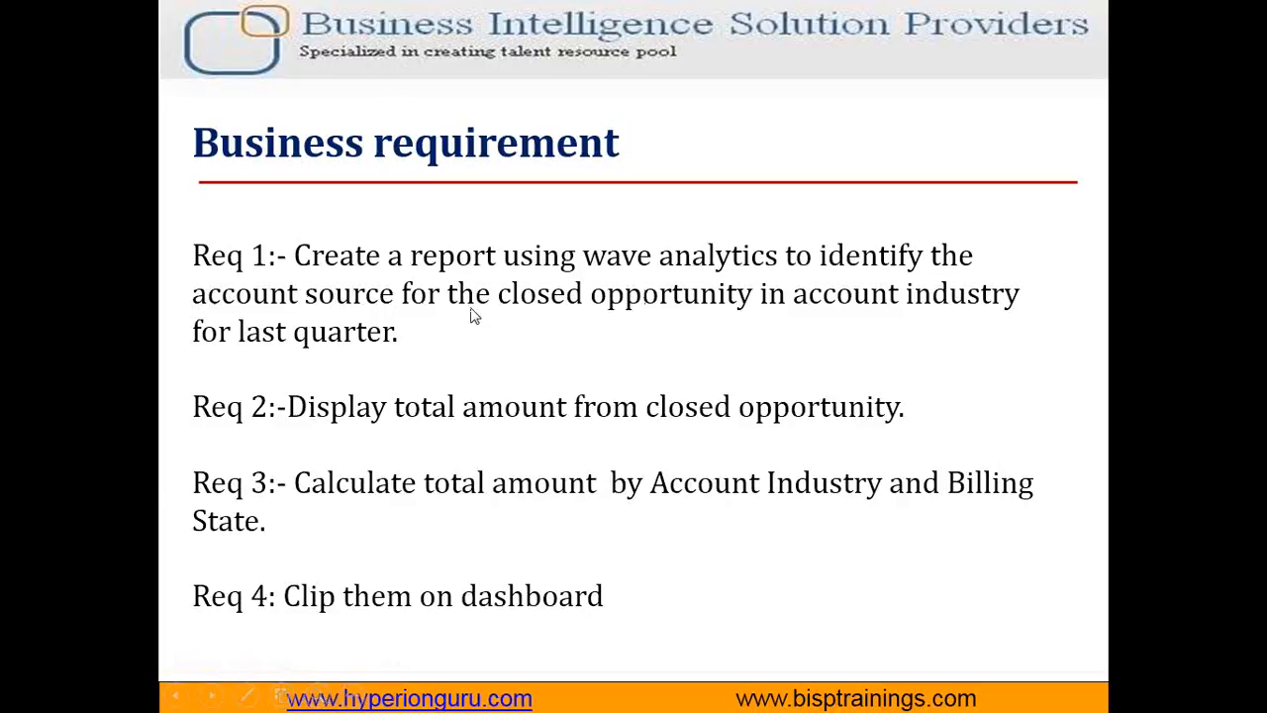
{"action": "key", "text": "alt+Tab"}
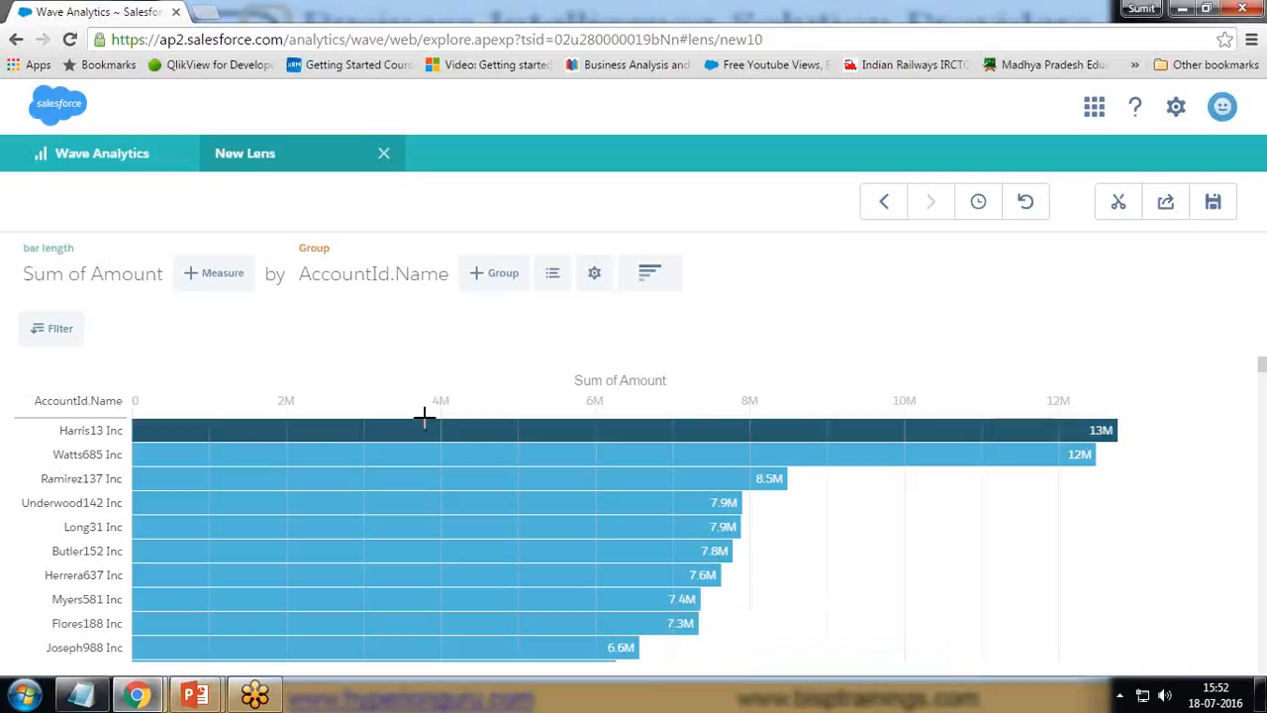
Drill into the Harris13 Inc bar by the Forecast Category dimension.
{"action": "mouse_move", "coordinate": [409, 430]}
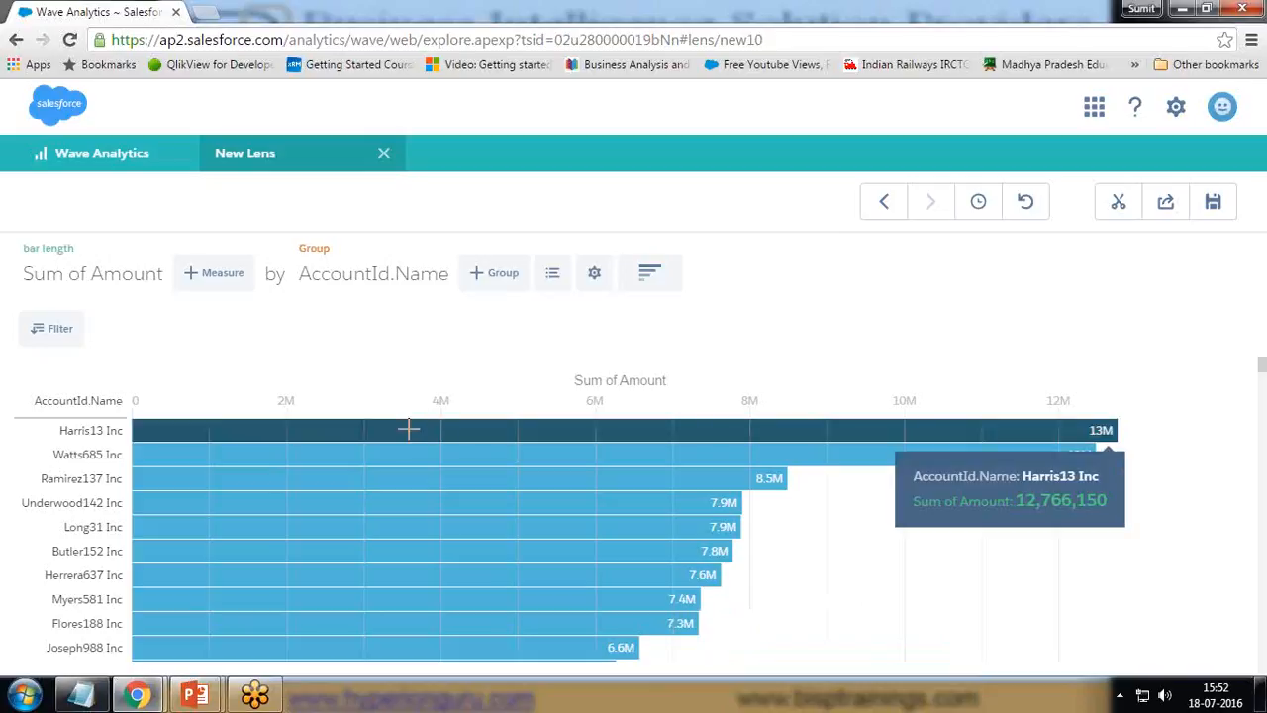
{"action": "right_click", "coordinate": [409, 429]}
{"action": "left_click", "coordinate": [392, 429]}
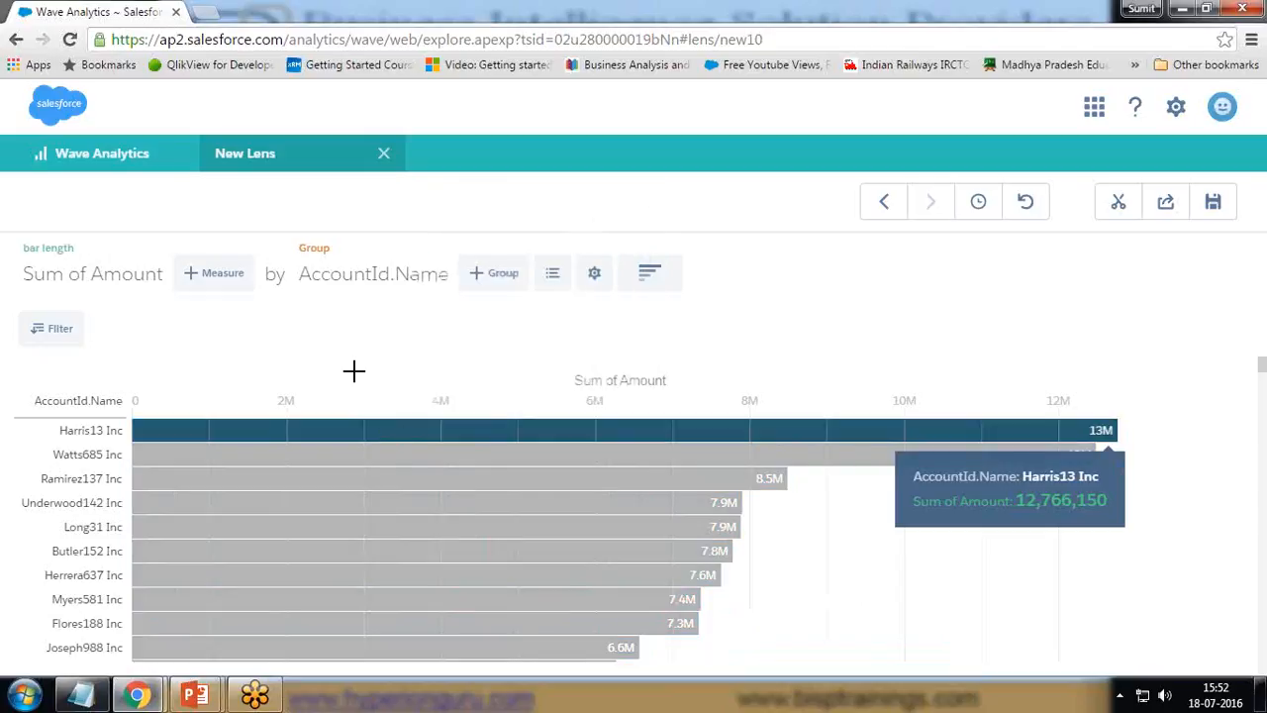
{"action": "left_click", "coordinate": [381, 430]}
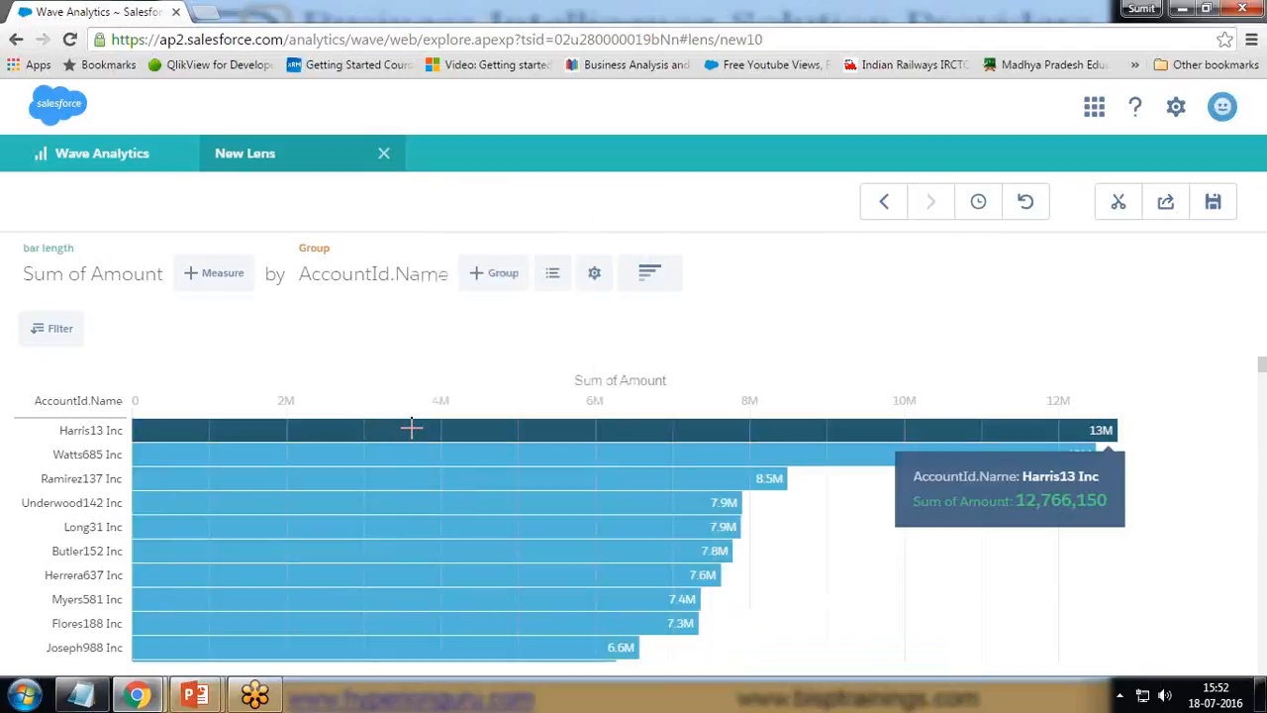
{"action": "right_click", "coordinate": [412, 426]}
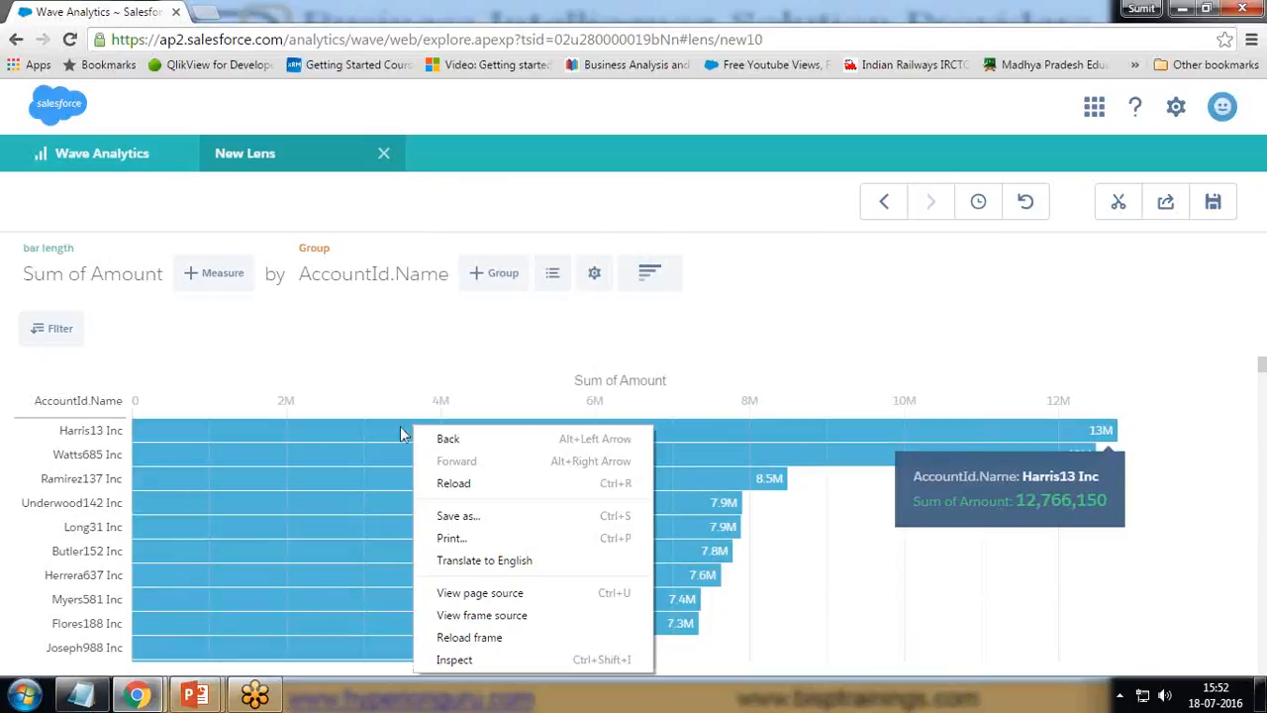
{"action": "left_click", "coordinate": [399, 426]}
{"action": "left_click", "coordinate": [399, 427]}
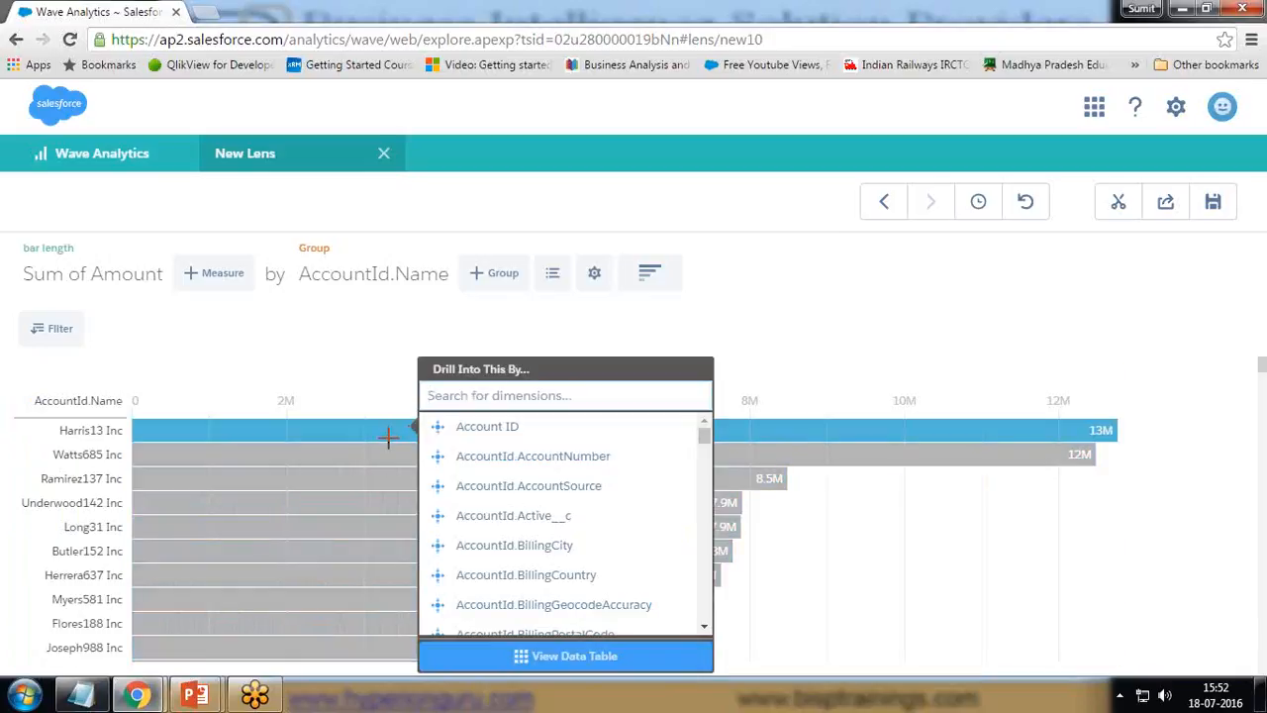
{"action": "type", "text": "for"}
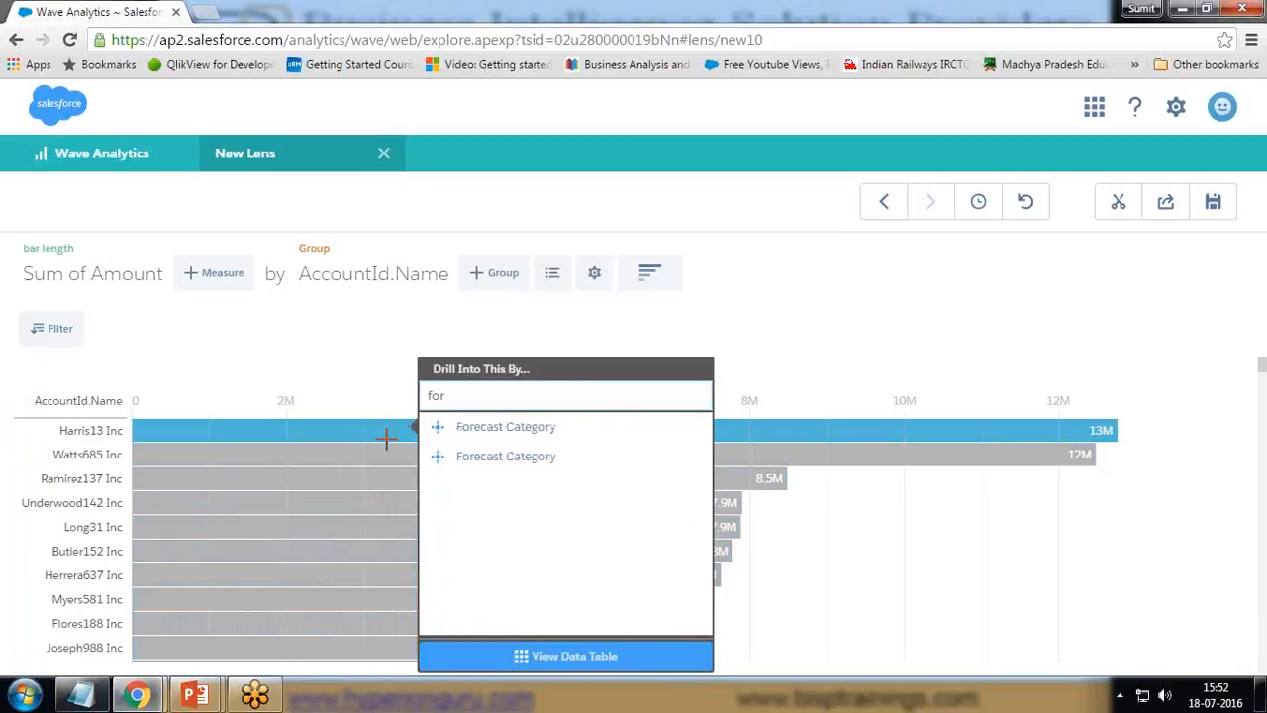
{"action": "left_click", "coordinate": [476, 427]}
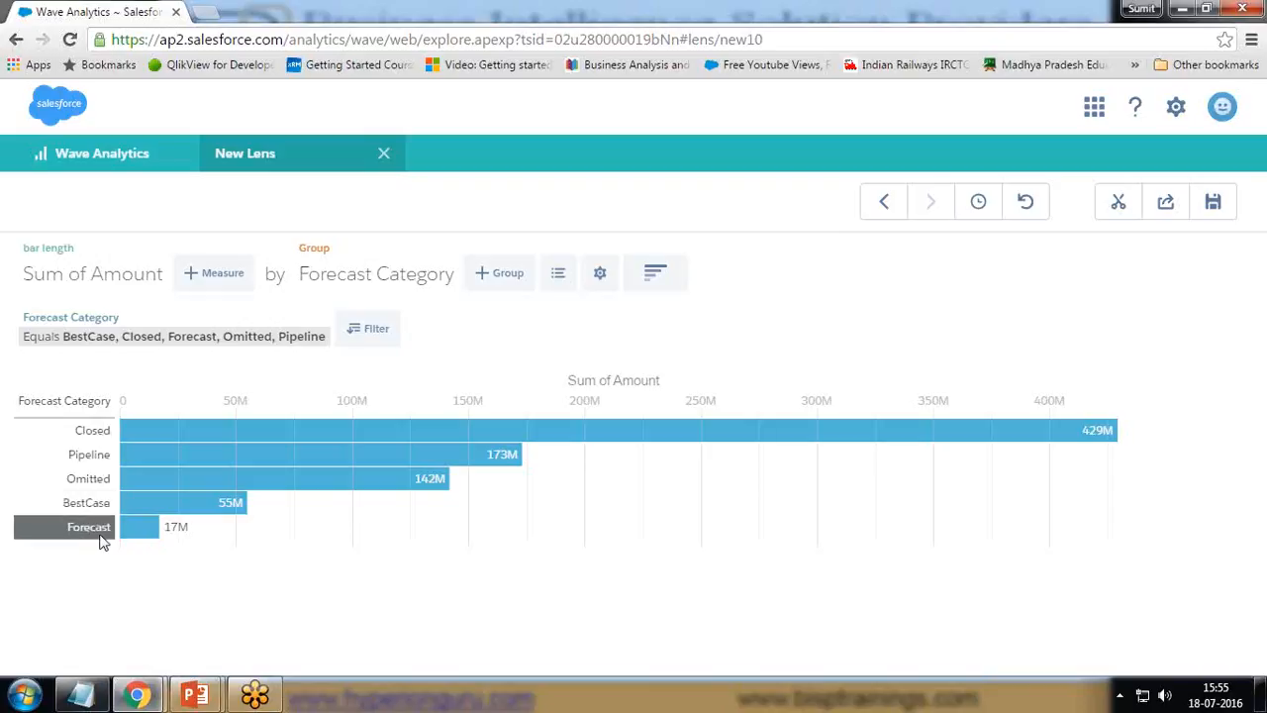
Switch between the PowerPoint Business requirement slide and the browser to compare Req 1 with the Forecast Category lens.
{"action": "mouse_move", "coordinate": [195, 696]}
{"action": "left_click", "coordinate": [330, 627]}
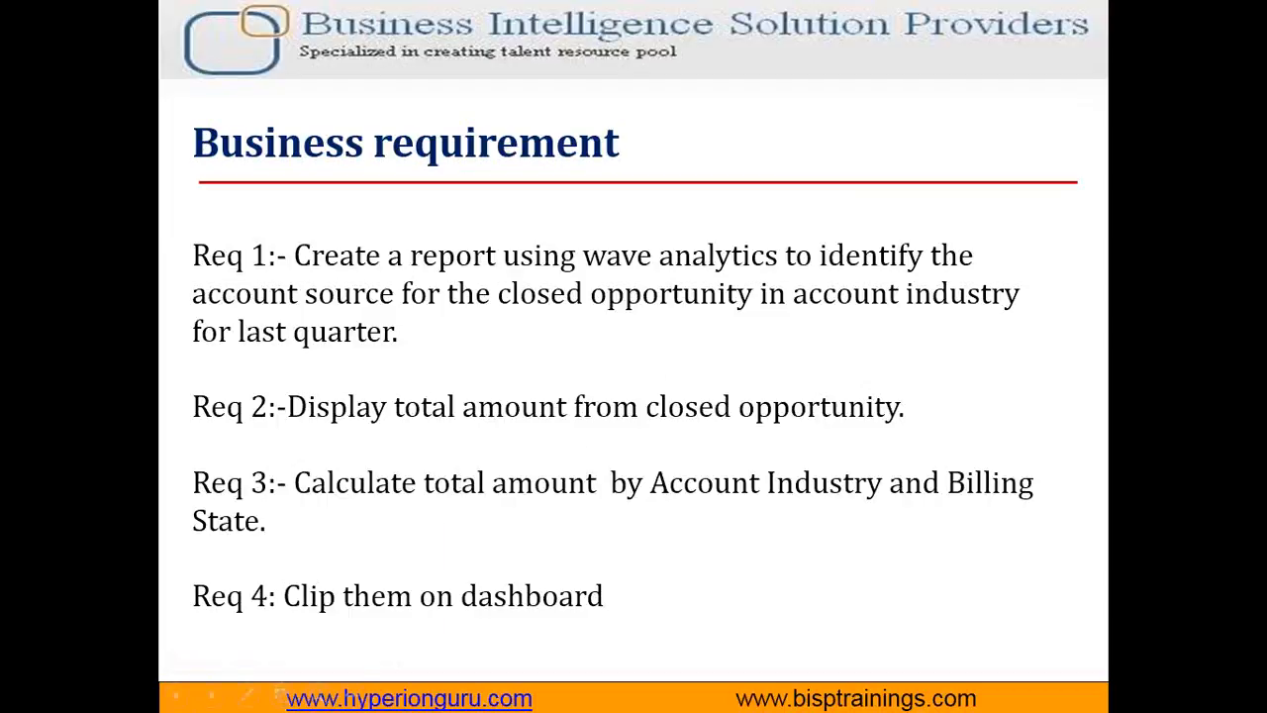
{"action": "key", "text": "alt+Tab"}
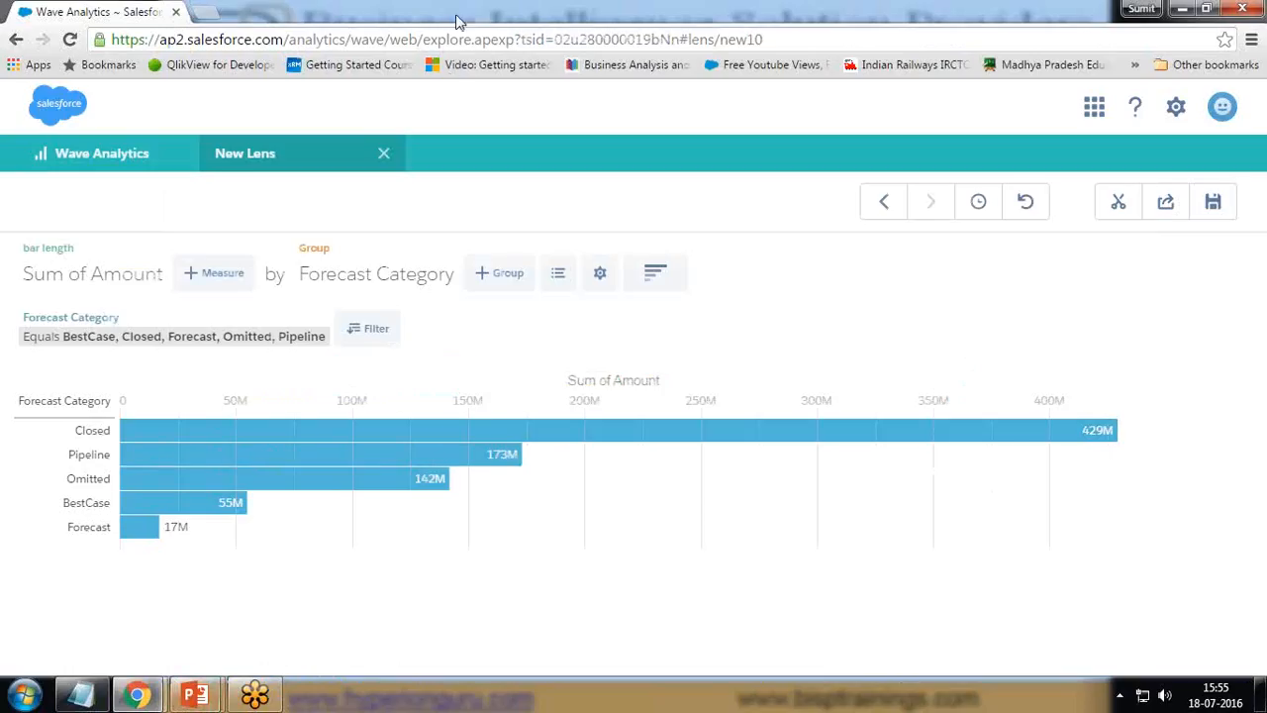
{"action": "key", "text": "alt+Tab"}
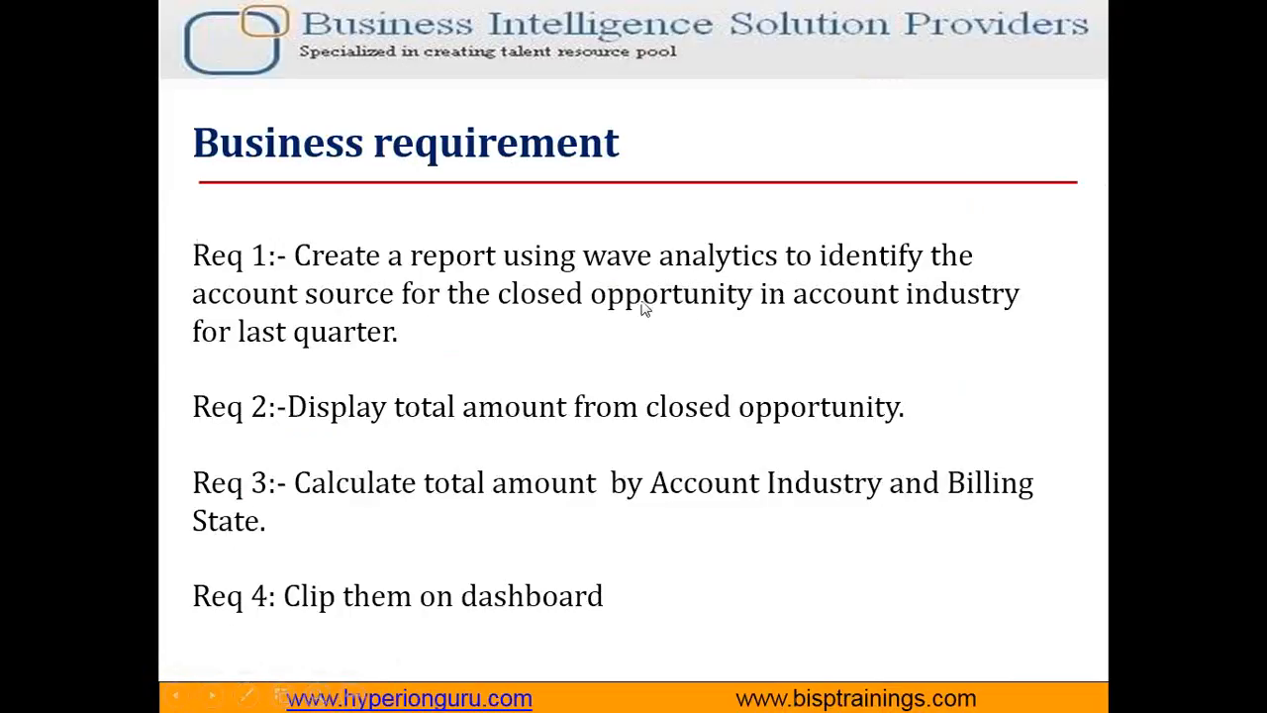
{"action": "key", "text": "alt+Tab"}
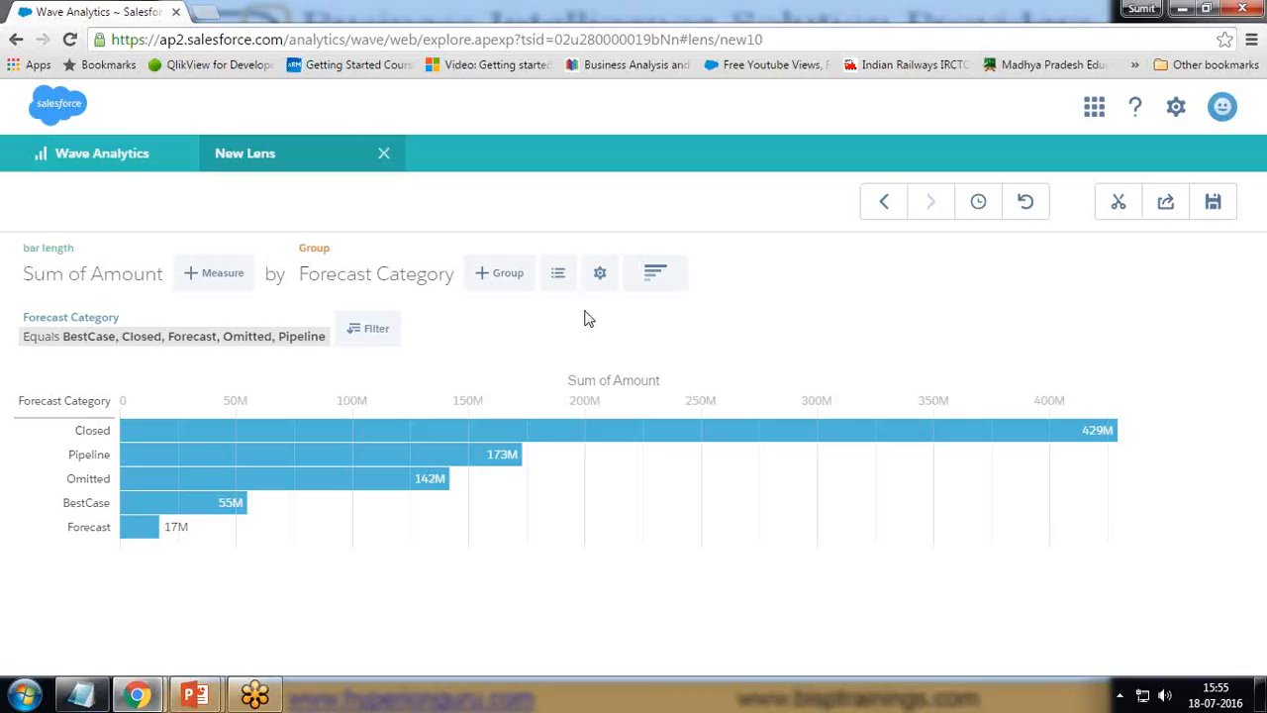
{"action": "key", "text": "alt+Tab"}
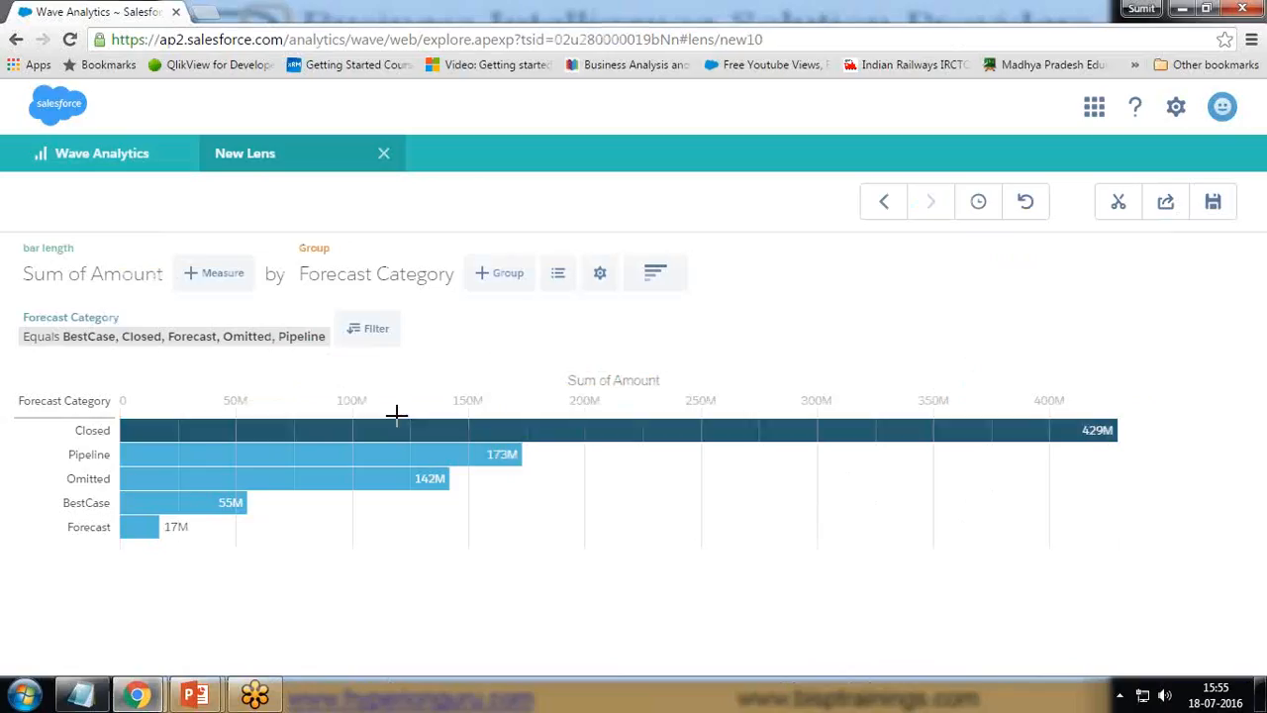
Drill into the Closed forecast category bar by AccountId.AccountSource.
{"action": "left_click", "coordinate": [351, 431]}
{"action": "type", "text": "ac"}
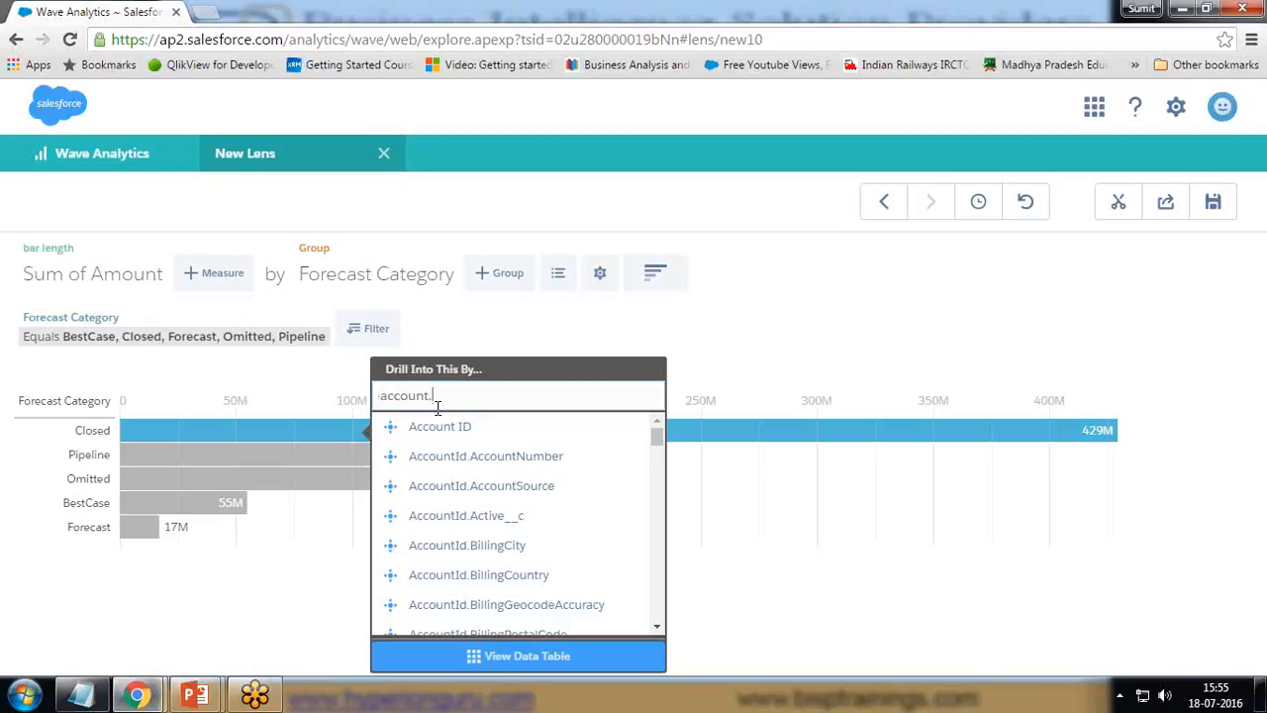
{"action": "type", "text": "countso"}
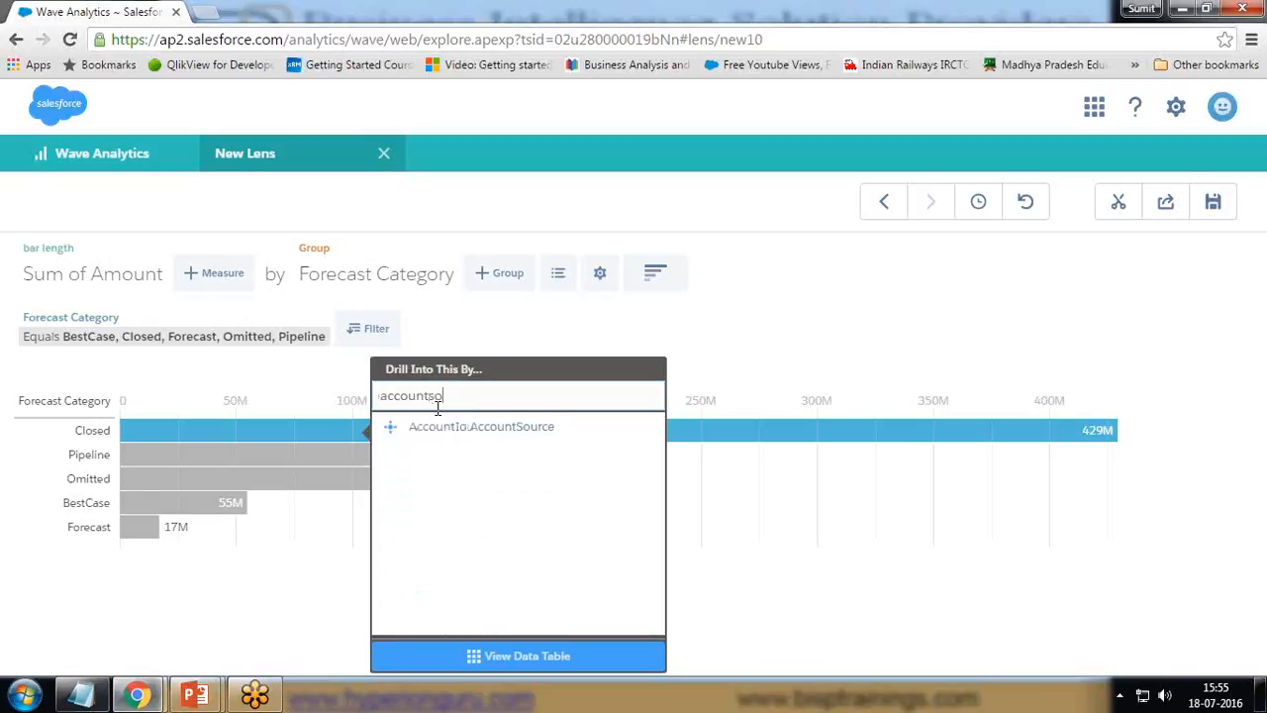
{"action": "left_click", "coordinate": [439, 426]}
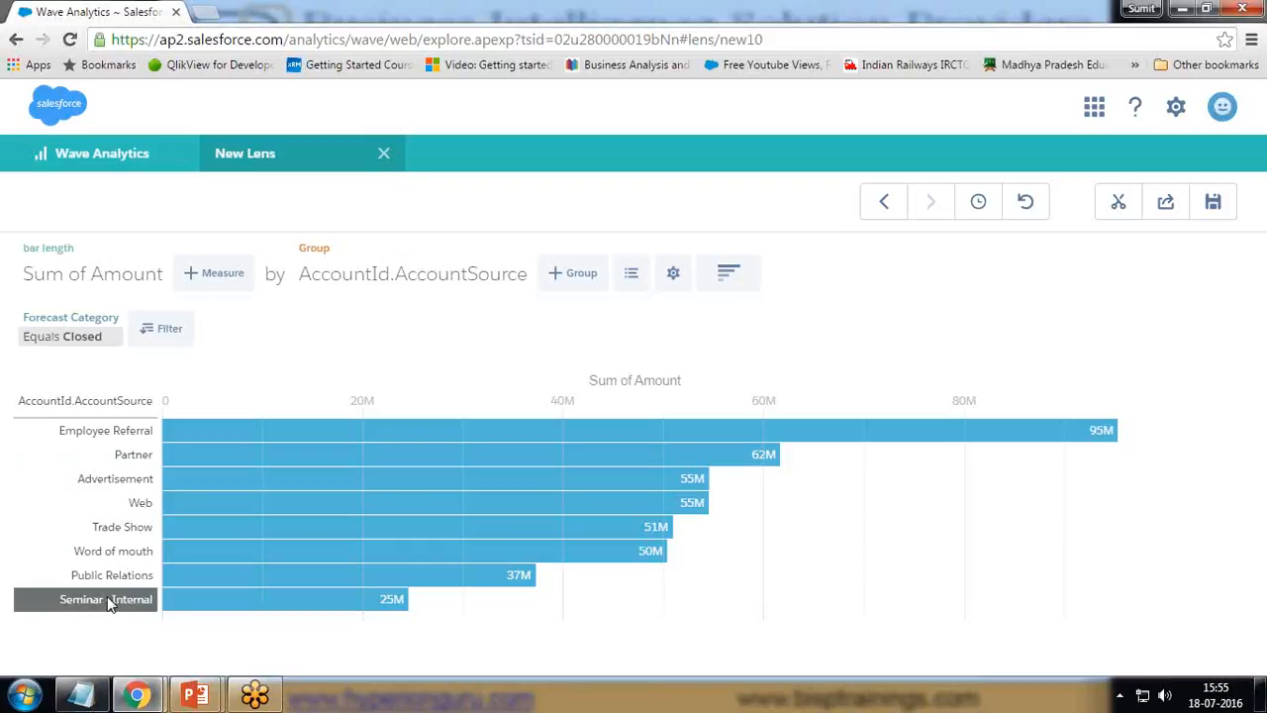
On the Business requirement slide in PowerPoint, underline the last quarter, closed opportunity, account source and account industry wording of Req 1 with the pen.
{"action": "mouse_move", "coordinate": [195, 695]}
{"action": "left_click", "coordinate": [284, 634]}
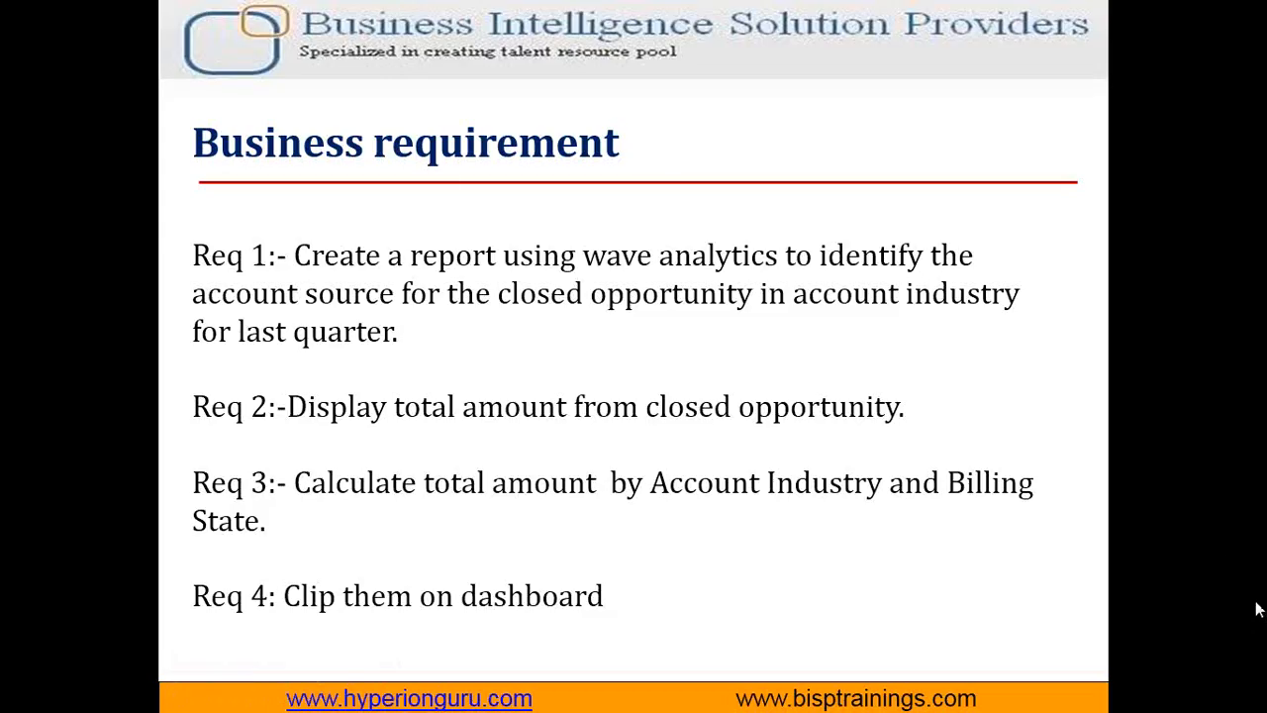
{"action": "key", "text": "ctrl+p"}
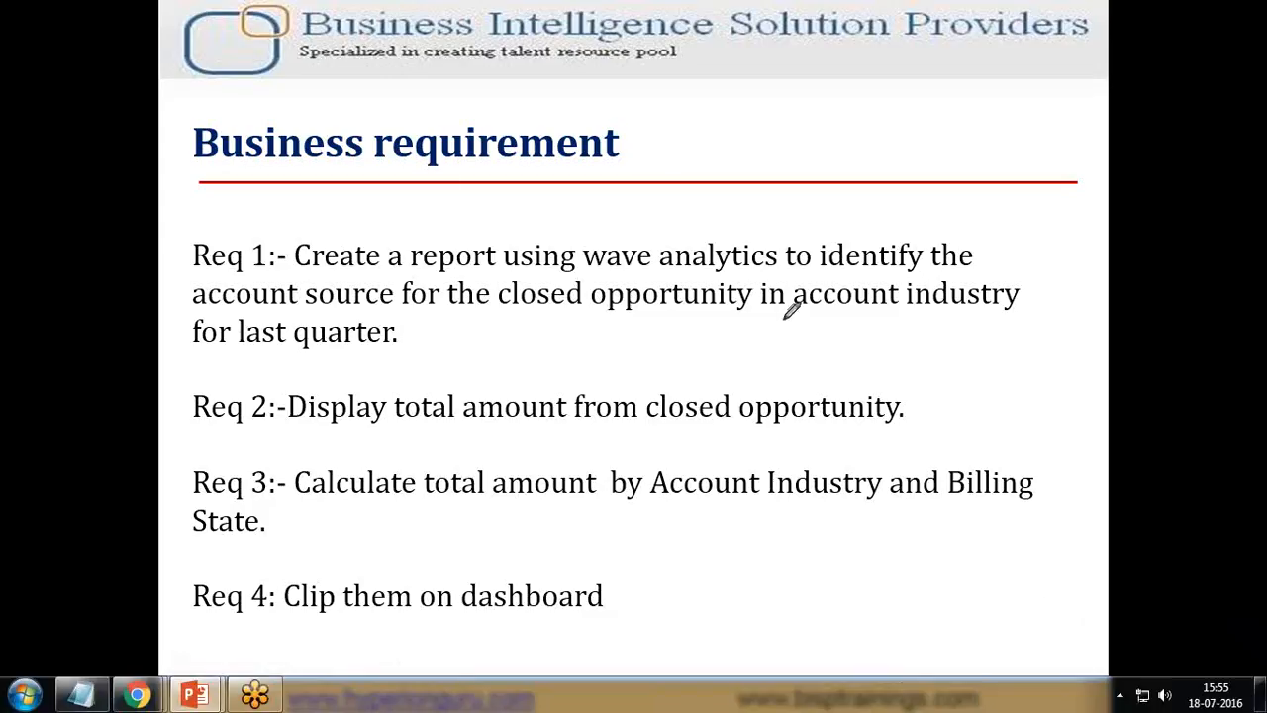
{"action": "left_click_drag", "start_coordinate": [213, 351], "coordinate": [345, 352]}
{"action": "left_click_drag", "start_coordinate": [483, 318], "coordinate": [734, 317]}
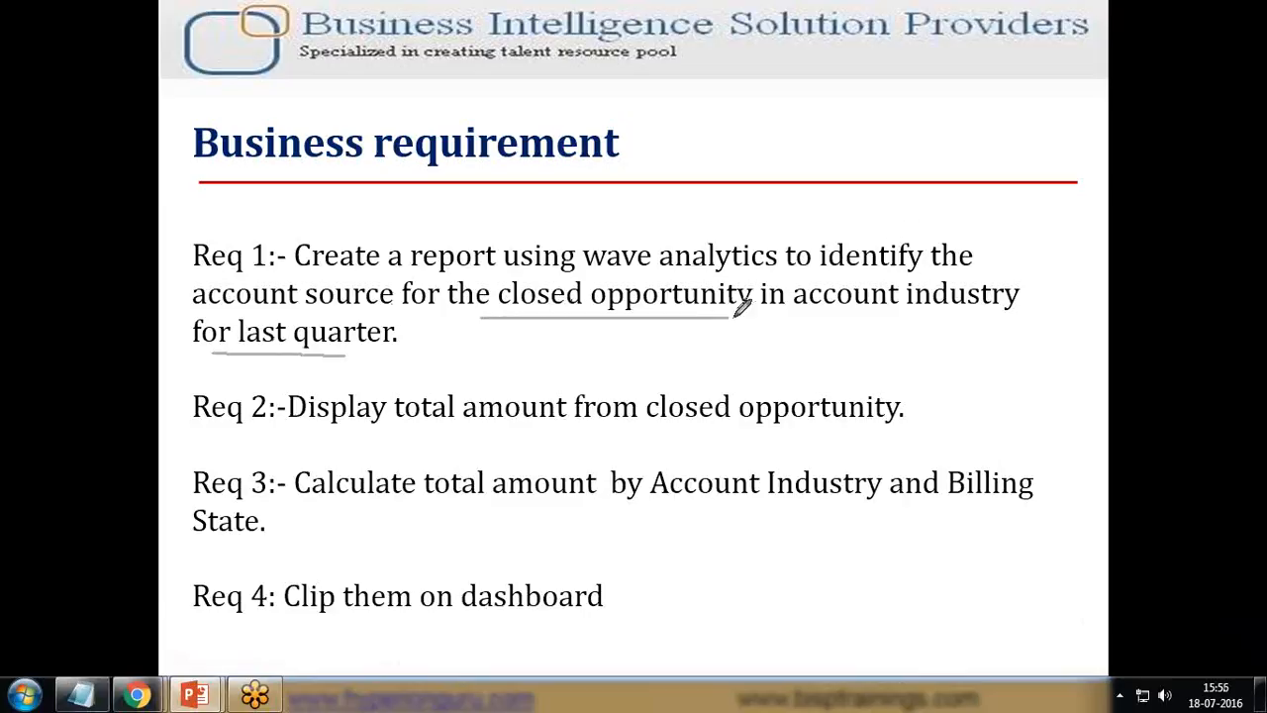
{"action": "left_click_drag", "start_coordinate": [203, 318], "coordinate": [479, 318]}
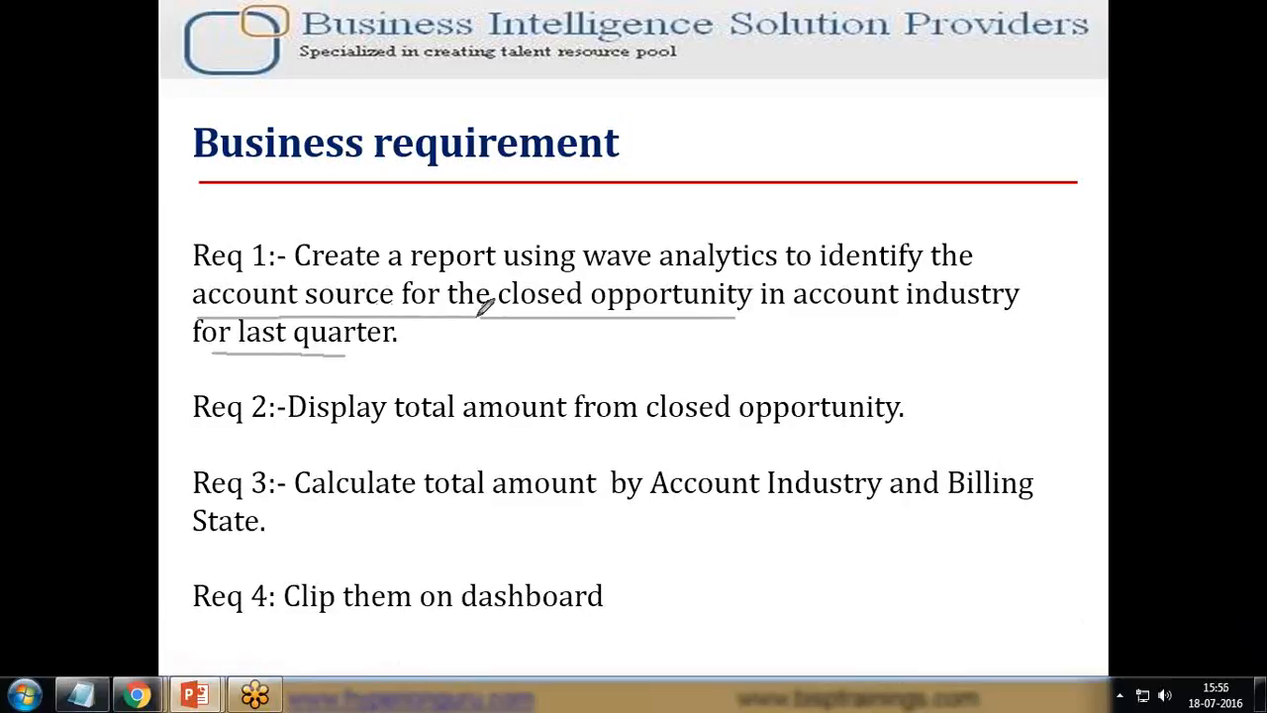
{"action": "left_click_drag", "start_coordinate": [800, 317], "coordinate": [986, 318]}
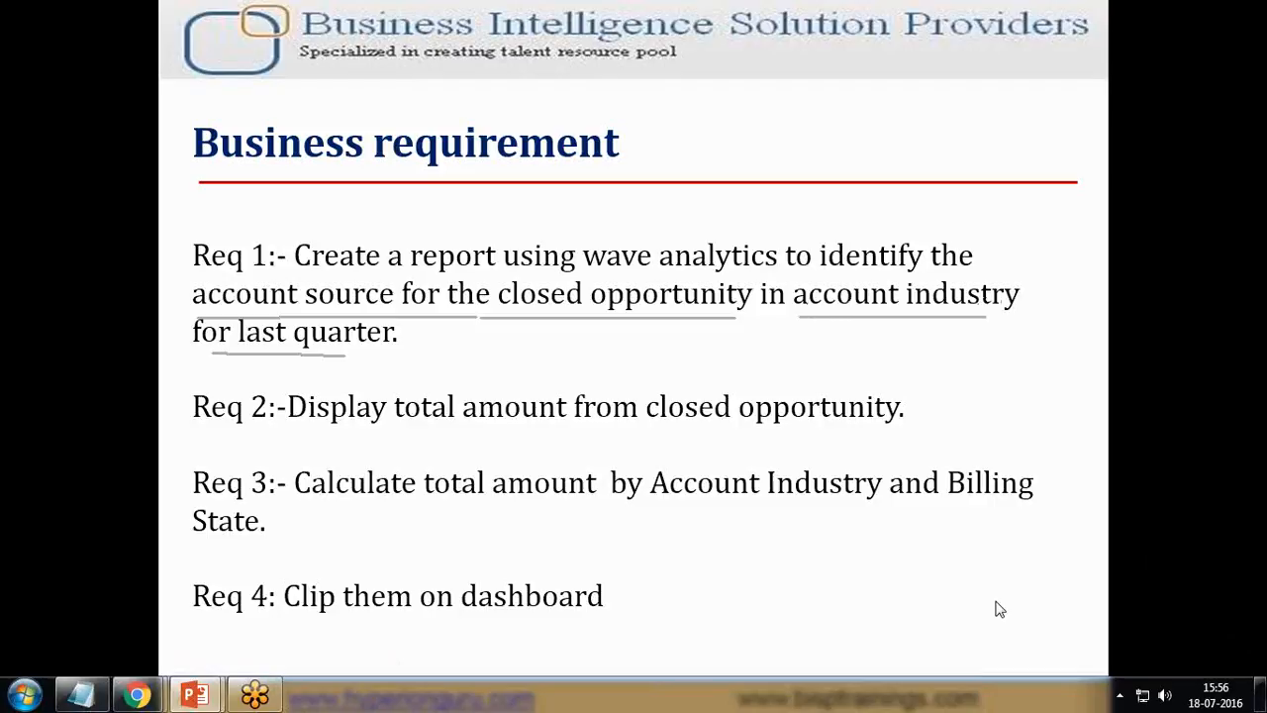
End the annotated slide show and return to the account source lens in the browser.
{"action": "key", "text": "alt+Tab"}
{"action": "key", "text": "alt+Tab"}
{"action": "key", "text": "Escape"}
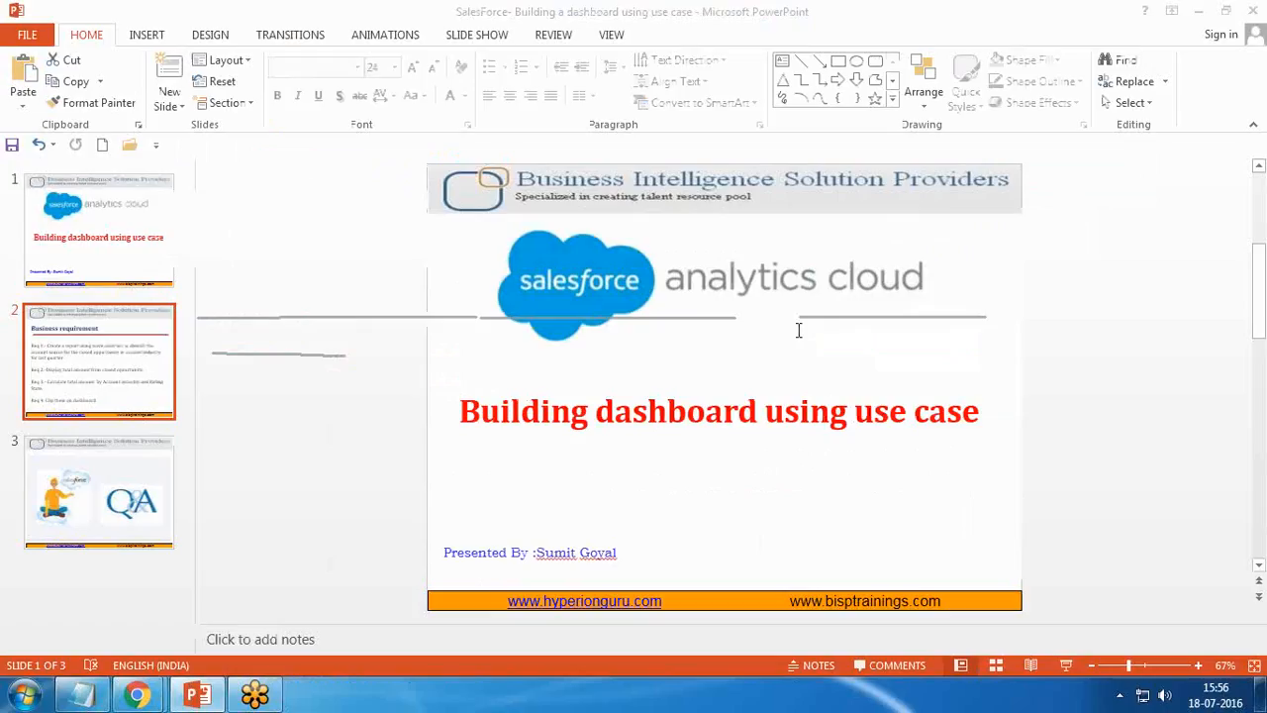
{"action": "key", "text": "alt+Tab"}
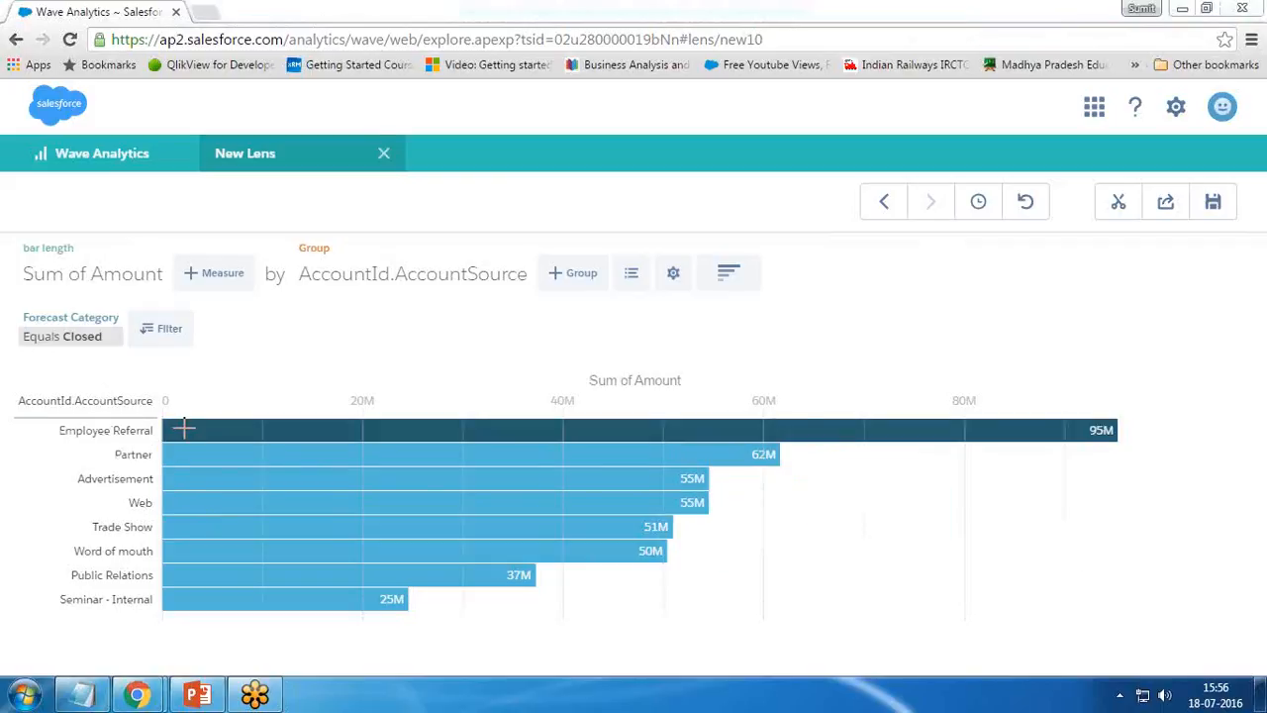
{"action": "mouse_move", "coordinate": [185, 428]}
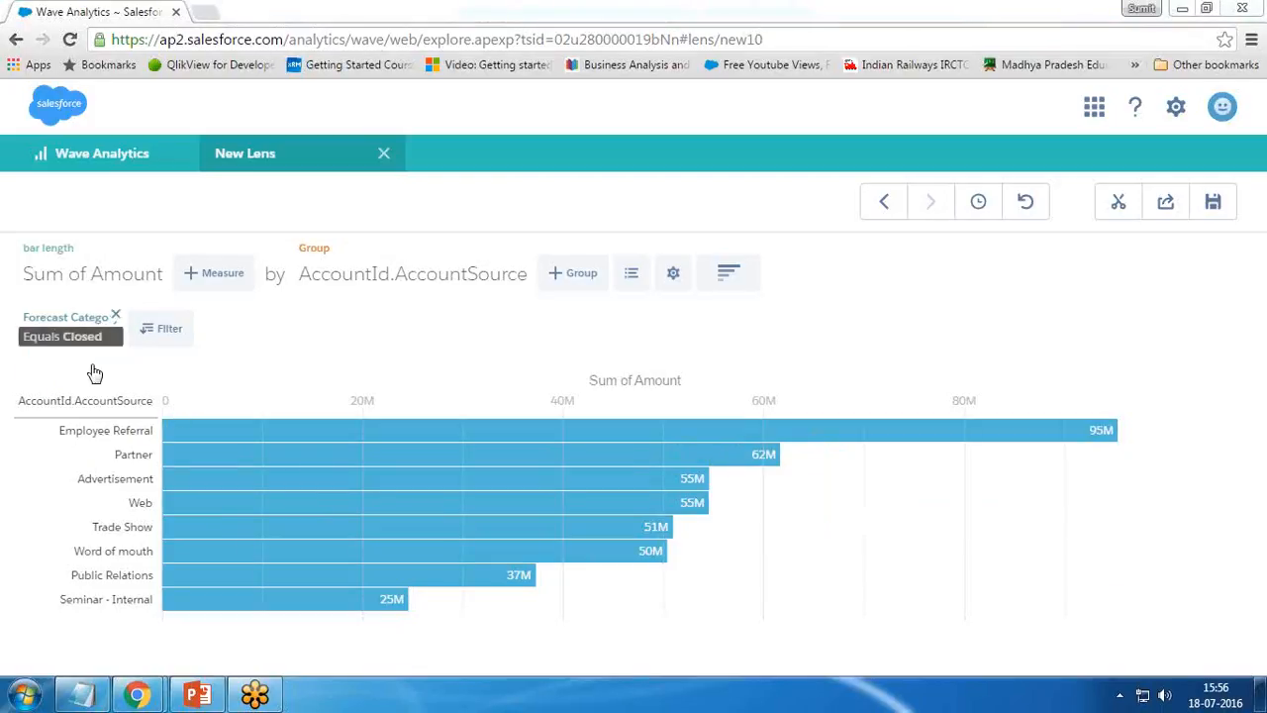
Restart the PowerPoint slide show from the Business requirement slide, reread Req 1, and go back to the lens in the browser.
{"action": "left_click", "coordinate": [197, 694]}
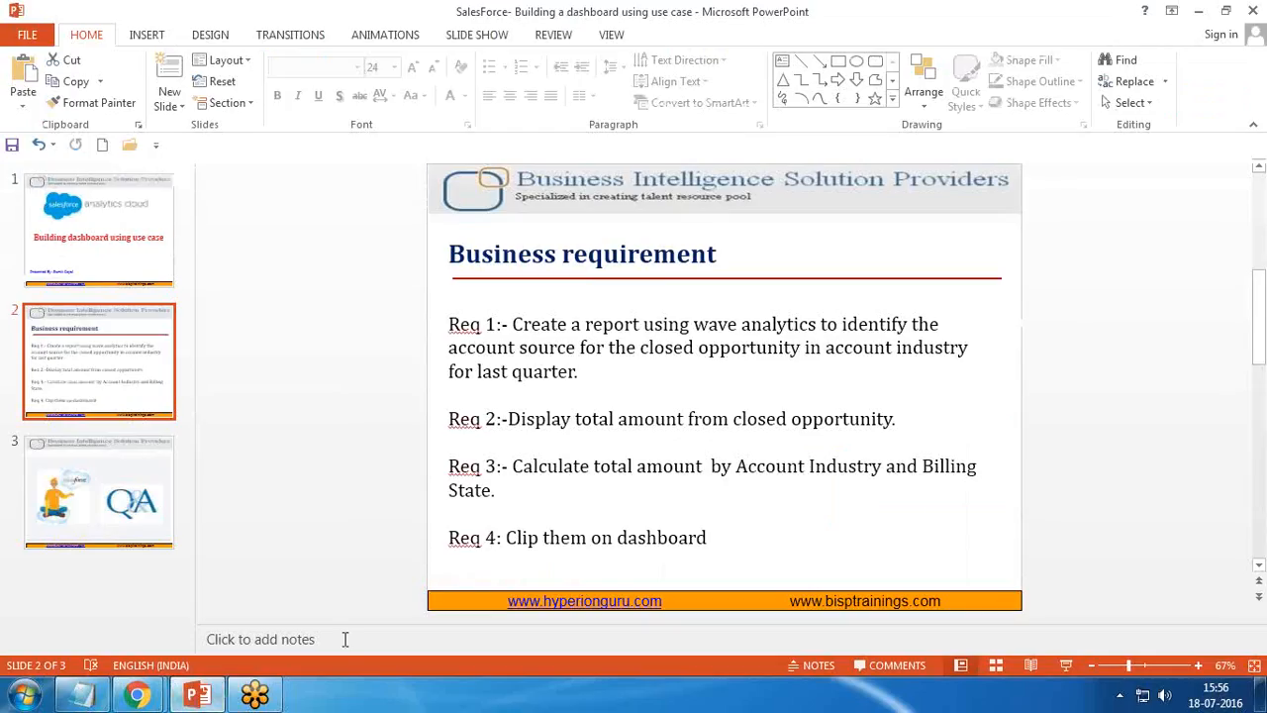
{"action": "key", "text": "shift+F5"}
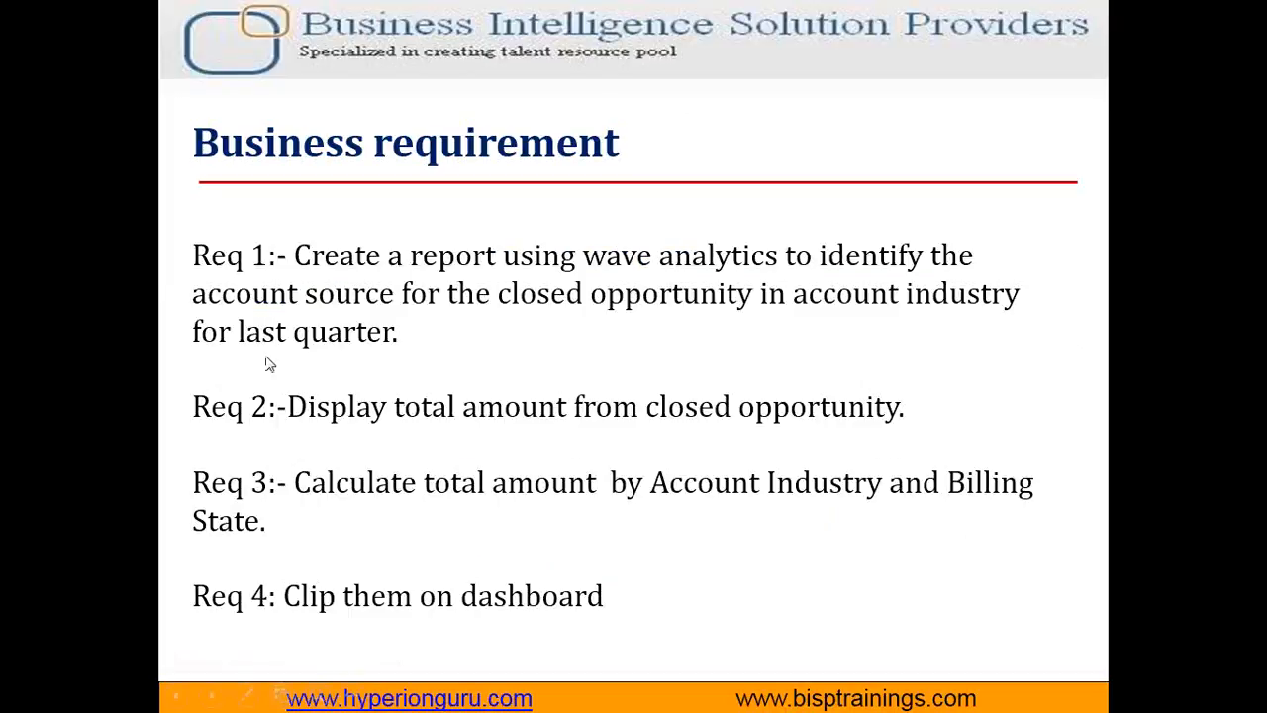
{"action": "key", "text": "alt+Tab"}
{"action": "key", "text": "alt+Tab"}
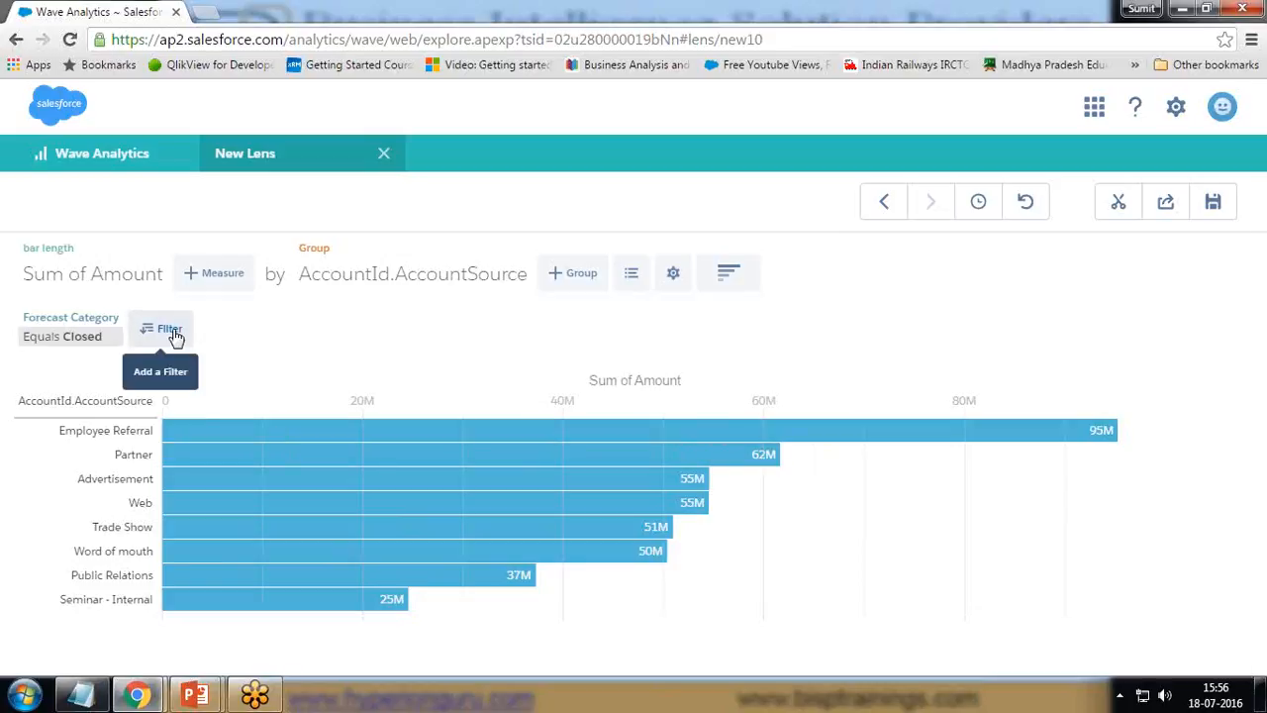
{"action": "left_click", "coordinate": [173, 336]}
{"action": "left_click", "coordinate": [274, 330]}
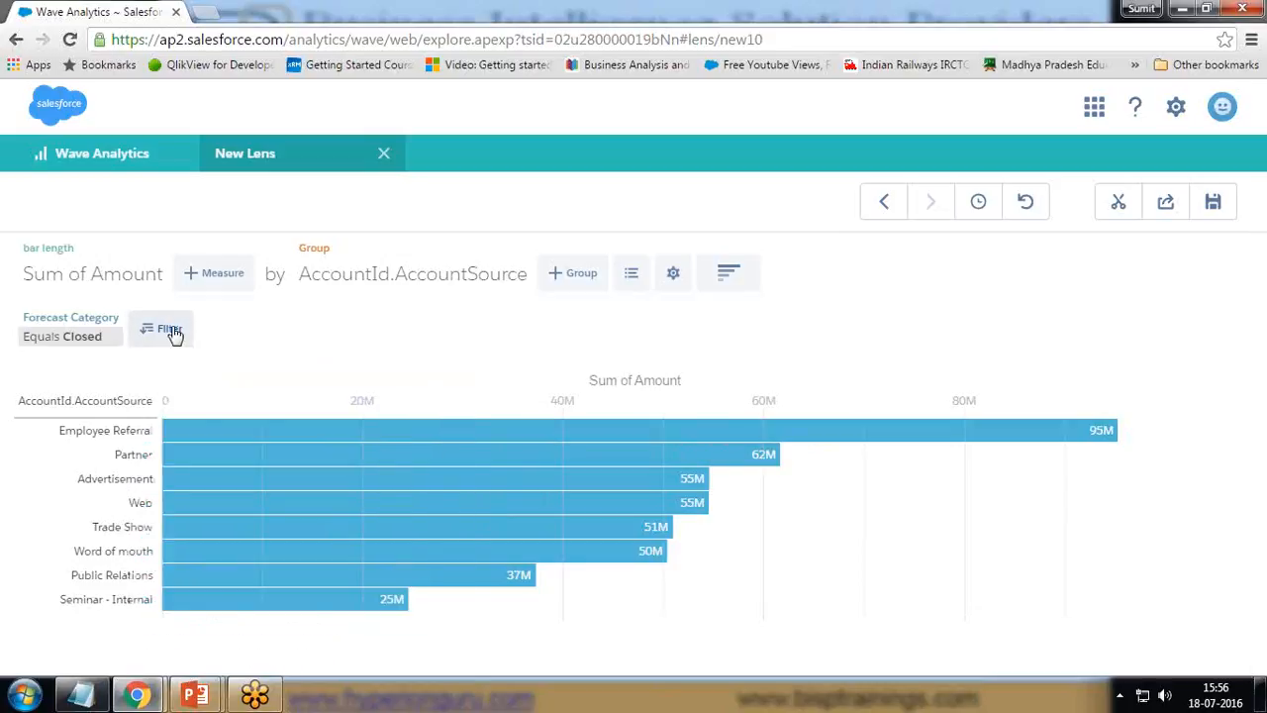
{"action": "left_click", "coordinate": [168, 333]}
{"action": "left_click_drag", "start_coordinate": [459, 444], "coordinate": [459, 417]}
{"action": "left_click", "coordinate": [496, 338]}
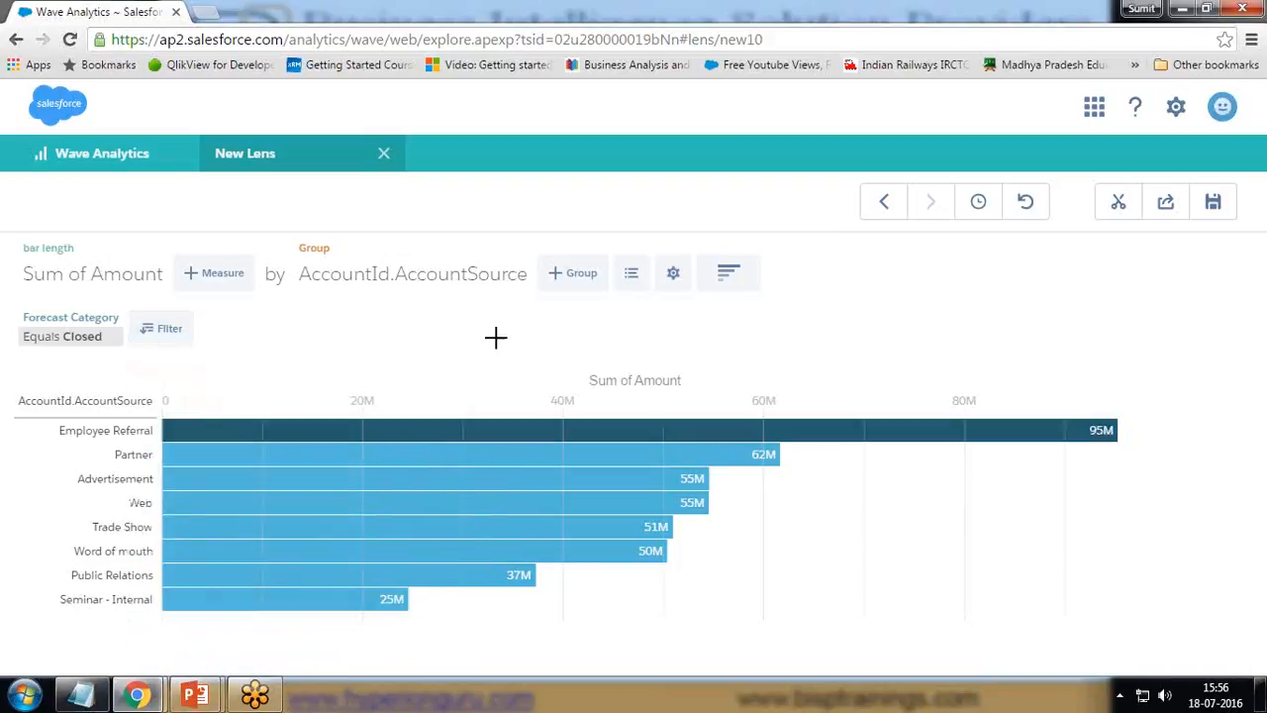
{"action": "left_click", "coordinate": [424, 433]}
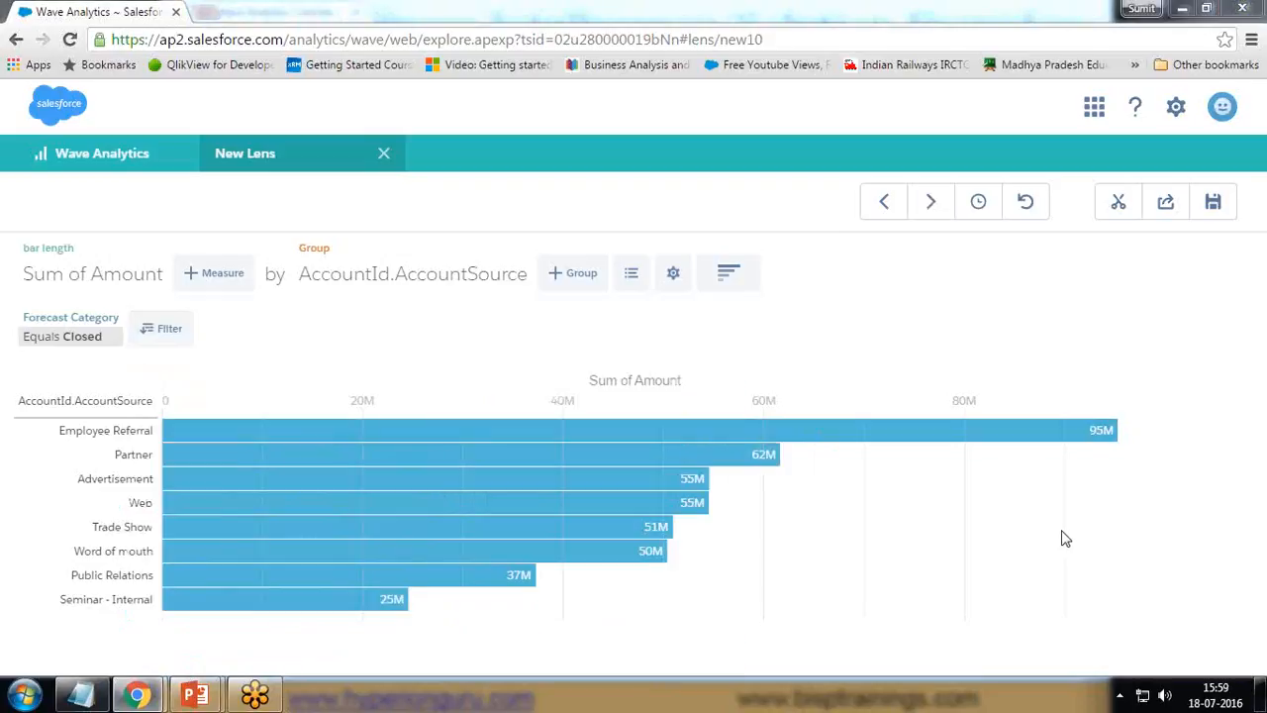
Start a Close Date filter on the lens with a range relative to now, measured in quarters.
{"action": "left_click", "coordinate": [169, 335]}
{"action": "type", "text": "c"}
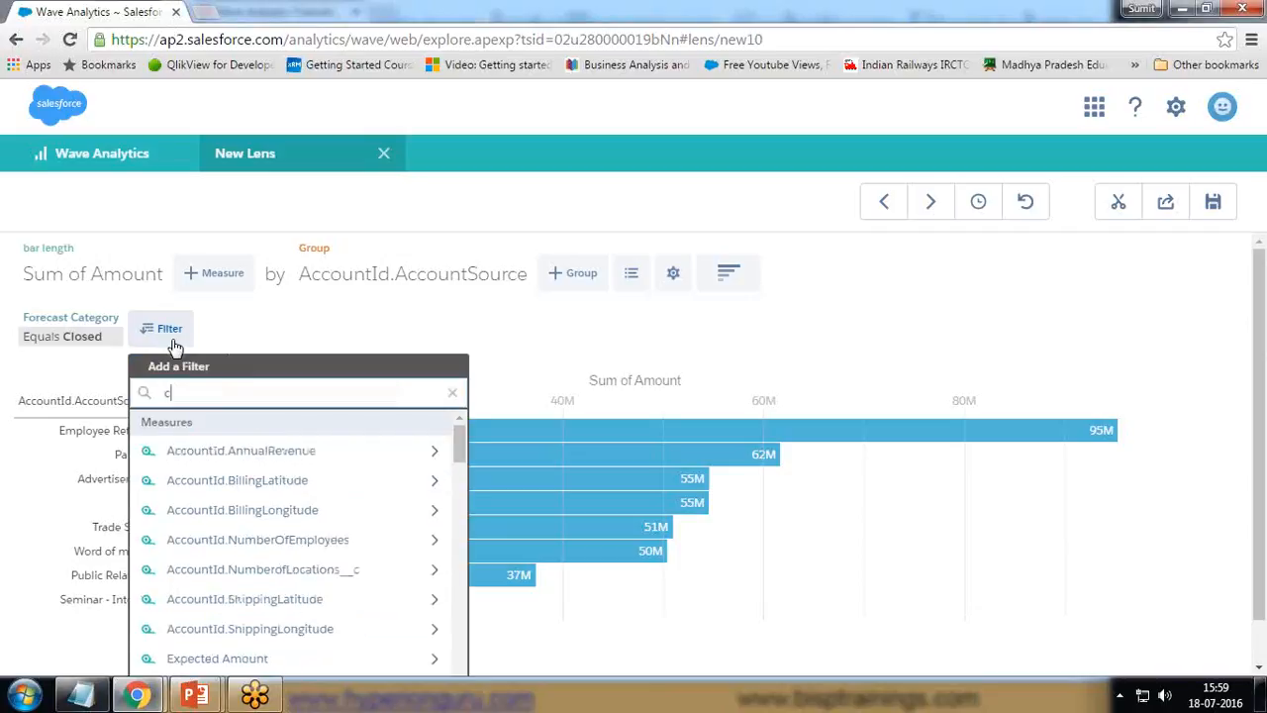
{"action": "type", "text": "lo"}
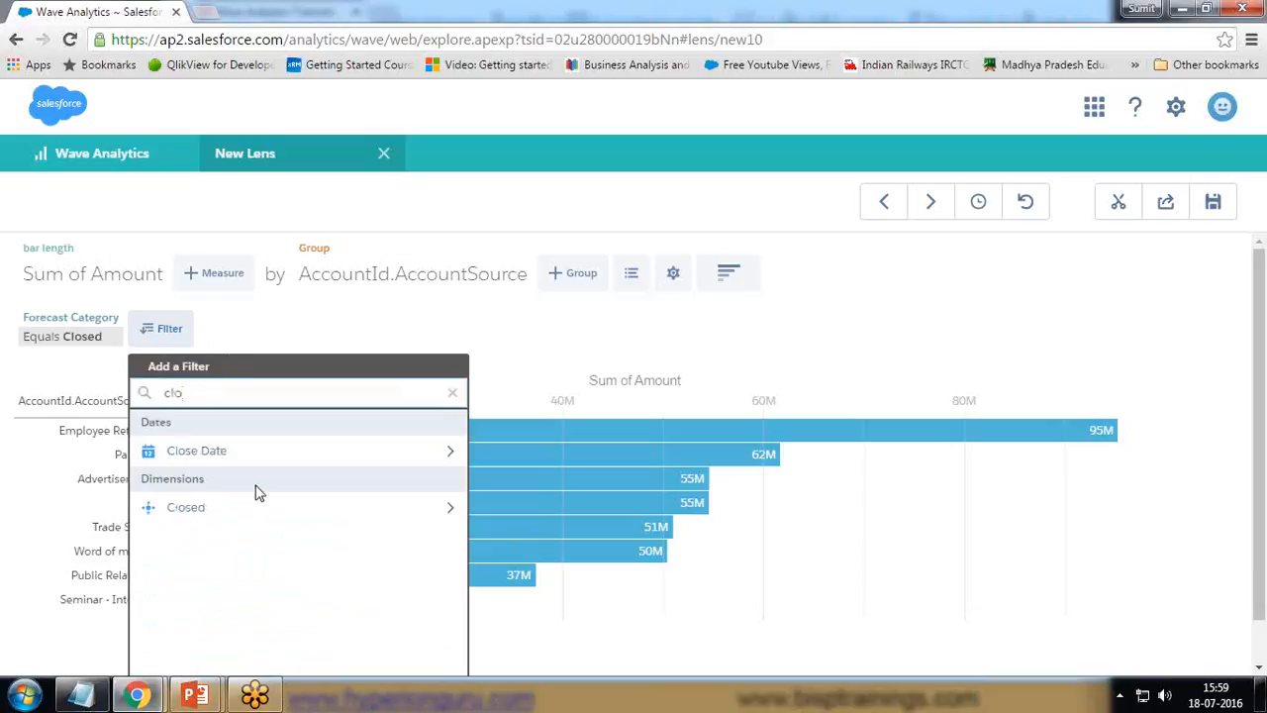
{"action": "left_click", "coordinate": [449, 452]}
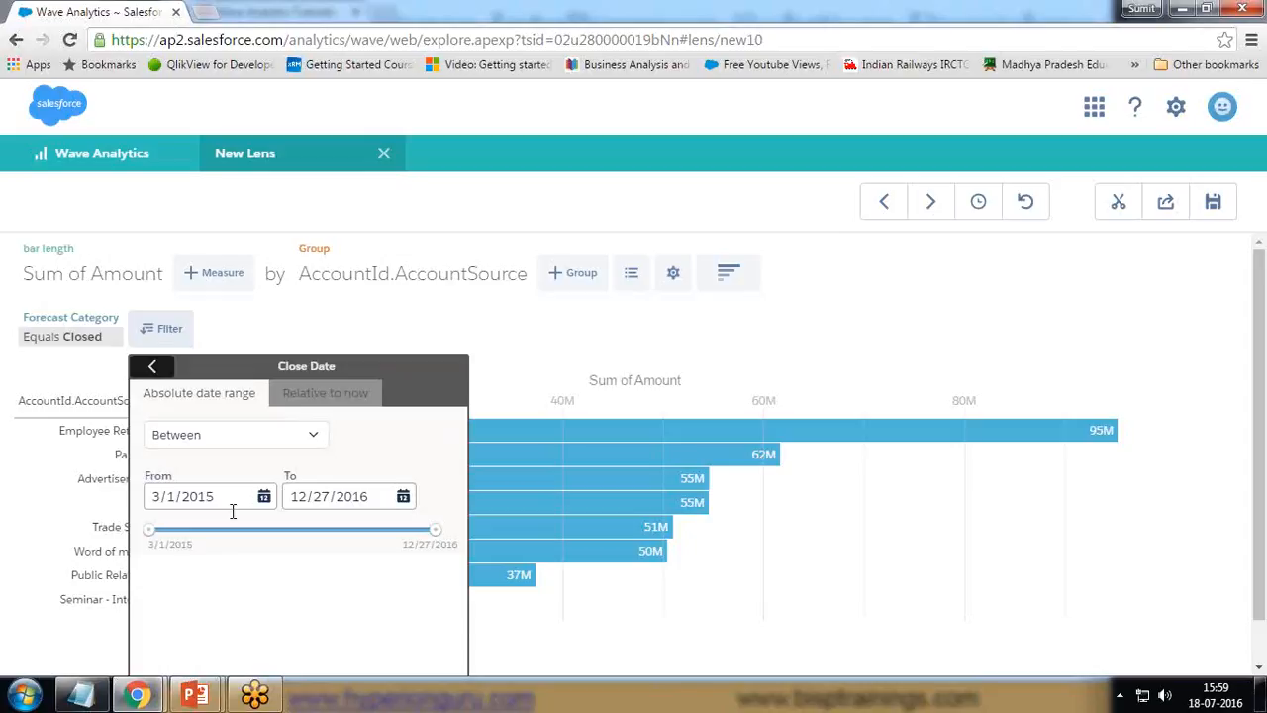
{"action": "left_click", "coordinate": [334, 397]}
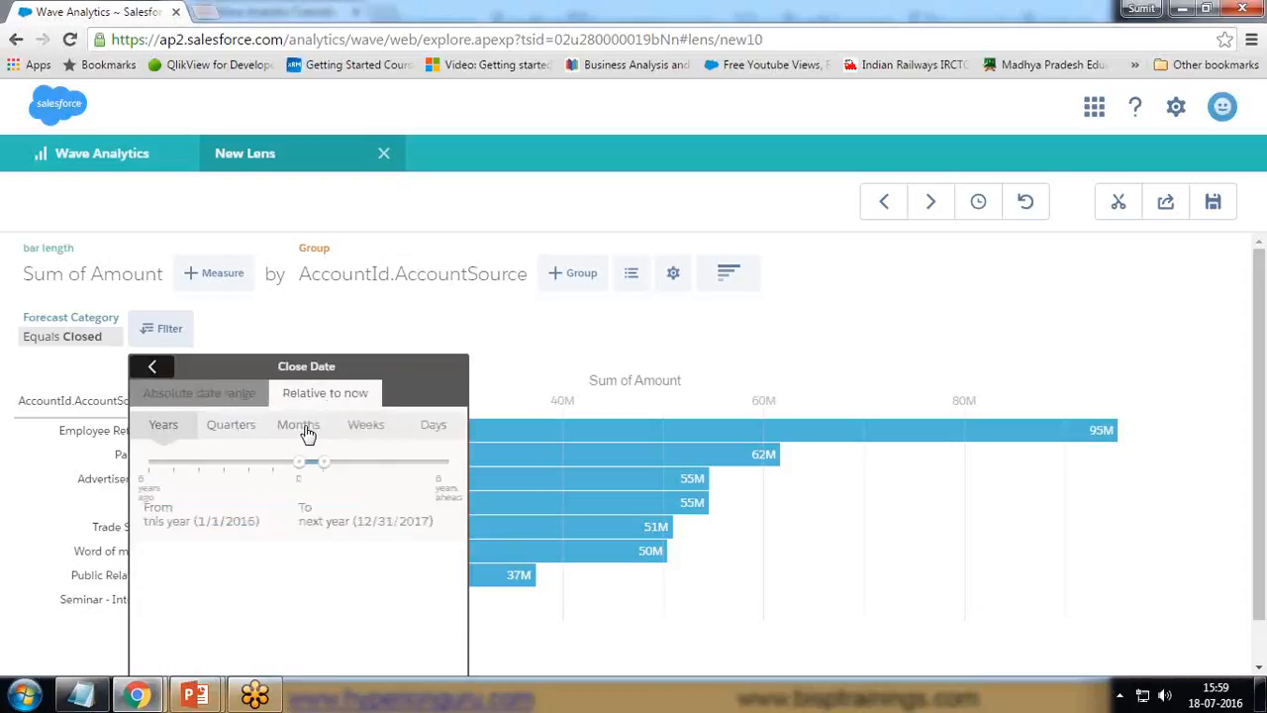
{"action": "left_click", "coordinate": [227, 433]}
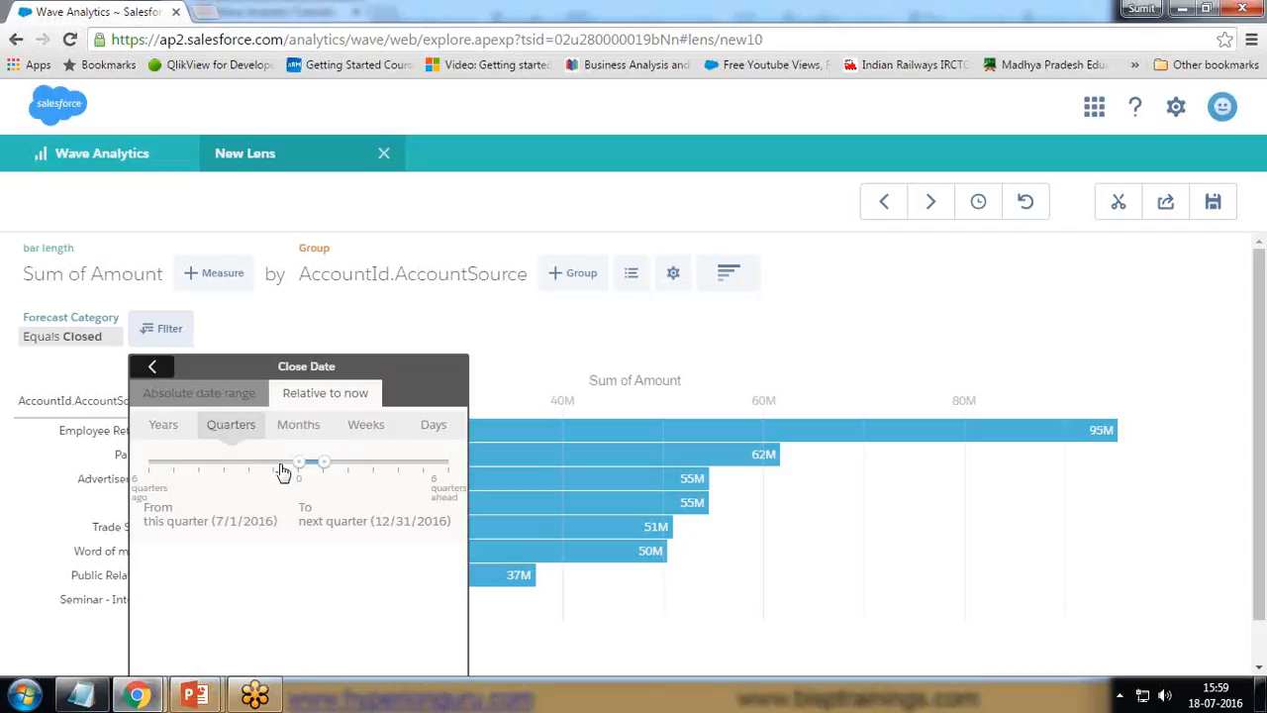
Set the Close Date range from last quarter to this quarter and apply the filter.
{"action": "mouse_move", "coordinate": [299, 464]}
{"action": "left_mouse_down"}
{"action": "mouse_move", "coordinate": [280, 473]}
{"action": "mouse_move", "coordinate": [299, 464]}
{"action": "left_mouse_up"}
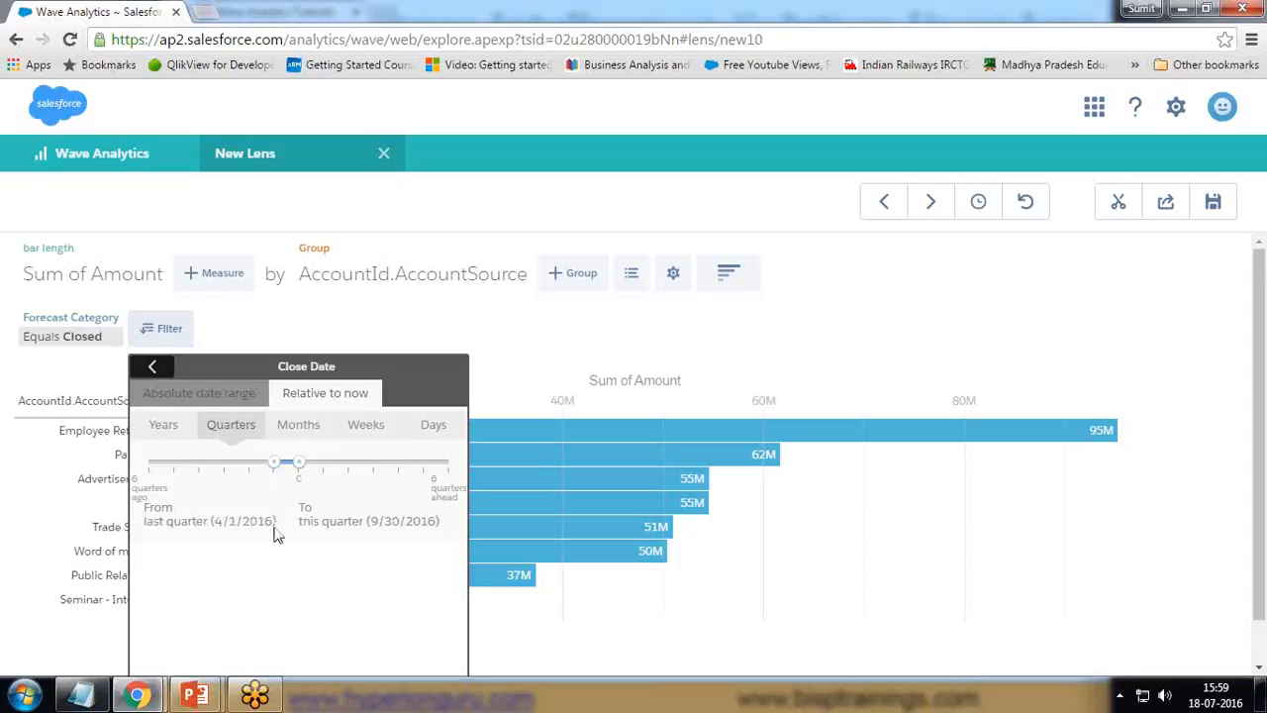
{"action": "mouse_move", "coordinate": [275, 466]}
{"action": "left_mouse_down"}
{"action": "mouse_move", "coordinate": [255, 469]}
{"action": "mouse_move", "coordinate": [299, 467]}
{"action": "mouse_move", "coordinate": [272, 469]}
{"action": "left_mouse_up"}
{"action": "left_click_drag", "start_coordinate": [300, 468], "coordinate": [276, 469]}
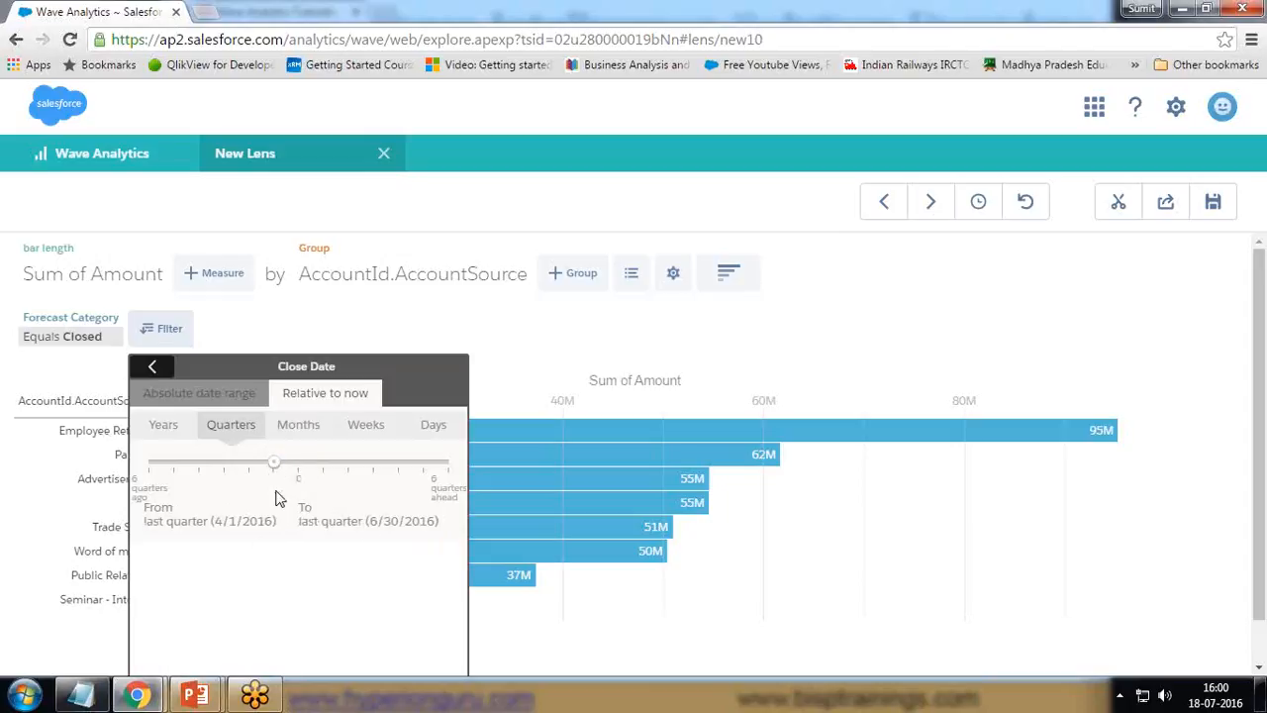
{"action": "left_click_drag", "start_coordinate": [273, 466], "coordinate": [294, 469]}
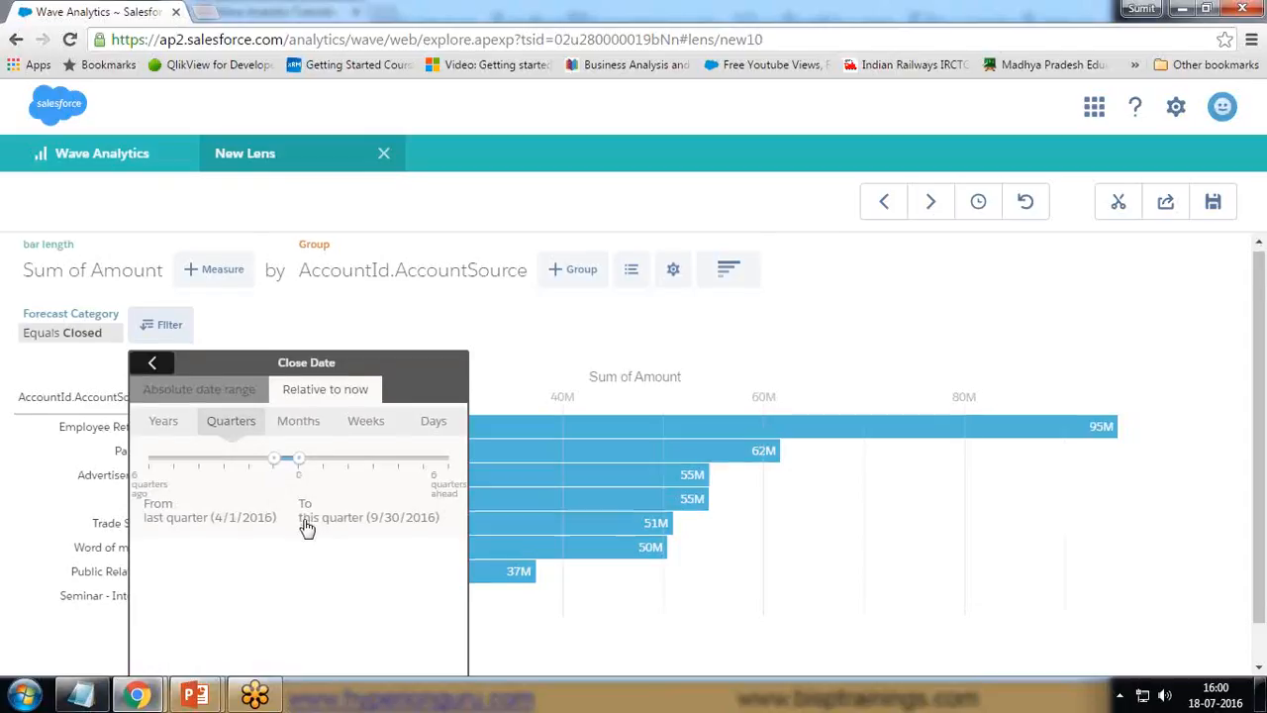
{"action": "scroll", "coordinate": [439, 600], "scroll_direction": "down", "scroll_amount": 1}
{"action": "left_click", "coordinate": [276, 664]}
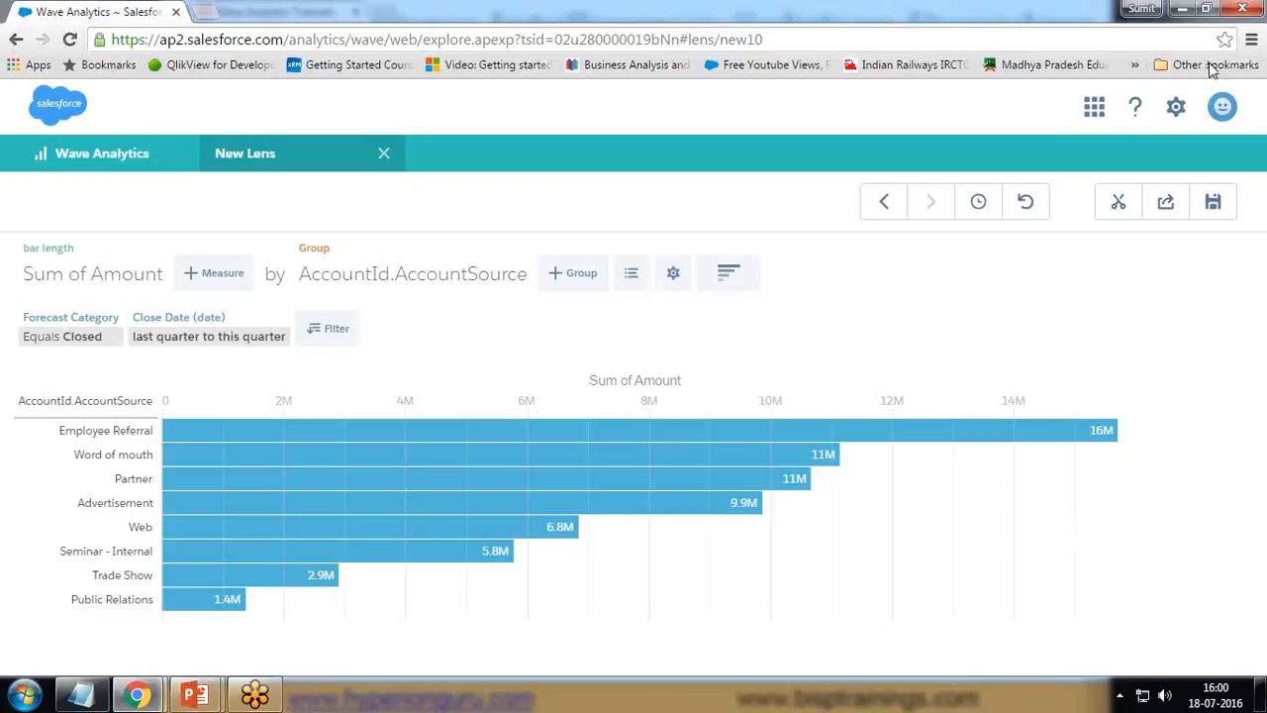
Compare the filtered account source lens with the requirements on the PowerPoint slide and return to the browser.
{"action": "mouse_move", "coordinate": [195, 695]}
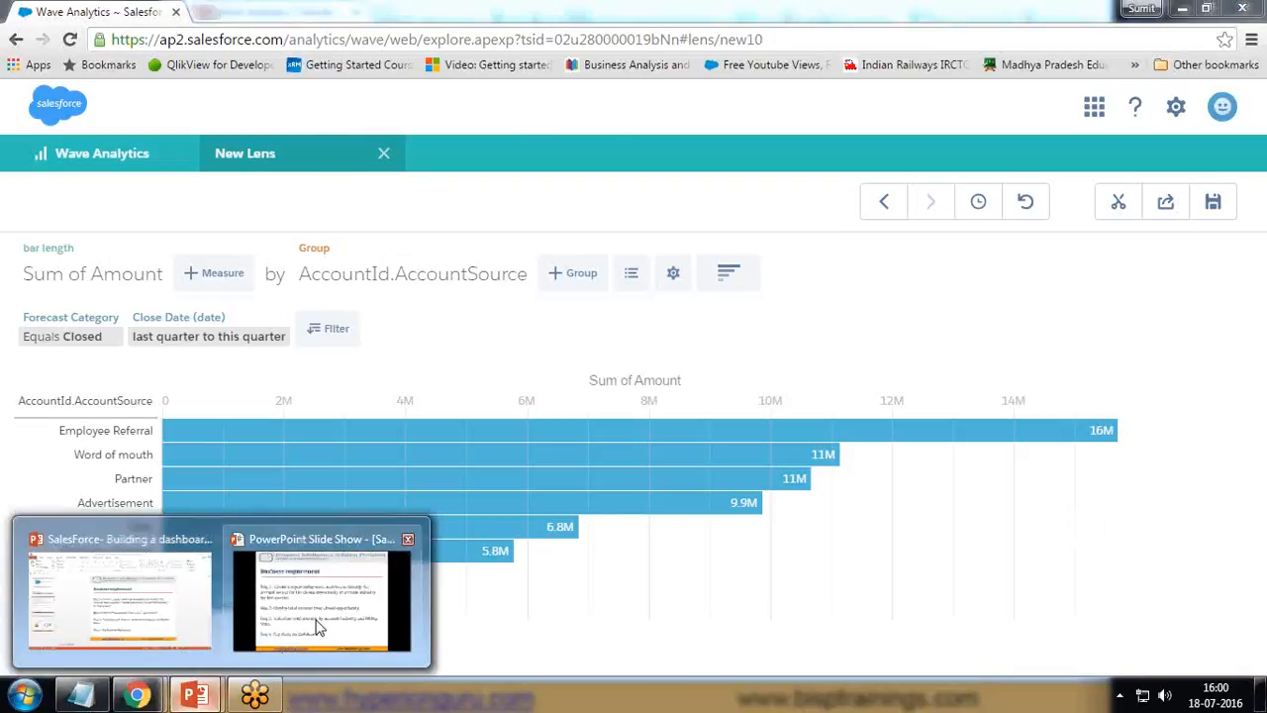
{"action": "left_click", "coordinate": [320, 628]}
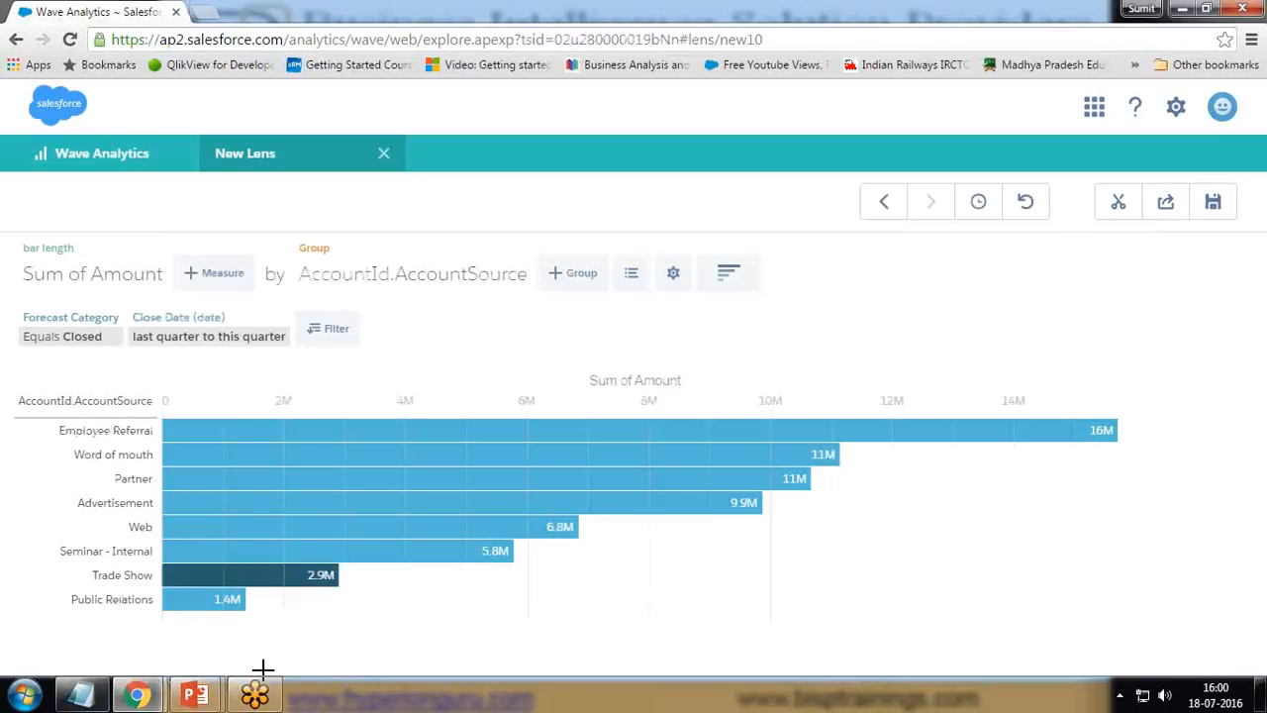
{"action": "mouse_move", "coordinate": [206, 500]}
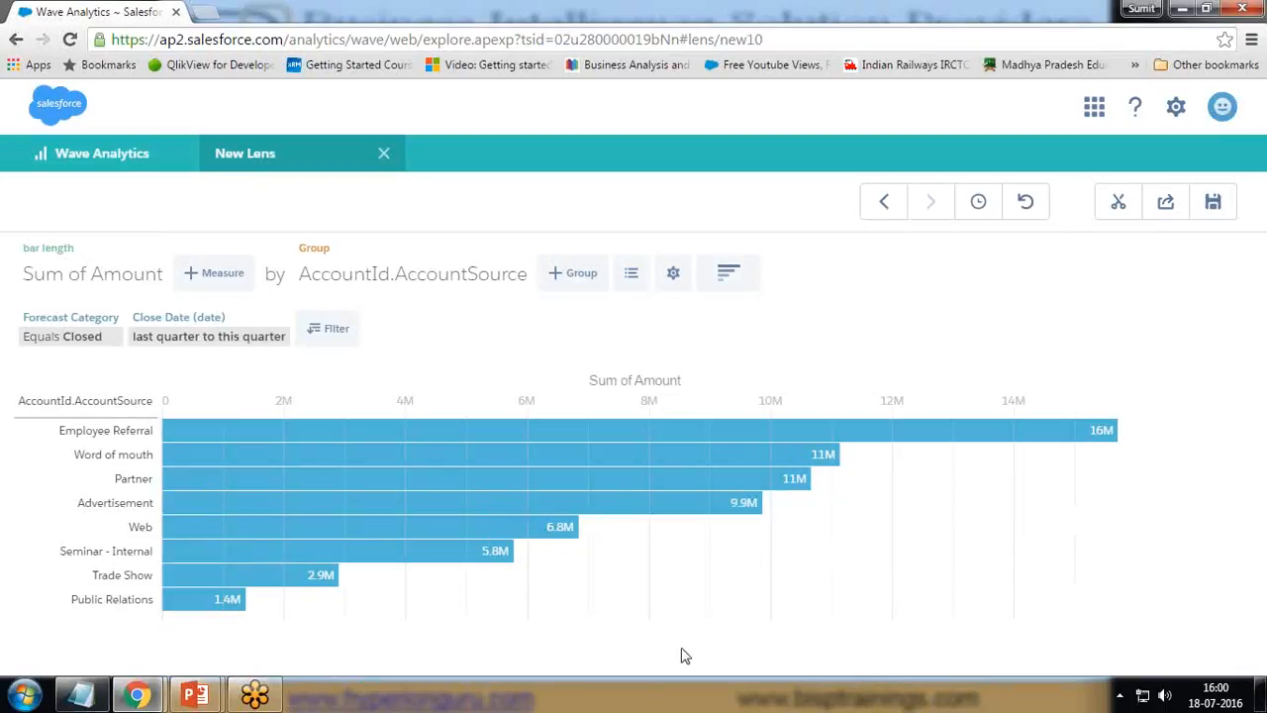
{"action": "key", "text": "alt+Tab"}
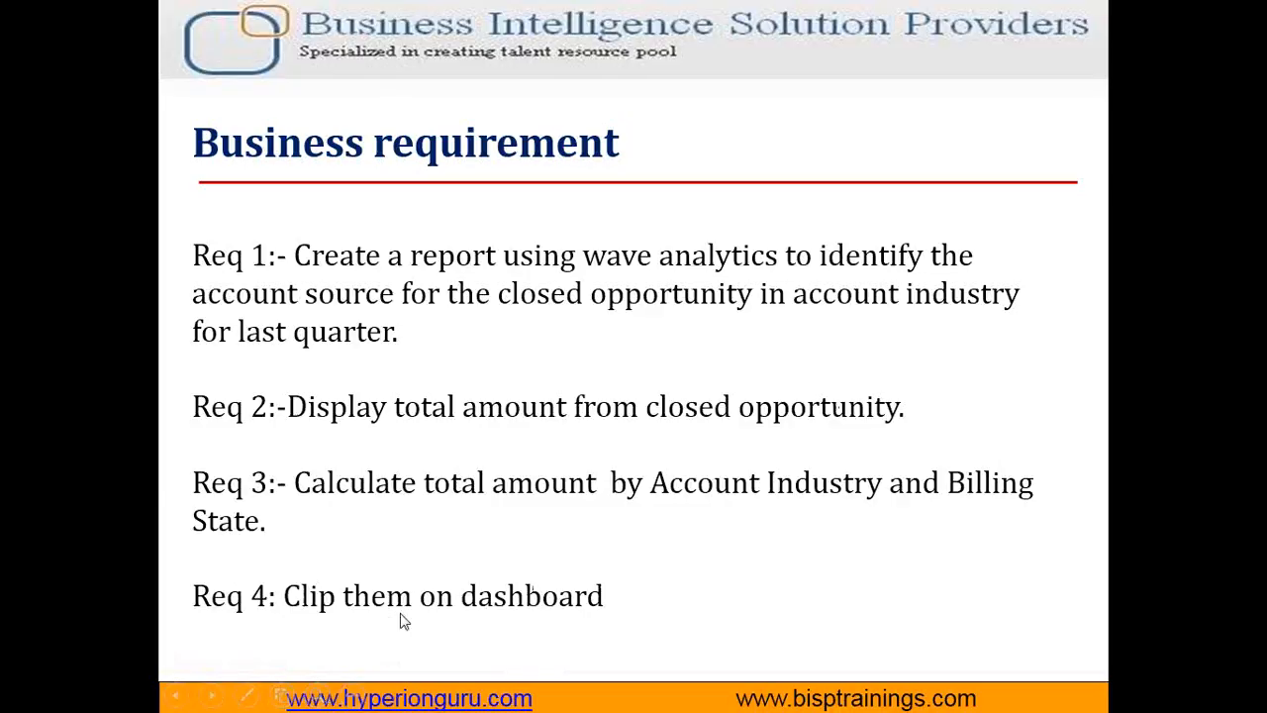
{"action": "key", "text": "alt+Tab"}
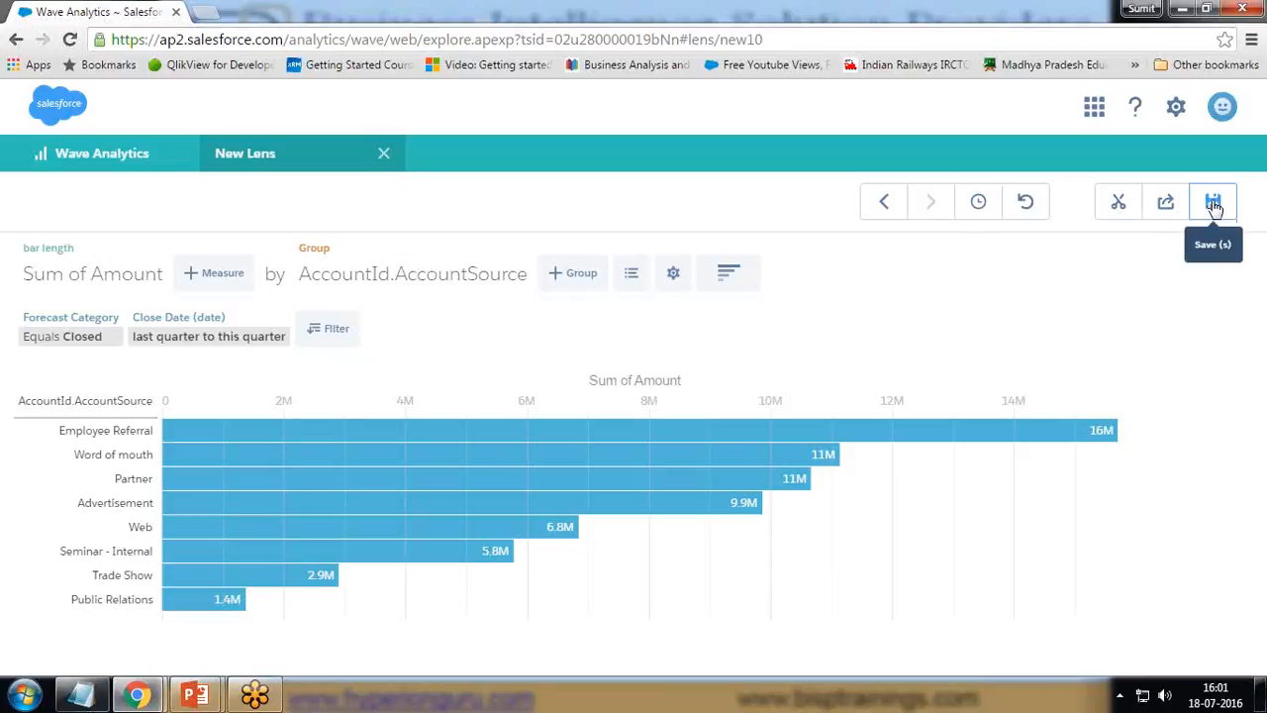
Clip the account source lens to a new dashboard and check the dashboard against the original lens.
{"action": "left_click", "coordinate": [1120, 205]}
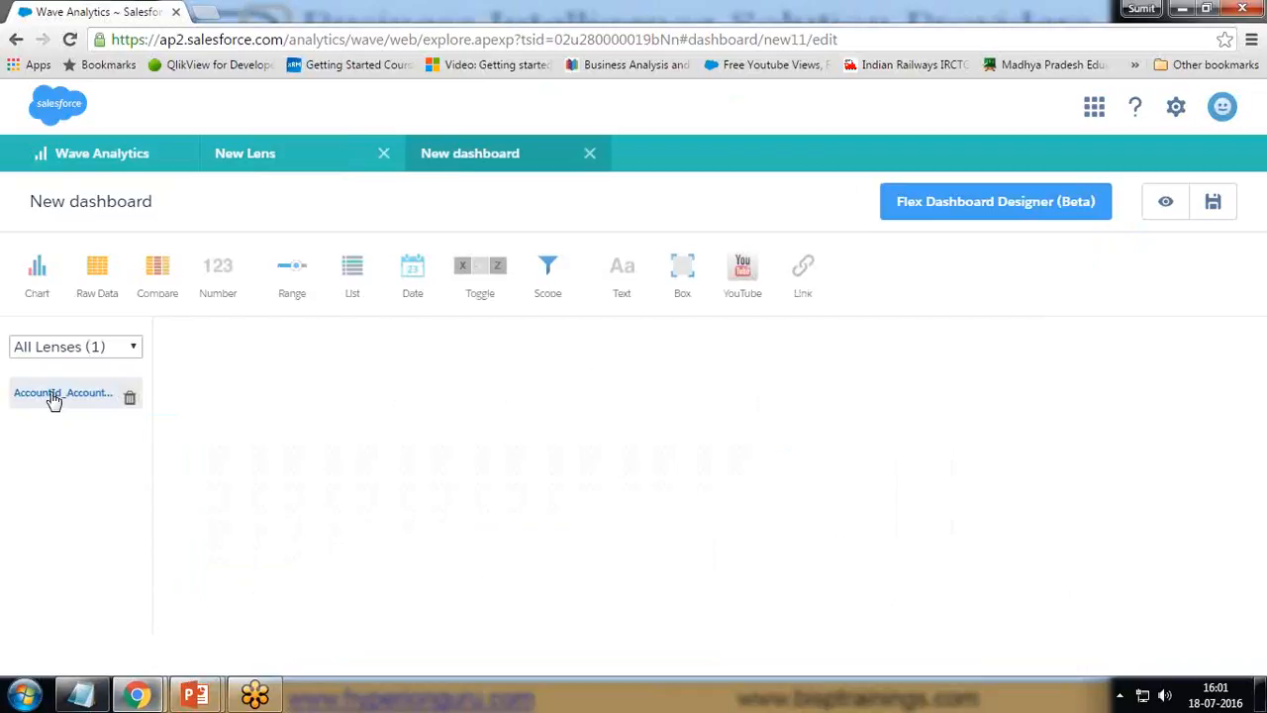
{"action": "left_click", "coordinate": [239, 153]}
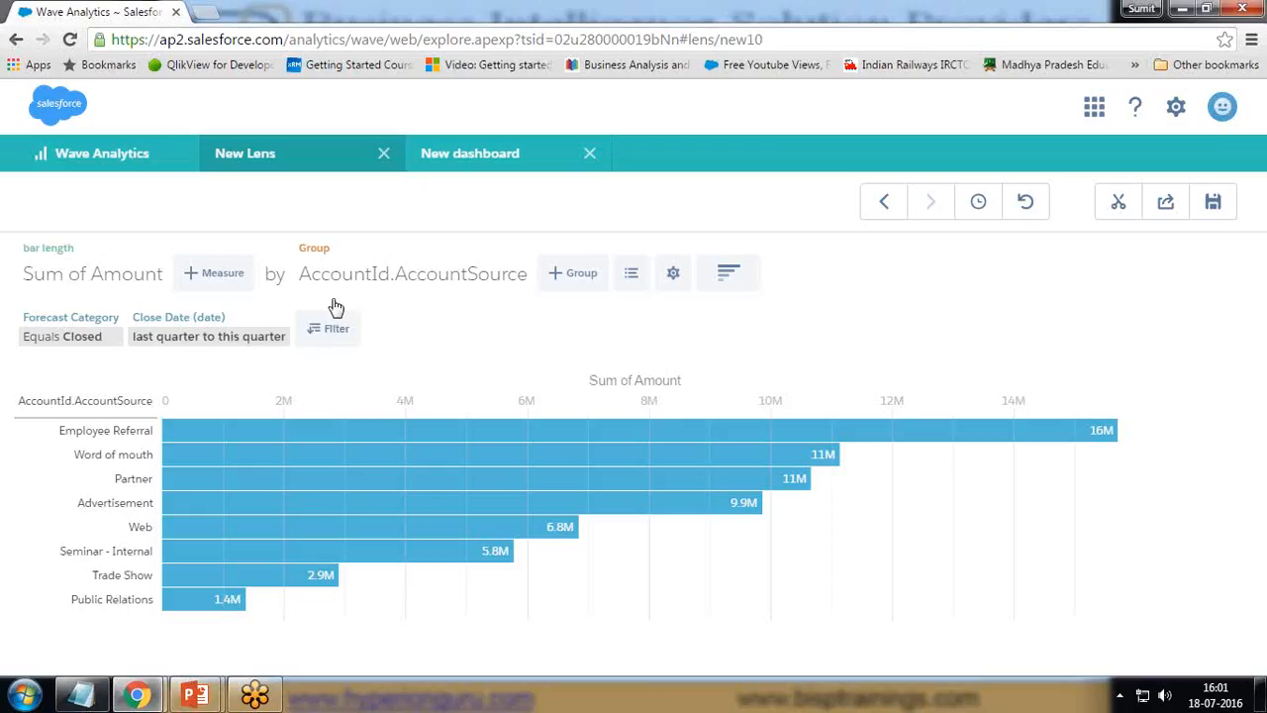
{"action": "left_click", "coordinate": [446, 159]}
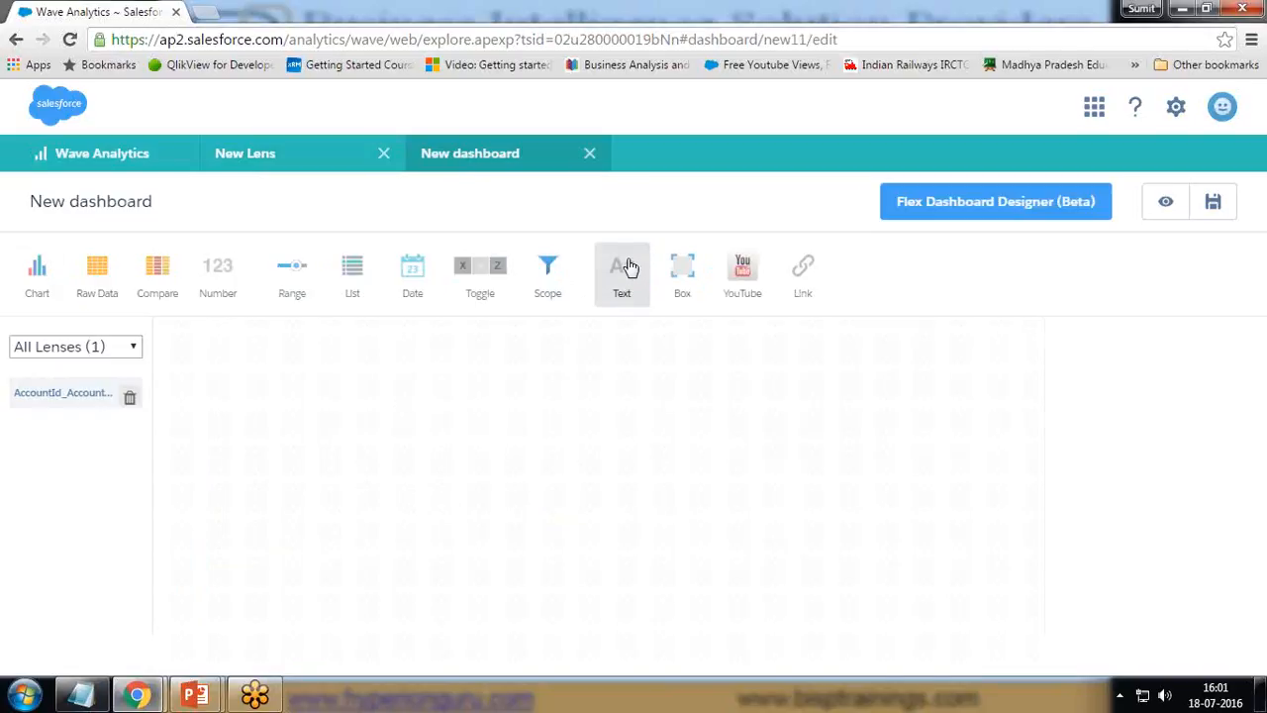
Add a text widget to the dashboard and position it near the canvas's upper-left corner at x 50, y 30.
{"action": "left_click", "coordinate": [624, 267]}
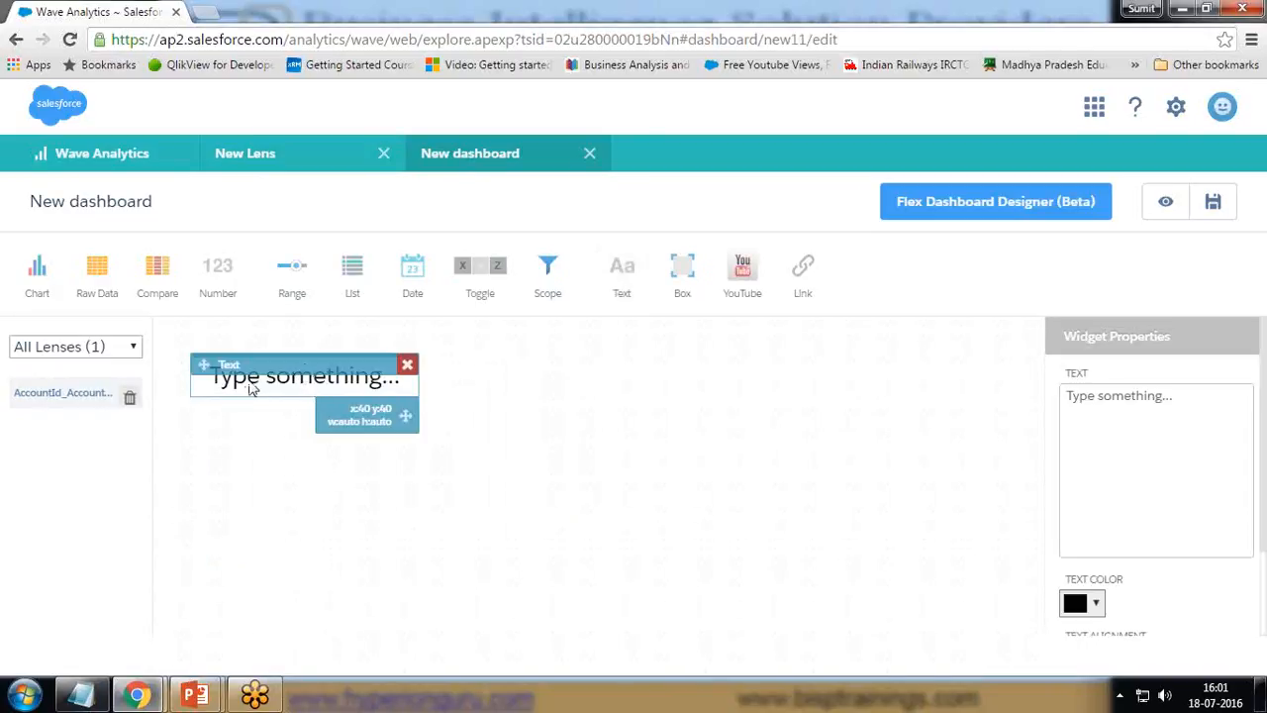
{"action": "left_click_drag", "start_coordinate": [405, 417], "coordinate": [434, 470]}
{"action": "double_click", "coordinate": [307, 420]}
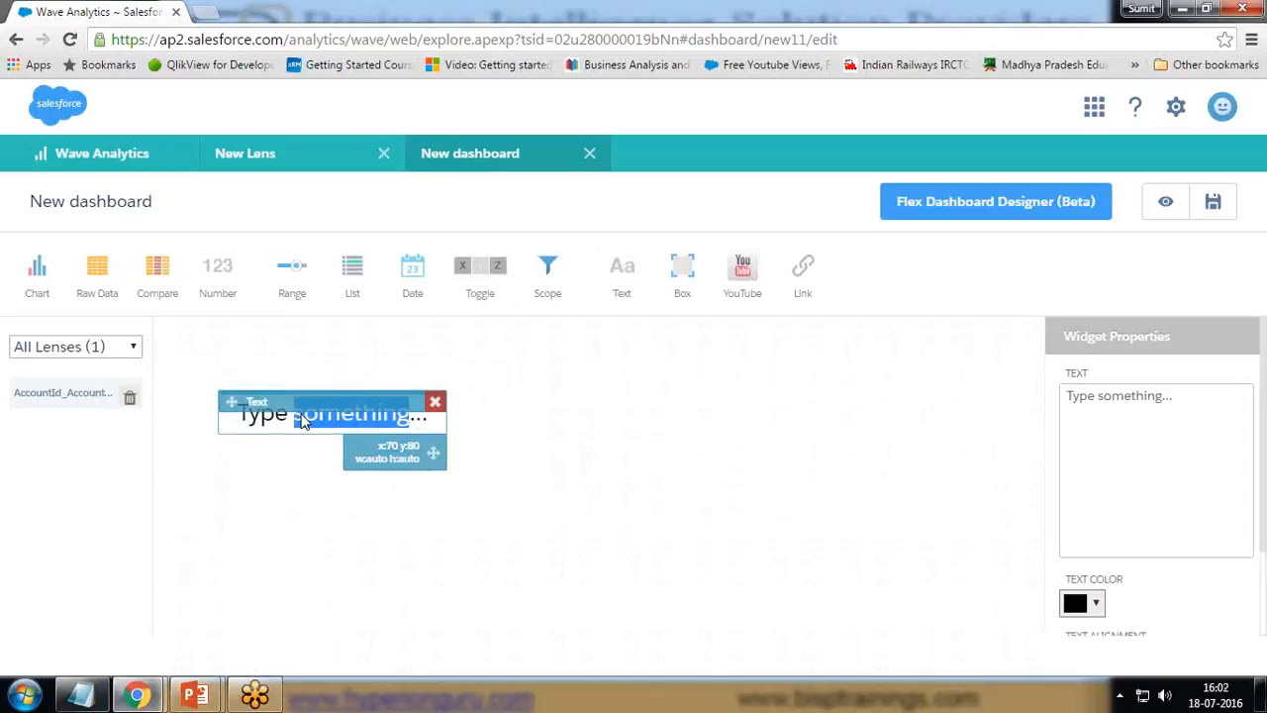
{"action": "key", "text": "alt+Left"}
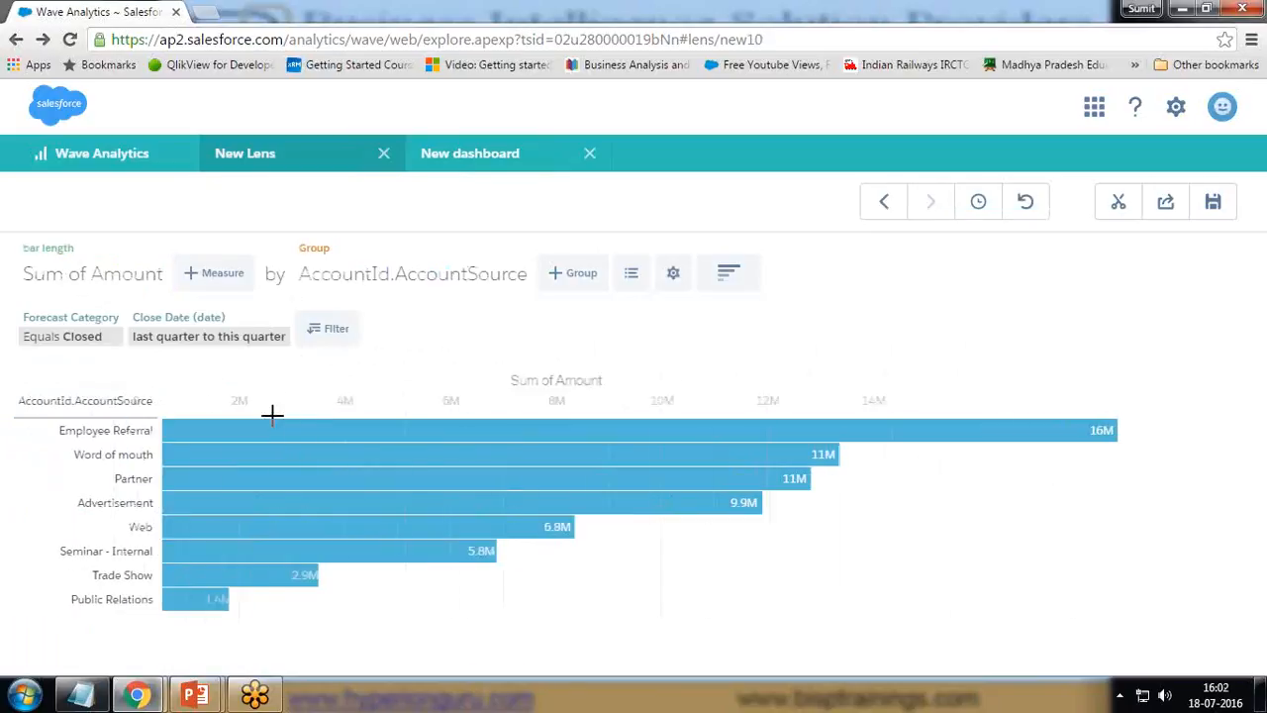
{"action": "left_click", "coordinate": [476, 161]}
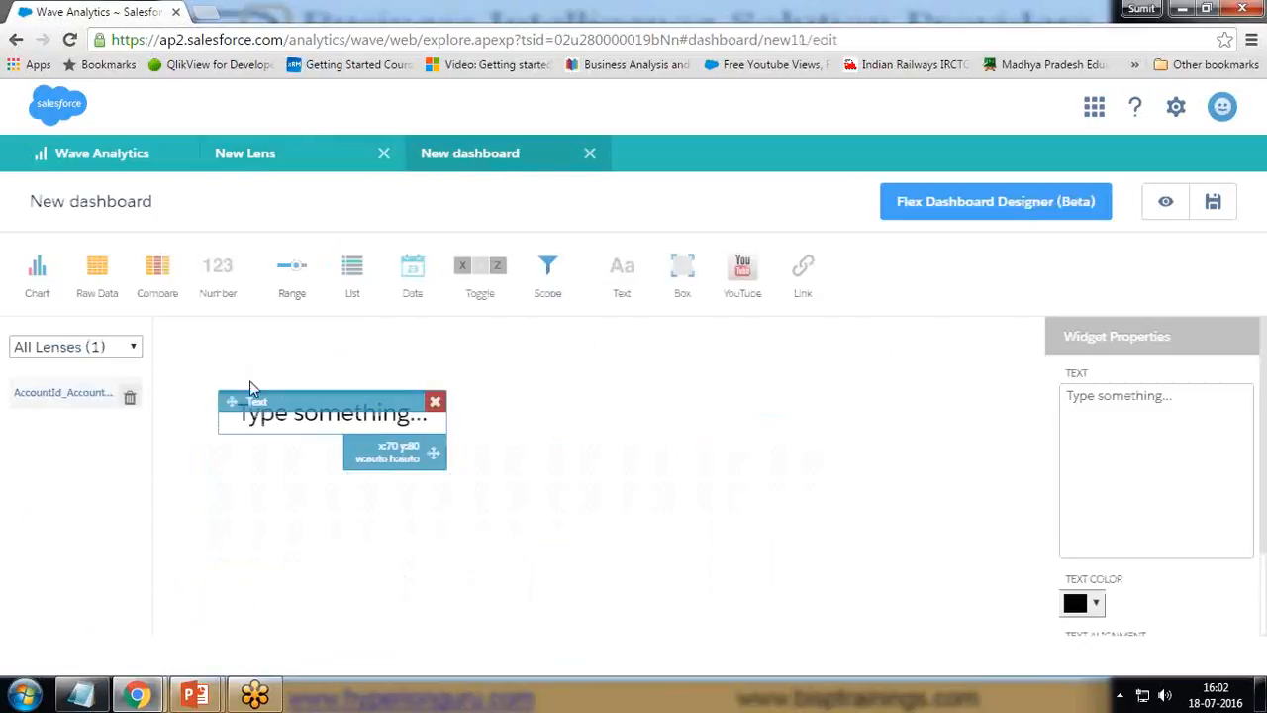
{"action": "left_click_drag", "start_coordinate": [233, 362], "coordinate": [235, 357]}
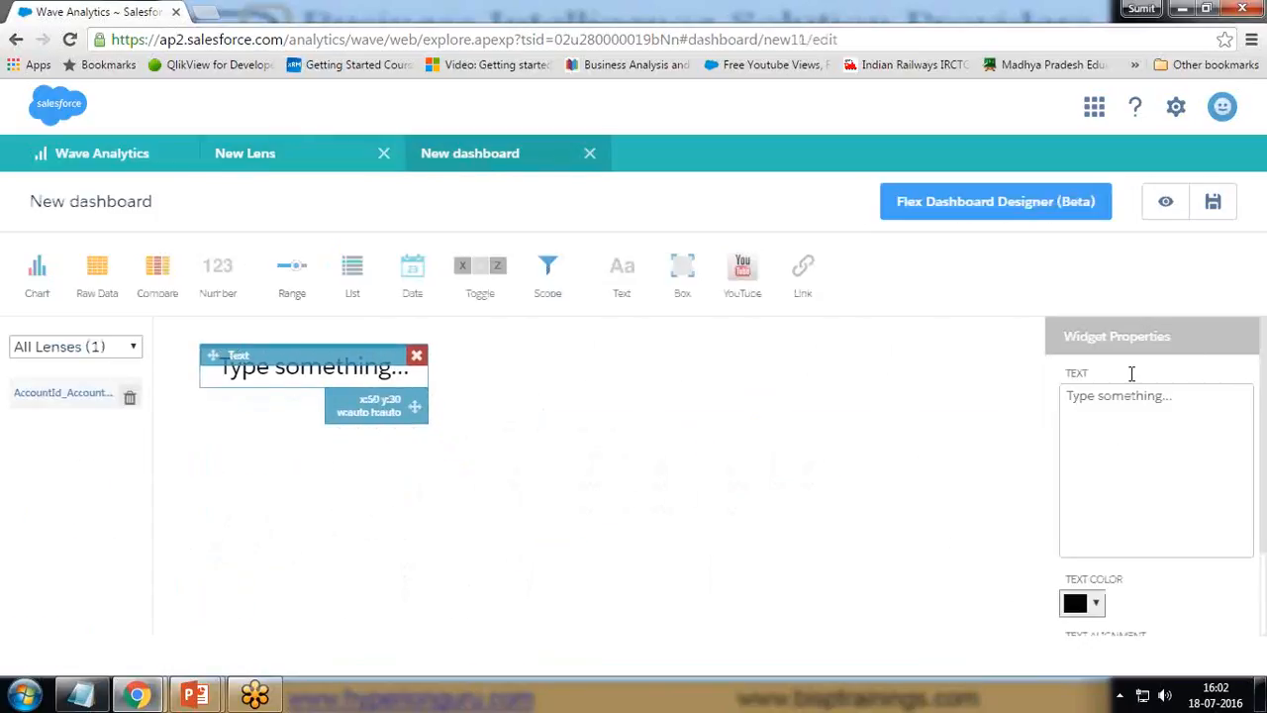
Replace the text widget's placeholder with the heading "Bisp Dashboard".
{"action": "key", "text": "ctrl+a"}
{"action": "type", "text": "BHi"}
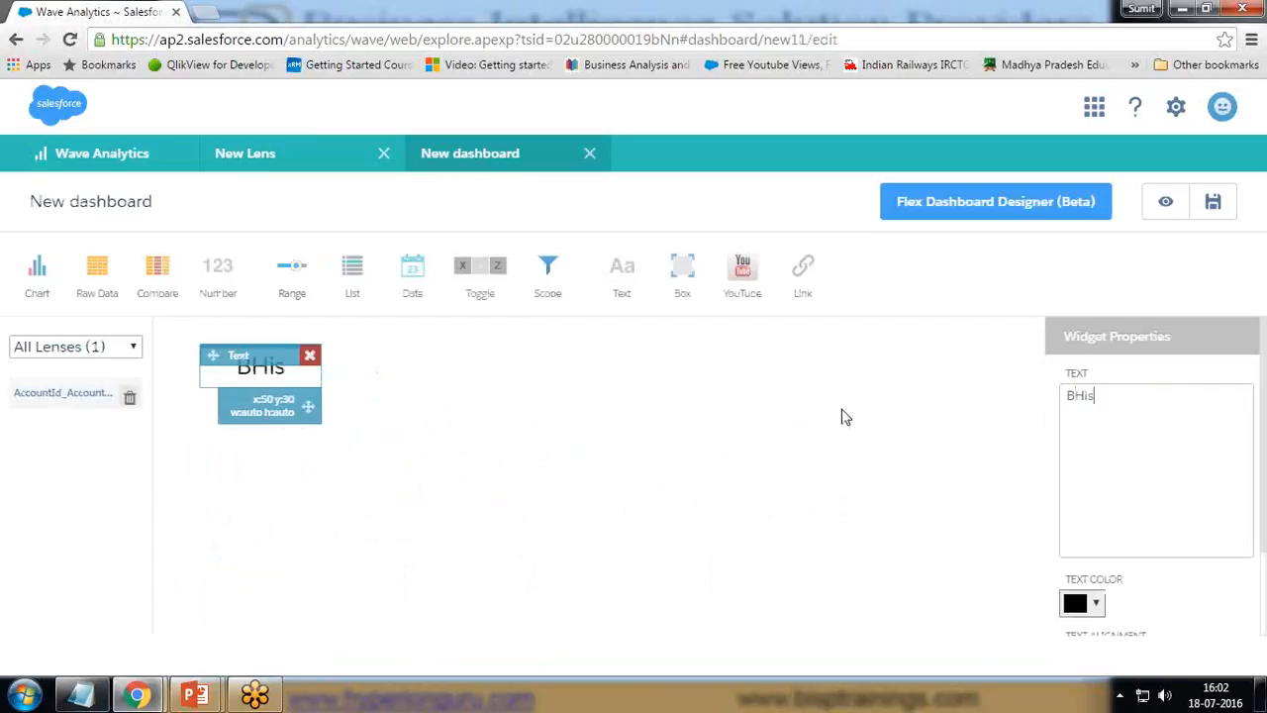
{"action": "key", "text": "BackSpace"}
{"action": "key", "text": "BackSpace"}
{"action": "type", "text": "isp Daa"}
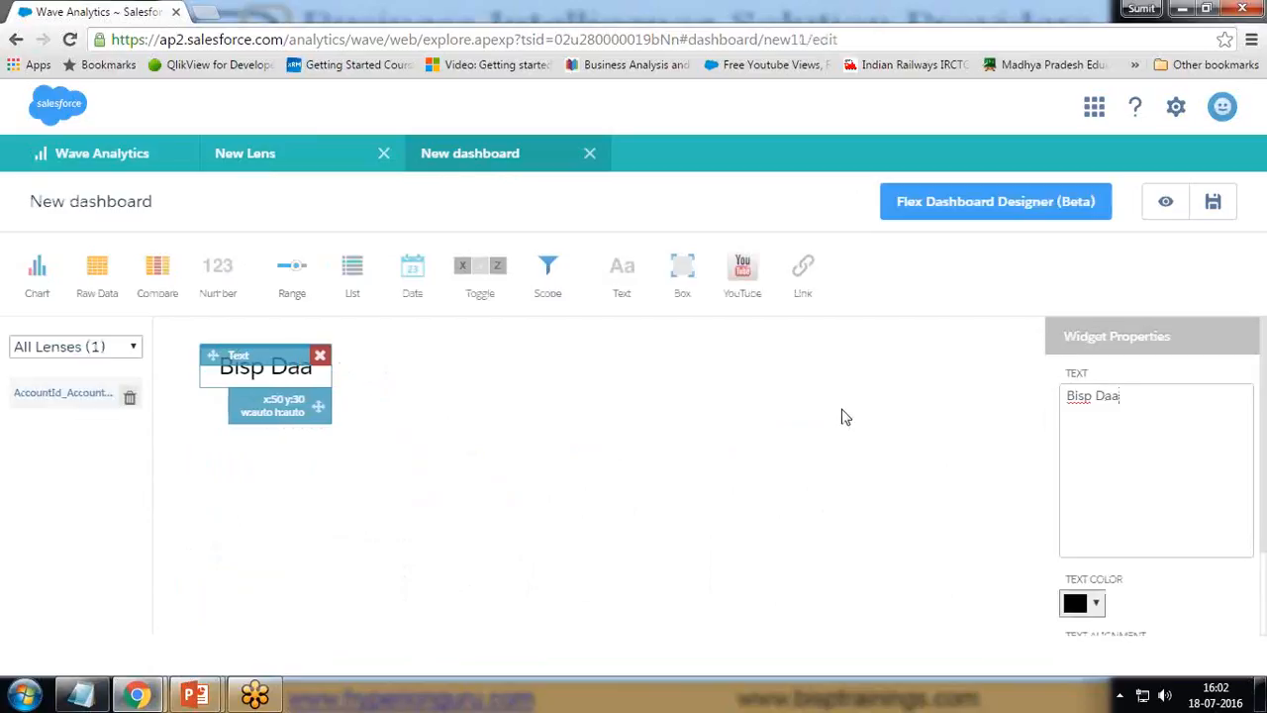
{"action": "key", "text": "BackSpace"}
{"action": "type", "text": "sh"}
{"action": "type", "text": "boa"}
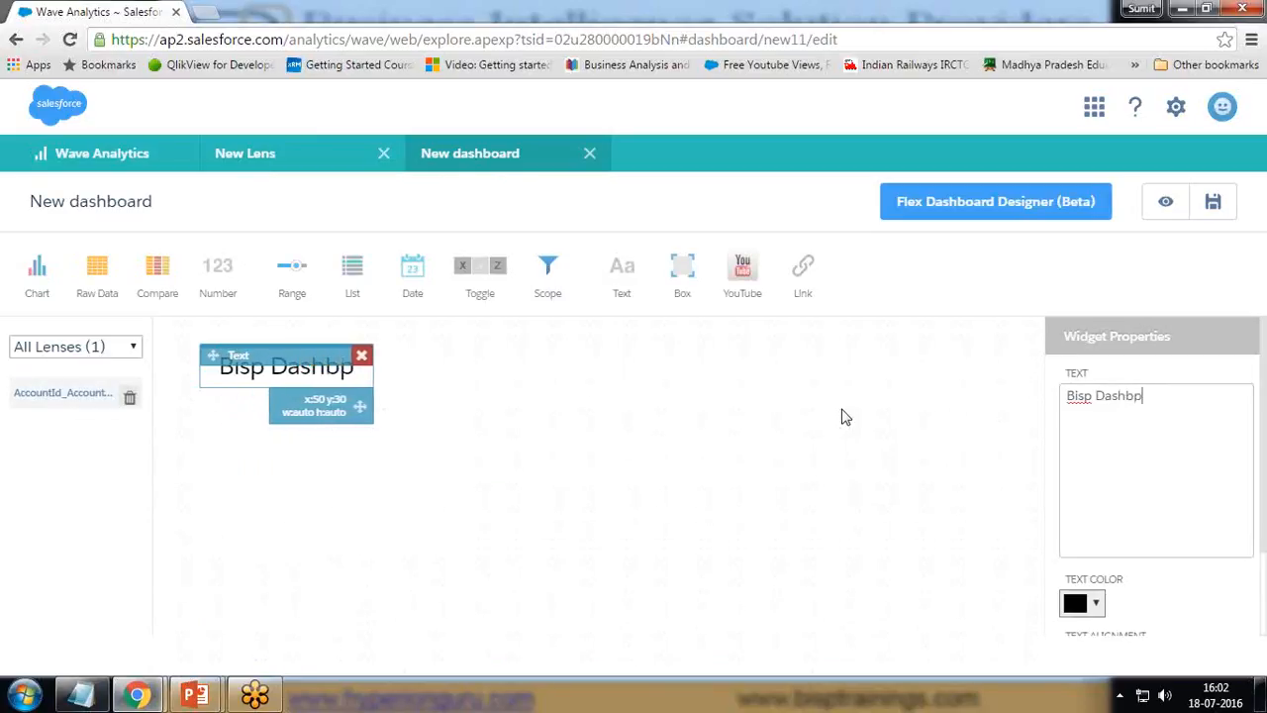
{"action": "key", "text": "BackSpace"}
{"action": "key", "text": "BackSpace"}
{"action": "key", "text": "BackSpace"}
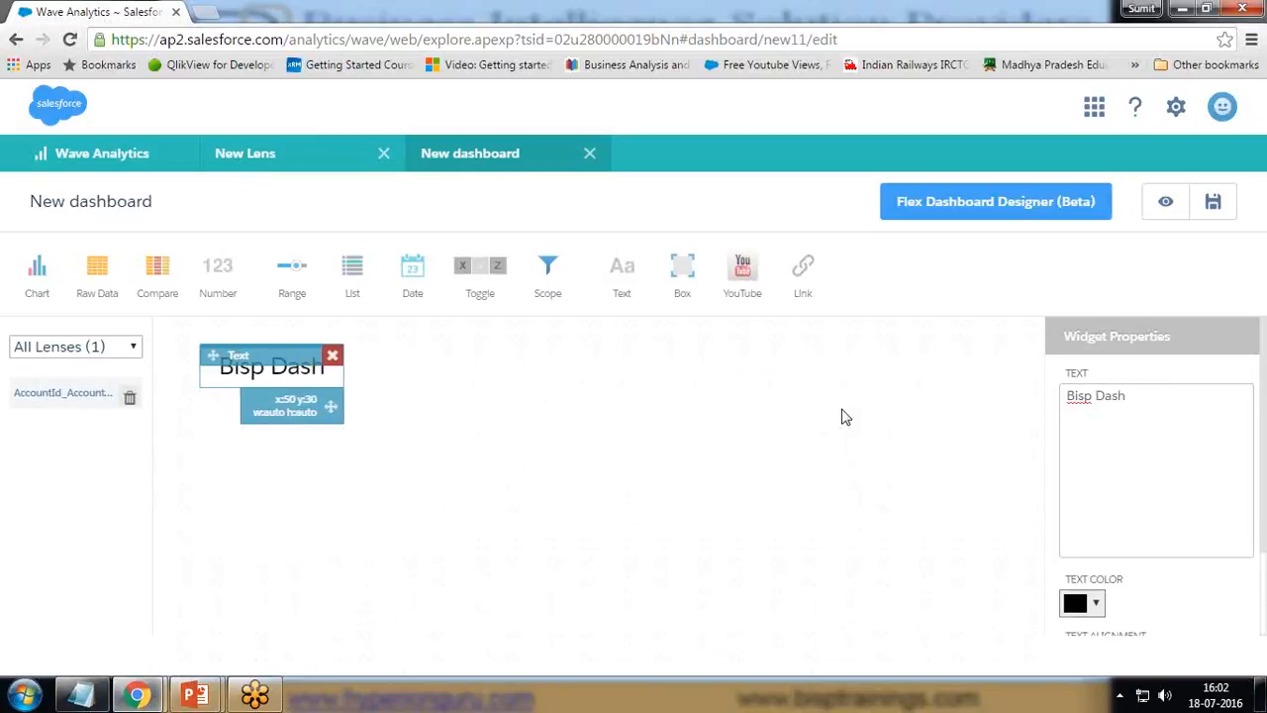
{"action": "type", "text": "board"}
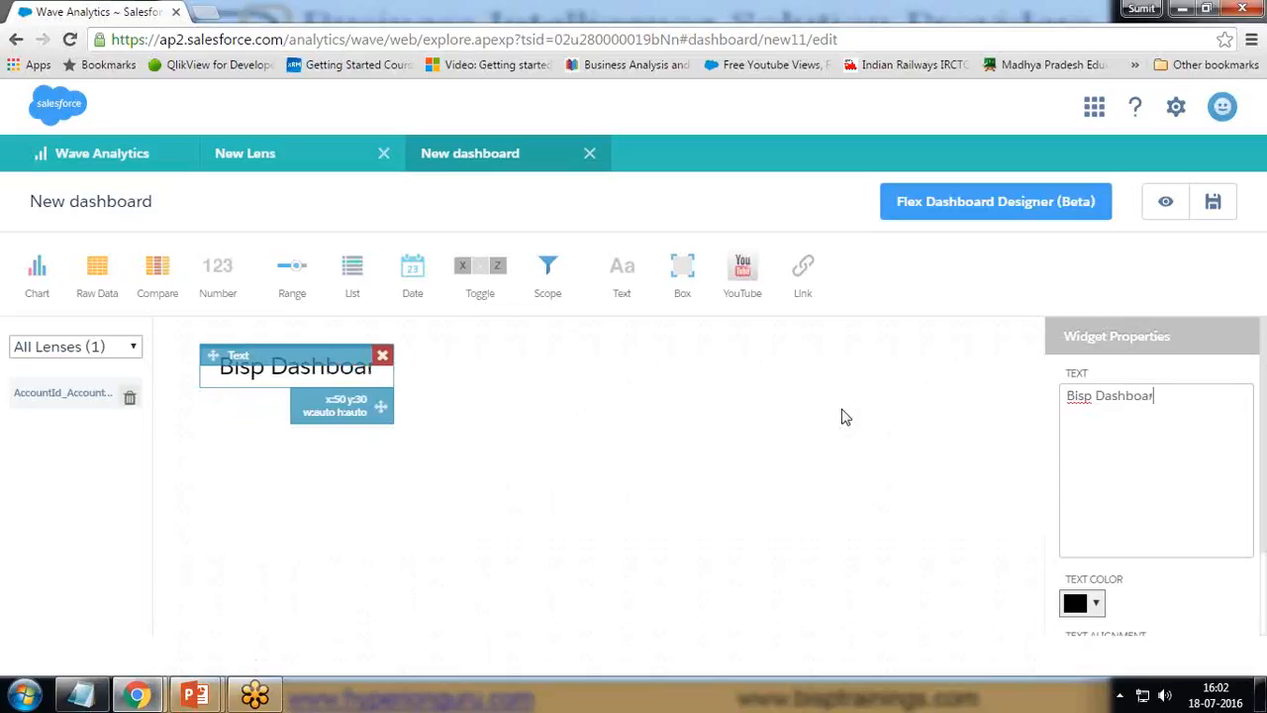
Format the dashboard heading in red #bf2e2e with centered alignment, enlarge the text slightly, and move it up to x 50, y 10.
{"action": "left_click", "coordinate": [1095, 604]}
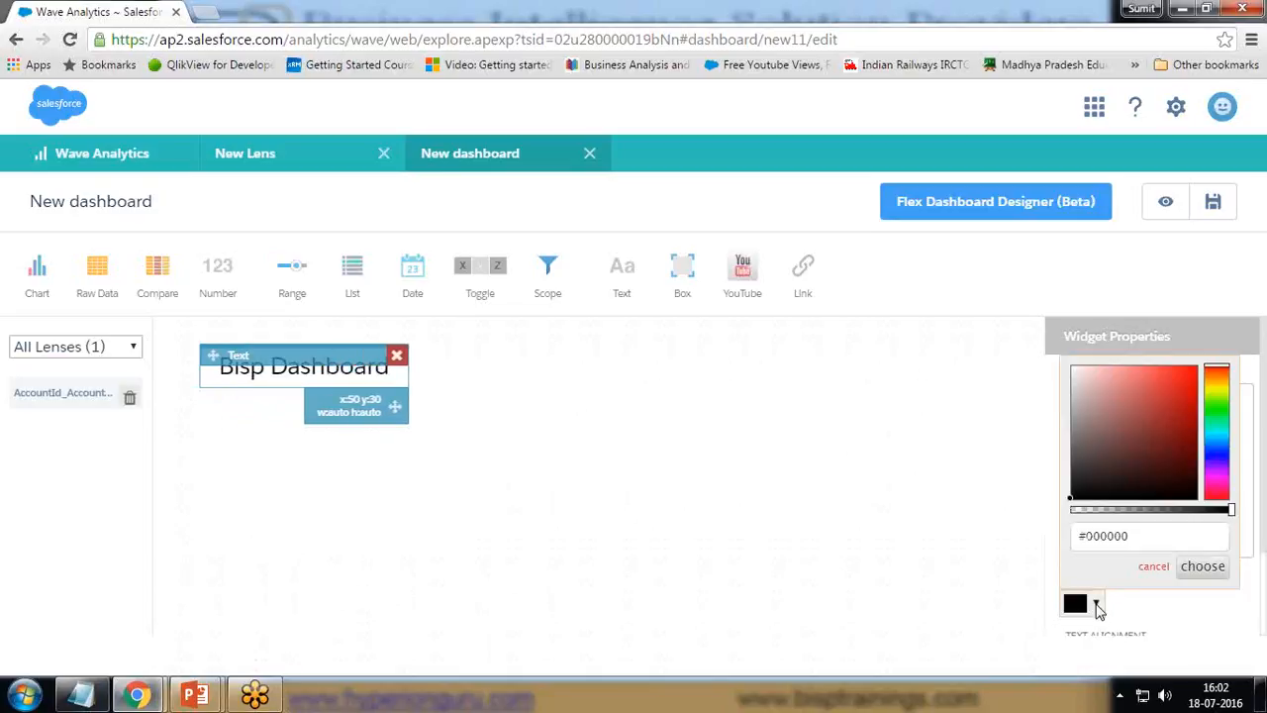
{"action": "left_click", "coordinate": [1166, 400]}
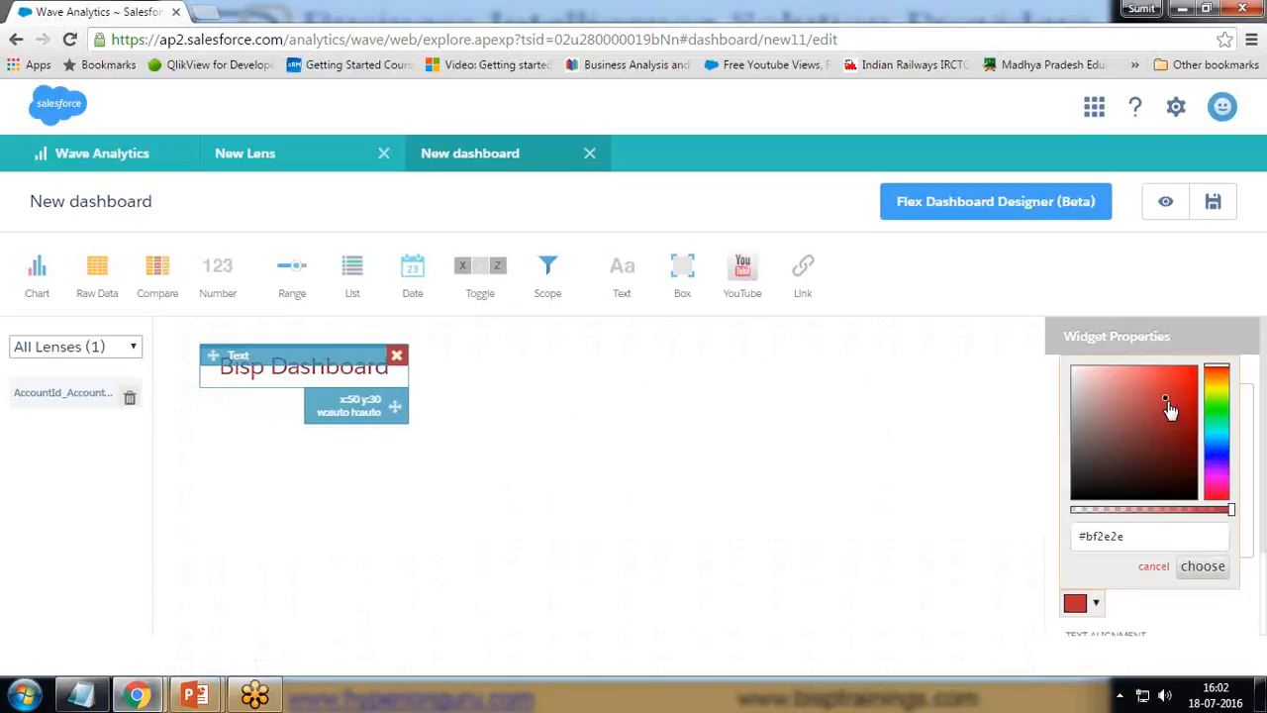
{"action": "left_click", "coordinate": [1203, 567]}
{"action": "scroll", "coordinate": [1193, 565], "scroll_direction": "down", "scroll_amount": 2}
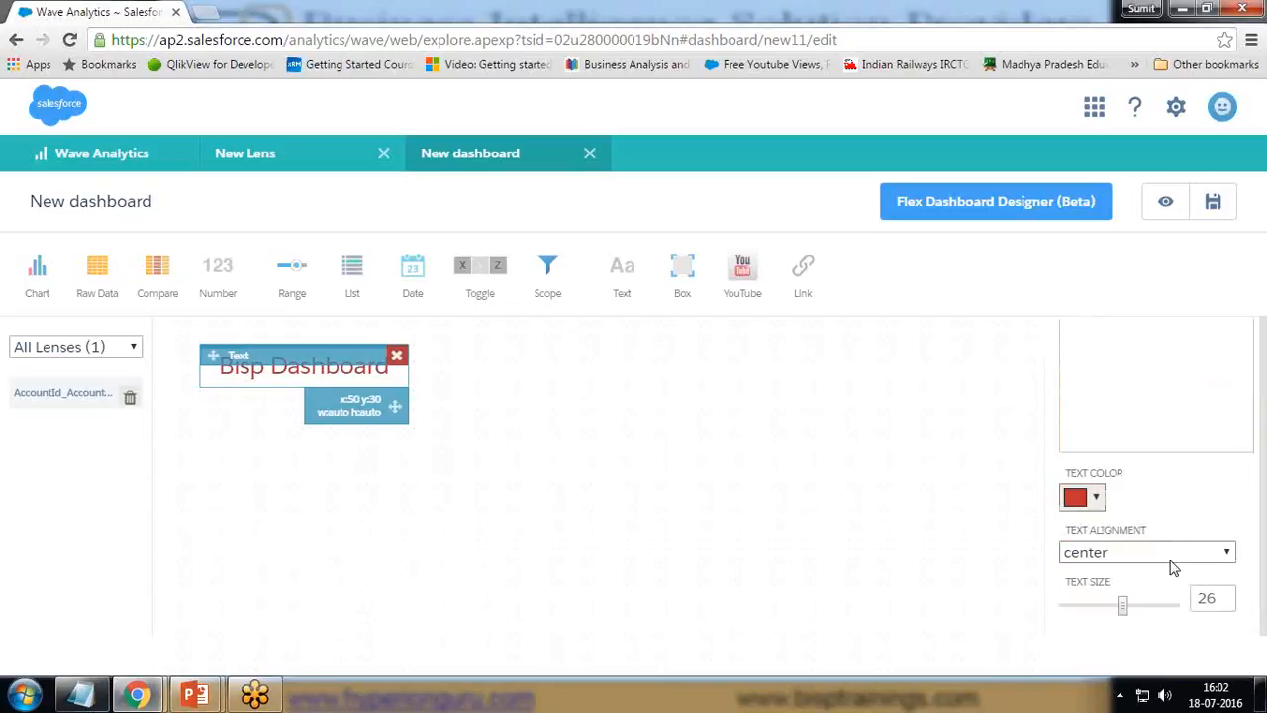
{"action": "left_click", "coordinate": [1136, 555]}
{"action": "left_click", "coordinate": [1120, 594]}
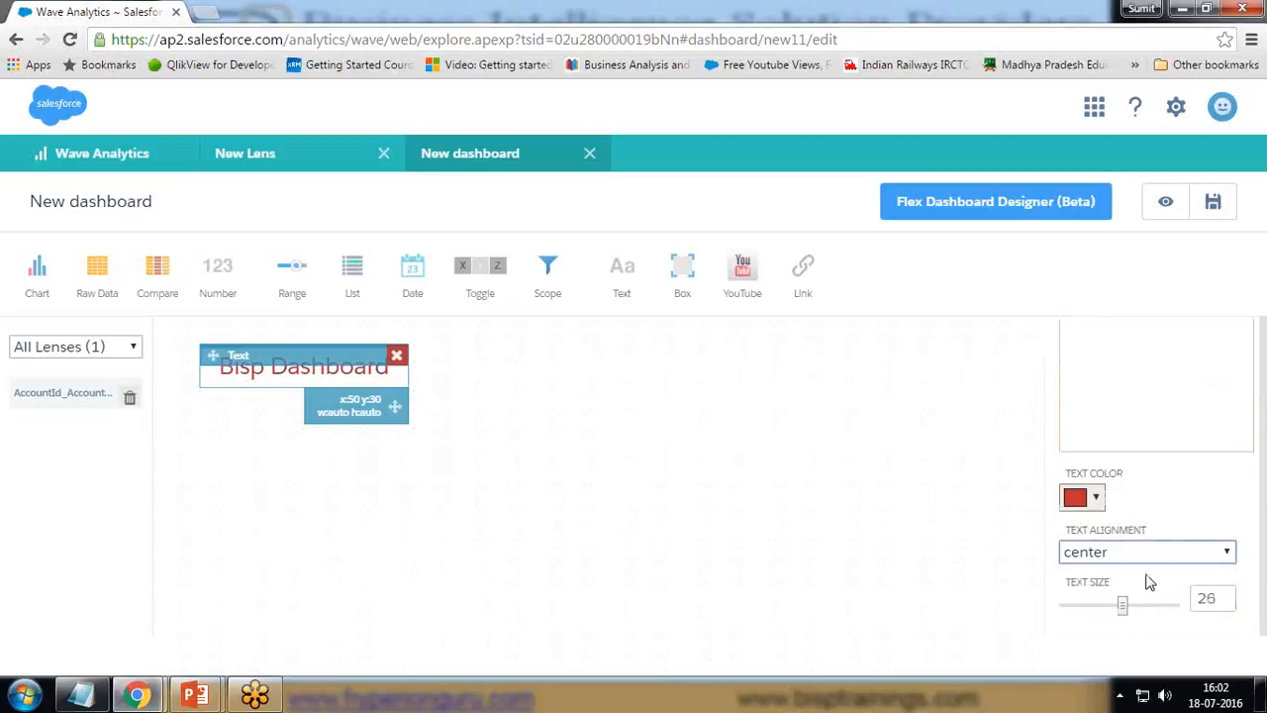
{"action": "mouse_move", "coordinate": [1125, 607]}
{"action": "left_mouse_down"}
{"action": "mouse_move", "coordinate": [1174, 608]}
{"action": "mouse_move", "coordinate": [1131, 607]}
{"action": "left_mouse_up"}
{"action": "mouse_move", "coordinate": [320, 348]}
{"action": "left_mouse_down"}
{"action": "mouse_move", "coordinate": [880, 341]}
{"action": "mouse_move", "coordinate": [303, 339]}
{"action": "mouse_move", "coordinate": [322, 339]}
{"action": "left_mouse_up"}
{"action": "left_click", "coordinate": [362, 542]}
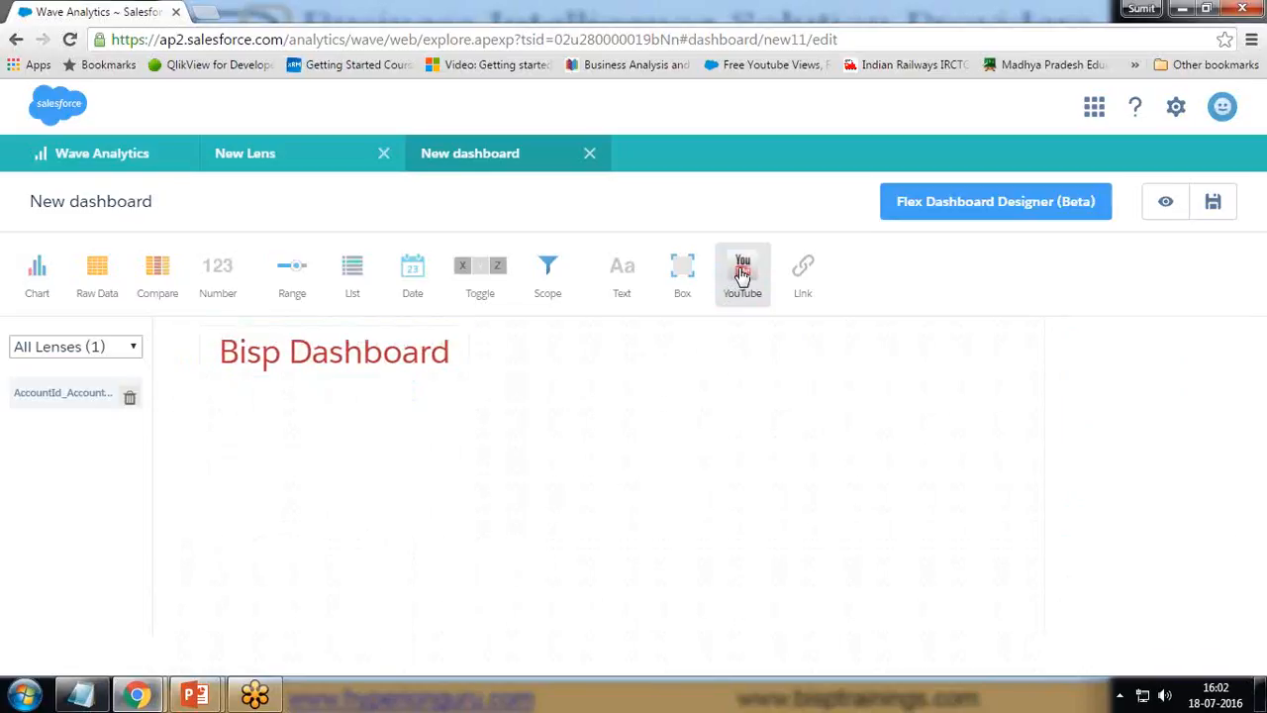
Try out a YouTube widget beside the heading and remove it from the dashboard.
{"action": "left_click", "coordinate": [735, 283]}
{"action": "left_click", "coordinate": [1099, 397]}
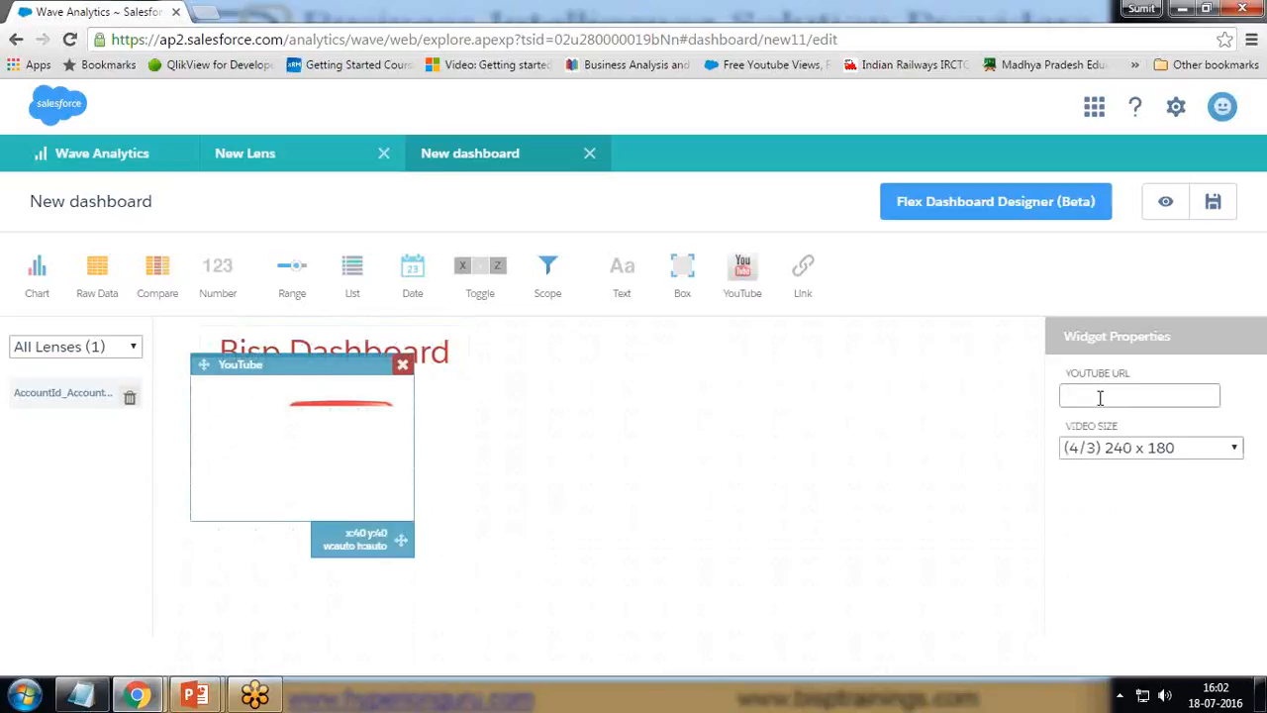
{"action": "left_click_drag", "start_coordinate": [278, 365], "coordinate": [581, 348]}
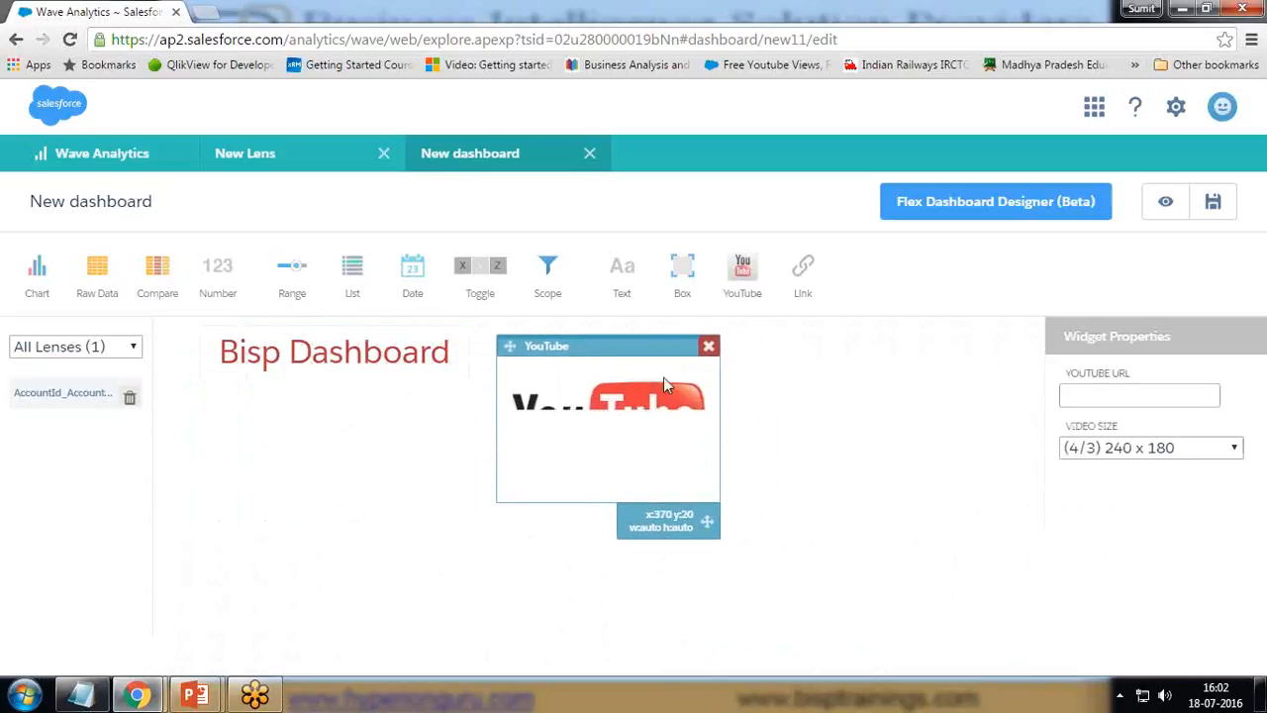
{"action": "left_click", "coordinate": [709, 347]}
Try out a link widget beside the heading and remove it from the dashboard.
{"action": "left_click", "coordinate": [811, 277]}
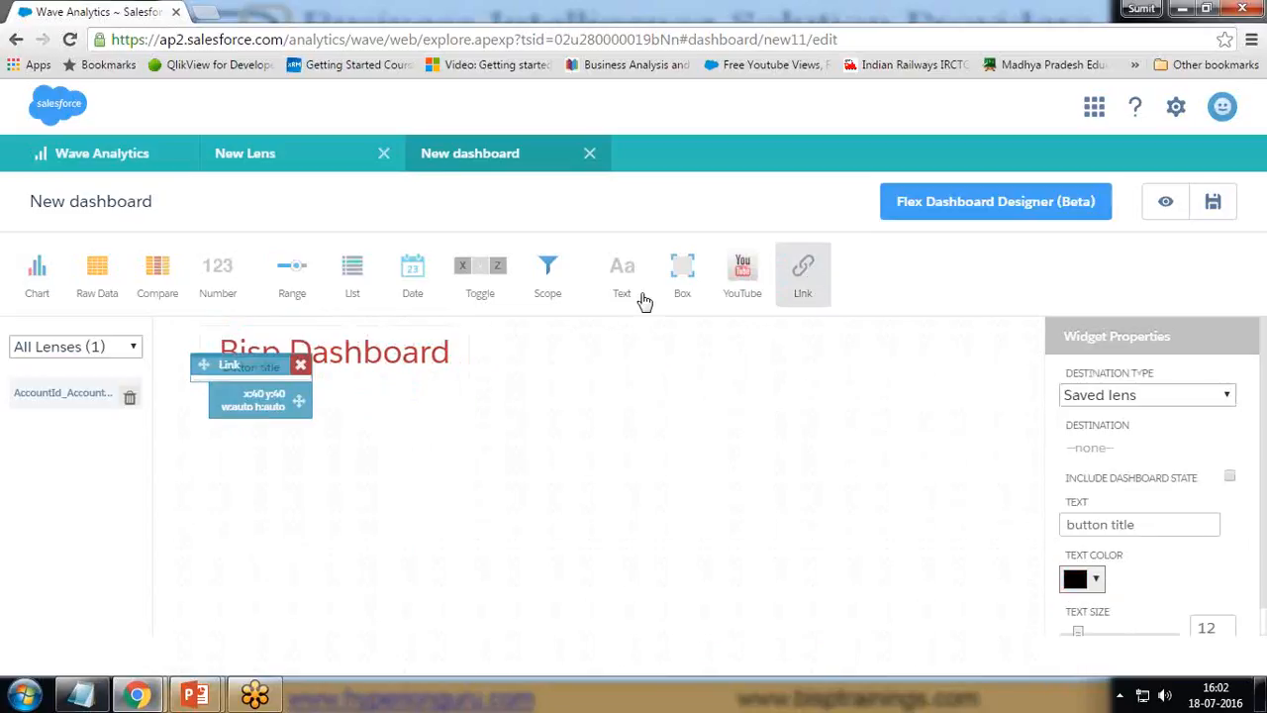
{"action": "left_click_drag", "start_coordinate": [241, 361], "coordinate": [549, 356]}
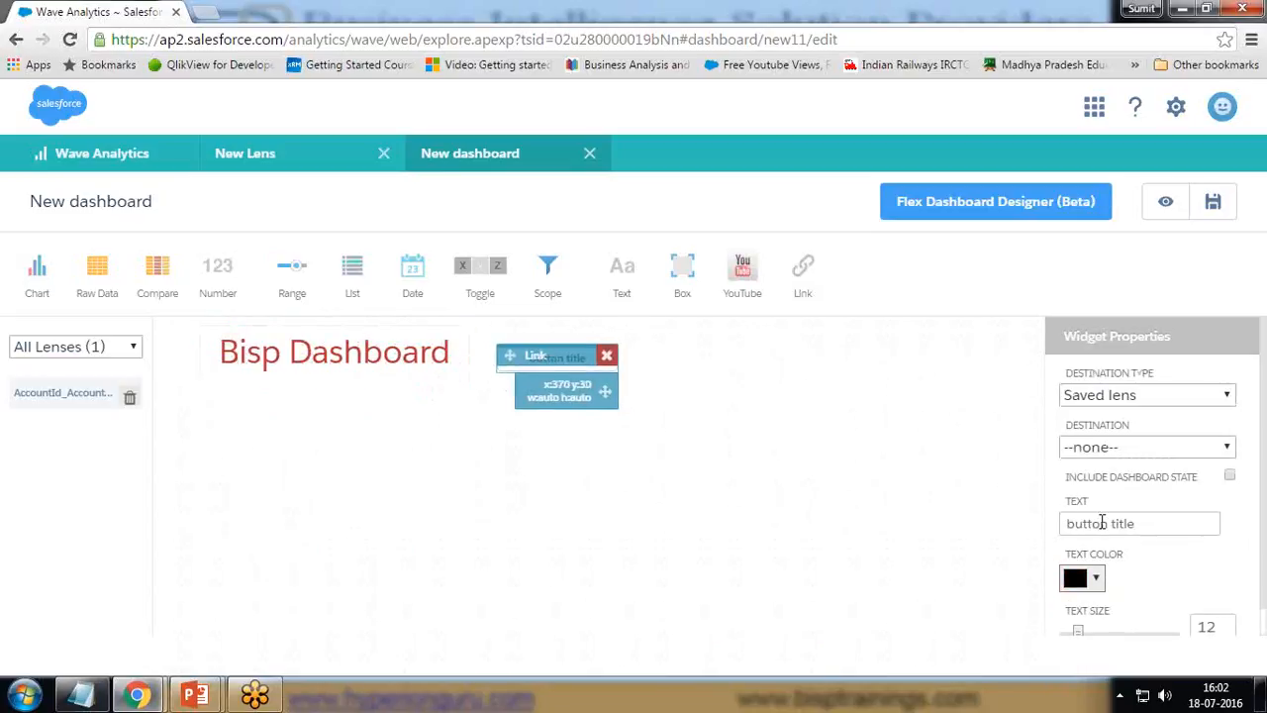
{"action": "left_click", "coordinate": [607, 356]}
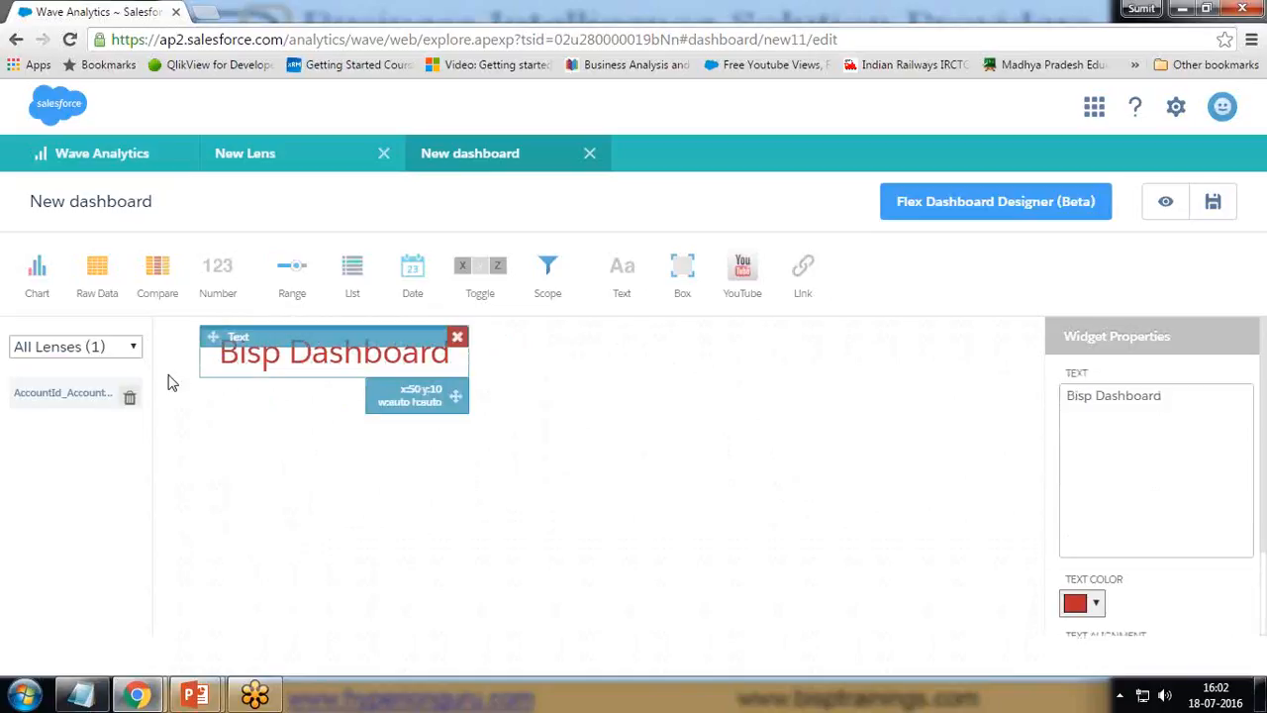
{"action": "left_click", "coordinate": [392, 517]}
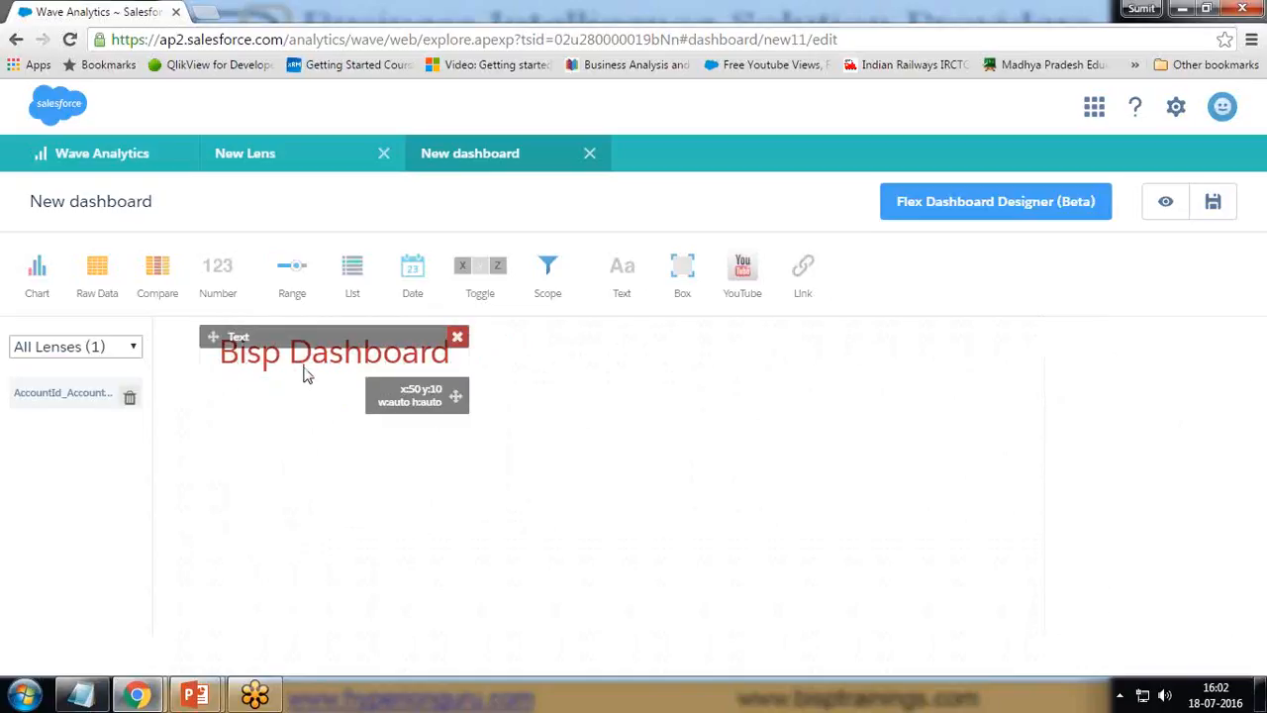
Add a chart widget below the heading at x 80, y 90, sized 410 wide by 230 high.
{"action": "left_click", "coordinate": [255, 155]}
{"action": "left_click", "coordinate": [457, 151]}
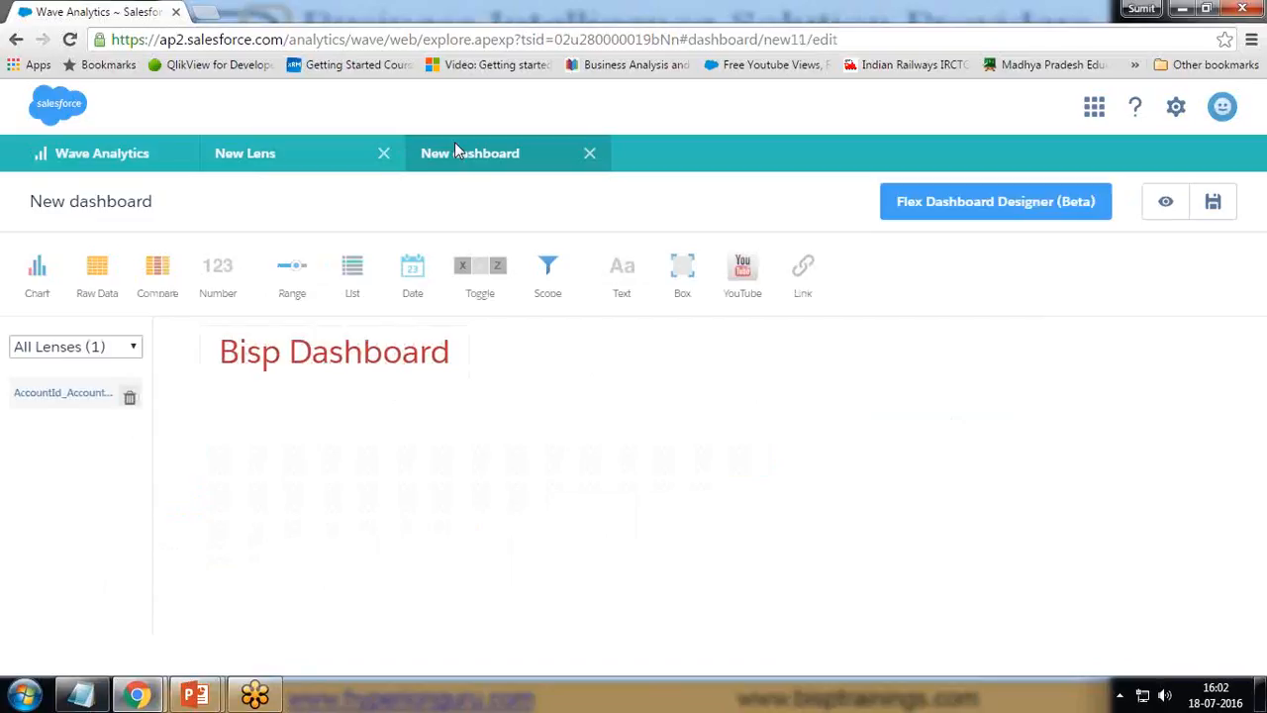
{"action": "left_click", "coordinate": [37, 277]}
{"action": "left_click_drag", "start_coordinate": [364, 372], "coordinate": [675, 359]}
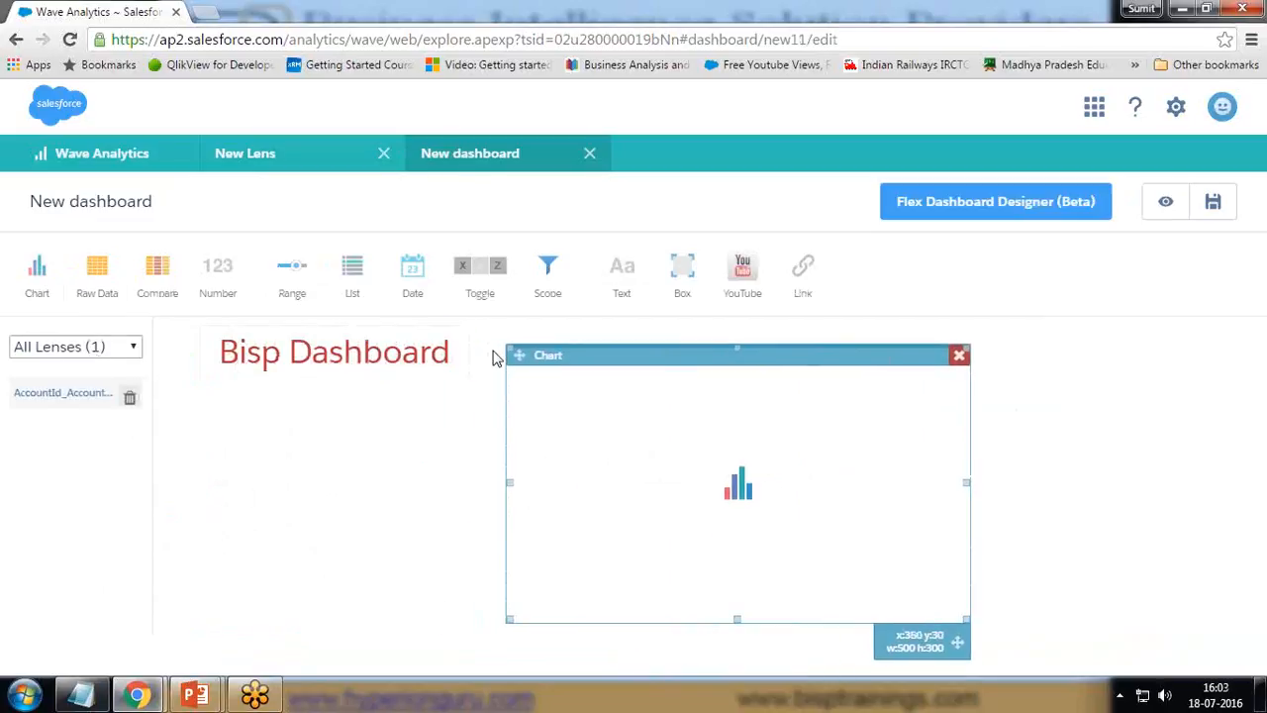
{"action": "left_click_drag", "start_coordinate": [507, 347], "coordinate": [294, 408]}
Assign the clipped AccountId_AccountSource lens to the chart widget and enlarge the widget.
{"action": "left_click_drag", "start_coordinate": [43, 396], "coordinate": [141, 426]}
{"action": "left_click", "coordinate": [58, 447]}
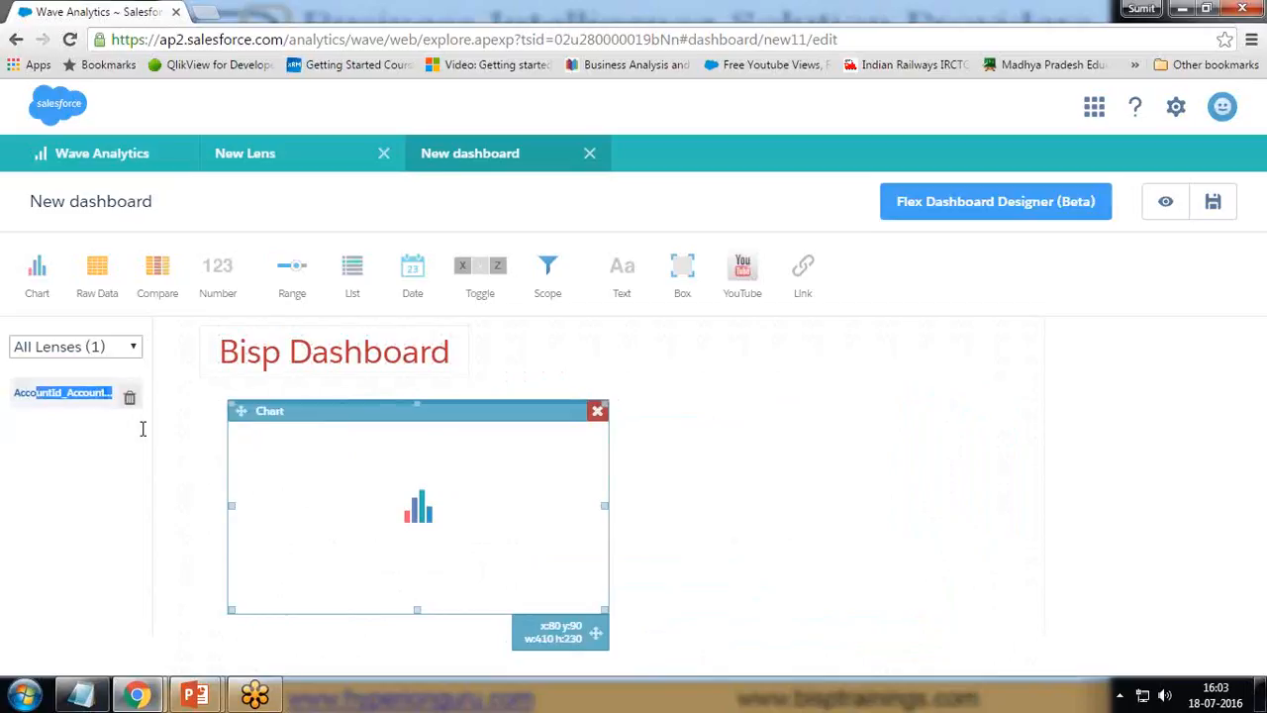
{"action": "left_click", "coordinate": [50, 446]}
{"action": "left_click", "coordinate": [38, 399]}
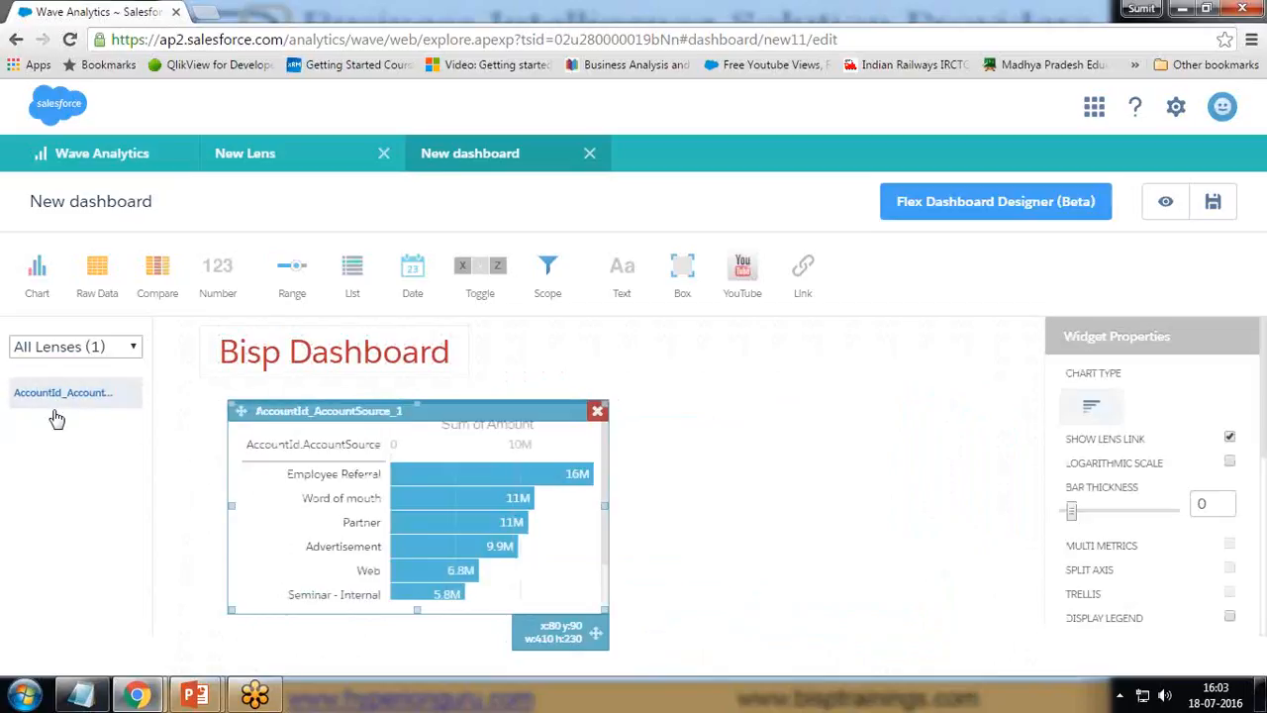
{"action": "left_click_drag", "start_coordinate": [335, 410], "coordinate": [332, 410]}
{"action": "left_click_drag", "start_coordinate": [594, 603], "coordinate": [648, 639]}
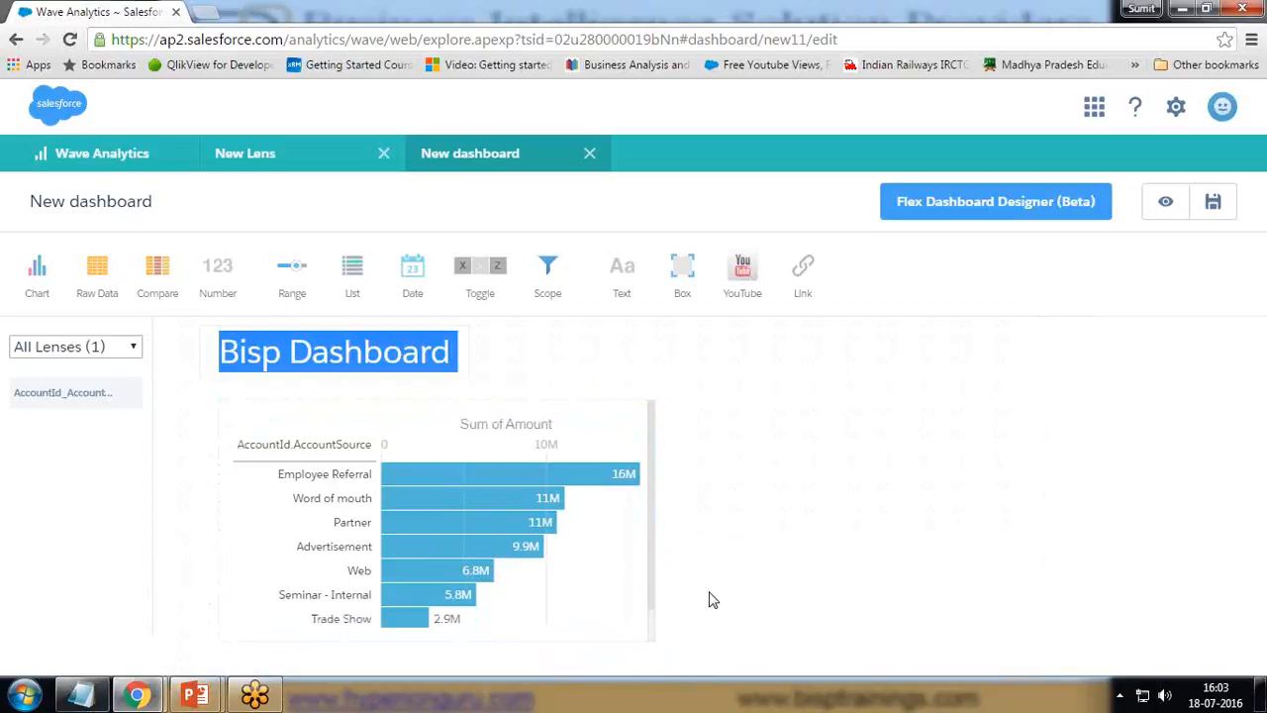
{"action": "left_click", "coordinate": [592, 595]}
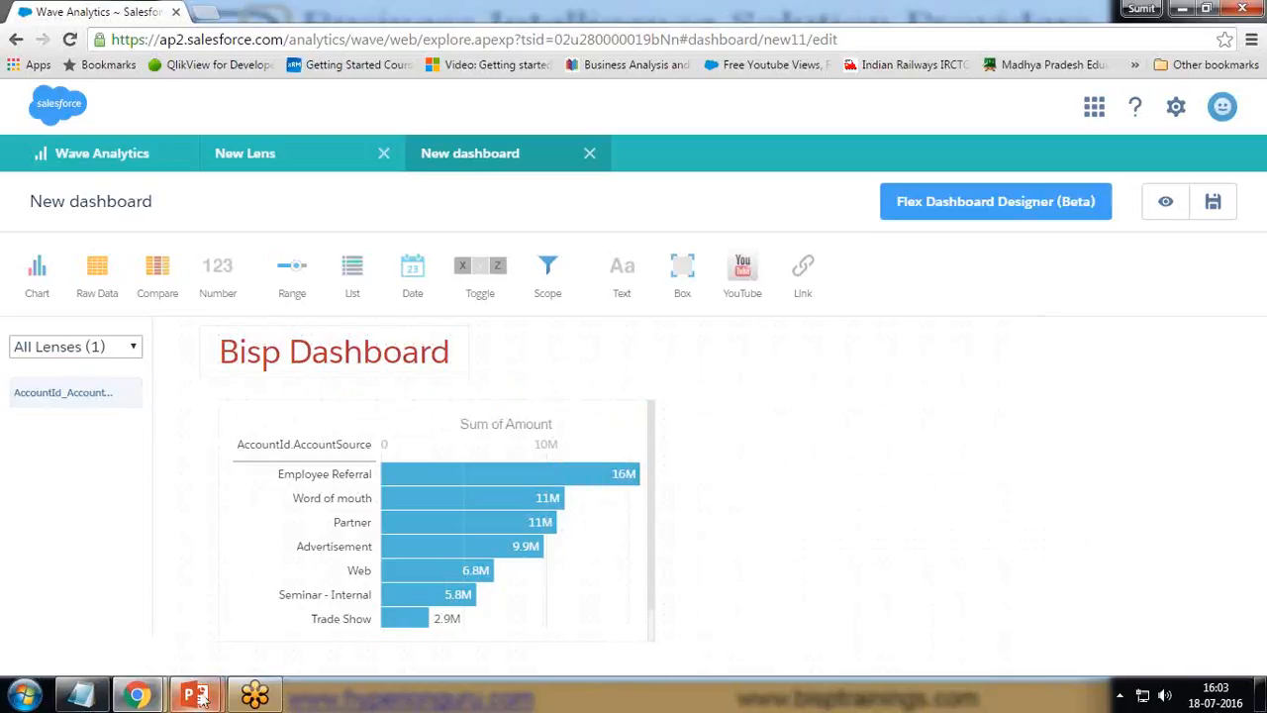
Review the remaining business requirements on the PowerPoint slide and return to the browser.
{"action": "mouse_move", "coordinate": [195, 695]}
{"action": "left_click", "coordinate": [317, 599]}
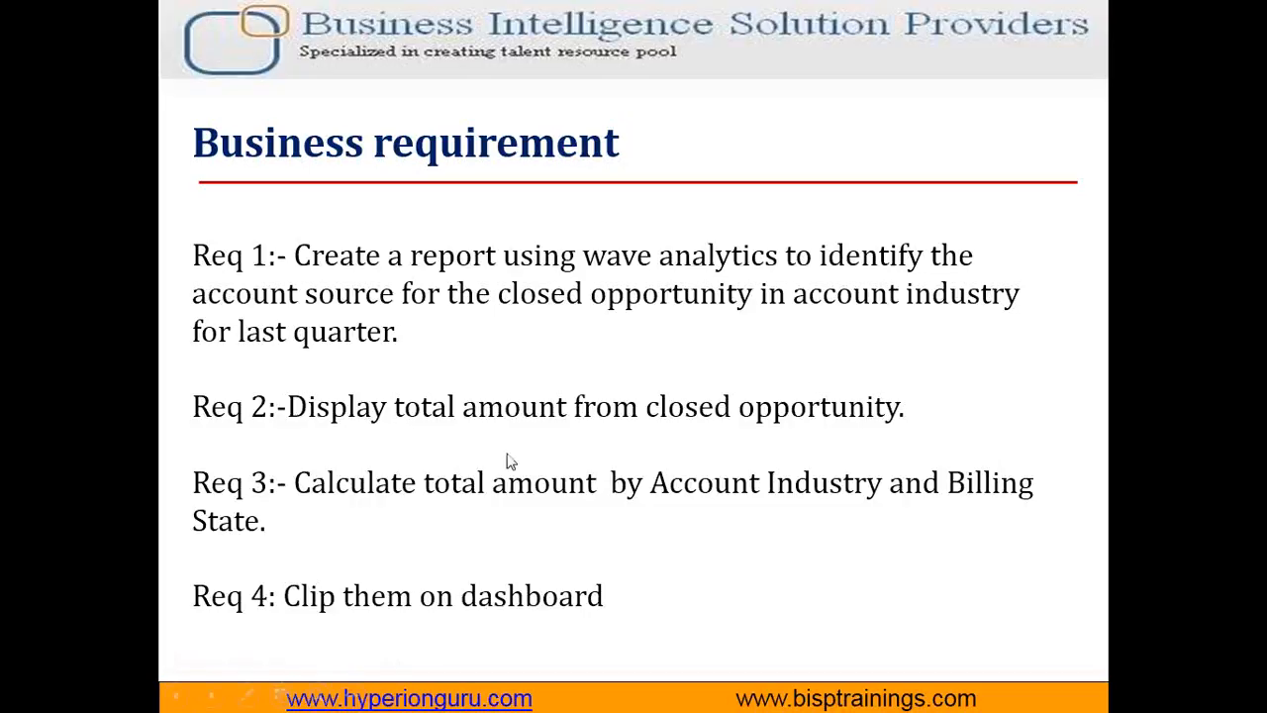
{"action": "key", "text": "alt+Tab"}
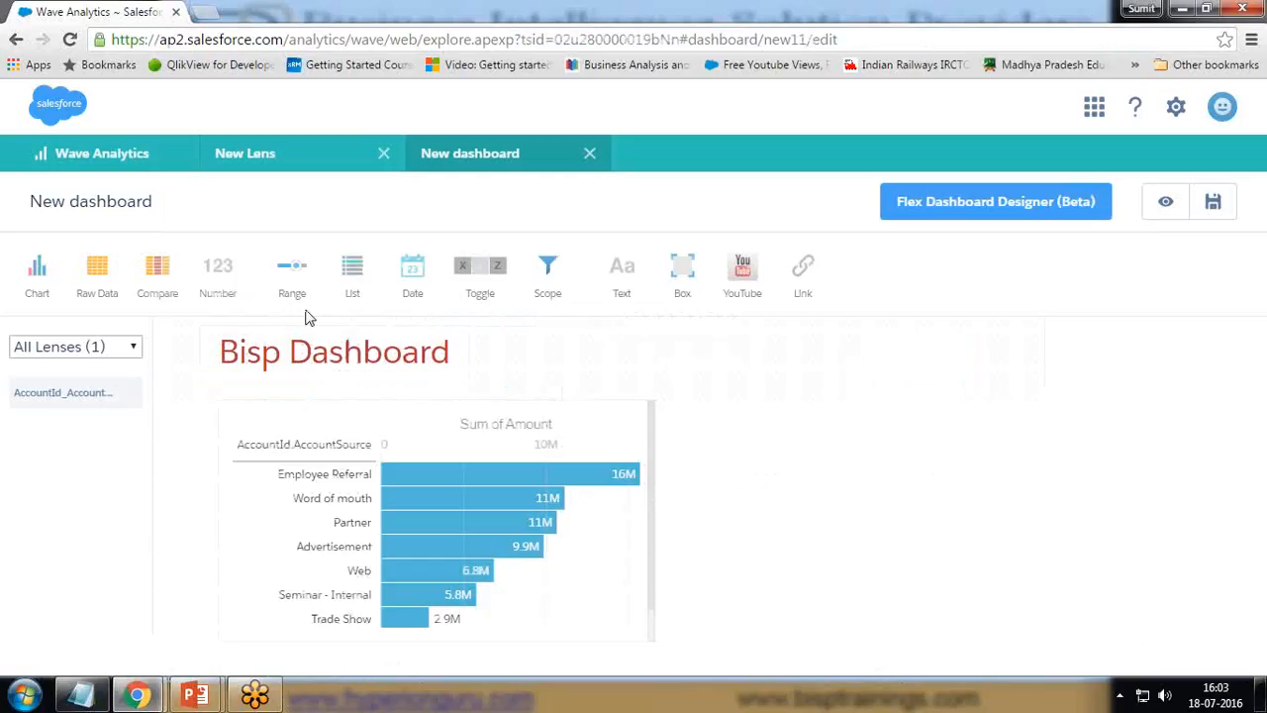
Remove the Close Date and Forecast Category filters and the AccountId.AccountSource grouping from the original lens.
{"action": "left_click", "coordinate": [259, 155]}
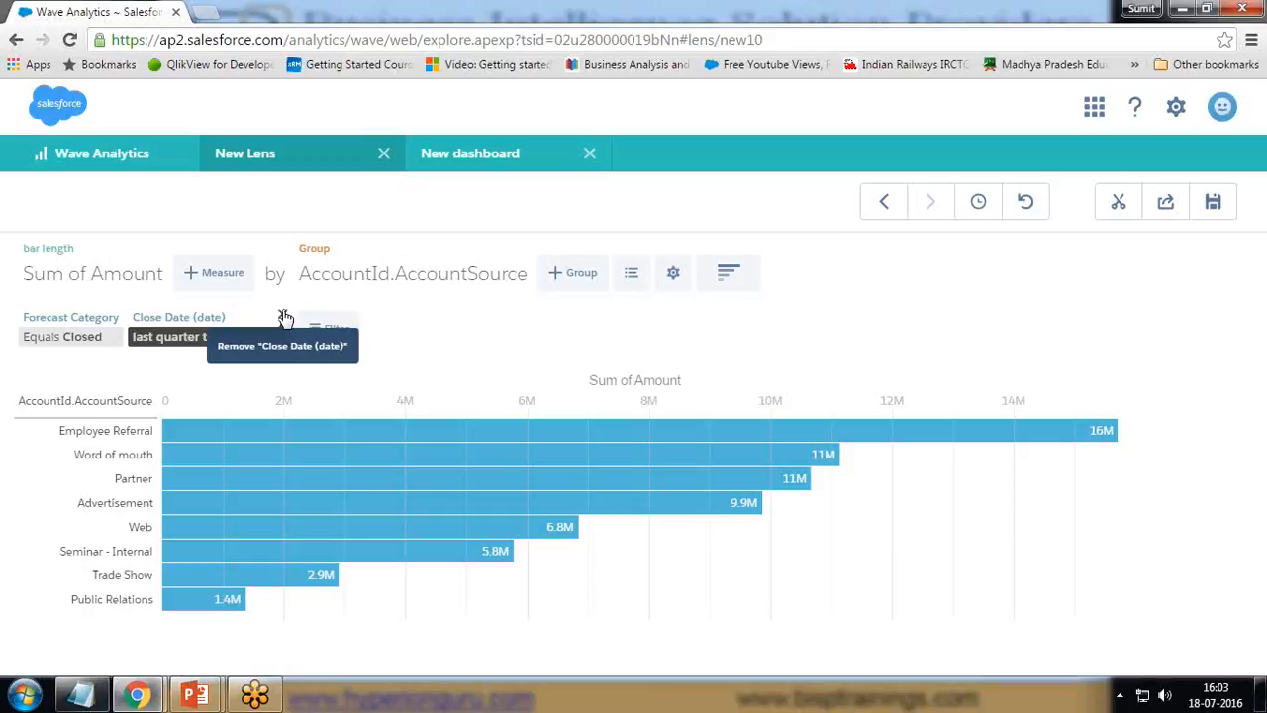
{"action": "left_click", "coordinate": [284, 317]}
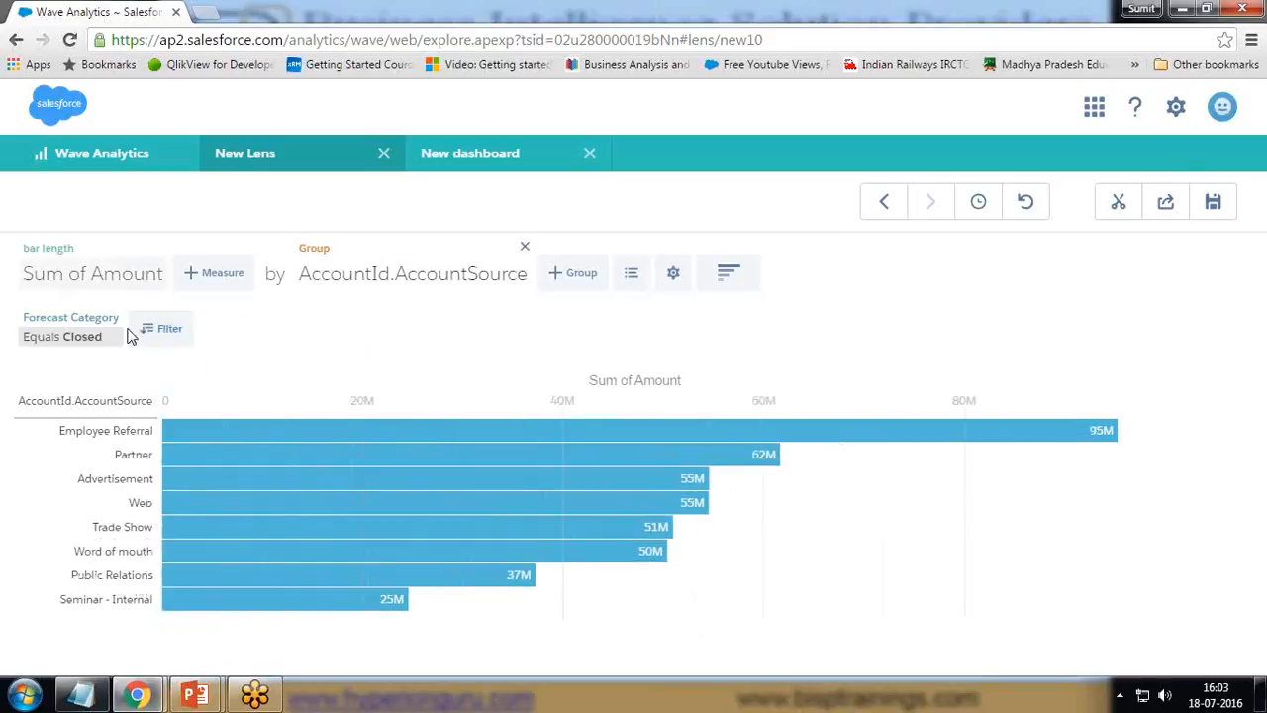
{"action": "left_click", "coordinate": [980, 205]}
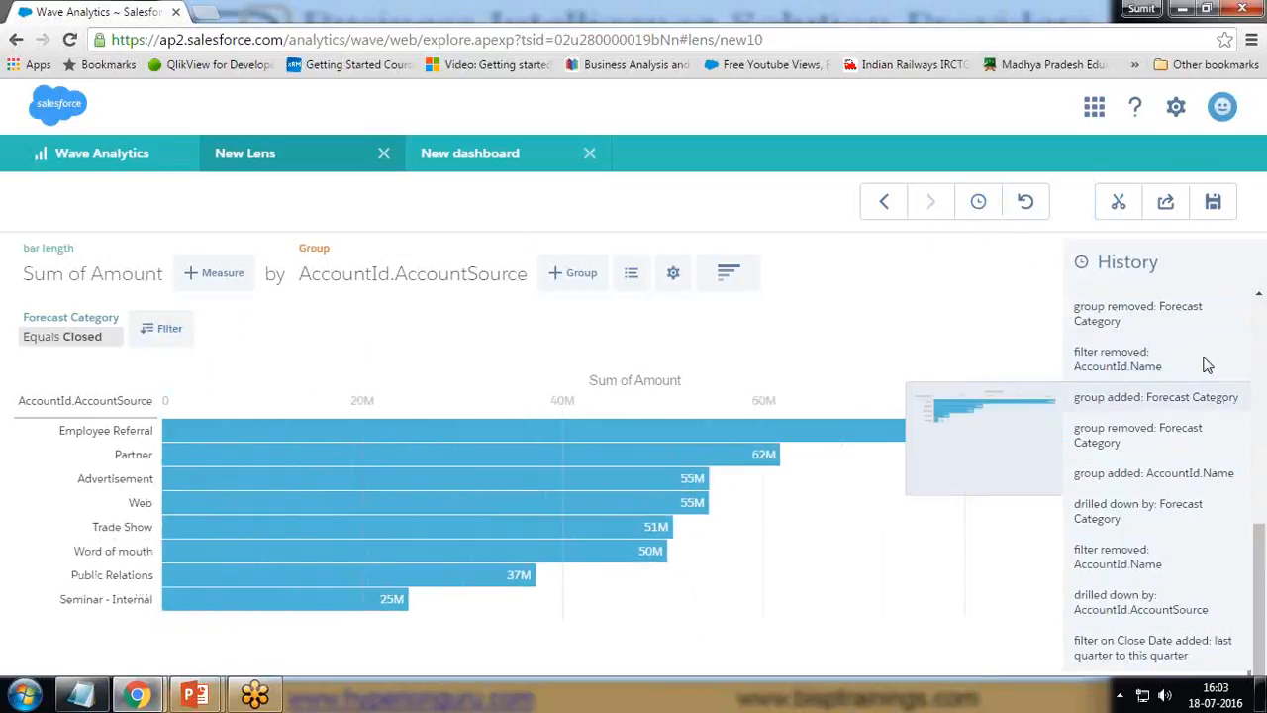
{"action": "scroll", "coordinate": [1109, 341], "scroll_direction": "up", "scroll_amount": 10}
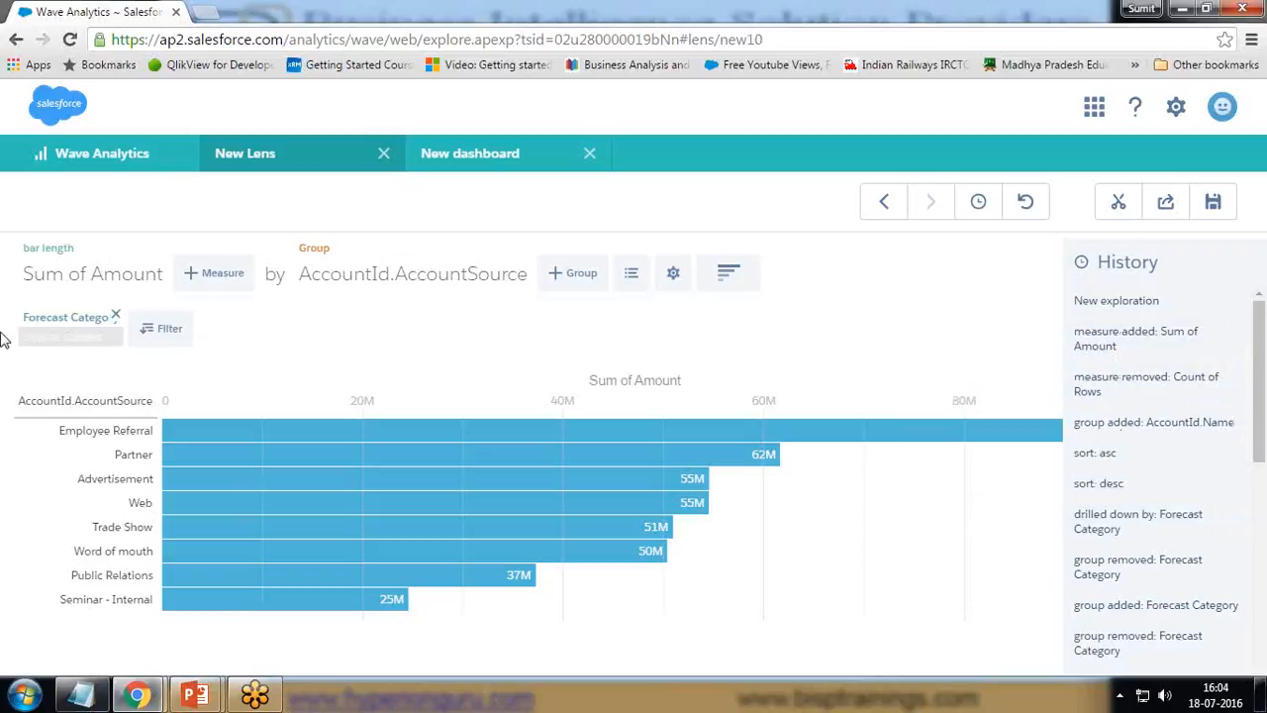
{"action": "left_click", "coordinate": [115, 315]}
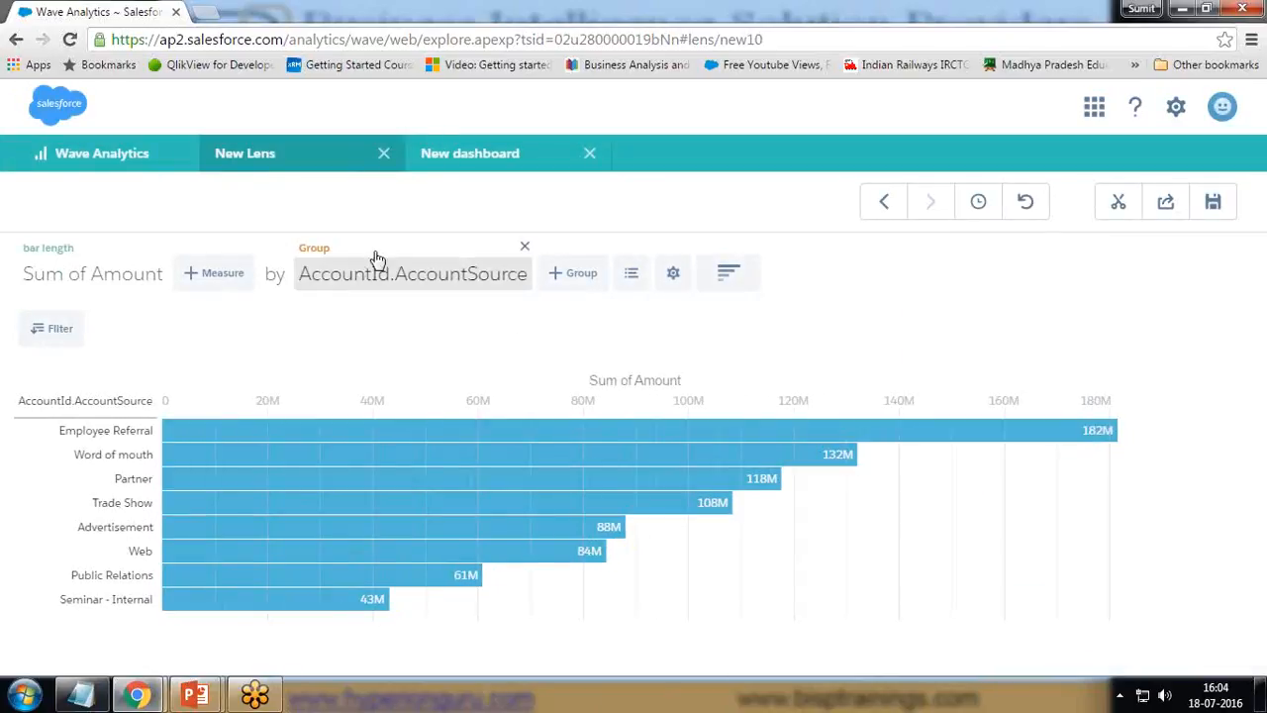
{"action": "left_click", "coordinate": [523, 247]}
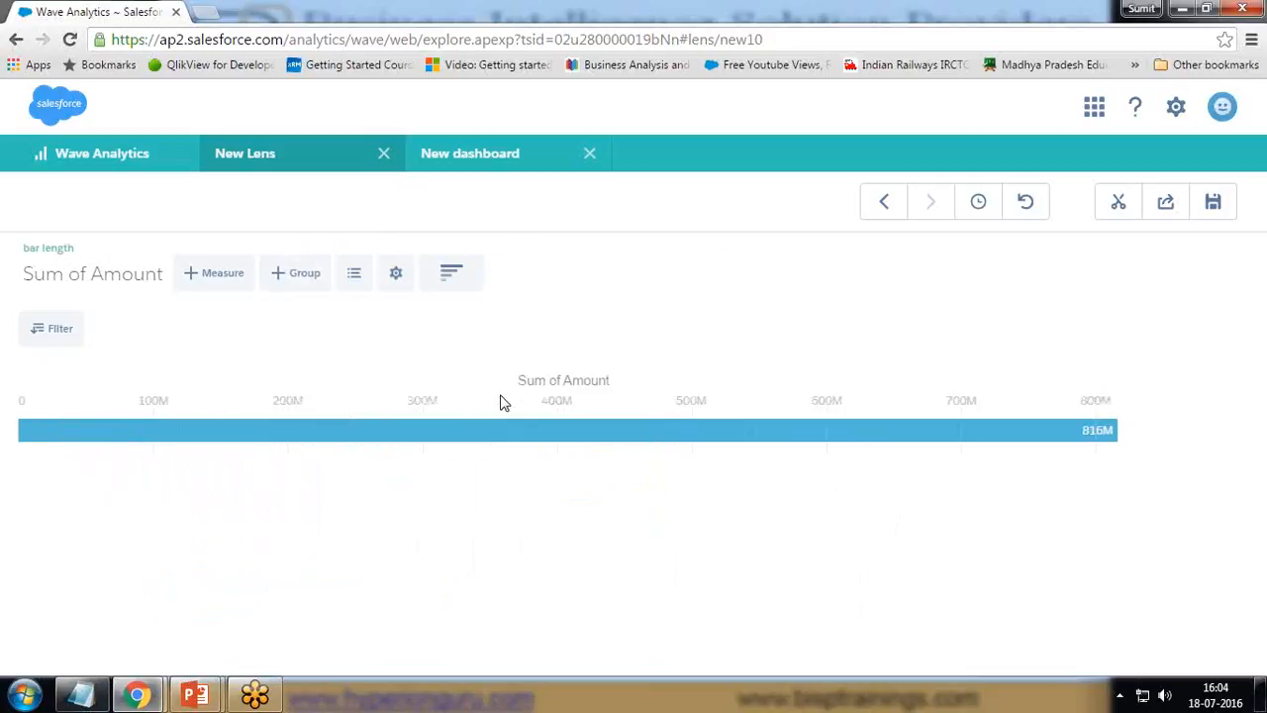
Recheck the total-amount requirement on the PowerPoint slide, return to the browser and group the lens by Name.
{"action": "key", "text": "alt+Tab"}
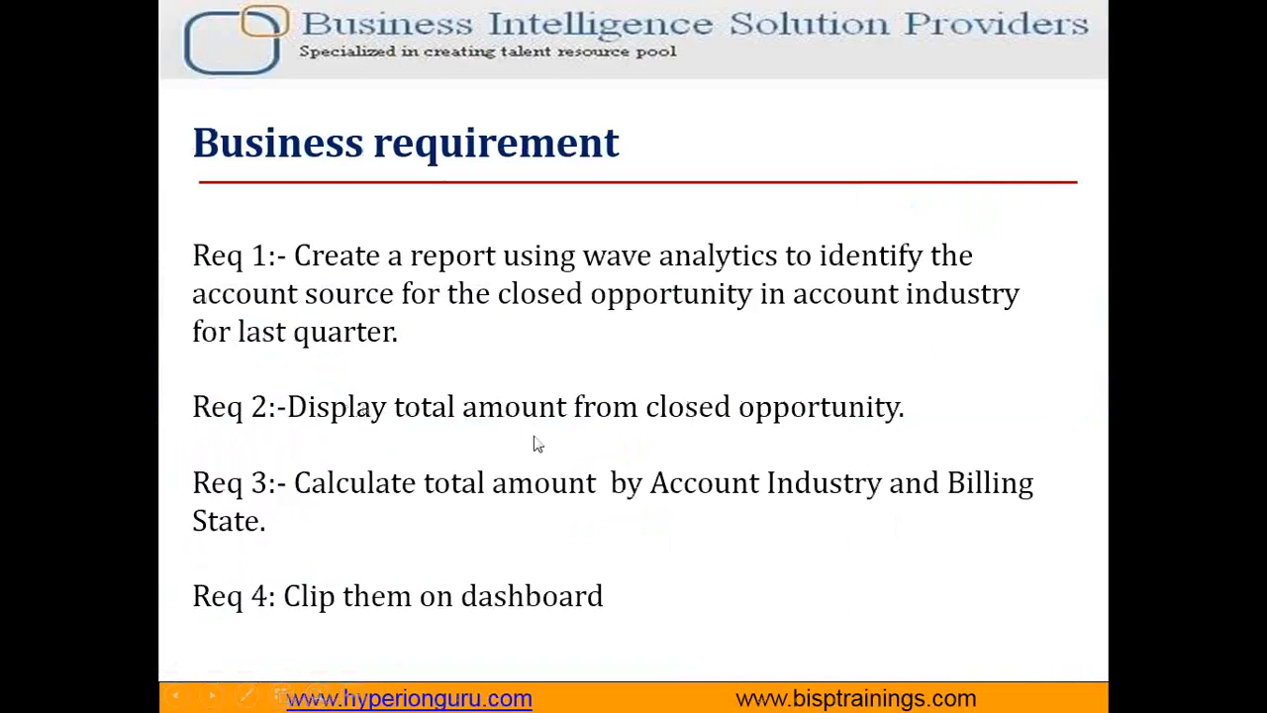
{"action": "key", "text": "alt+Tab"}
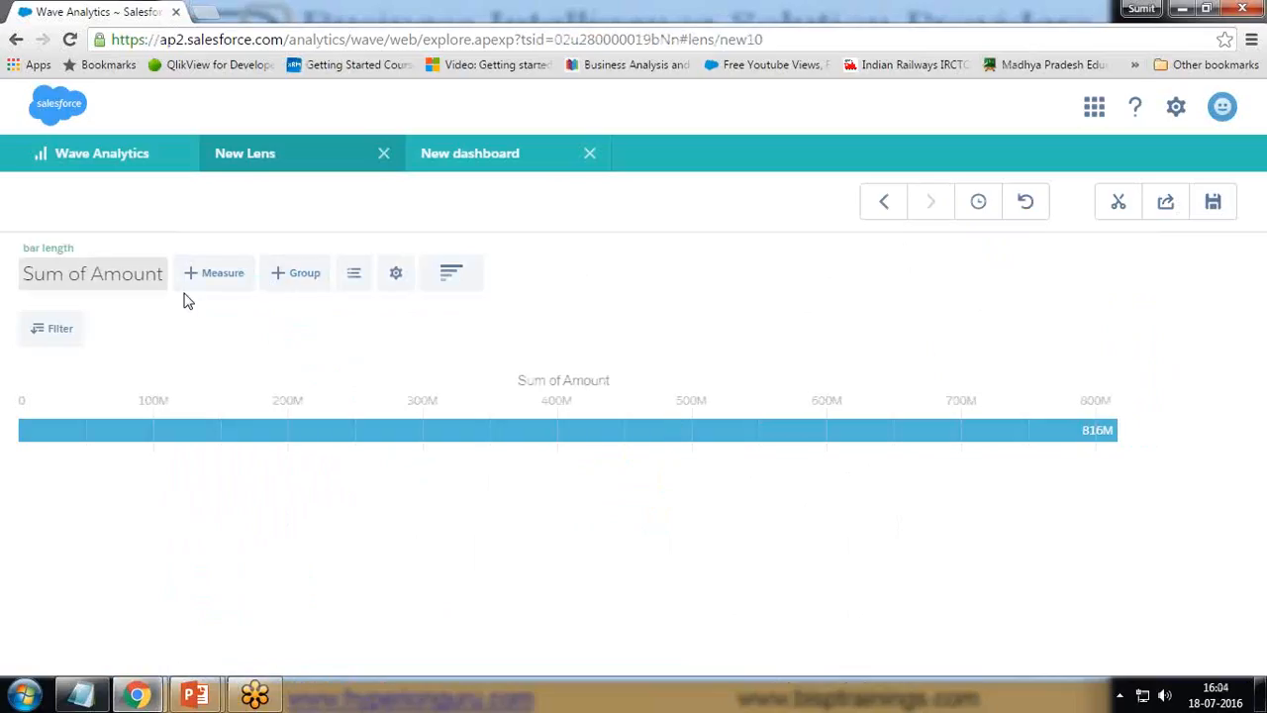
{"action": "left_click", "coordinate": [297, 273]}
{"action": "type", "text": "opp"}
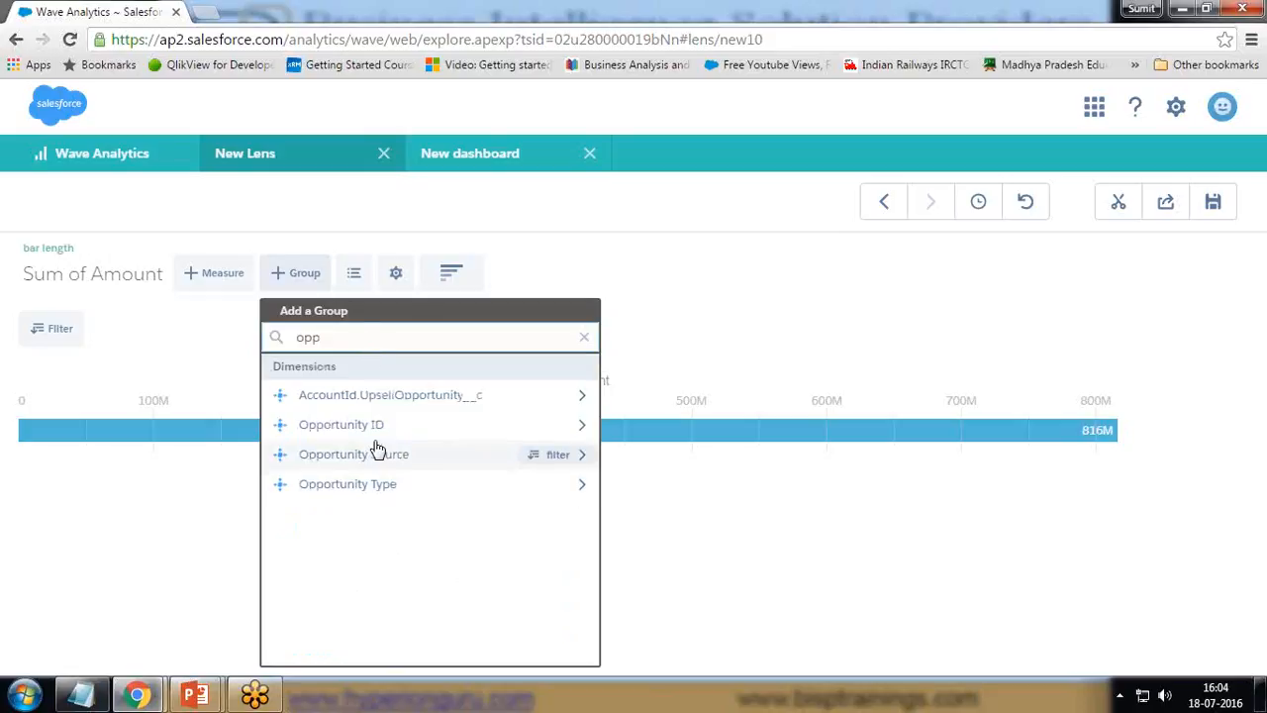
{"action": "key", "text": "BackSpace"}
{"action": "key", "text": "BackSpace"}
{"action": "key", "text": "BackSpace"}
{"action": "type", "text": "name"}
{"action": "left_click", "coordinate": [327, 436]}
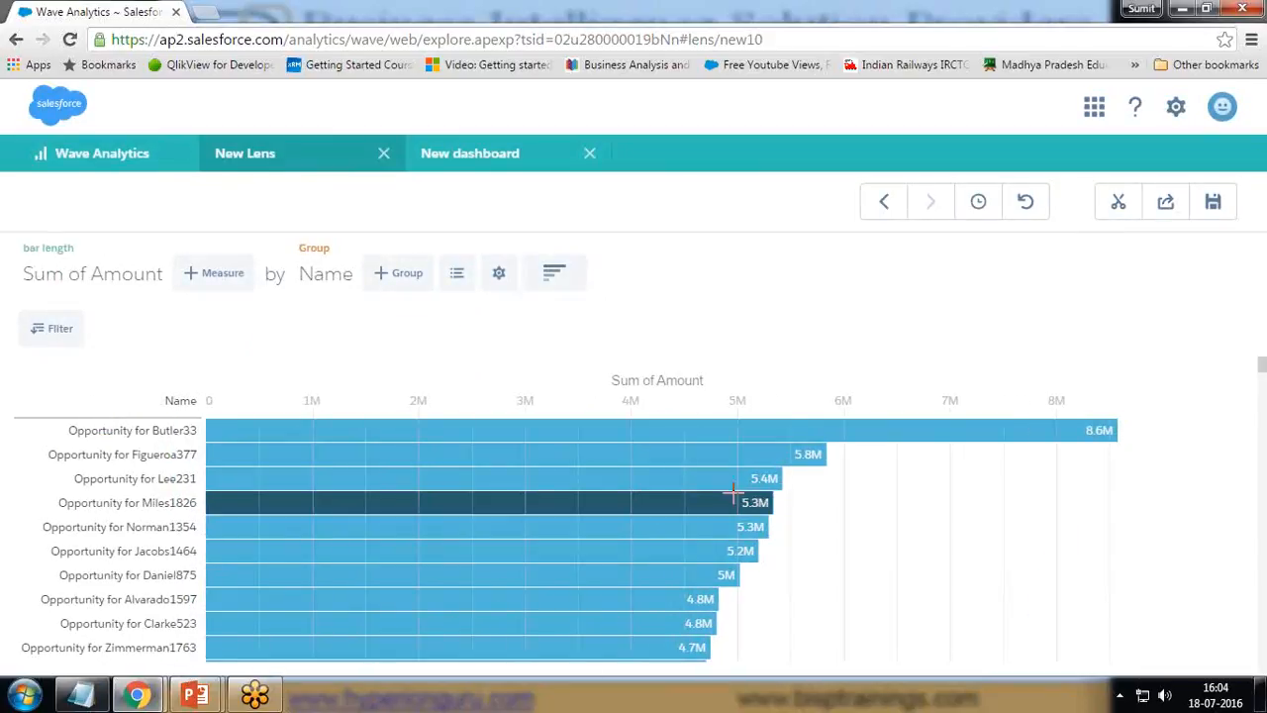
Browse the Sum of Amount by Name chart and the available Sum measures against the requirements slide.
{"action": "scroll", "coordinate": [784, 493], "scroll_direction": "down", "scroll_amount": 5}
{"action": "scroll", "coordinate": [793, 509], "scroll_direction": "up", "scroll_amount": 5}
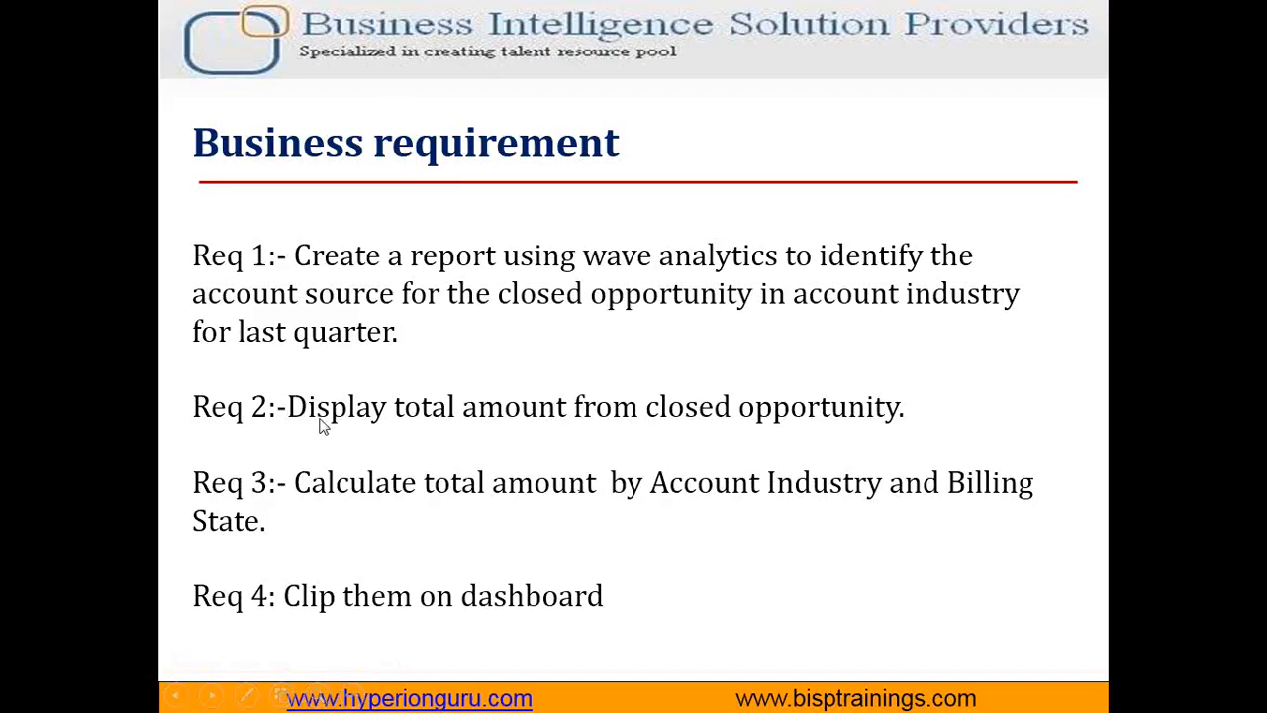
{"action": "key", "text": "alt+Tab"}
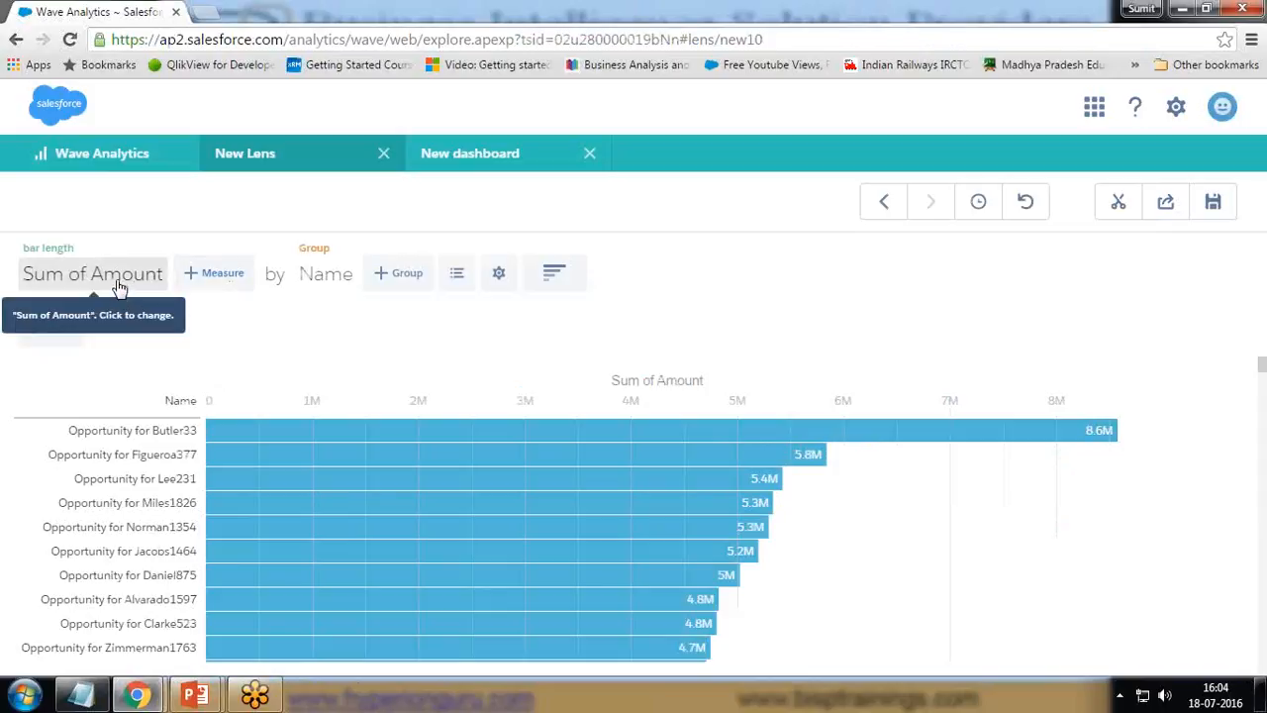
{"action": "left_click", "coordinate": [156, 284]}
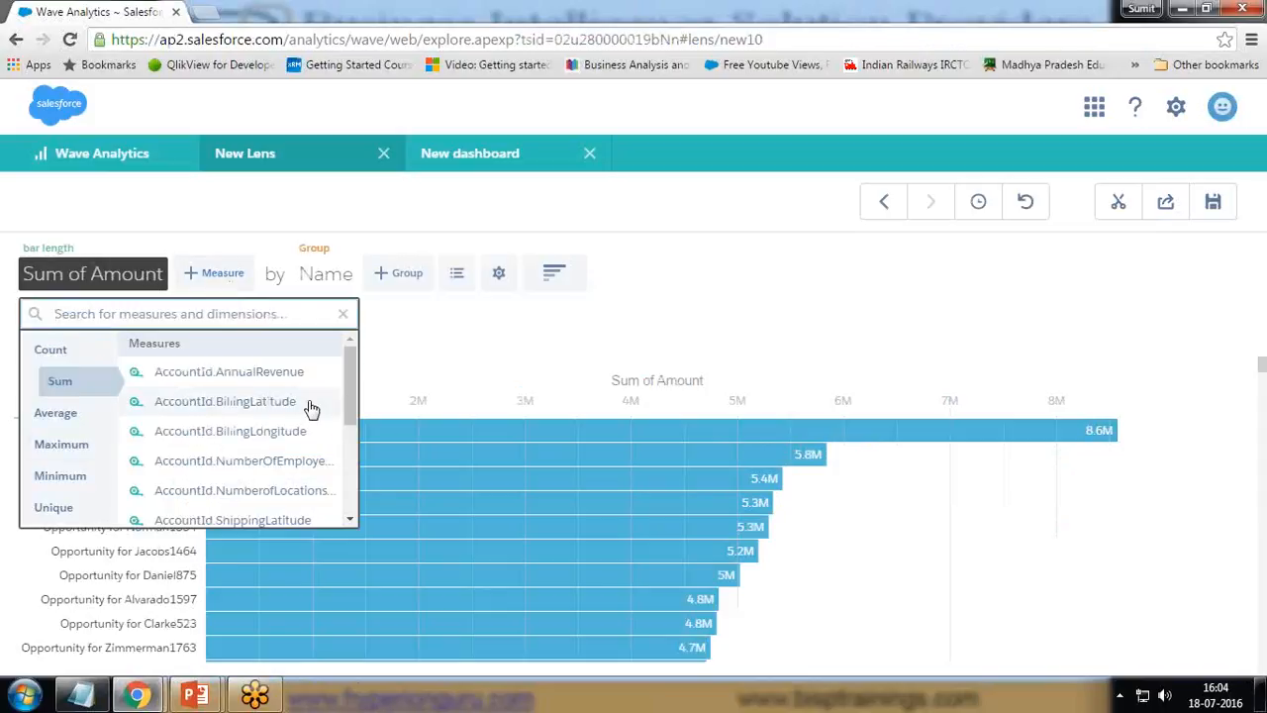
{"action": "scroll", "coordinate": [353, 427], "scroll_direction": "down", "scroll_amount": 3}
{"action": "left_click_drag", "start_coordinate": [352, 434], "coordinate": [429, 323]}
{"action": "left_click", "coordinate": [430, 324]}
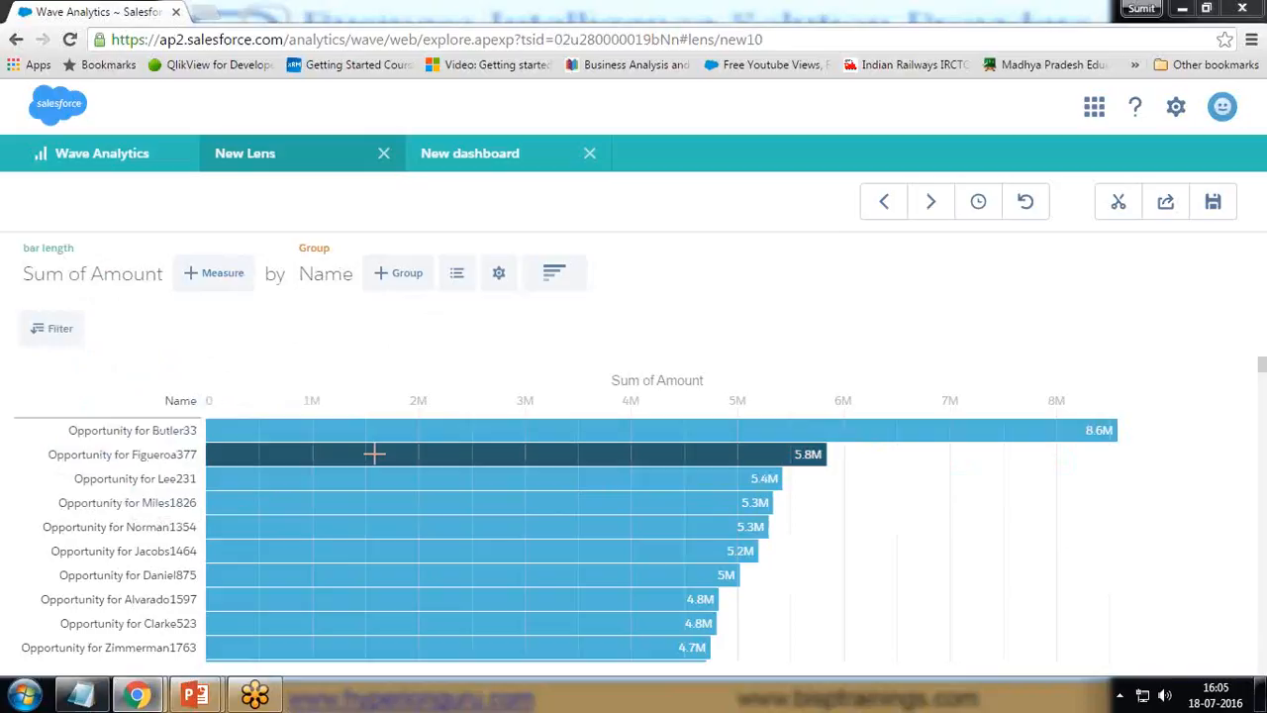
Drill into the bar for Opportunity for Butler33 by Closed.
{"action": "mouse_move", "coordinate": [374, 454]}
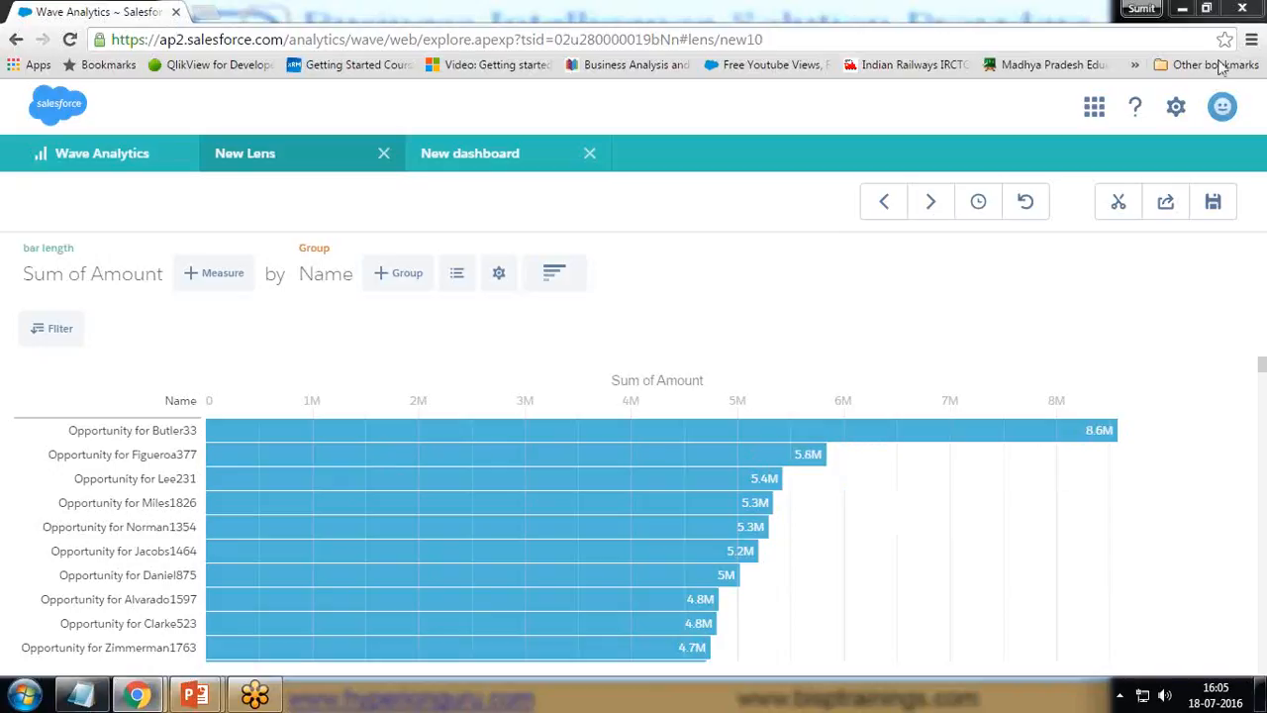
{"action": "left_click", "coordinate": [350, 432]}
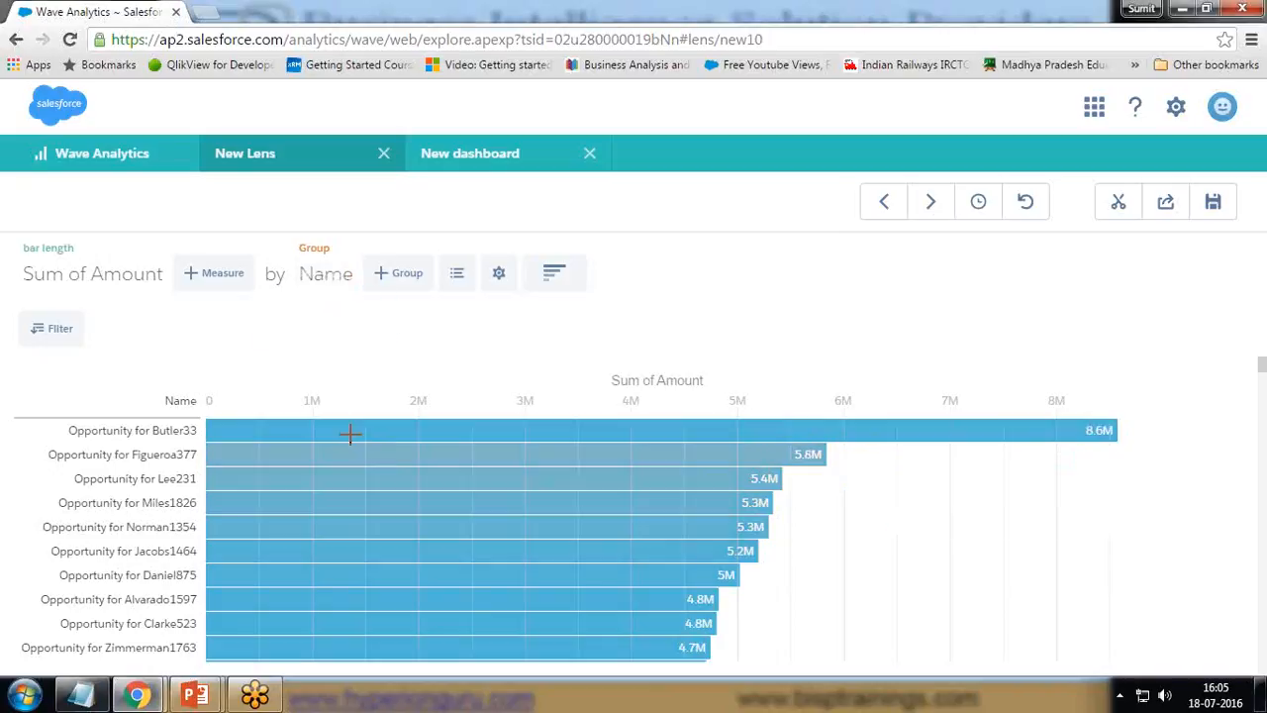
{"action": "type", "text": "clos"}
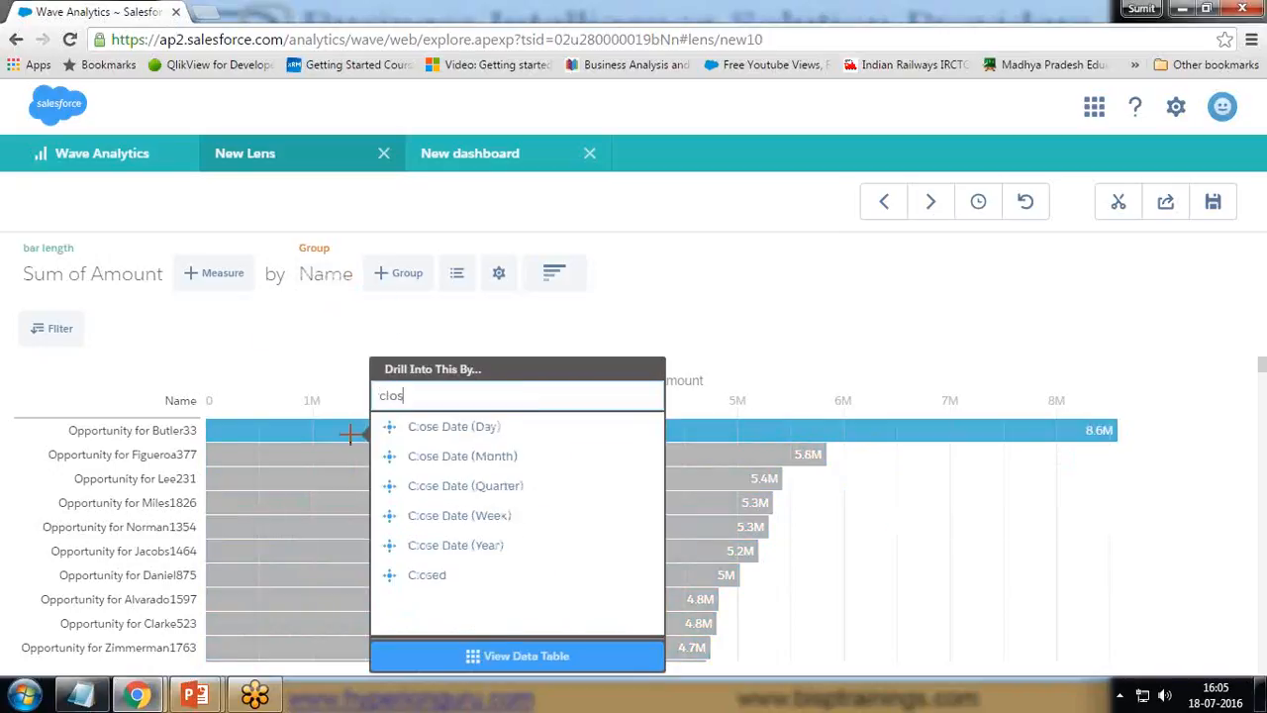
{"action": "left_click", "coordinate": [433, 577]}
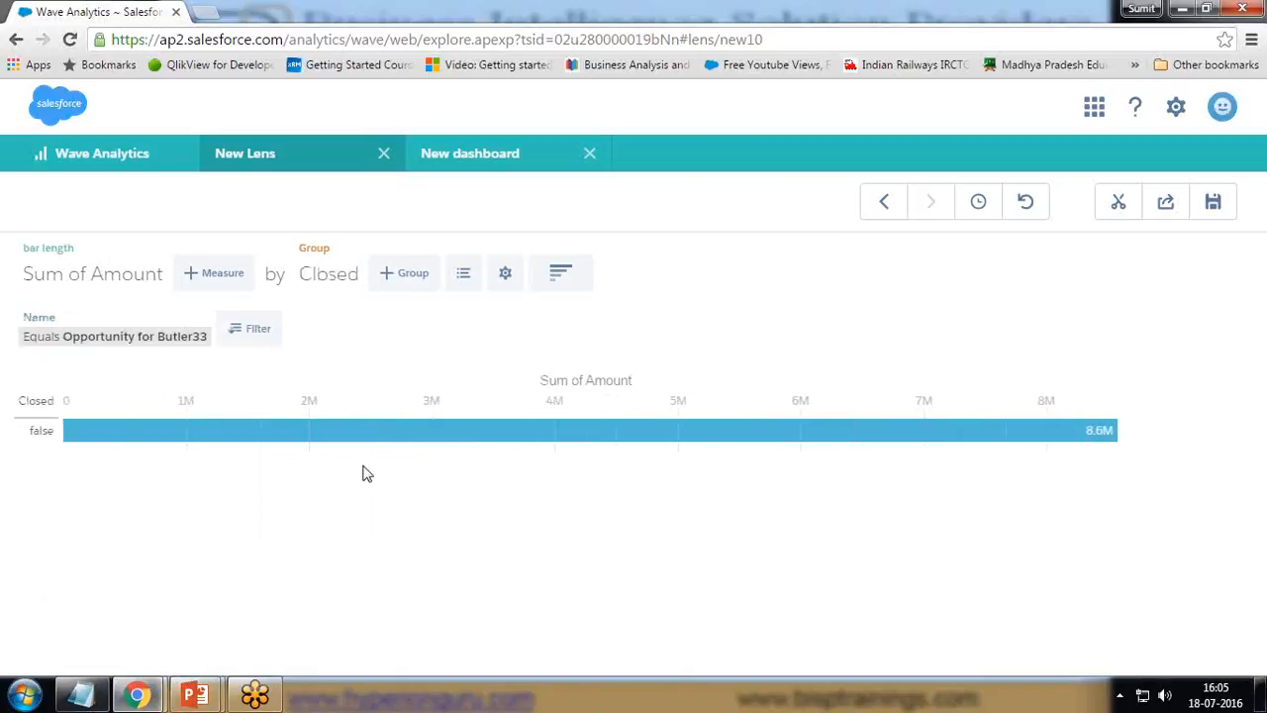
Clip the lens grouped by Closed and return to the new dashboard.
{"action": "mouse_move", "coordinate": [1095, 441]}
{"action": "left_click", "coordinate": [1120, 207]}
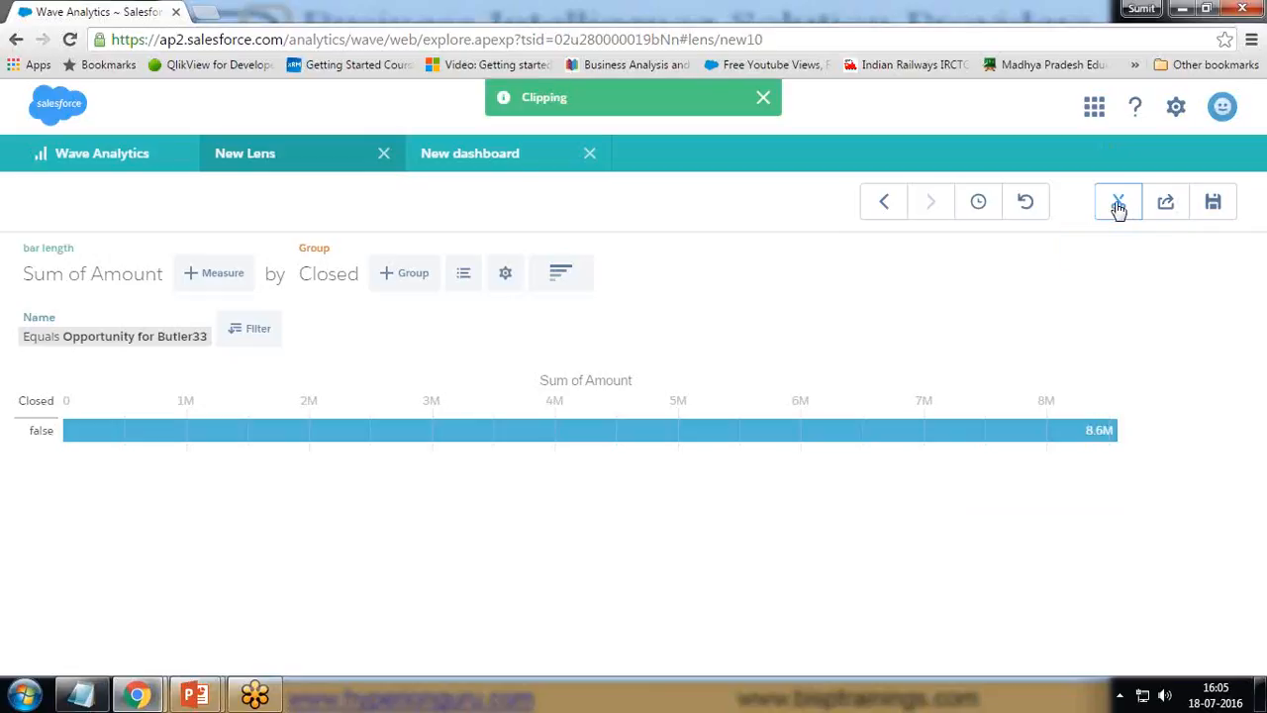
{"action": "left_click", "coordinate": [469, 150]}
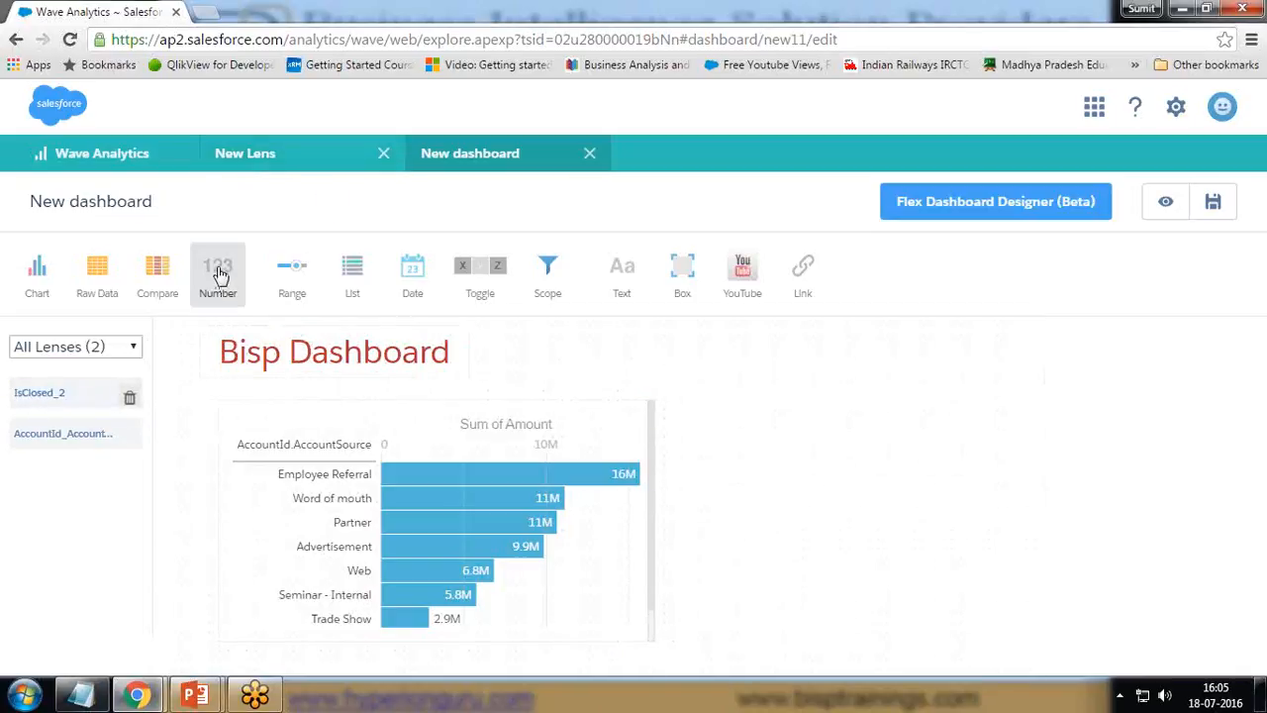
Add a number widget beside the chart at x 580, y 150, and try to assign the IsClosed_2 lens to it.
{"action": "left_click_drag", "start_coordinate": [217, 274], "coordinate": [835, 473]}
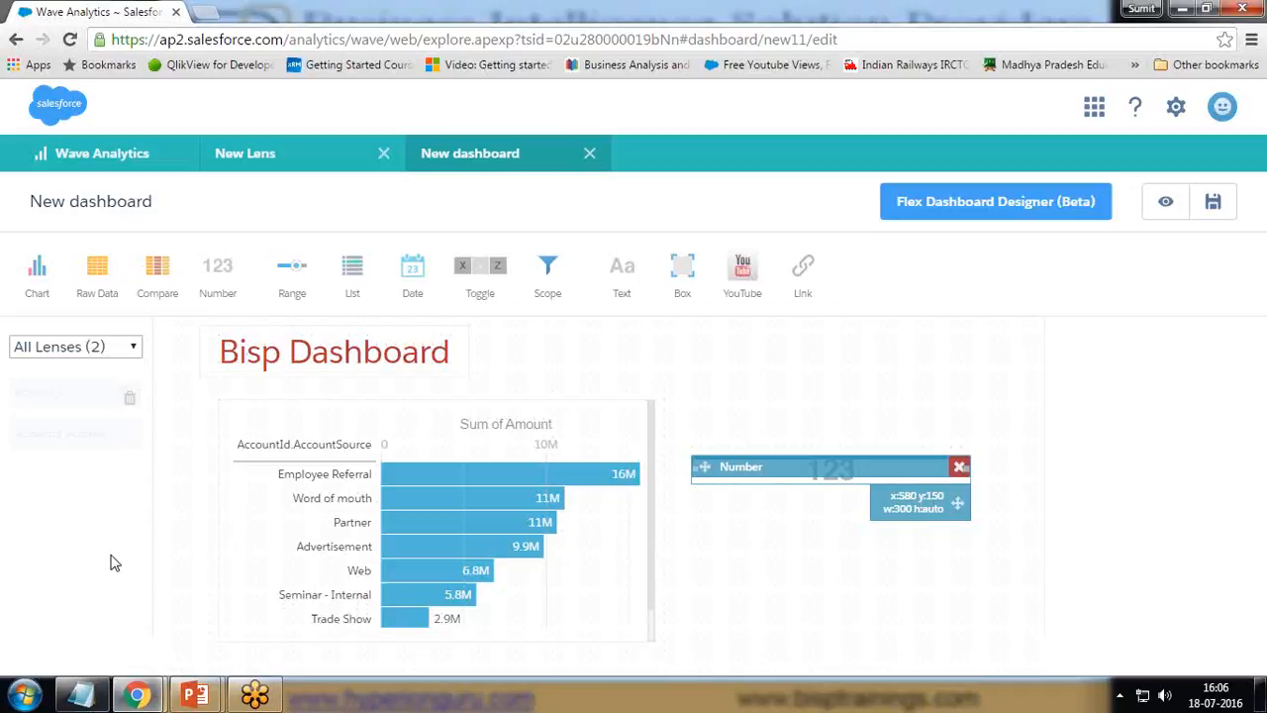
{"action": "left_click", "coordinate": [810, 602]}
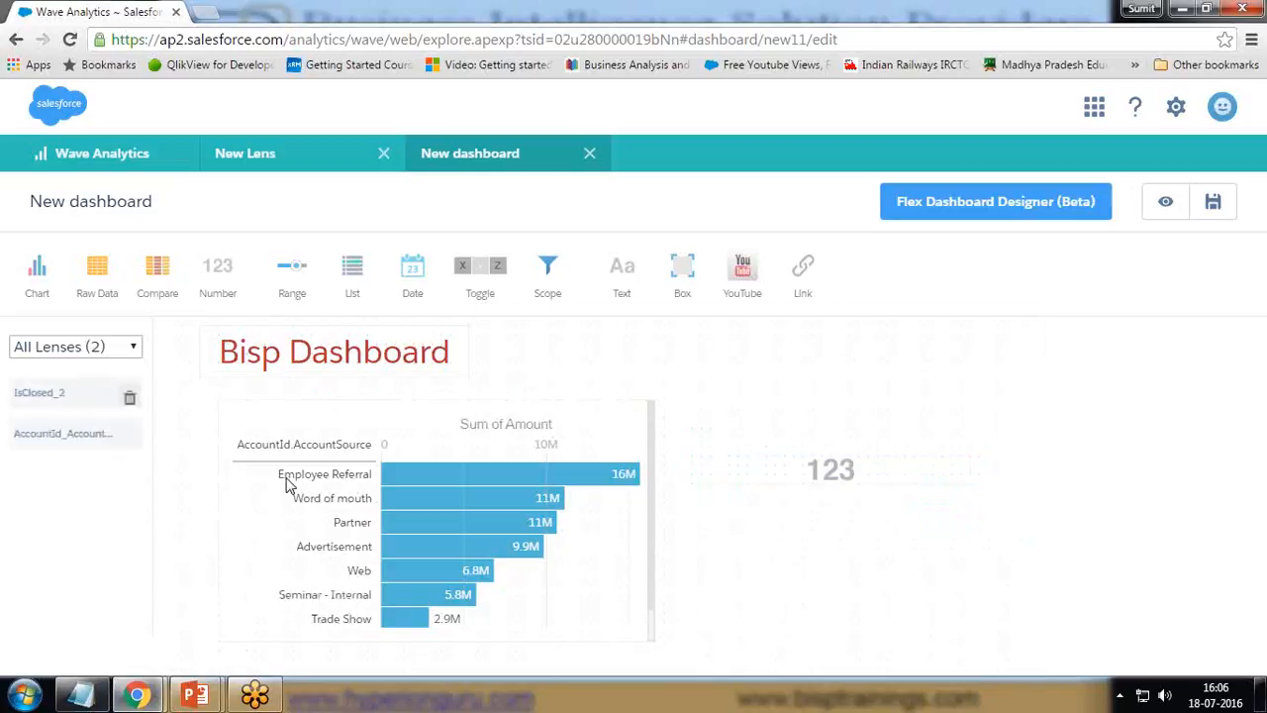
{"action": "left_click", "coordinate": [39, 396]}
{"action": "left_click", "coordinate": [862, 457]}
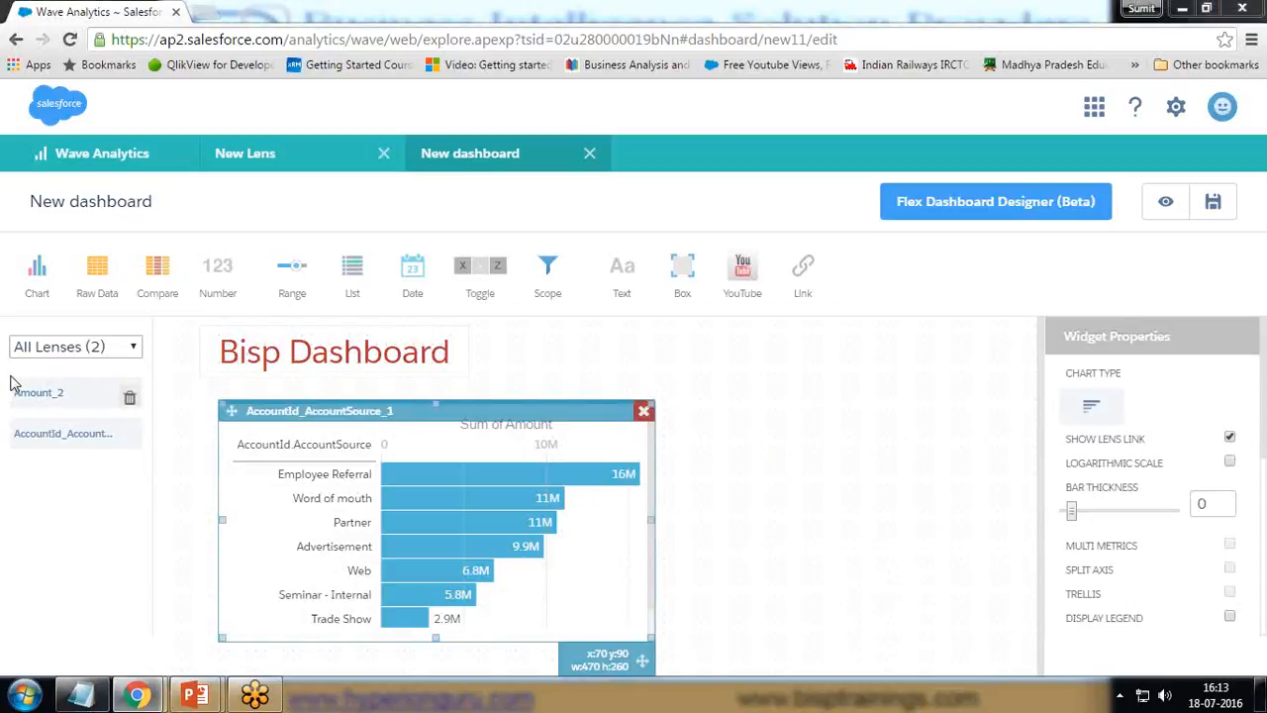
Add a number widget beside the chart at x 570, y 100, and assign the Amount_2 lens to it.
{"action": "left_click_drag", "start_coordinate": [218, 275], "coordinate": [800, 414]}
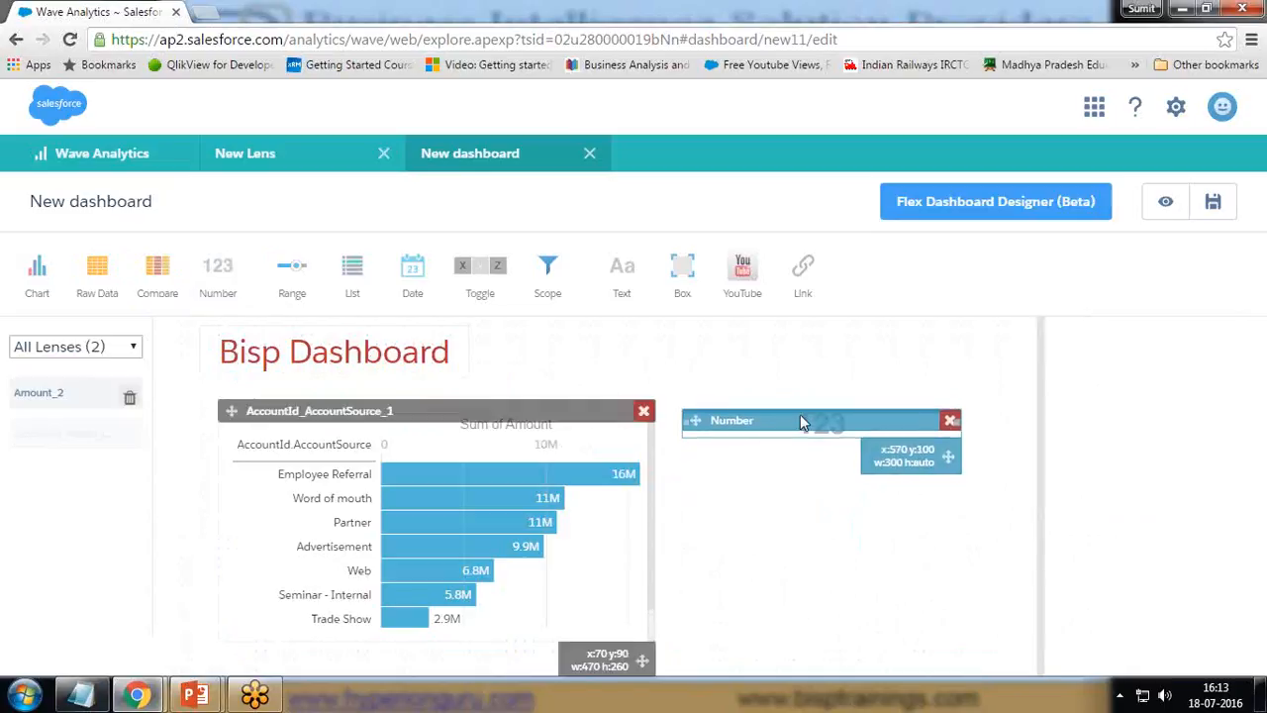
{"action": "left_click", "coordinate": [44, 396]}
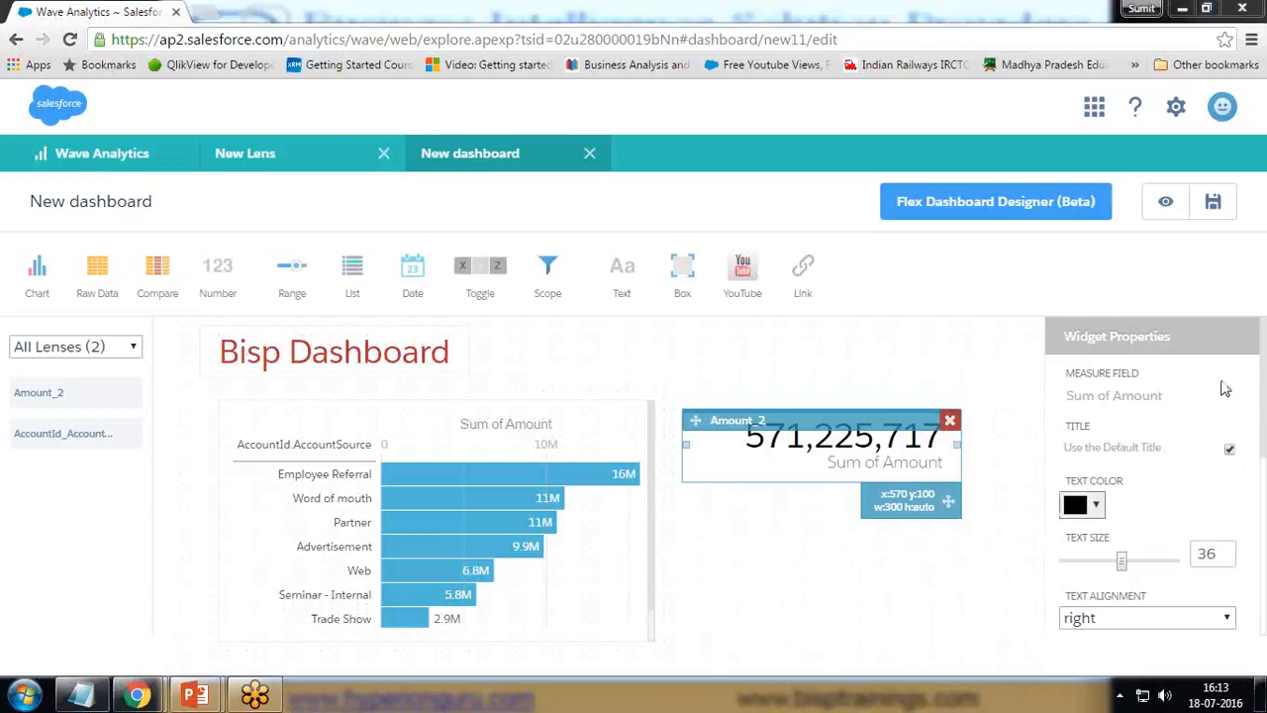
Turn off the number widget's default title and set its custom title to "Total Amount".
{"action": "left_click", "coordinate": [1230, 452]}
{"action": "left_click", "coordinate": [1230, 451]}
{"action": "left_click", "coordinate": [1230, 450]}
{"action": "left_click_drag", "start_coordinate": [1218, 493], "coordinate": [1106, 498]}
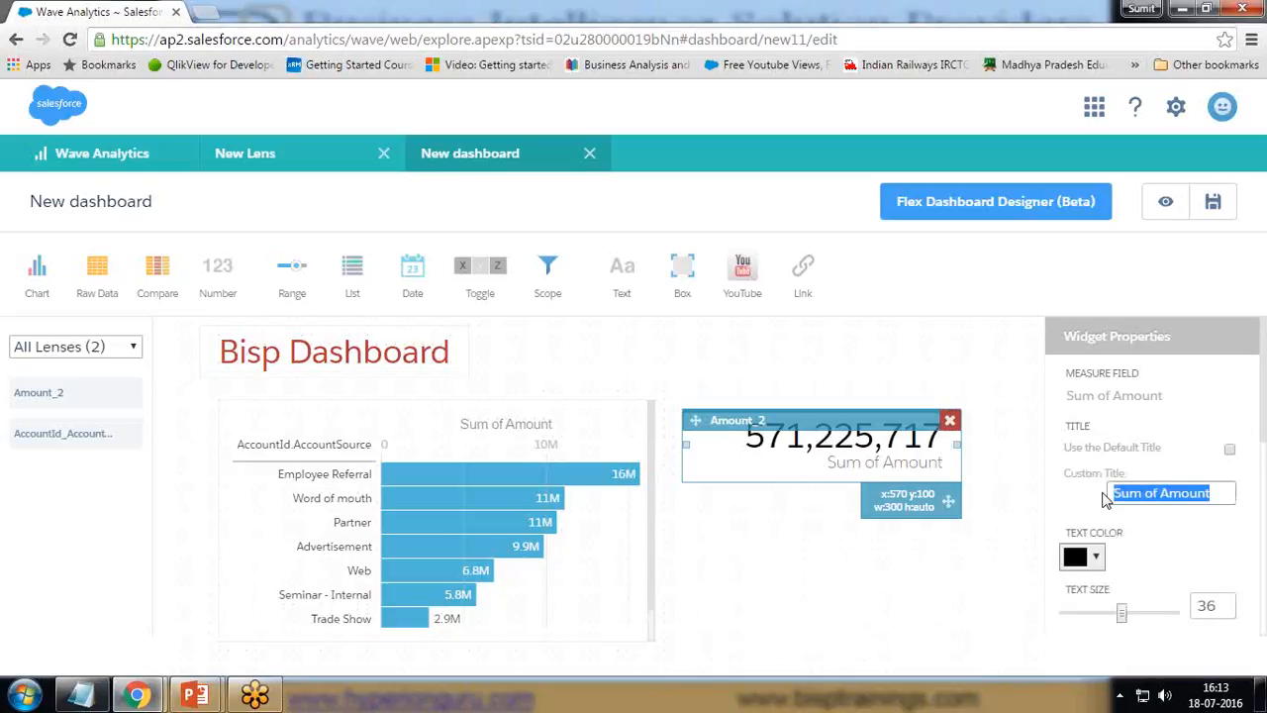
{"action": "type", "text": "Total A"}
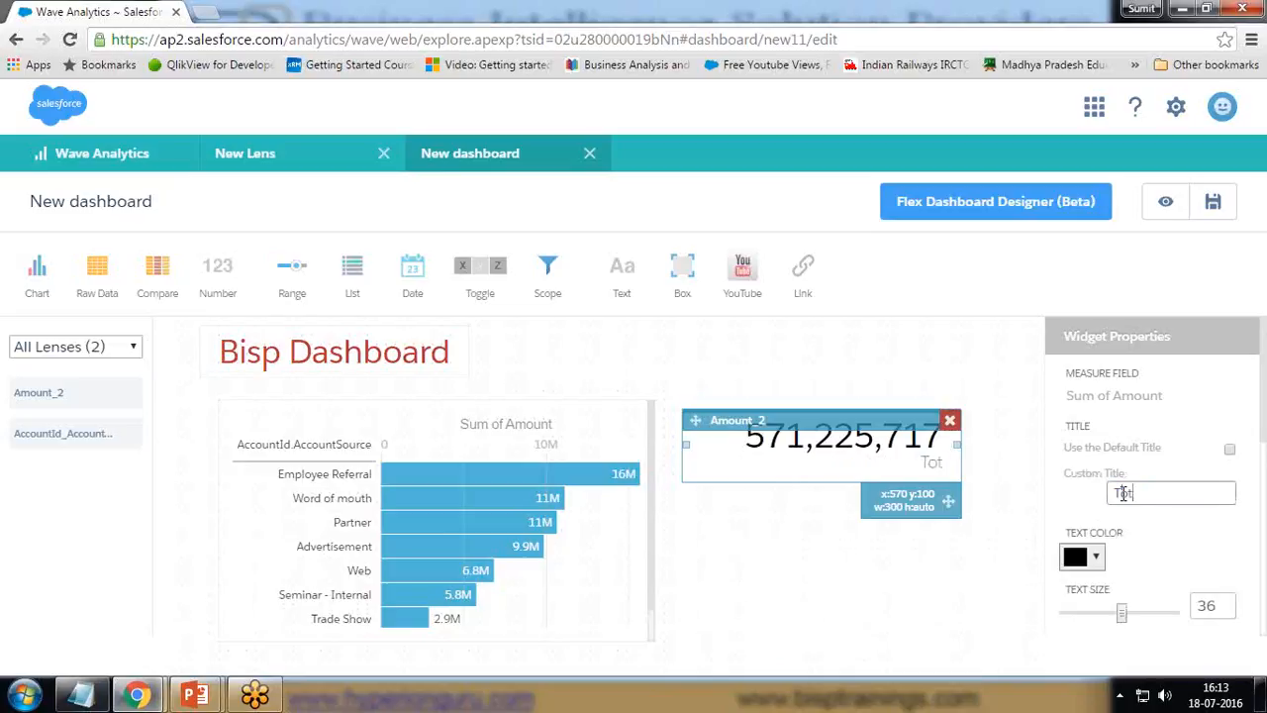
{"action": "key", "text": "BackSpace"}
{"action": "type", "text": "Ampu"}
{"action": "key", "text": "BackSpace"}
{"action": "key", "text": "BackSpace"}
{"action": "key", "text": "BackSpace"}
{"action": "type", "text": "mpunt"}
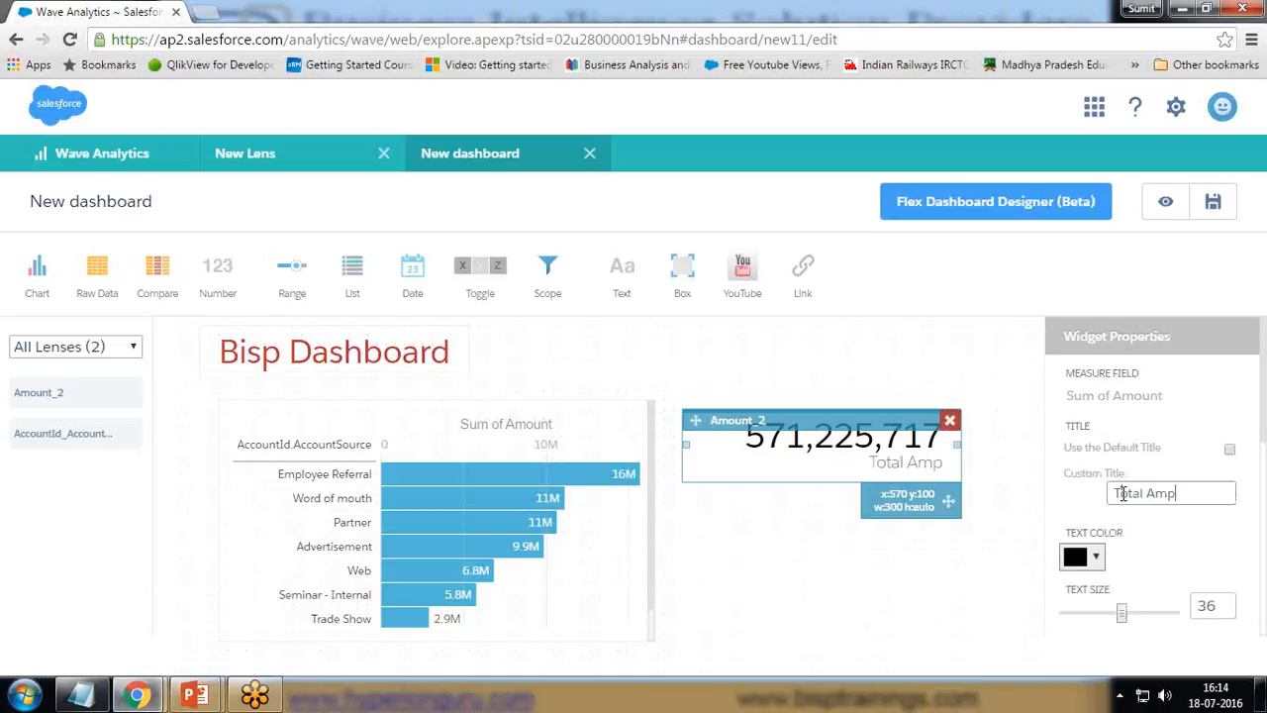
{"action": "key", "text": "BackSpace"}
{"action": "key", "text": "BackSpace"}
{"action": "key", "text": "BackSpace"}
{"action": "key", "text": "BackSpace"}
{"action": "type", "text": "ount"}
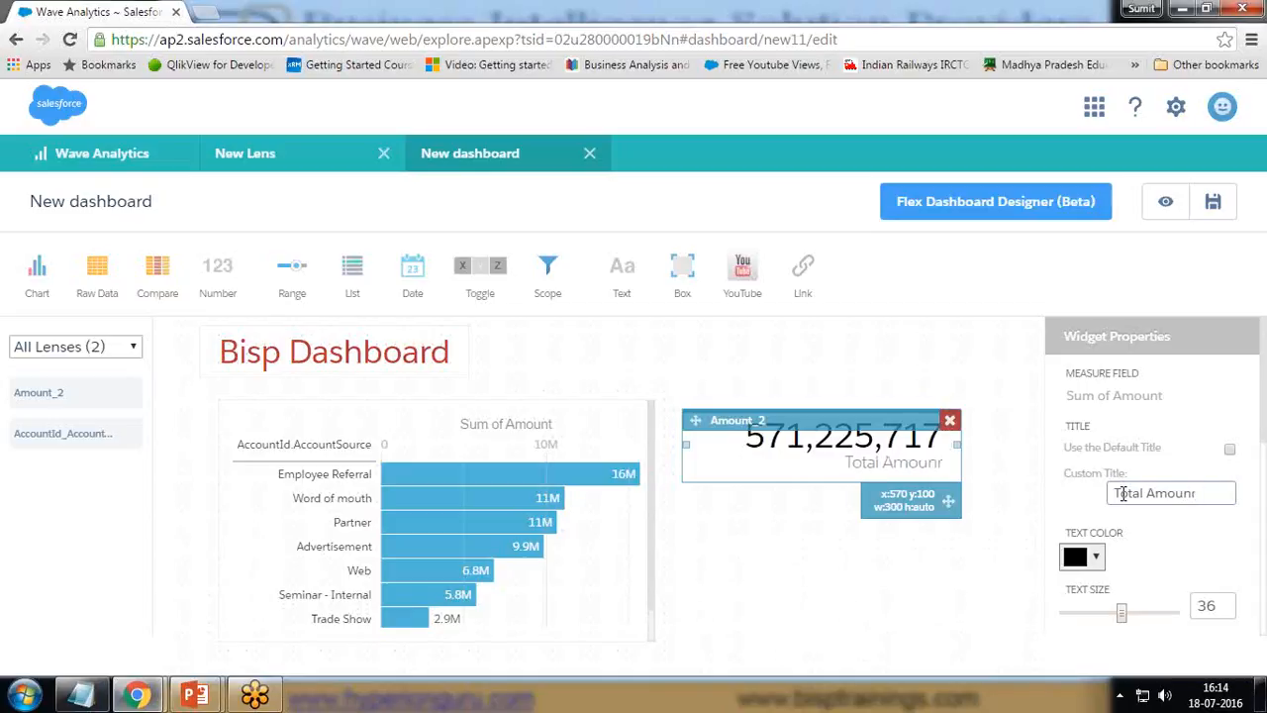
Preview a blue hue for the number widget's text color and set its text size to 38.
{"action": "left_click", "coordinate": [1096, 558]}
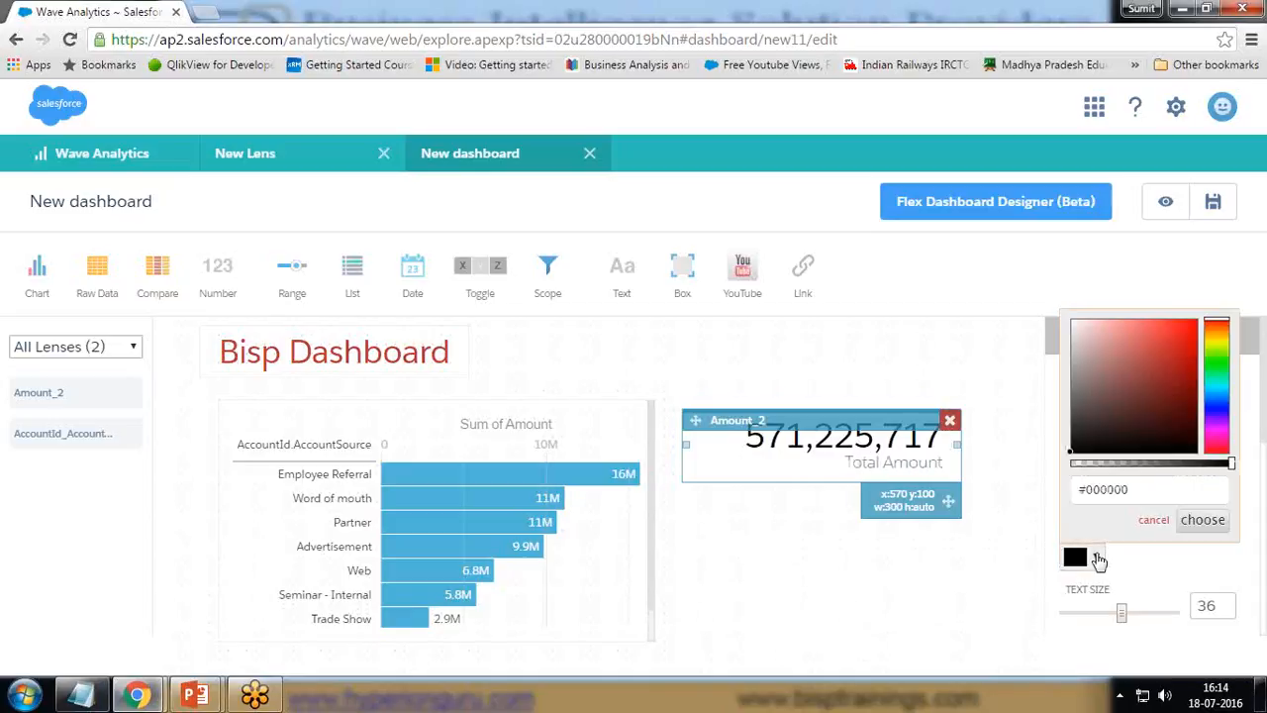
{"action": "left_click_drag", "start_coordinate": [1217, 424], "coordinate": [1221, 402]}
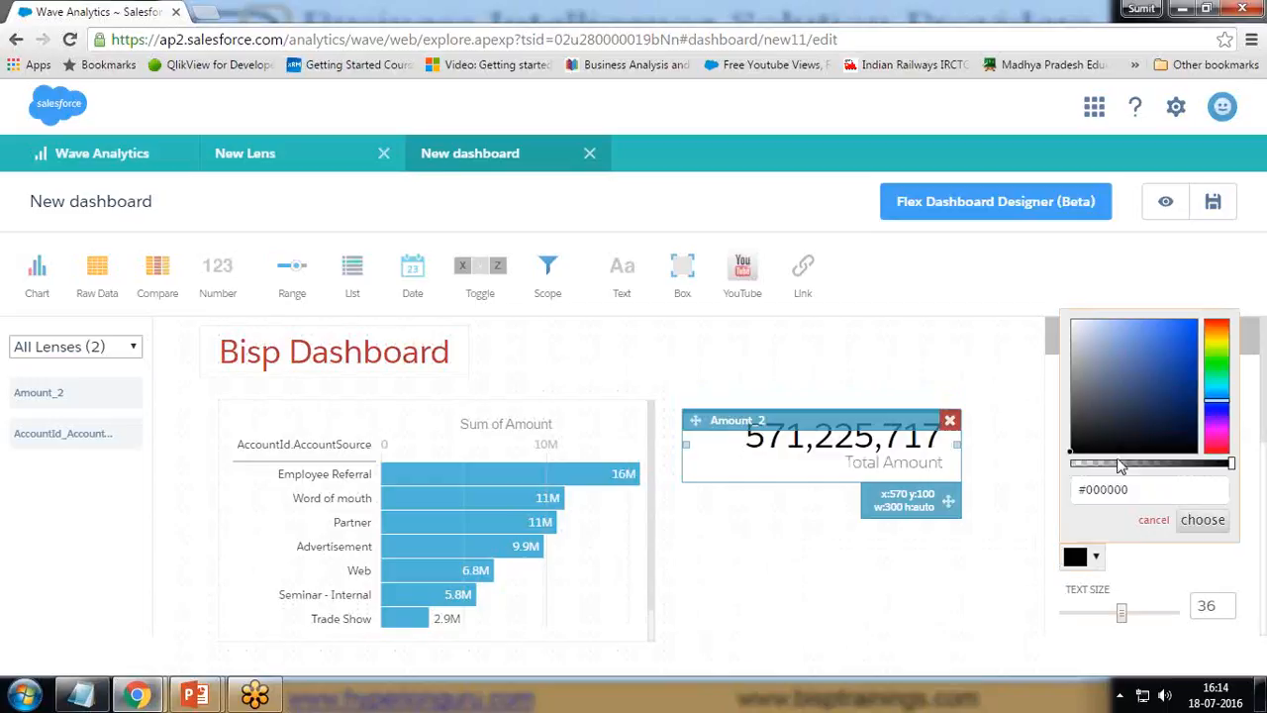
{"action": "left_click_drag", "start_coordinate": [1124, 624], "coordinate": [1129, 624]}
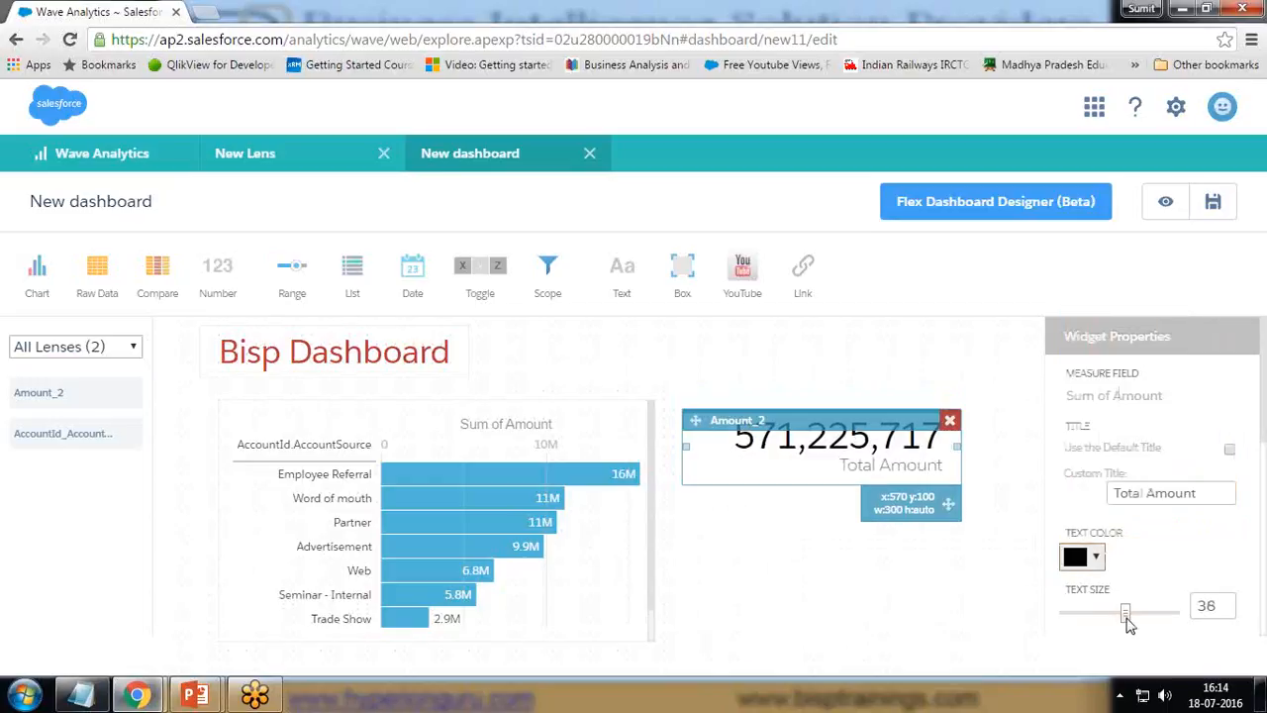
{"action": "scroll", "coordinate": [1223, 566], "scroll_direction": "down", "scroll_amount": 5}
{"action": "scroll", "coordinate": [1146, 606], "scroll_direction": "up", "scroll_amount": 1}
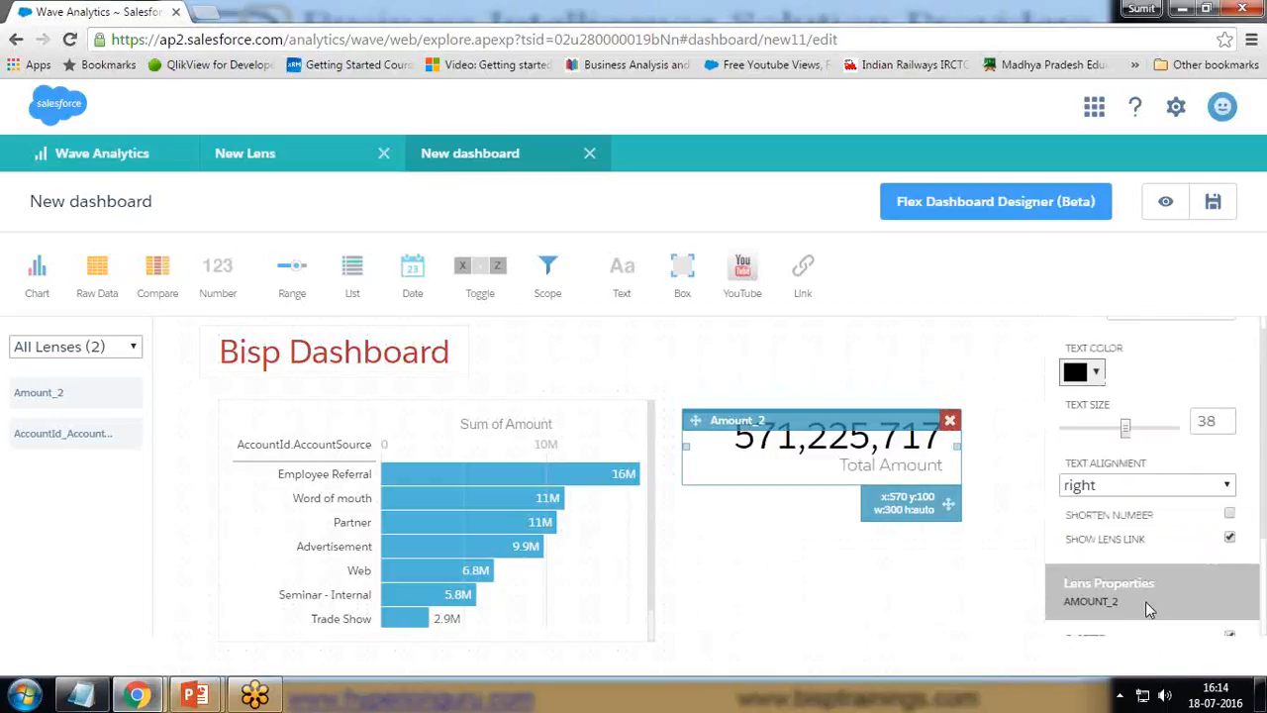
Try the shortened number format and other text alignments on the number widget, then restore the full number and right alignment.
{"action": "left_click", "coordinate": [1230, 515]}
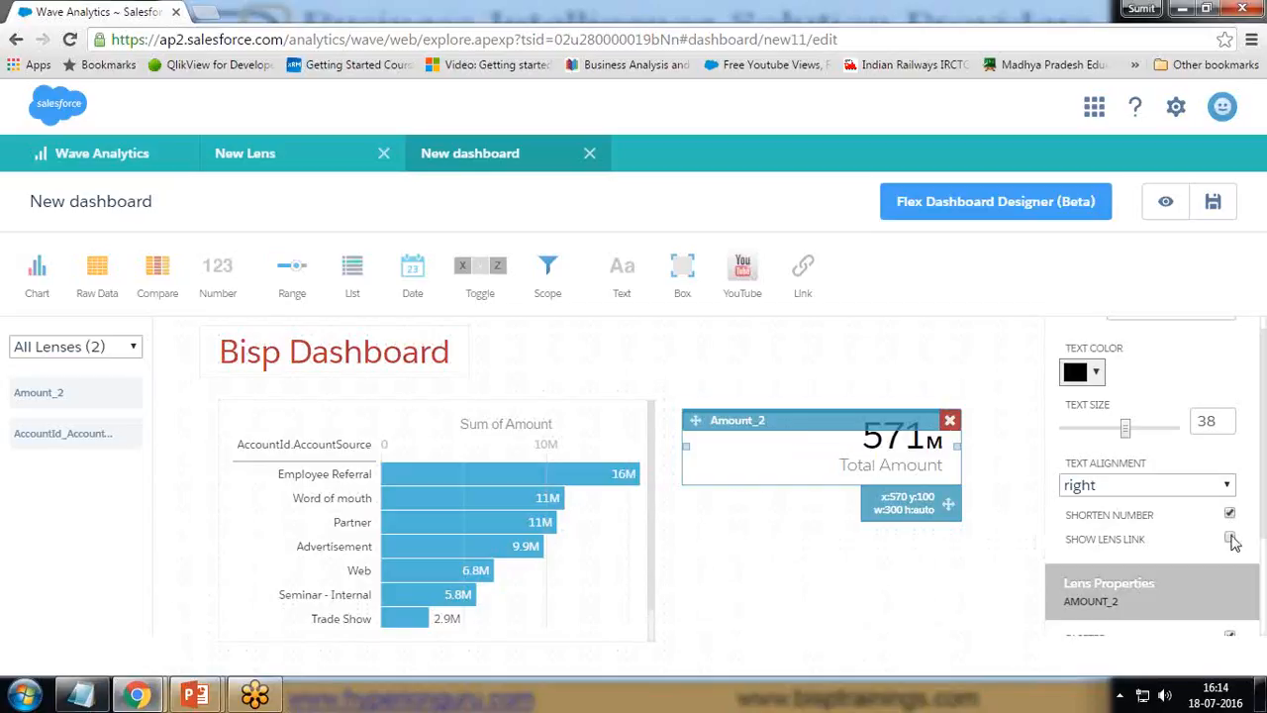
{"action": "left_click", "coordinate": [1217, 484]}
{"action": "left_click", "coordinate": [1088, 550]}
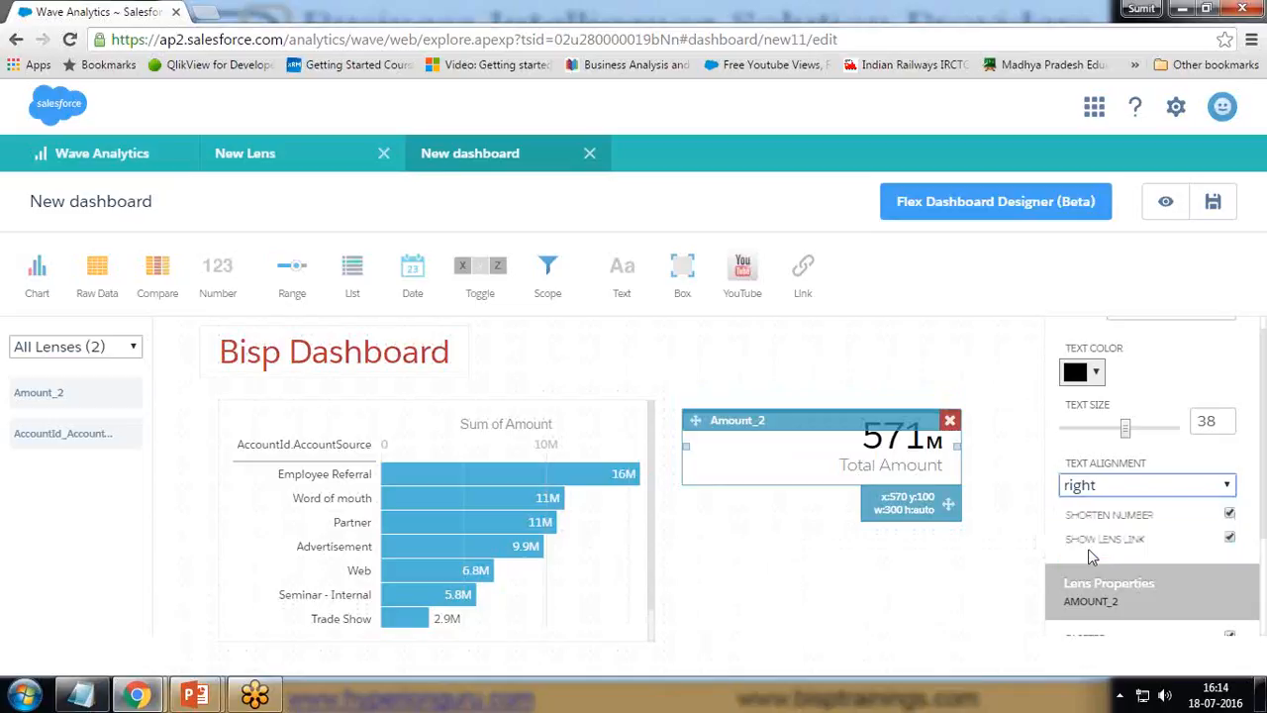
{"action": "left_click", "coordinate": [1116, 491]}
{"action": "left_click", "coordinate": [1077, 507]}
{"action": "left_click", "coordinate": [1118, 485]}
{"action": "left_click", "coordinate": [1087, 528]}
{"action": "left_click", "coordinate": [1126, 487]}
{"action": "left_click", "coordinate": [1081, 549]}
{"action": "left_click", "coordinate": [1229, 514]}
Look over the number widget's lens properties and move the widget to x 560, y 100.
{"action": "scroll", "coordinate": [1213, 614], "scroll_direction": "down", "scroll_amount": 2}
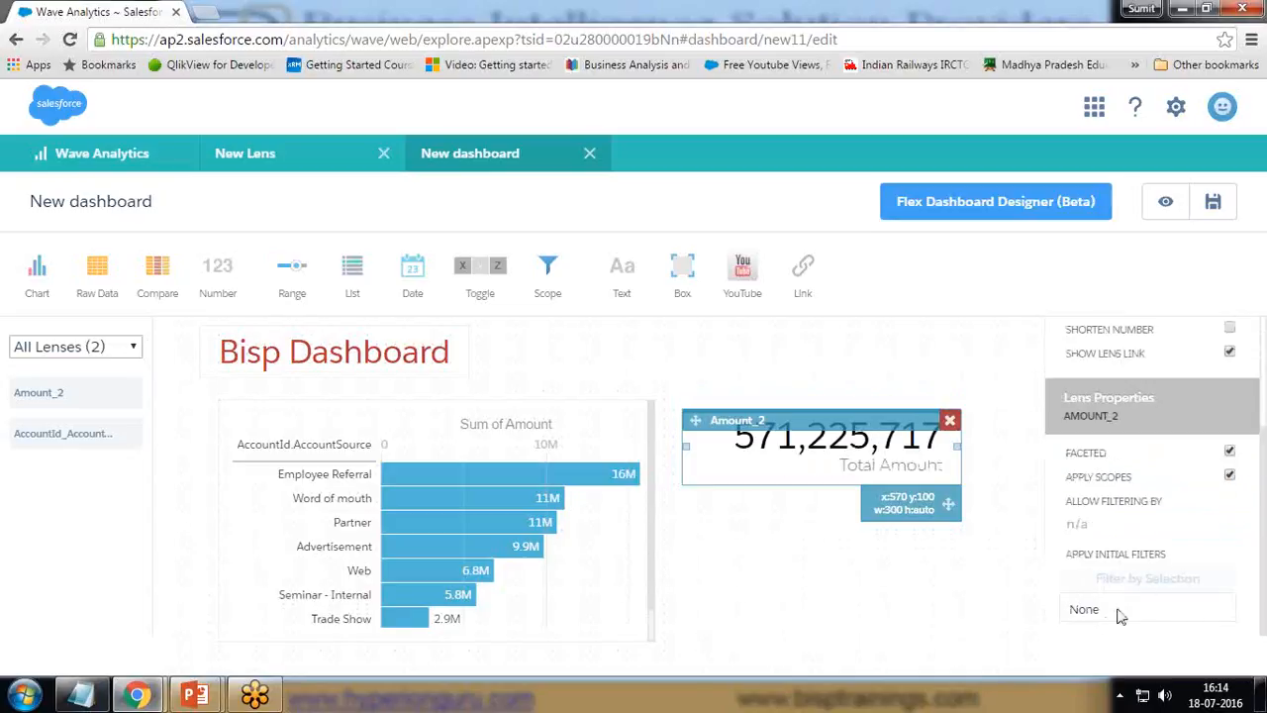
{"action": "left_click", "coordinate": [838, 600]}
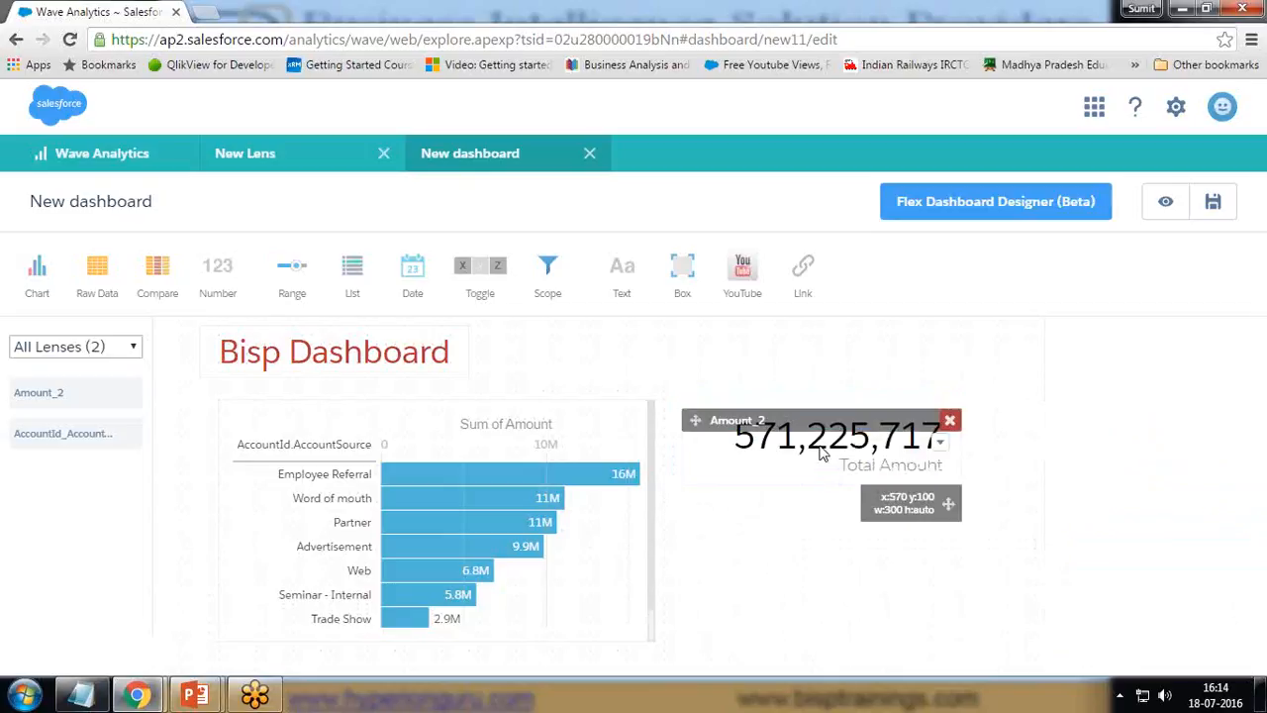
{"action": "left_click_drag", "start_coordinate": [784, 408], "coordinate": [780, 422]}
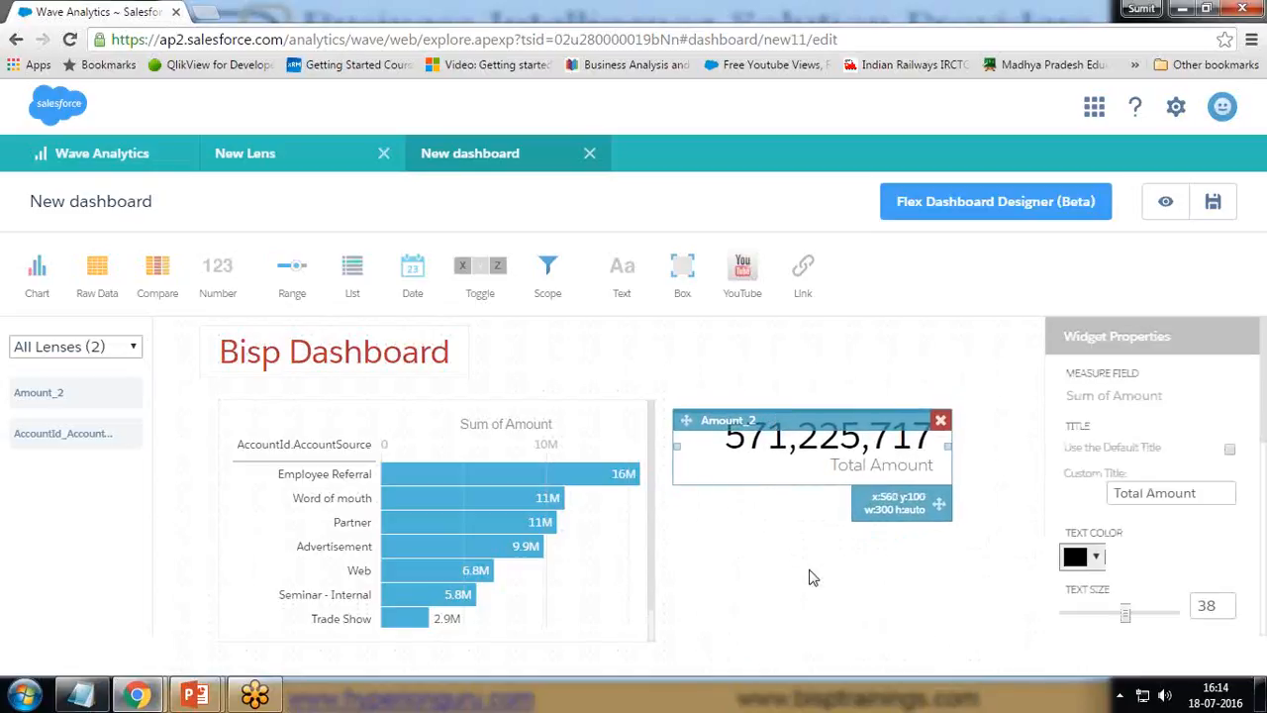
Review the Account Industry and Billing State requirement on the PowerPoint slide and return to the dashboard.
{"action": "mouse_move", "coordinate": [195, 696]}
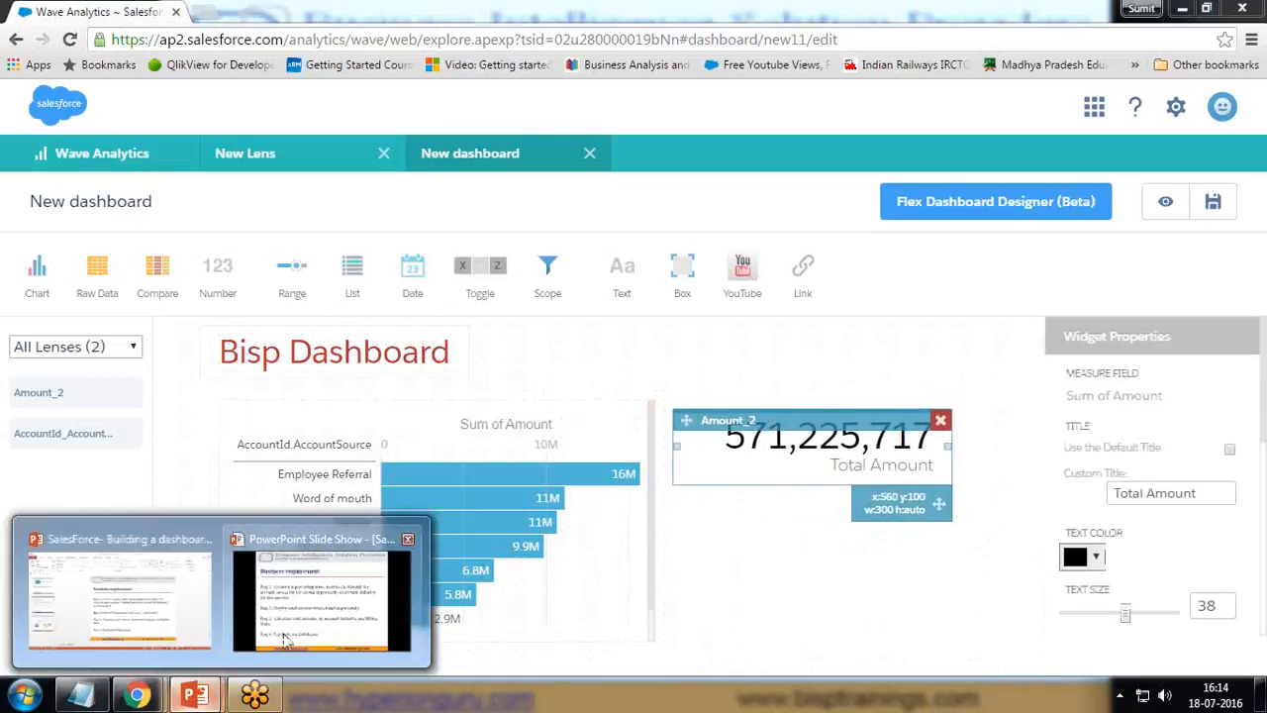
{"action": "left_click", "coordinate": [320, 594]}
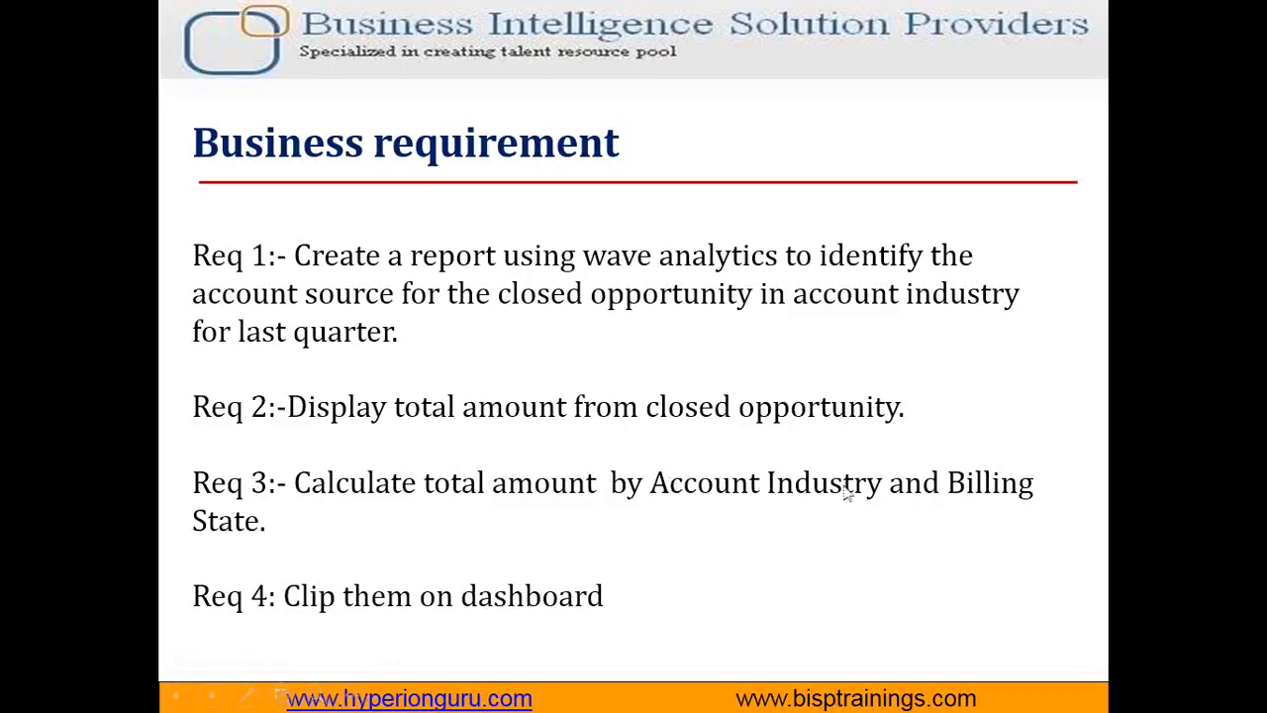
{"action": "key", "text": "alt+Tab"}
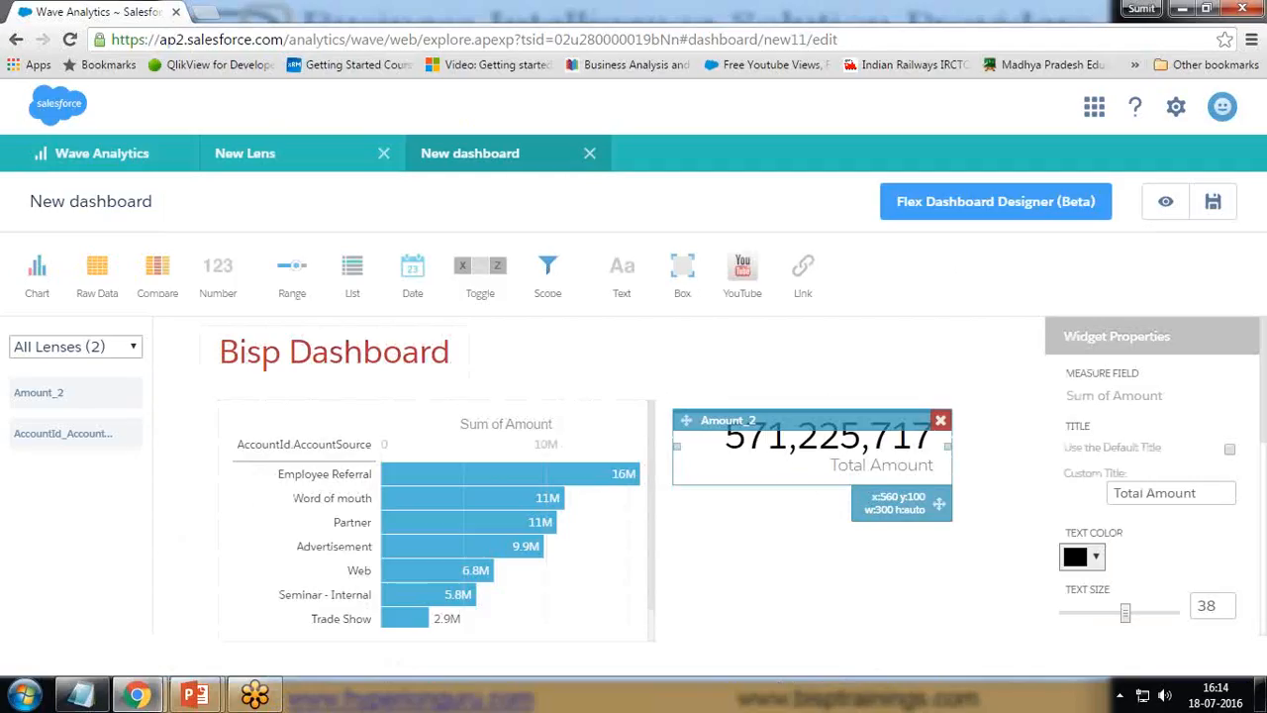
Return the New Lens to its "group added: Forecast Category" history state and remove the AccountId.Name filter.
{"action": "left_click", "coordinate": [254, 157]}
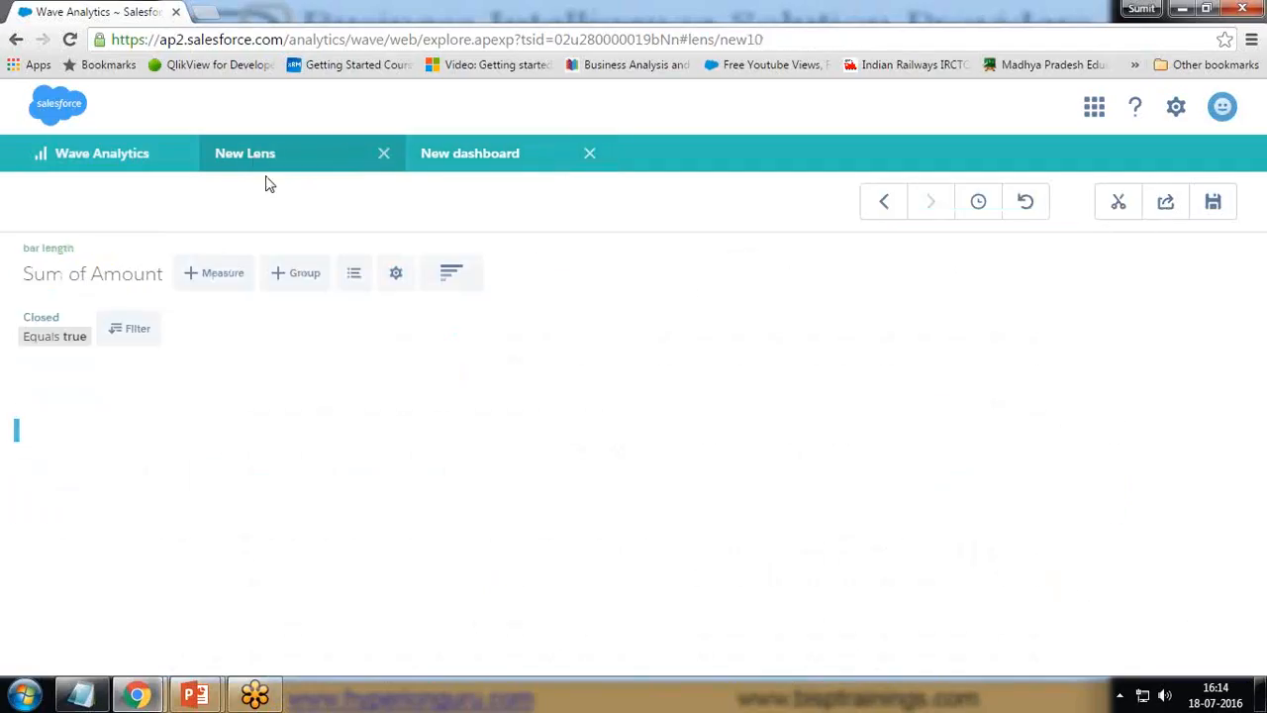
{"action": "left_click", "coordinate": [1025, 203]}
{"action": "left_click", "coordinate": [977, 203]}
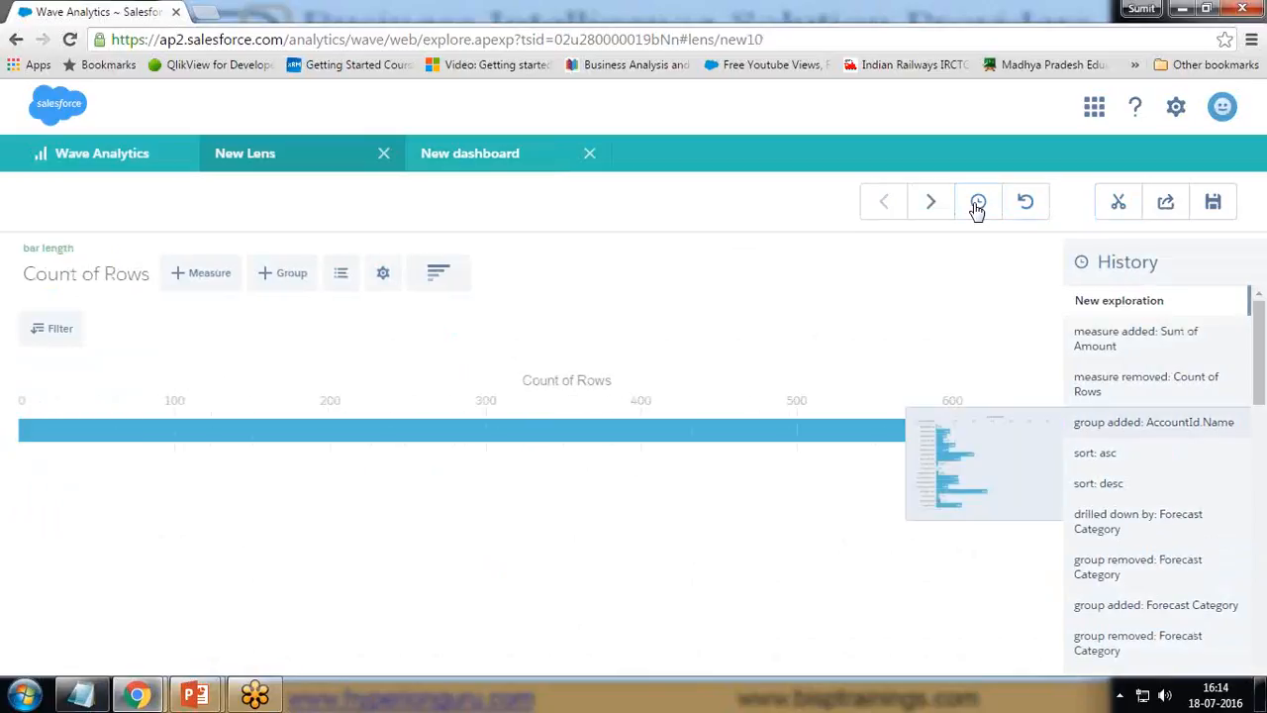
{"action": "mouse_move", "coordinate": [1263, 342]}
{"action": "left_mouse_down"}
{"action": "mouse_move", "coordinate": [1265, 561]}
{"action": "mouse_move", "coordinate": [1262, 335]}
{"action": "left_mouse_up"}
{"action": "left_click", "coordinate": [1109, 606]}
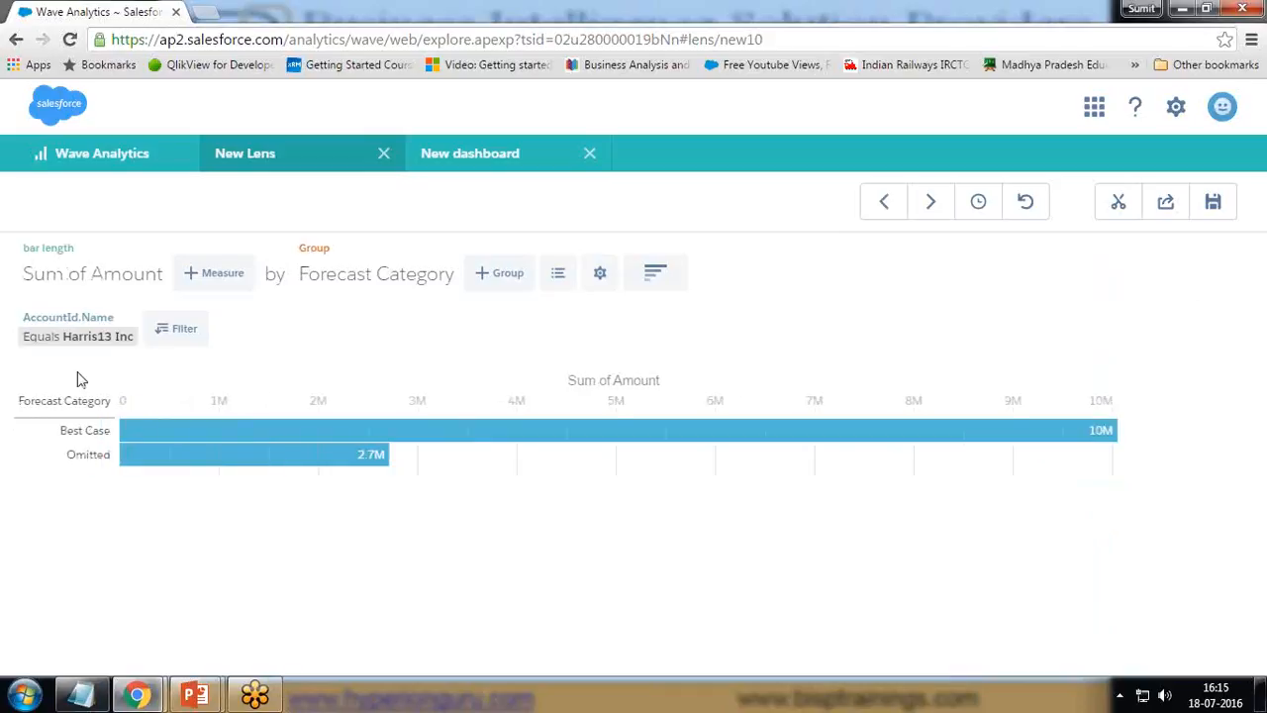
{"action": "left_click", "coordinate": [136, 313]}
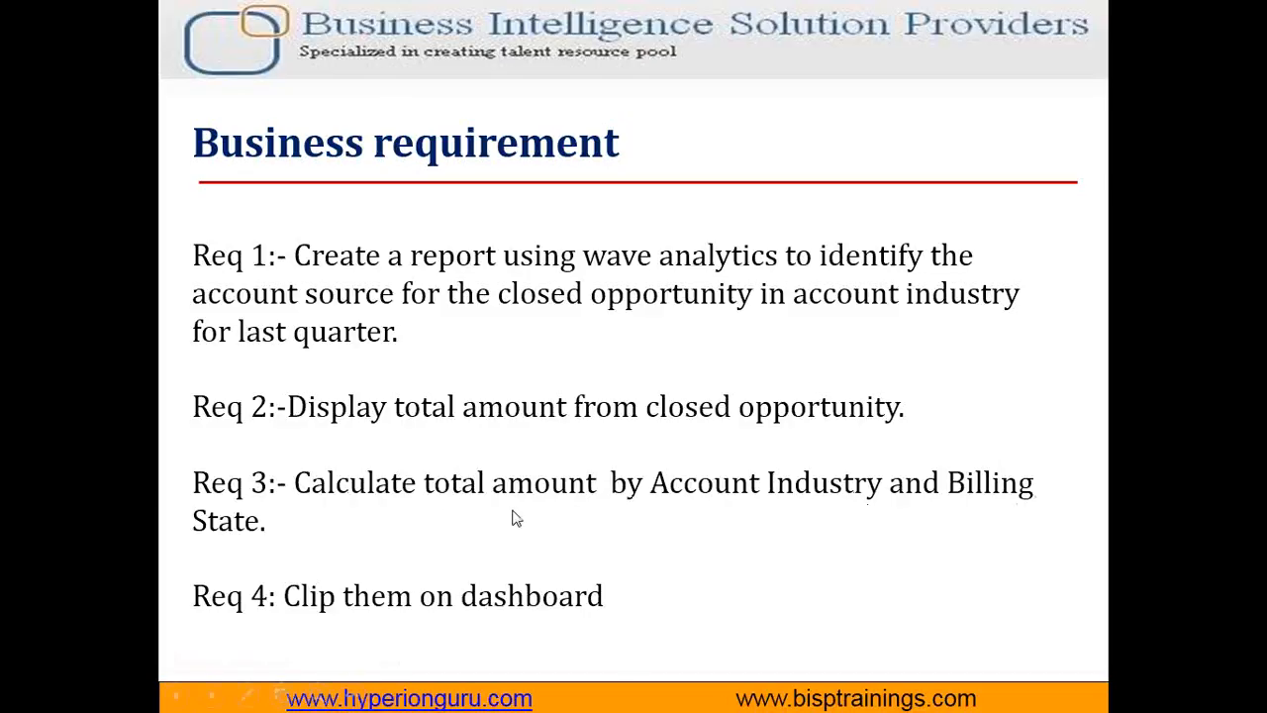
Check the total amount requirement on the PowerPoint slide, return to the lens and remove its Forecast Category grouping.
{"action": "key", "text": "alt+Tab"}
{"action": "key", "text": "alt+Tab"}
{"action": "key", "text": "alt+Tab"}
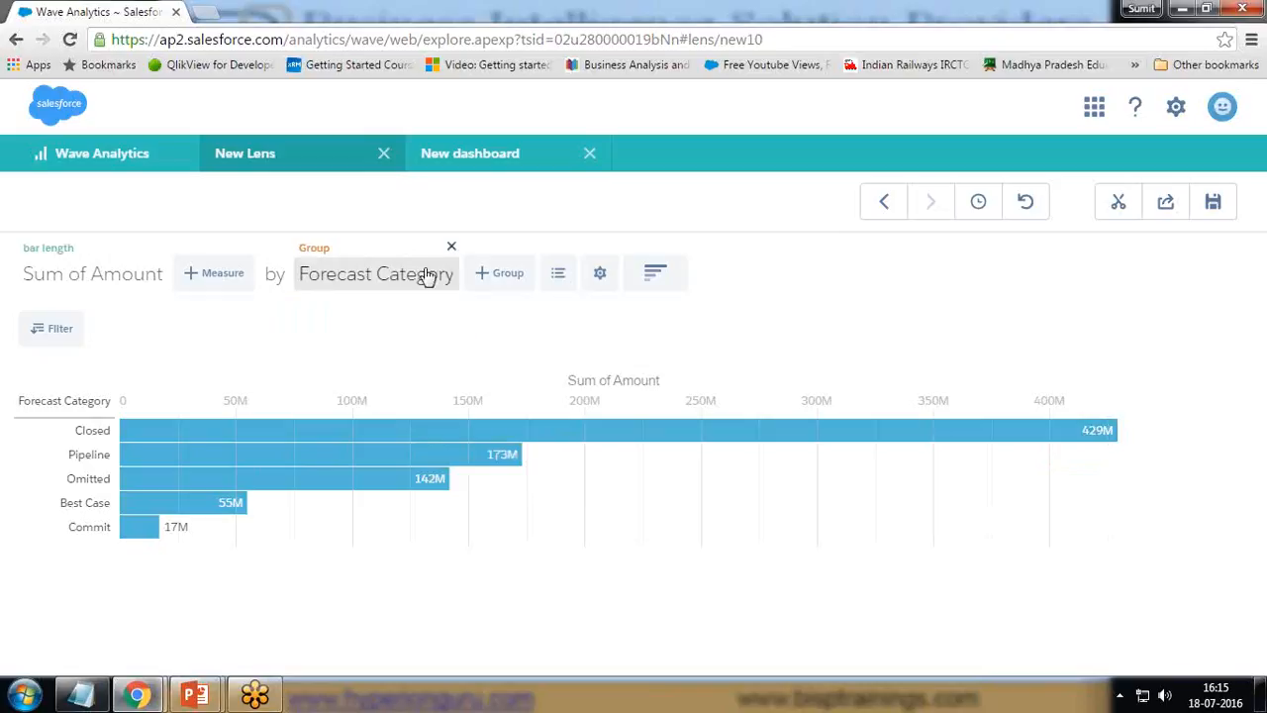
{"action": "left_click", "coordinate": [452, 245]}
{"action": "left_click", "coordinate": [300, 277]}
{"action": "type", "text": "Account"}
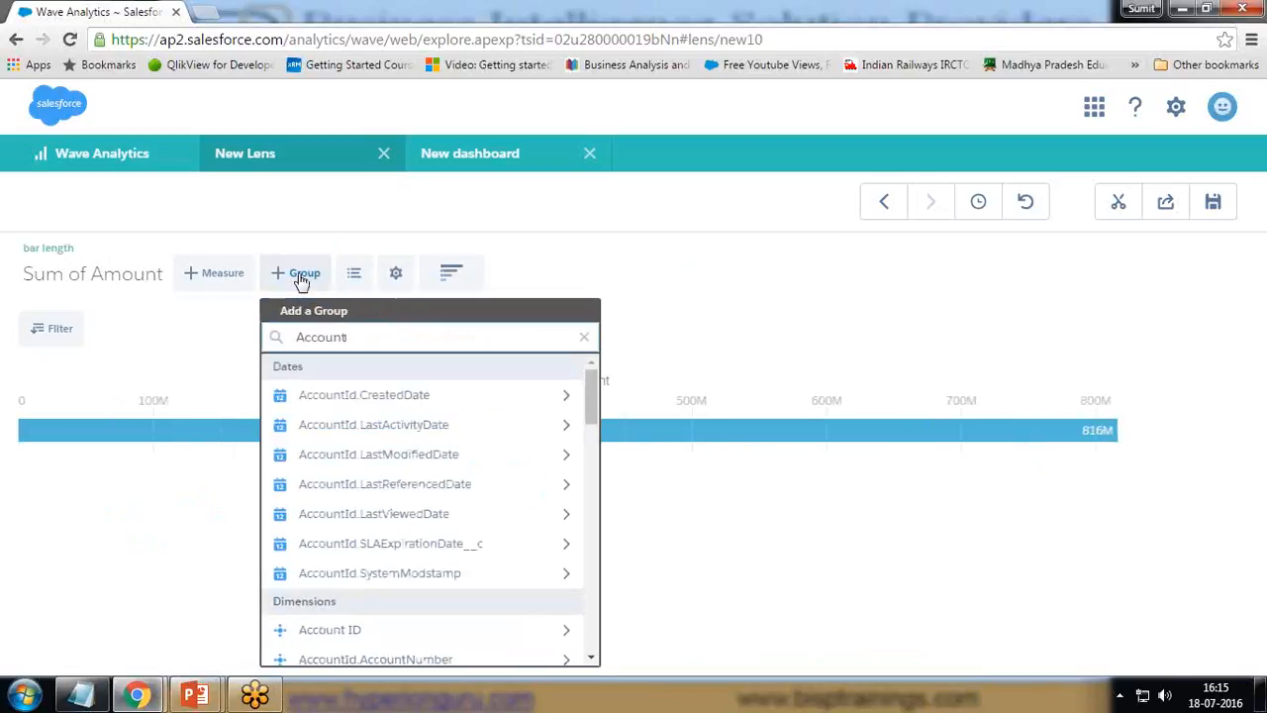
{"action": "scroll", "coordinate": [406, 485], "scroll_direction": "down", "scroll_amount": 5}
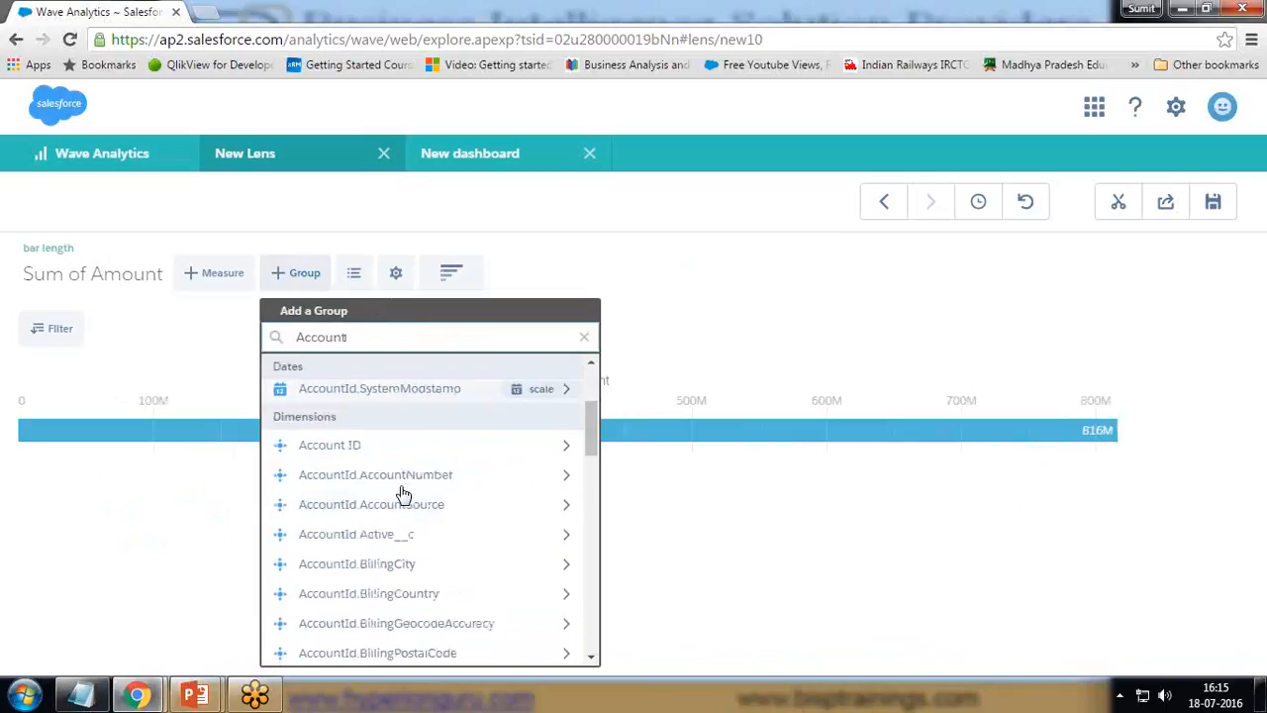
{"action": "key", "text": "F12"}
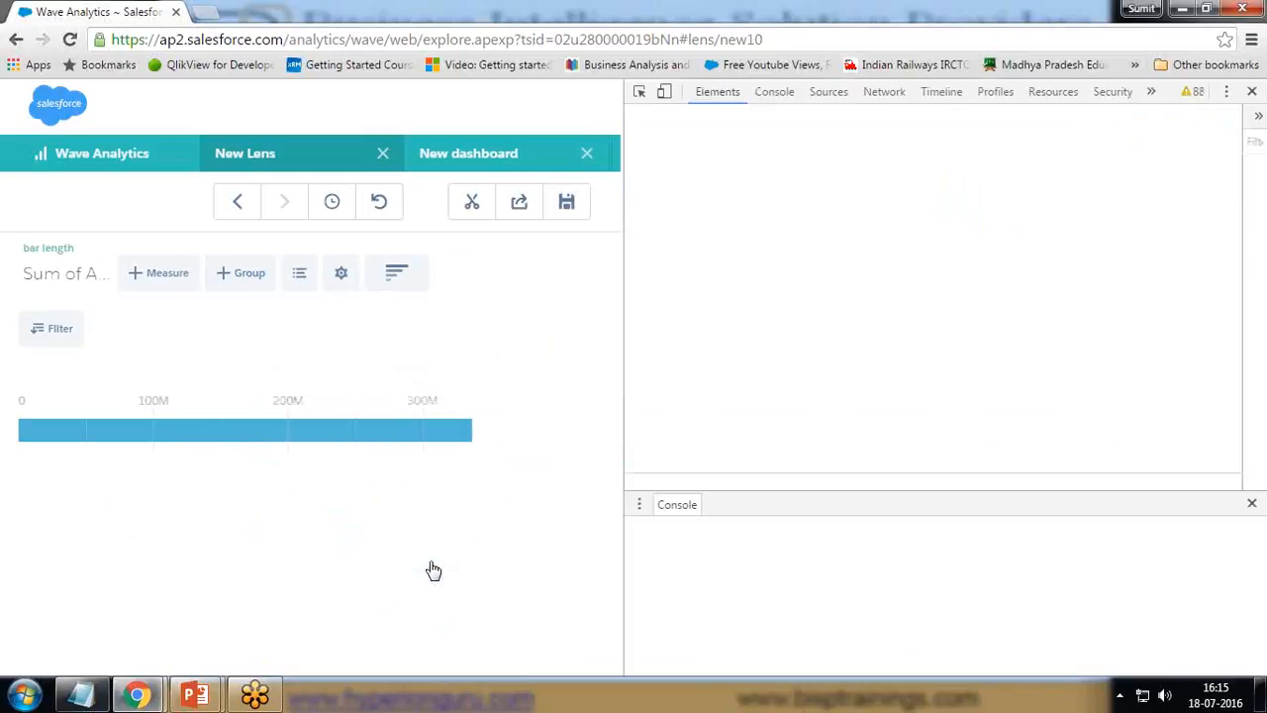
{"action": "key", "text": "F12"}
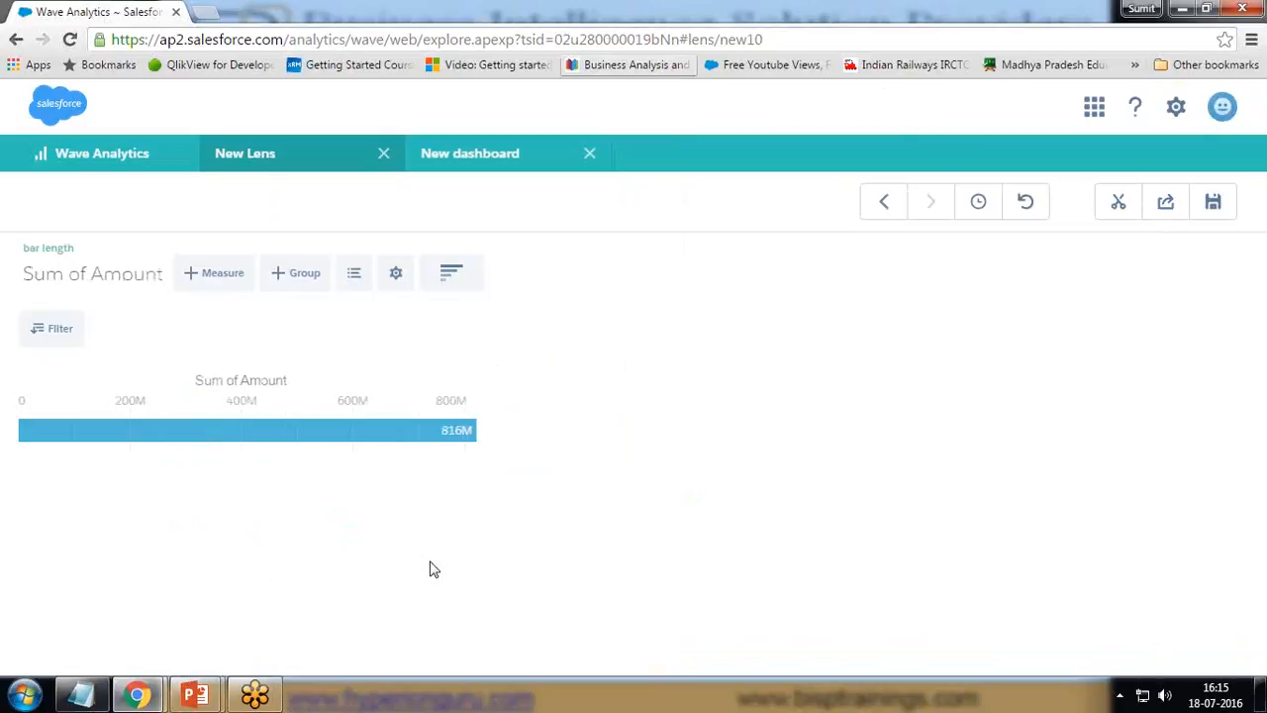
Group the lens's Sum of Amount by AccountId.Industry and look through the resulting bars.
{"action": "left_click", "coordinate": [299, 273]}
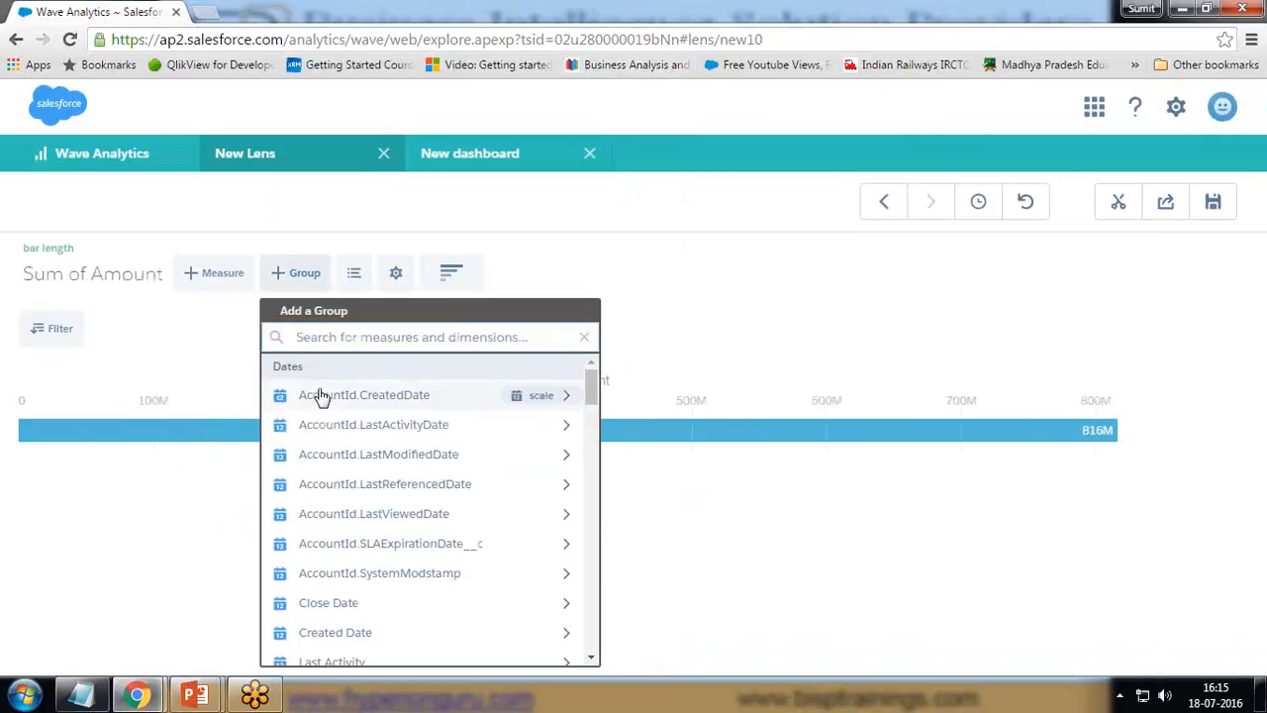
{"action": "type", "text": "indu"}
{"action": "left_click", "coordinate": [322, 397]}
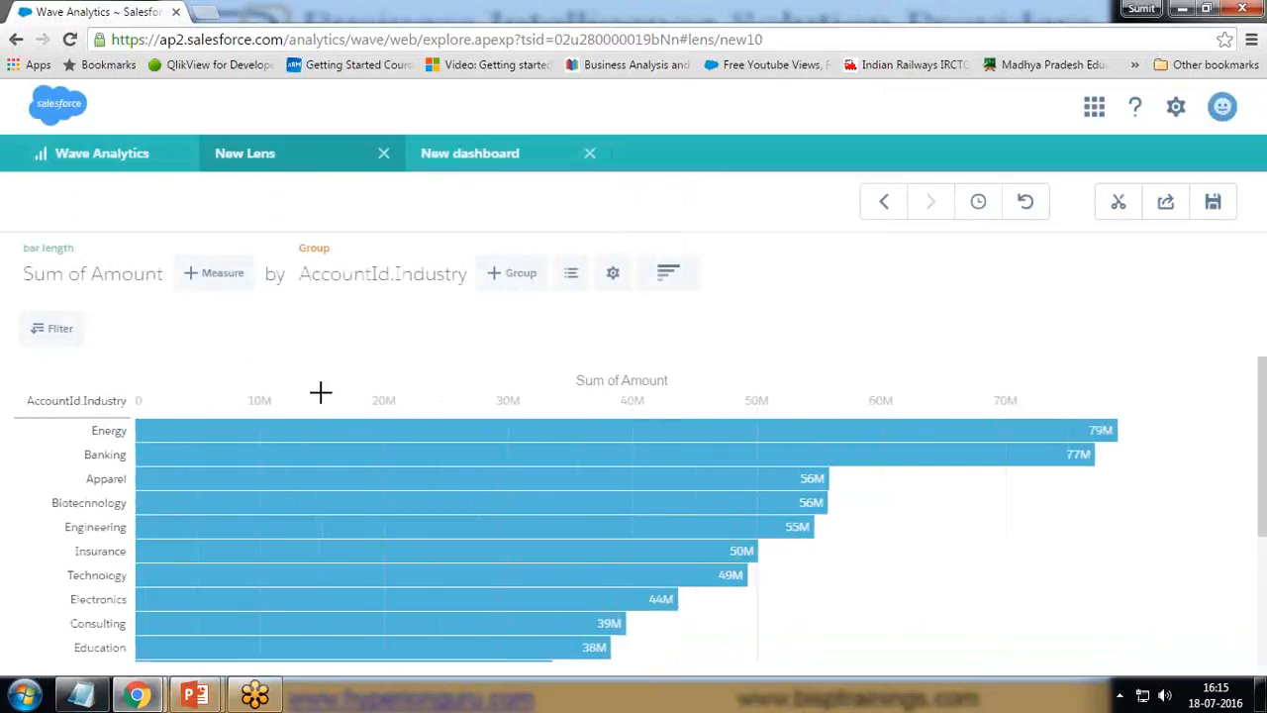
{"action": "scroll", "coordinate": [423, 497], "scroll_direction": "down", "scroll_amount": 2}
{"action": "scroll", "coordinate": [423, 497], "scroll_direction": "down", "scroll_amount": 2}
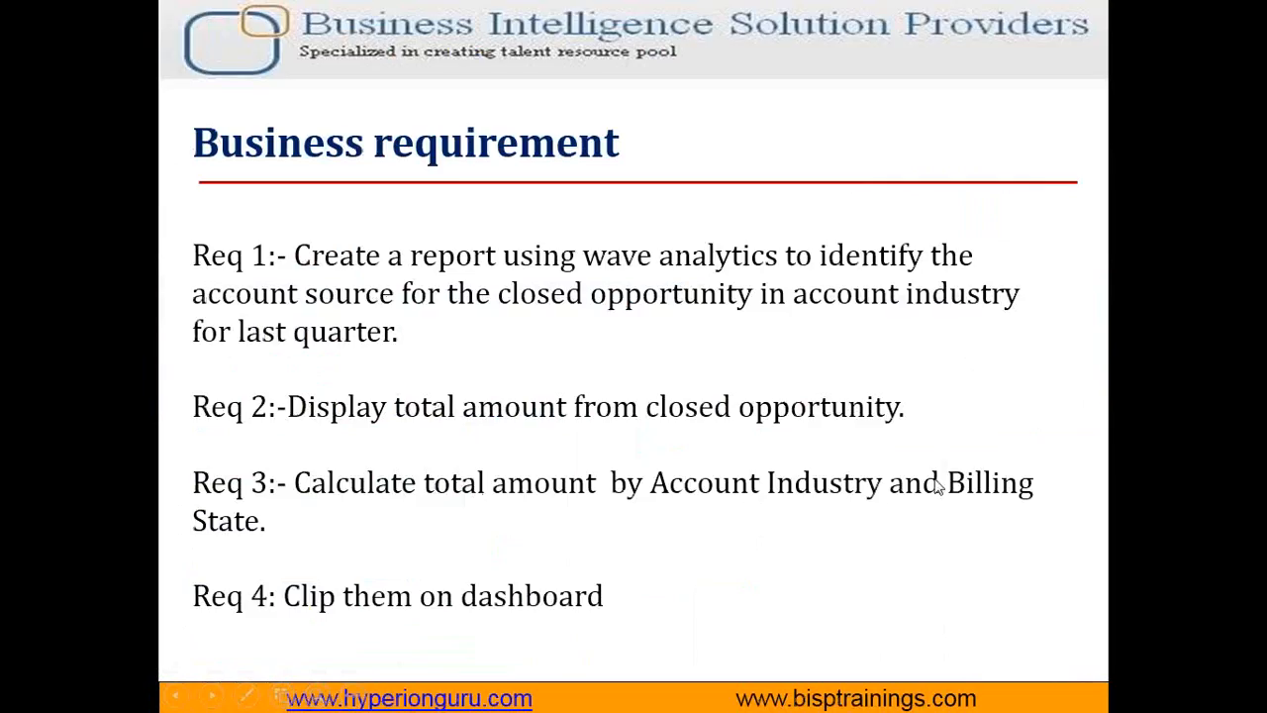
Come back from the requirement slide and add AccountId.BillingState as the lens's second group.
{"action": "key", "text": "alt+Tab"}
{"action": "scroll", "coordinate": [425, 388], "scroll_direction": "up", "scroll_amount": 4}
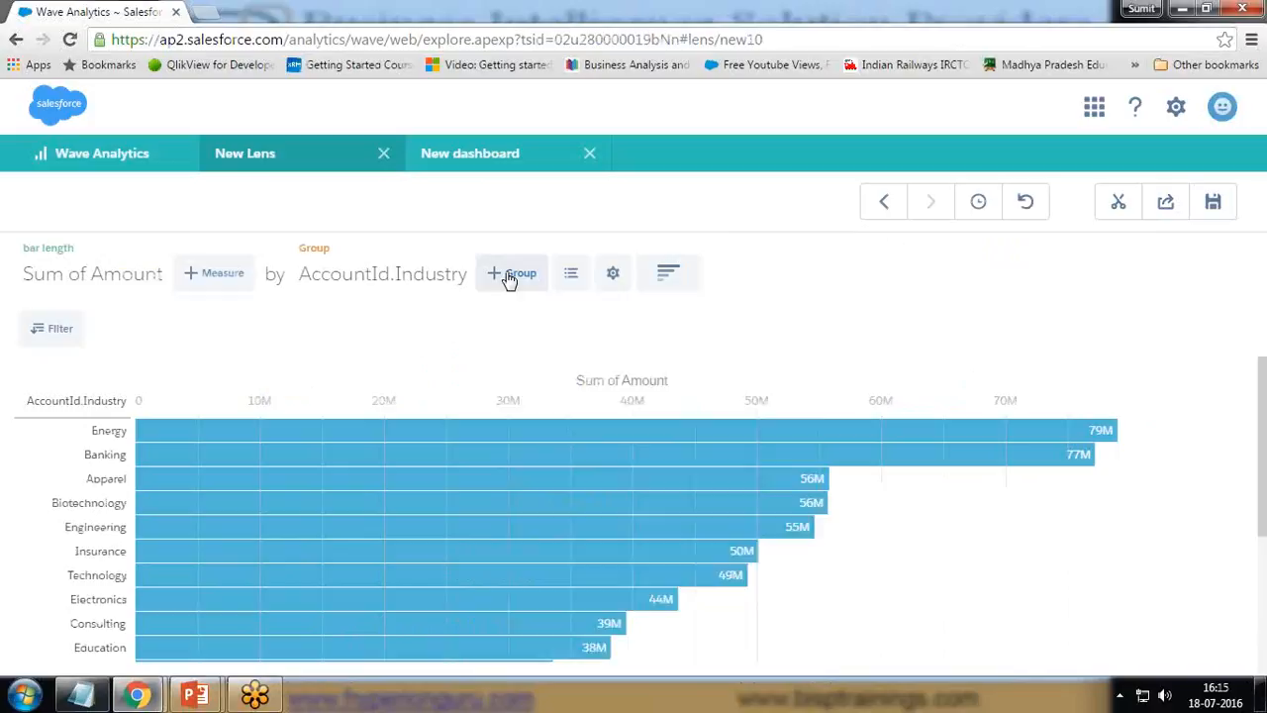
{"action": "left_click", "coordinate": [510, 275]}
{"action": "type", "text": "bill"}
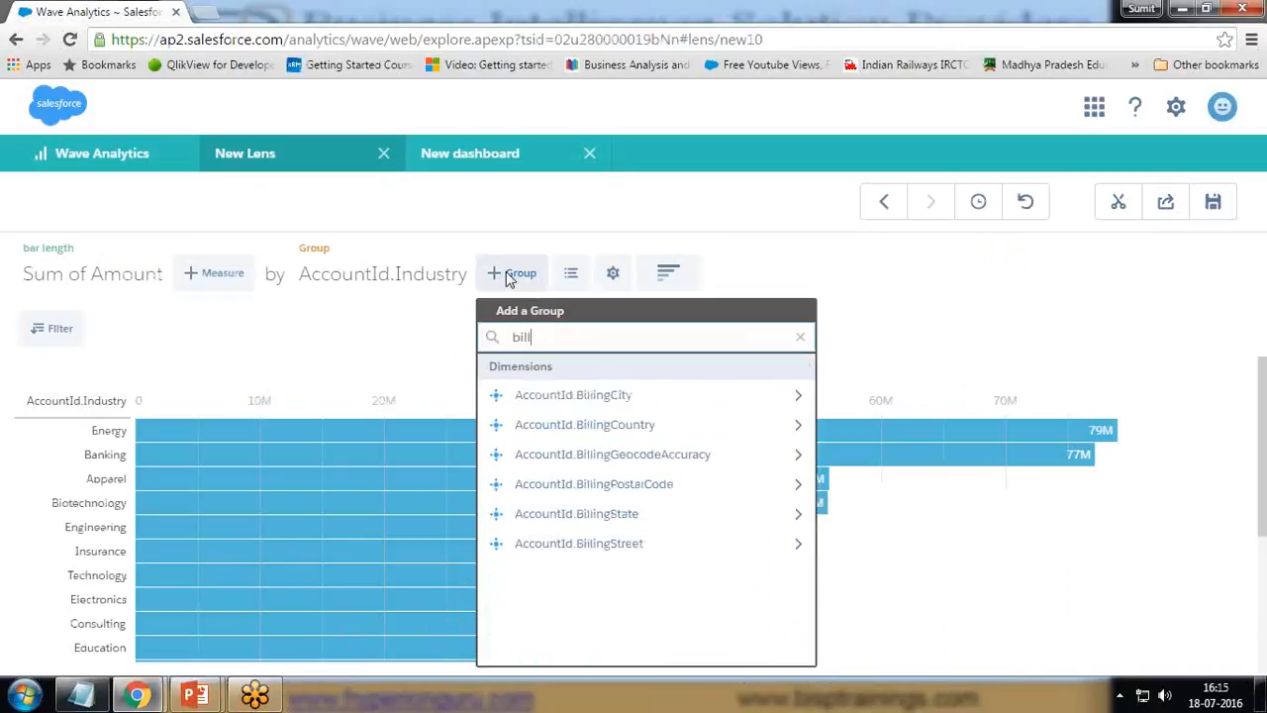
{"action": "left_click", "coordinate": [594, 517]}
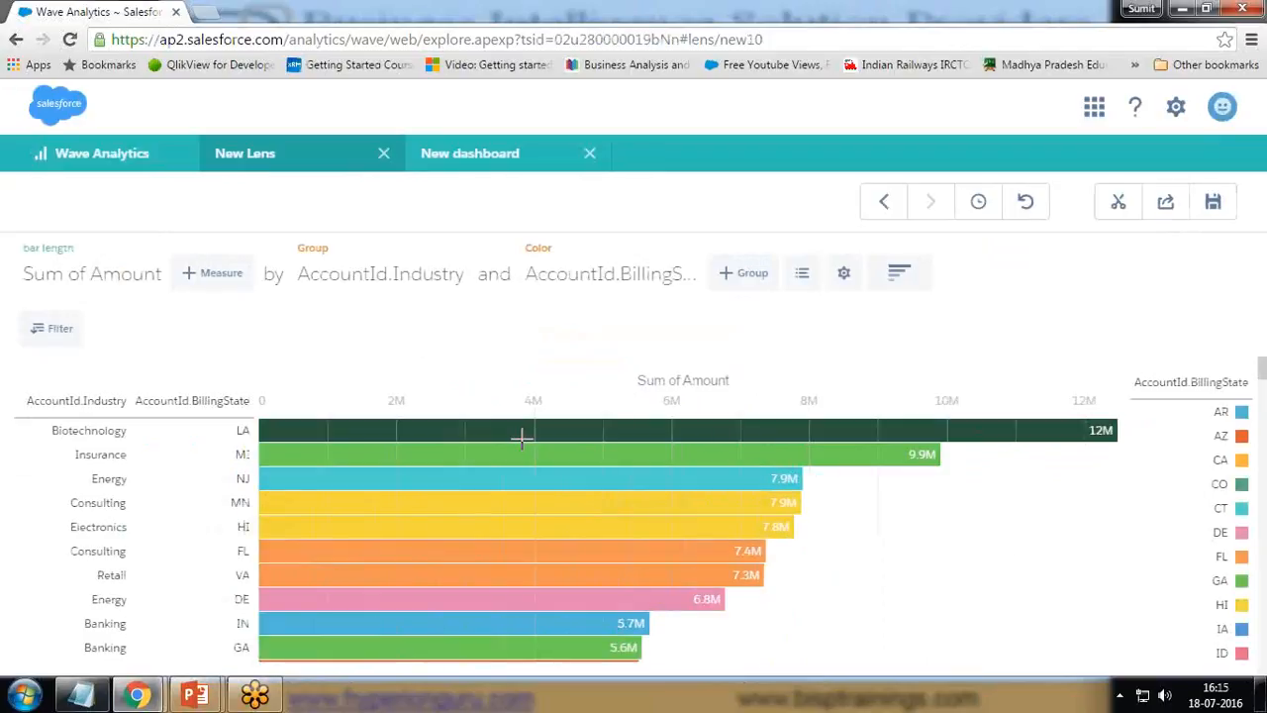
Look through the industry and billing state bars, clip the lens and switch to the dashboard in progress.
{"action": "scroll", "coordinate": [531, 569], "scroll_direction": "down", "scroll_amount": 15}
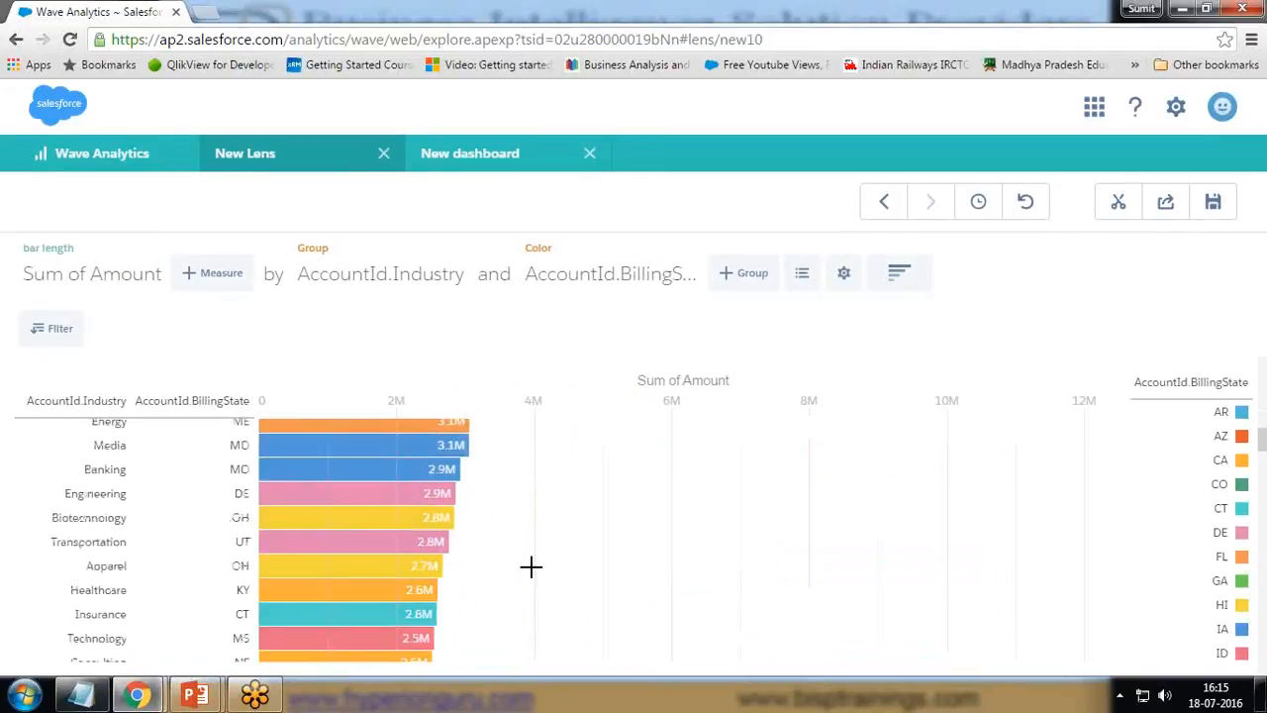
{"action": "scroll", "coordinate": [532, 565], "scroll_direction": "up", "scroll_amount": 15}
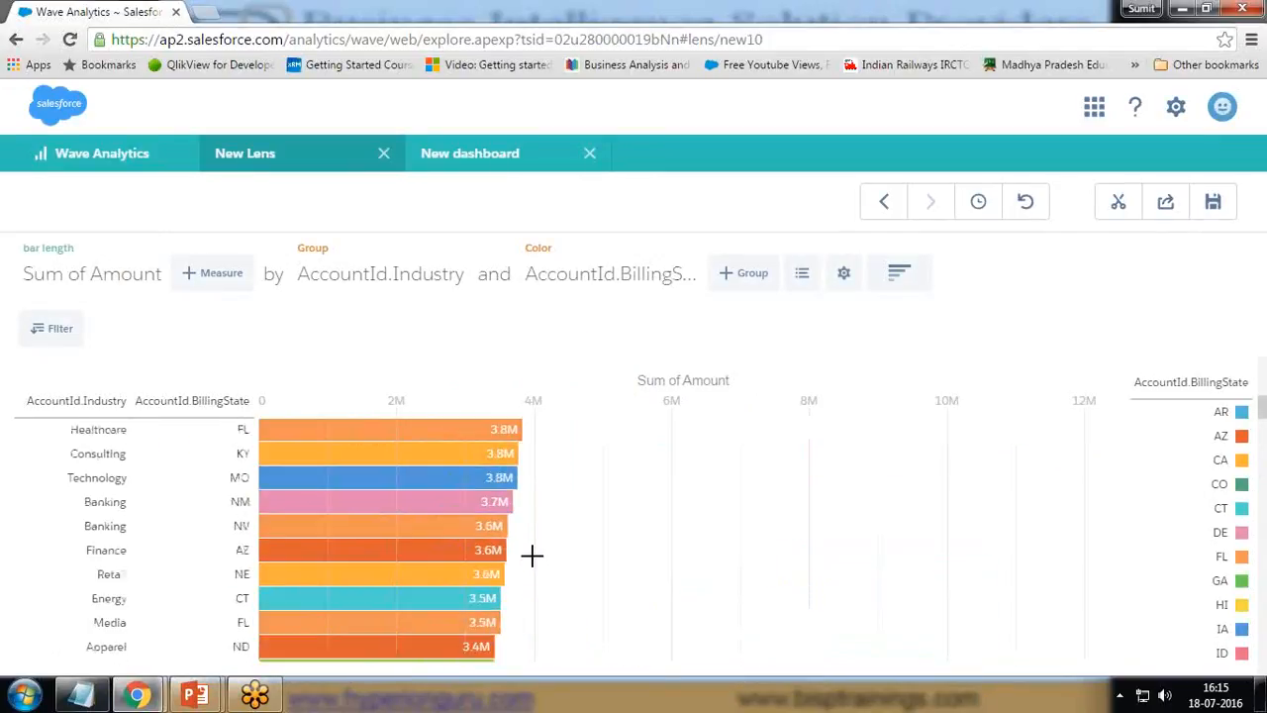
{"action": "left_click", "coordinate": [1118, 206]}
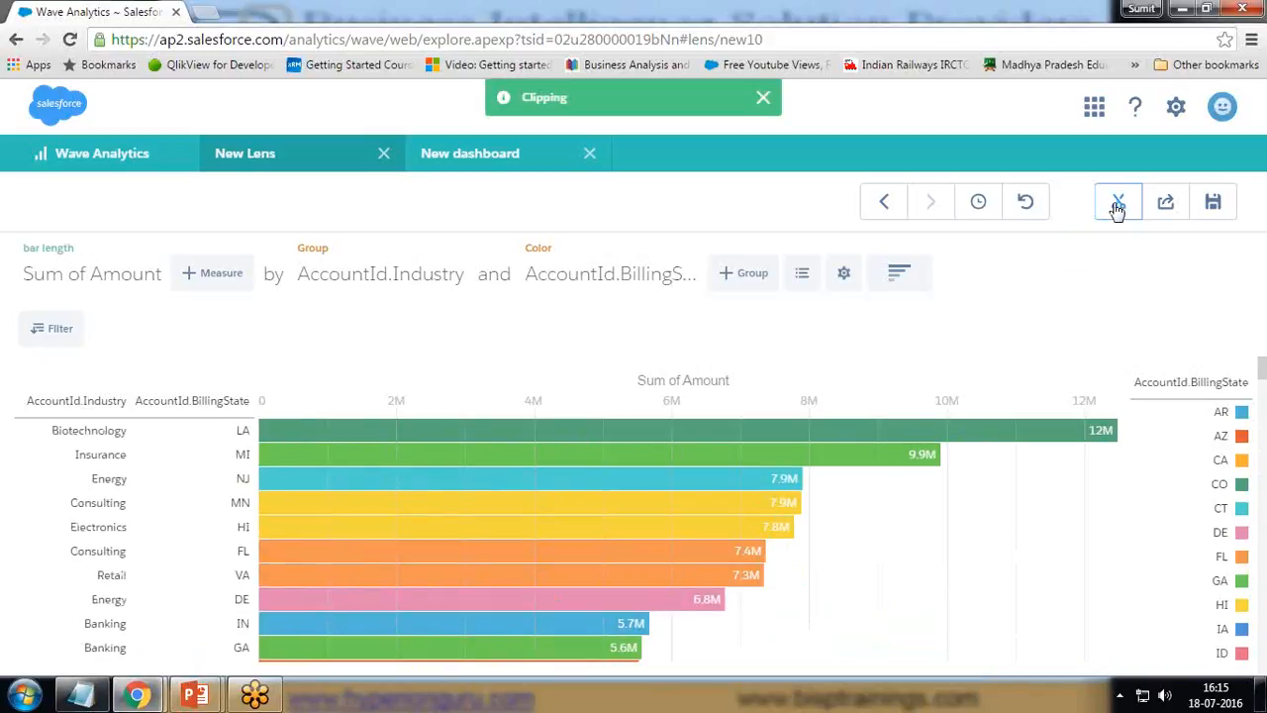
{"action": "left_click", "coordinate": [473, 156]}
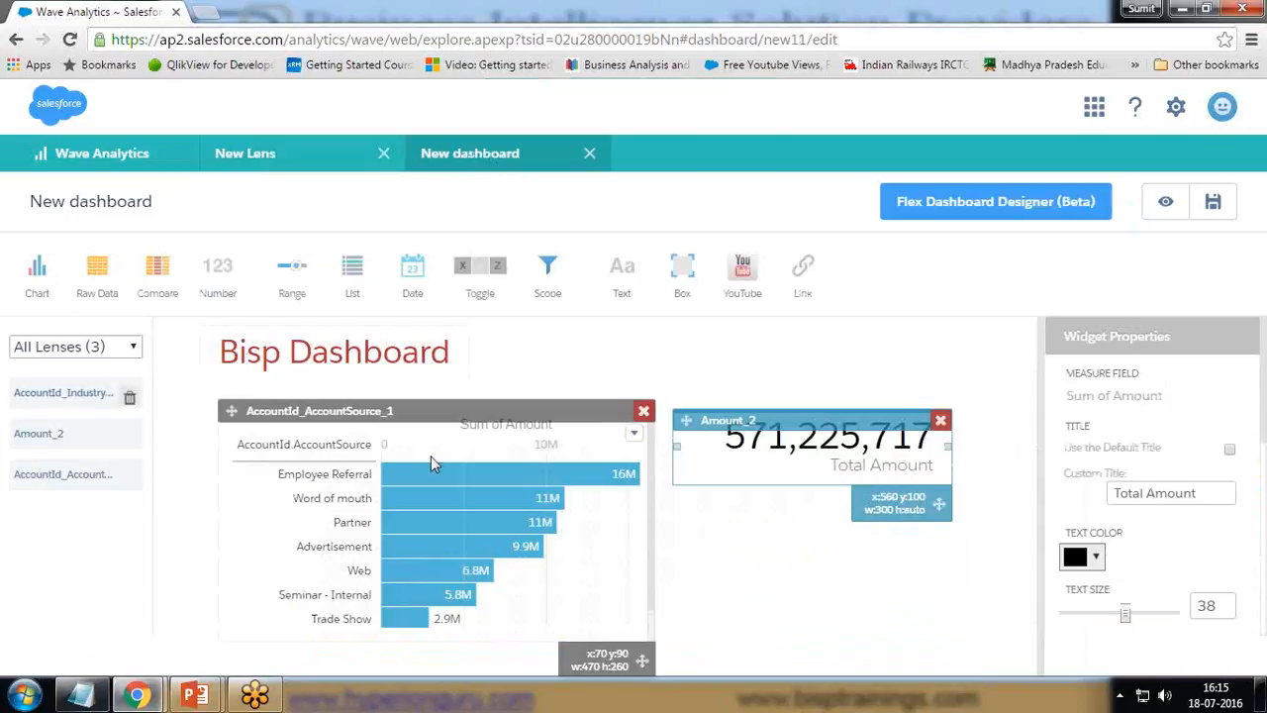
Add a chart widget for the industry and billing state lens below the existing chart, at x 130, y 400 and 800 wide.
{"action": "scroll", "coordinate": [431, 465], "scroll_direction": "down", "scroll_amount": 1}
{"action": "left_click", "coordinate": [766, 573]}
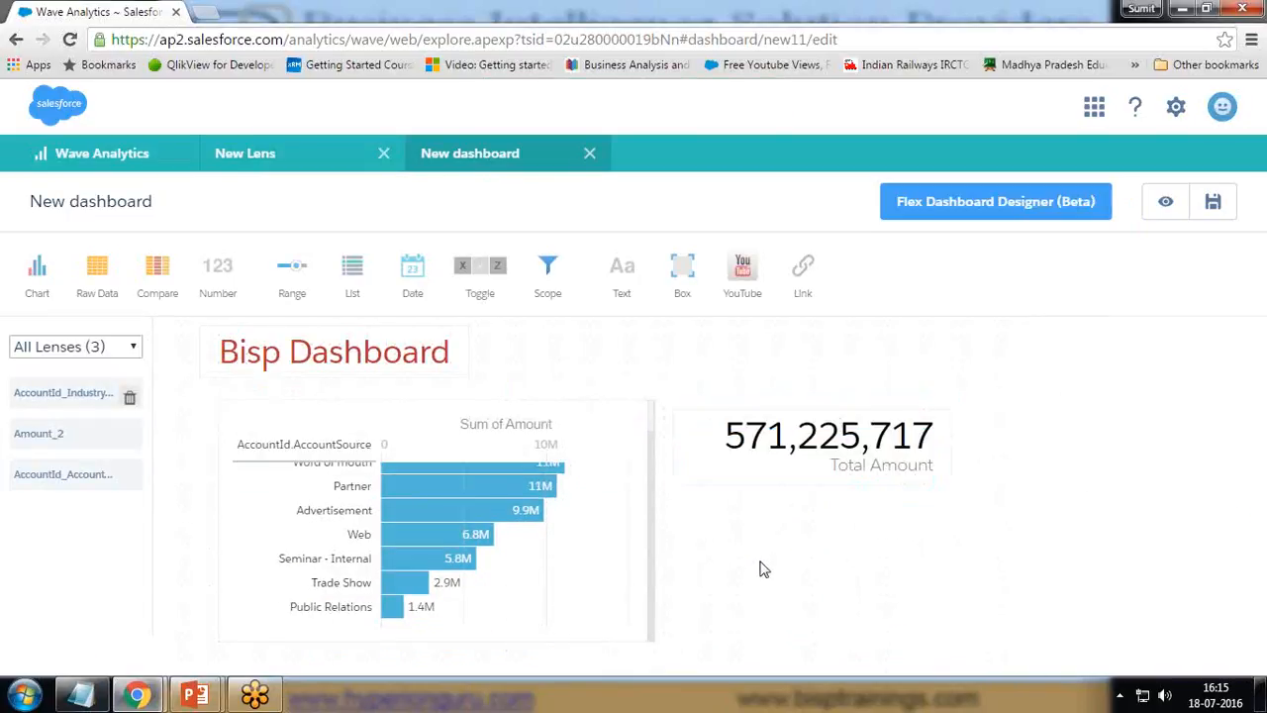
{"action": "left_click", "coordinate": [36, 269]}
{"action": "left_click_drag", "start_coordinate": [423, 398], "coordinate": [526, 502]}
{"action": "left_click_drag", "start_coordinate": [421, 491], "coordinate": [404, 480]}
{"action": "left_click_drag", "start_coordinate": [739, 600], "coordinate": [1014, 600]}
{"action": "scroll", "coordinate": [679, 495], "scroll_direction": "down", "scroll_amount": 1}
{"action": "left_click_drag", "start_coordinate": [644, 634], "coordinate": [646, 688]}
{"action": "left_click", "coordinate": [53, 401]}
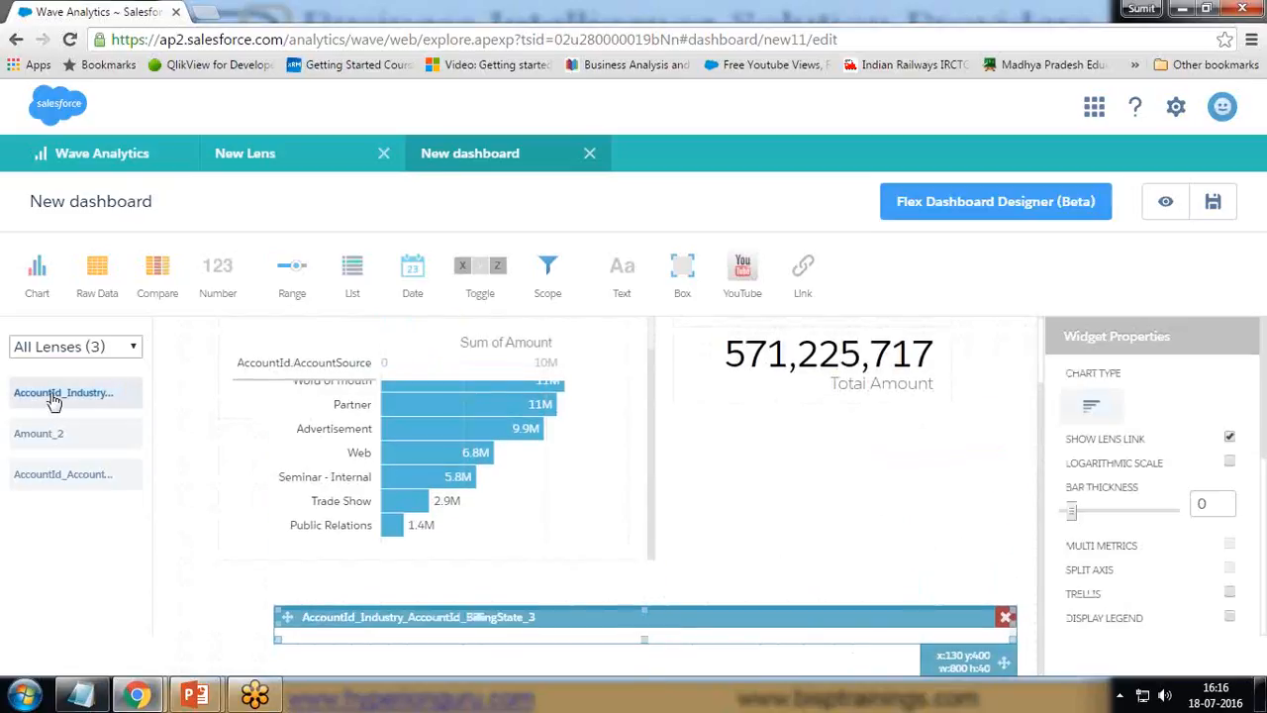
Reapply the industry and billing state lens to the new chart widget and increase its height to show a few bars.
{"action": "scroll", "coordinate": [644, 572], "scroll_direction": "down", "scroll_amount": 1}
{"action": "left_click_drag", "start_coordinate": [645, 573], "coordinate": [814, 476]}
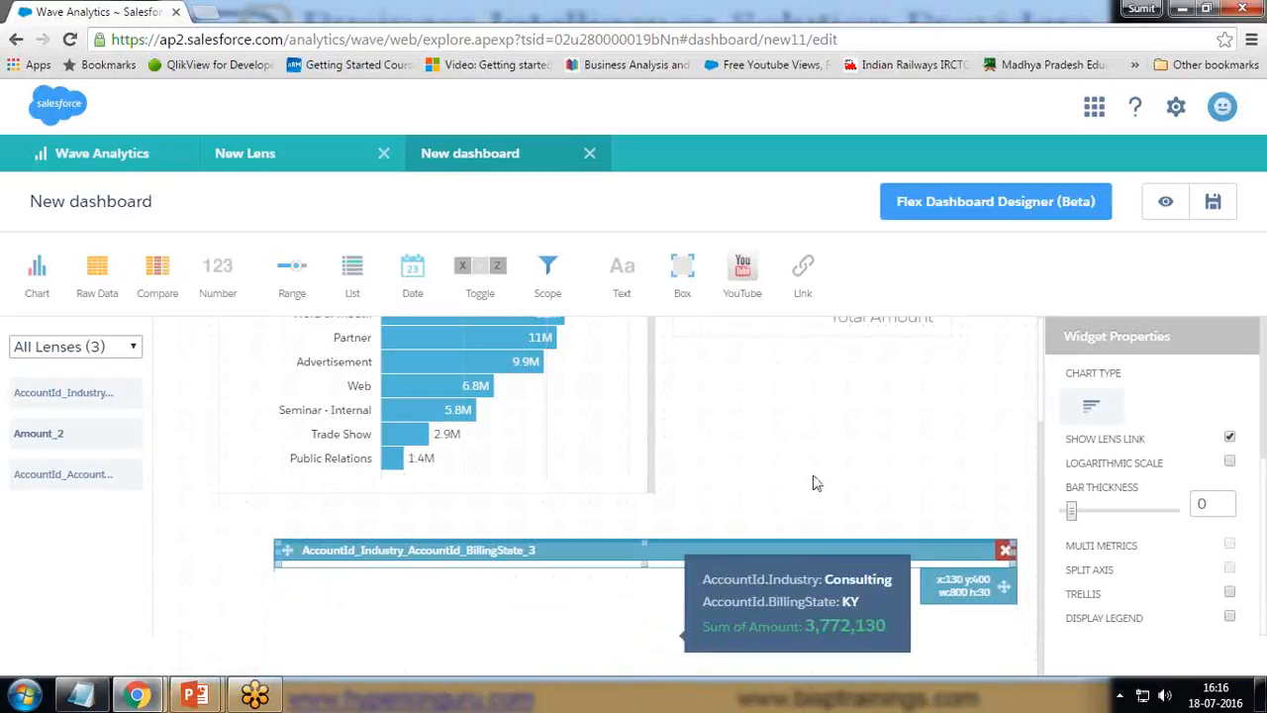
{"action": "left_click", "coordinate": [814, 483]}
{"action": "left_click_drag", "start_coordinate": [77, 396], "coordinate": [554, 552]}
{"action": "mouse_move", "coordinate": [642, 572]}
{"action": "left_mouse_down"}
{"action": "mouse_move", "coordinate": [642, 707]}
{"action": "mouse_move", "coordinate": [644, 637]}
{"action": "mouse_move", "coordinate": [642, 663]}
{"action": "left_mouse_up"}
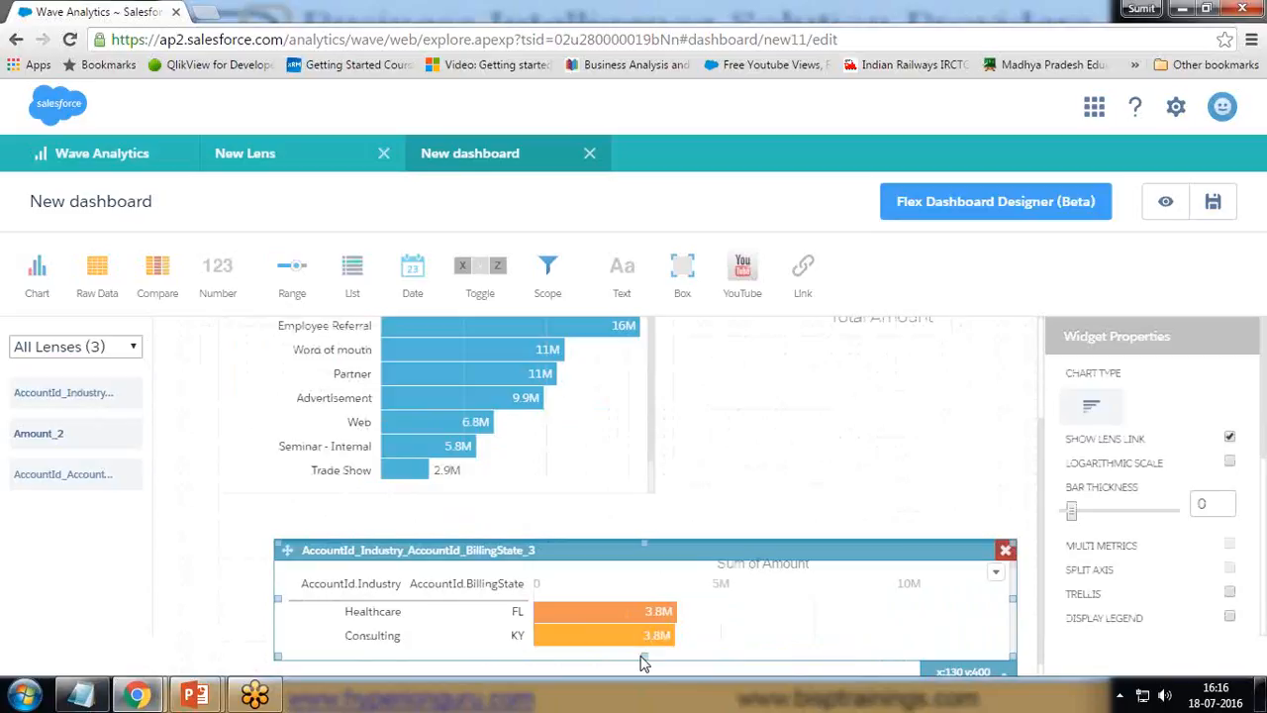
{"action": "left_click", "coordinate": [709, 486]}
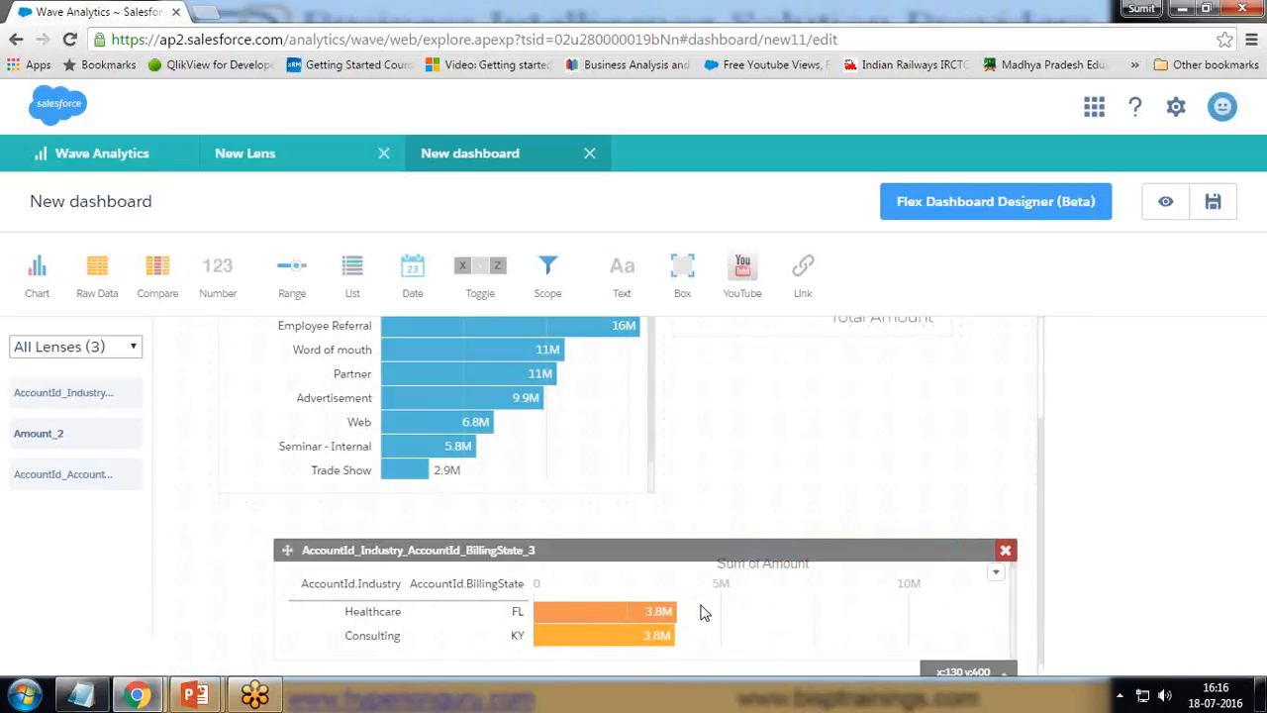
{"action": "scroll", "coordinate": [713, 606], "scroll_direction": "down", "scroll_amount": 2}
{"action": "scroll", "coordinate": [715, 606], "scroll_direction": "down", "scroll_amount": 3}
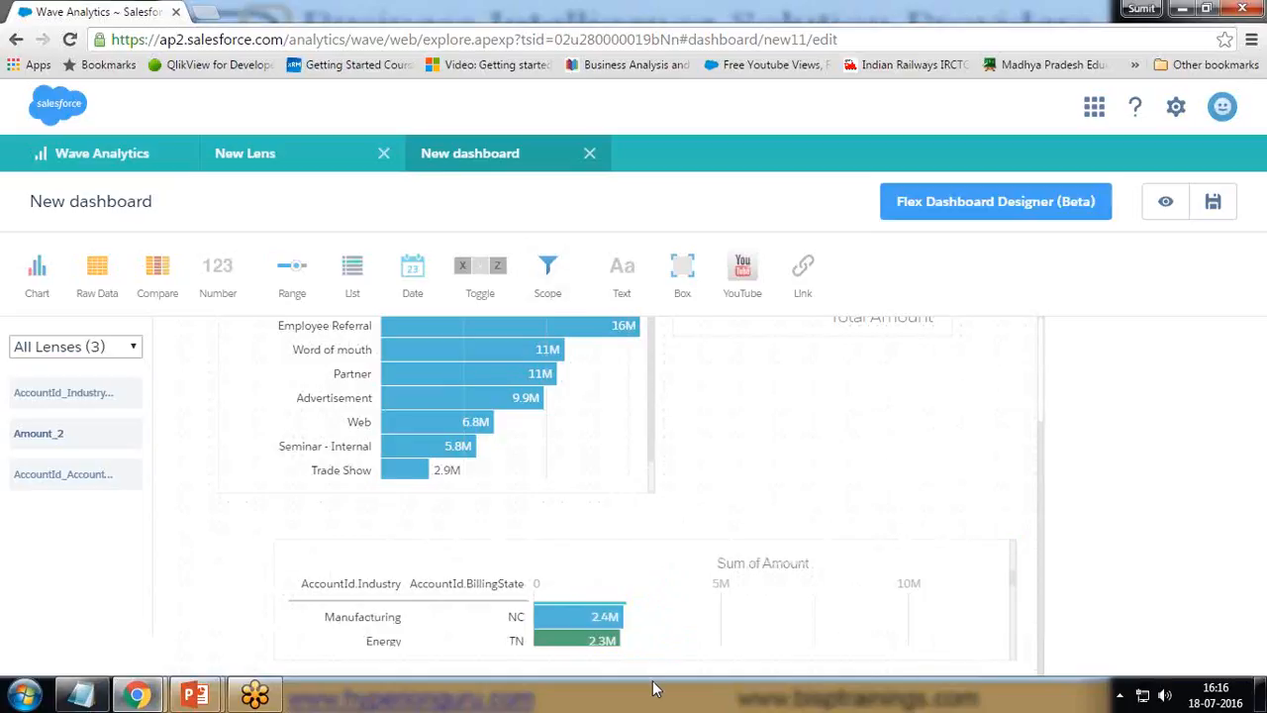
Shift the industry and billing state chart slightly left beneath the account source chart and make it considerably taller.
{"action": "left_click", "coordinate": [645, 551]}
{"action": "left_click_drag", "start_coordinate": [645, 550], "coordinate": [628, 637]}
{"action": "left_click_drag", "start_coordinate": [626, 434], "coordinate": [601, 677]}
{"action": "scroll", "coordinate": [749, 585], "scroll_direction": "down", "scroll_amount": 1}
{"action": "scroll", "coordinate": [749, 592], "scroll_direction": "down", "scroll_amount": 1}
{"action": "left_click_drag", "start_coordinate": [627, 410], "coordinate": [636, 455]}
{"action": "left_click", "coordinate": [789, 396]}
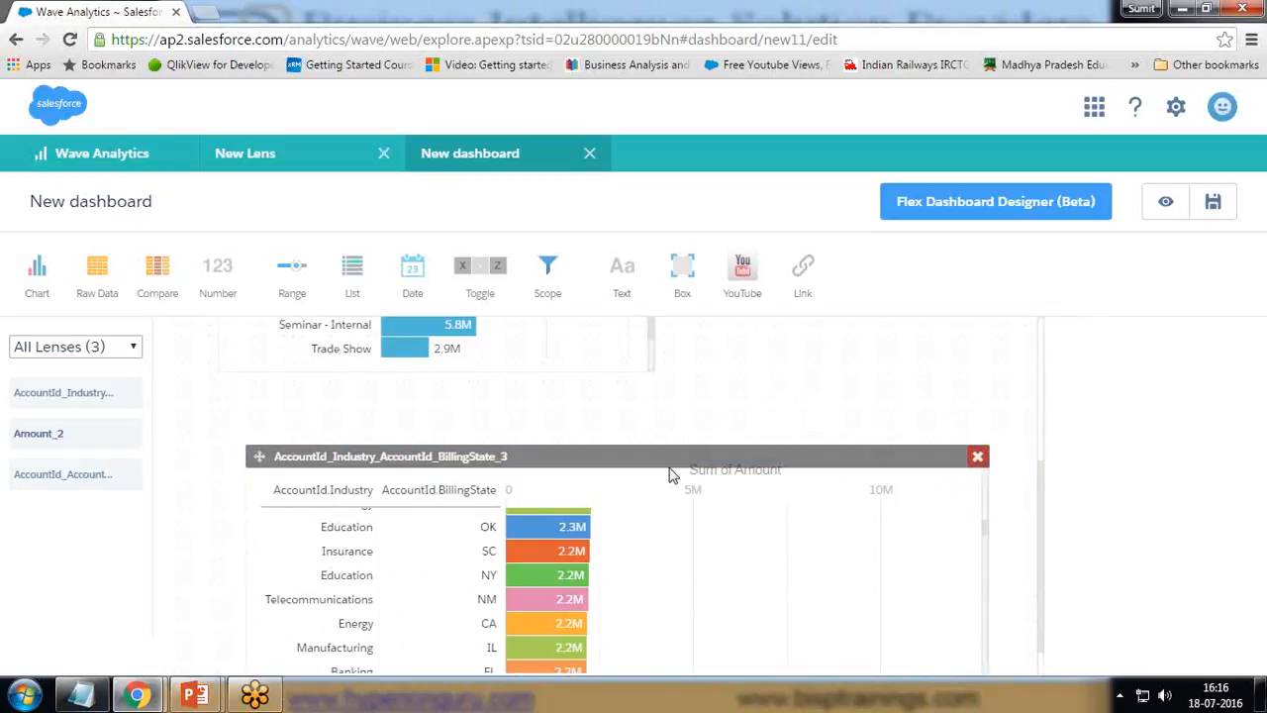
{"action": "scroll", "coordinate": [645, 538], "scroll_direction": "down", "scroll_amount": 5}
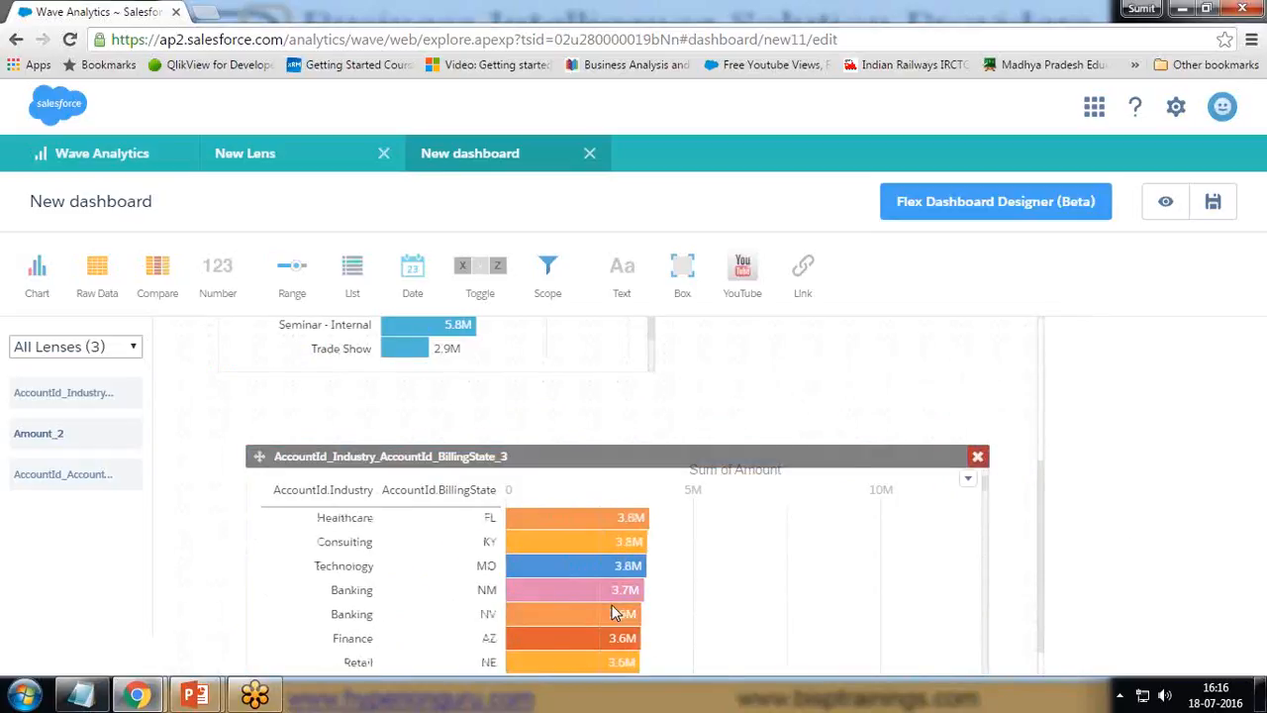
{"action": "scroll", "coordinate": [605, 611], "scroll_direction": "up", "scroll_amount": 2}
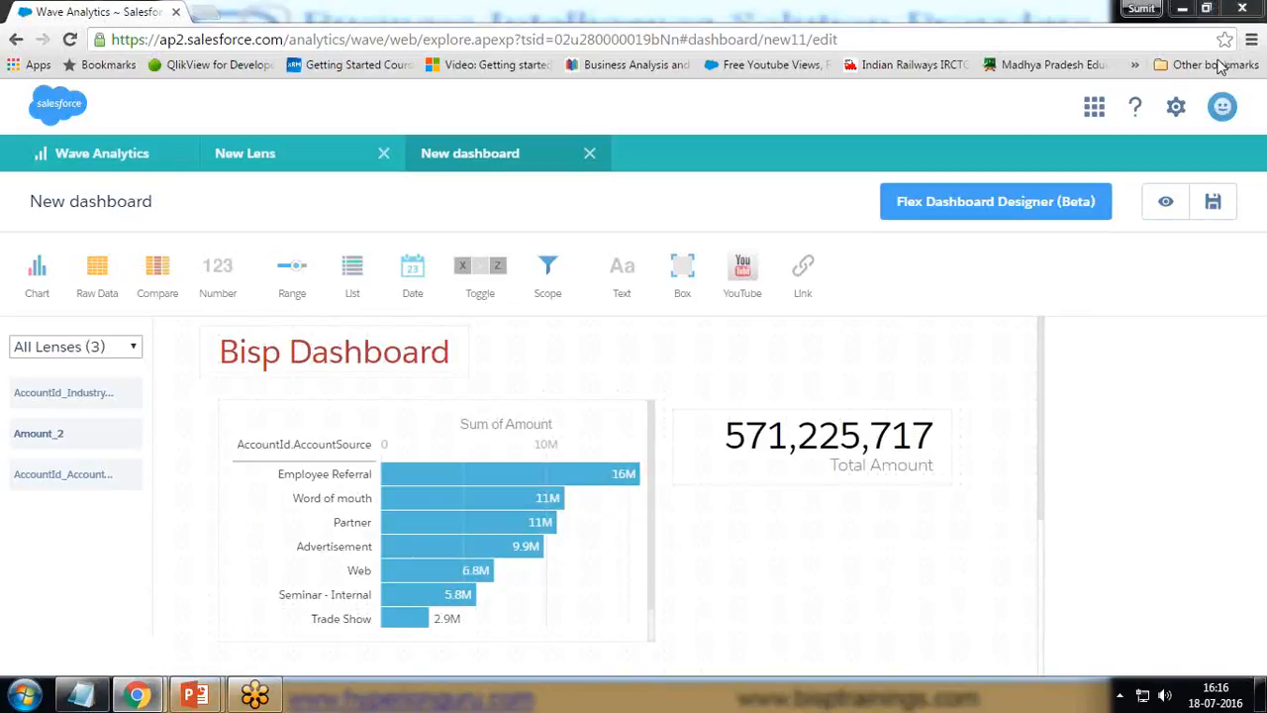
Preview the dashboard and look over its two charts and the total amount number.
{"action": "left_click", "coordinate": [1165, 210]}
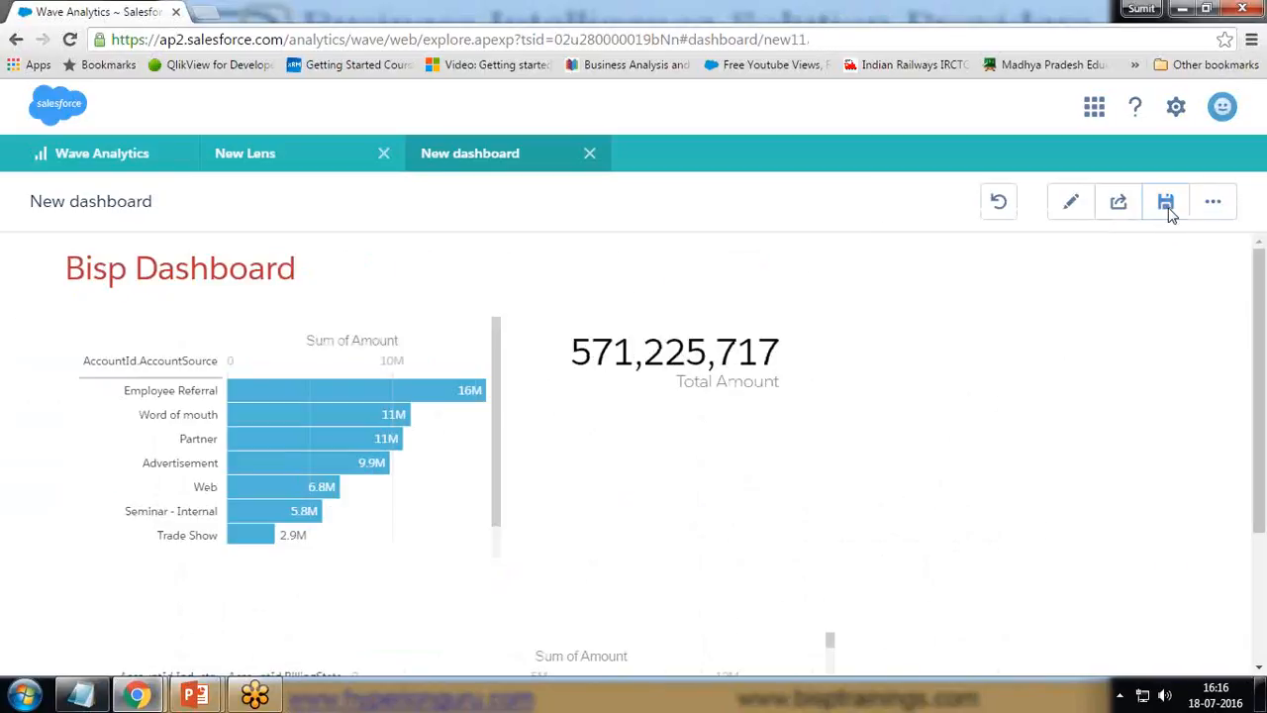
{"action": "scroll", "coordinate": [733, 475], "scroll_direction": "down", "scroll_amount": 2}
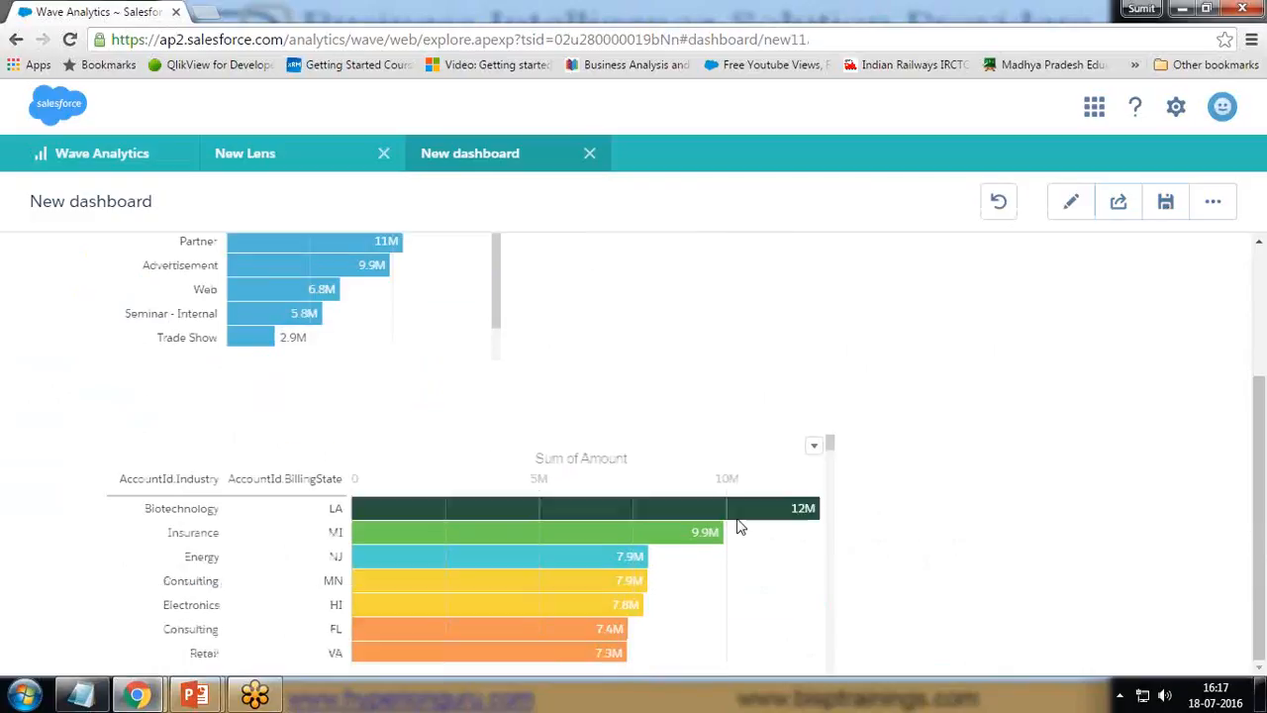
{"action": "scroll", "coordinate": [483, 555], "scroll_direction": "up", "scroll_amount": 2}
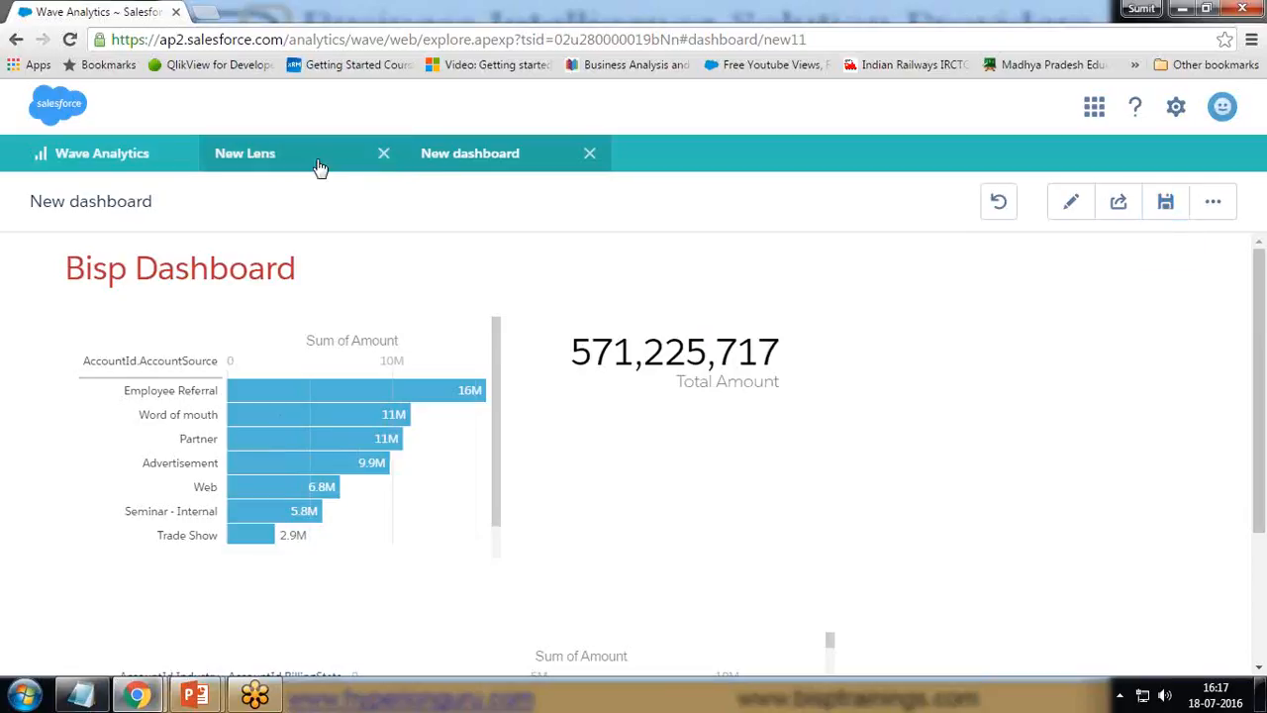
Save the dashboard in My Private App under the title "Bisp Requirement Dashboard".
{"action": "left_click", "coordinate": [1165, 202]}
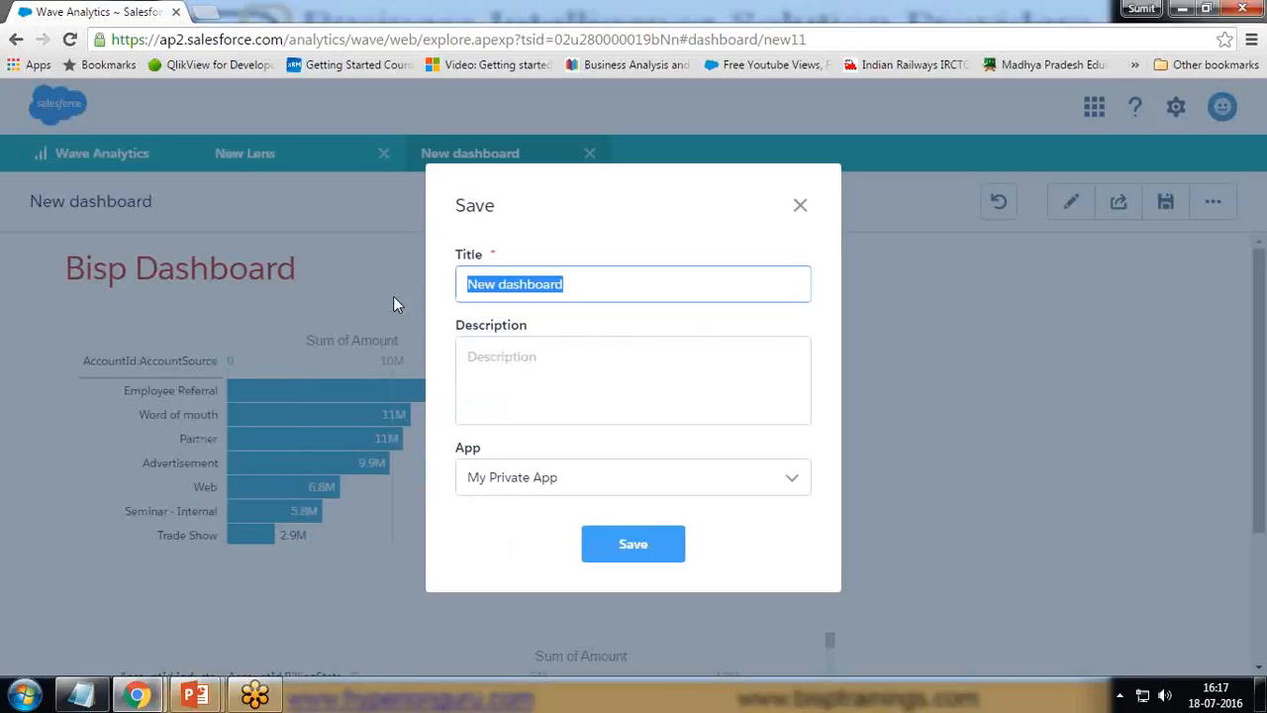
{"action": "type", "text": "Bisp Requoremen"}
{"action": "key", "text": "BackSpace"}
{"action": "key", "text": "BackSpace"}
{"action": "key", "text": "BackSpace"}
{"action": "key", "text": "BackSpace"}
{"action": "key", "text": "BackSpace"}
{"action": "key", "text": "BackSpace"}
{"action": "type", "text": "irement"}
{"action": "key", "text": "BackSpace"}
{"action": "key", "text": "BackSpace"}
{"action": "key", "text": "BackSpace"}
{"action": "key", "text": "BackSpace"}
{"action": "type", "text": "ment Dashboard"}
{"action": "key", "text": "Return"}
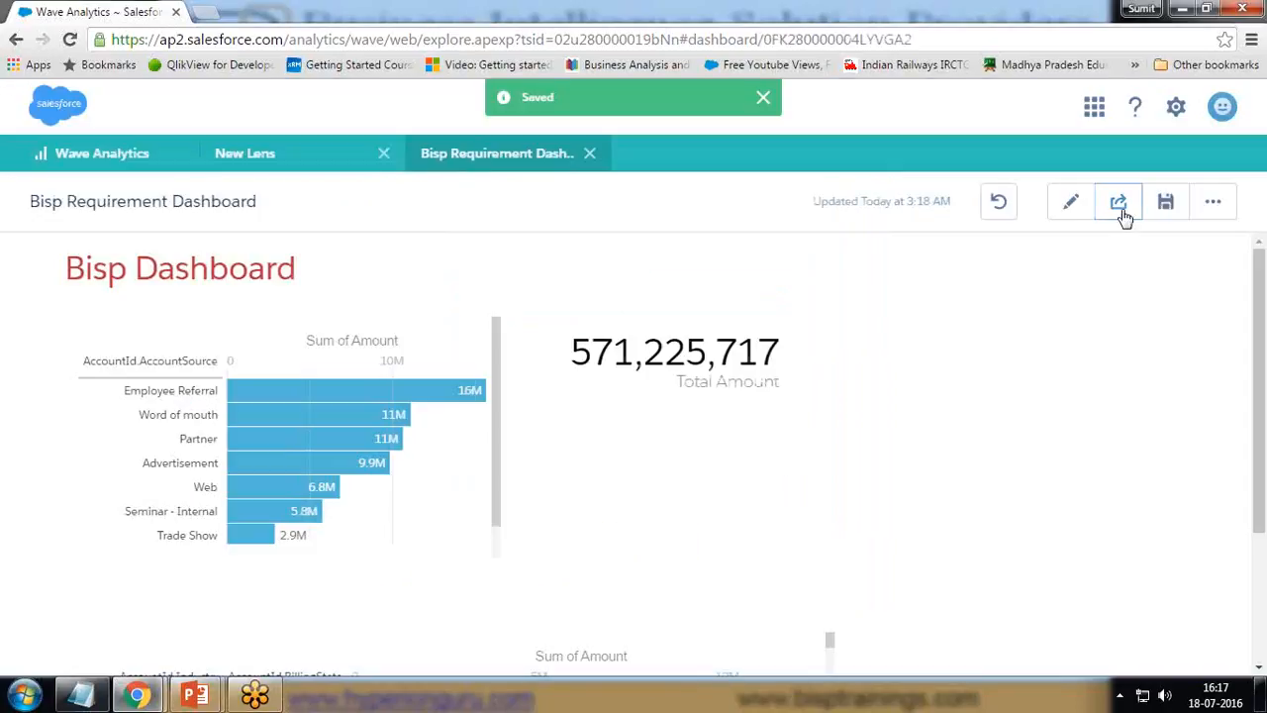
Open the saved dashboard in presentation view.
{"action": "left_click", "coordinate": [1213, 203]}
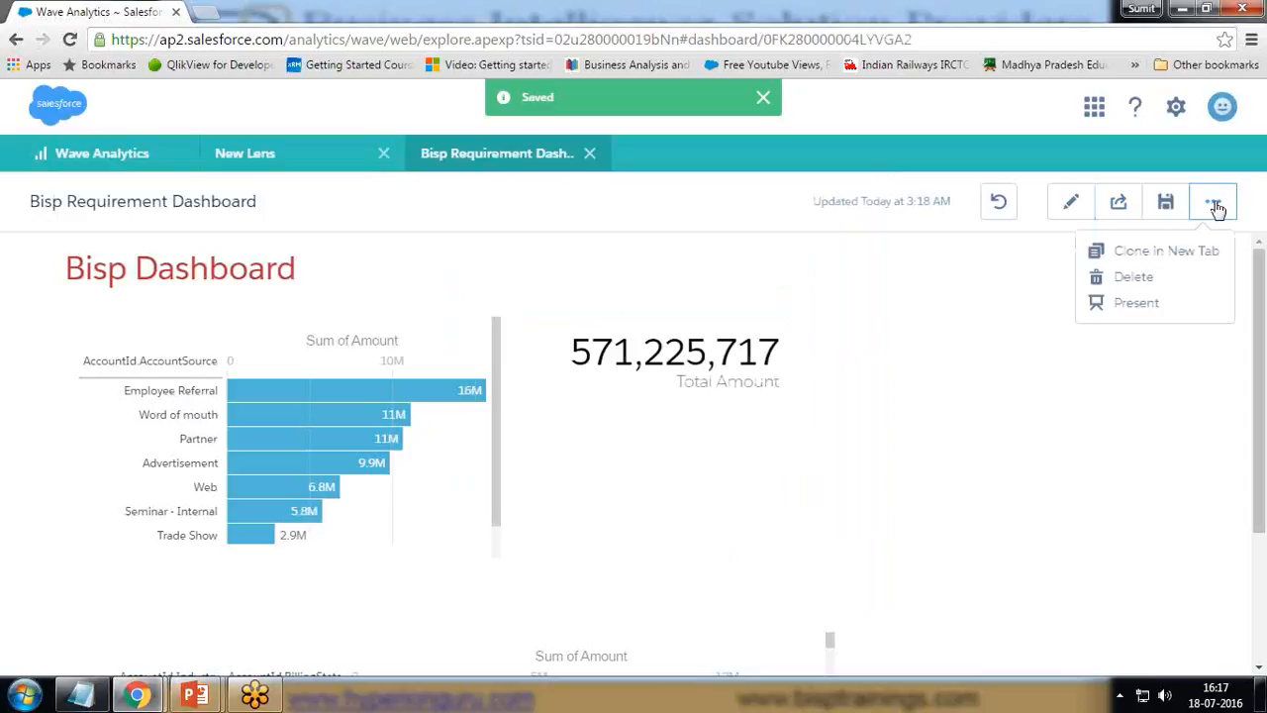
{"action": "left_click", "coordinate": [1137, 303]}
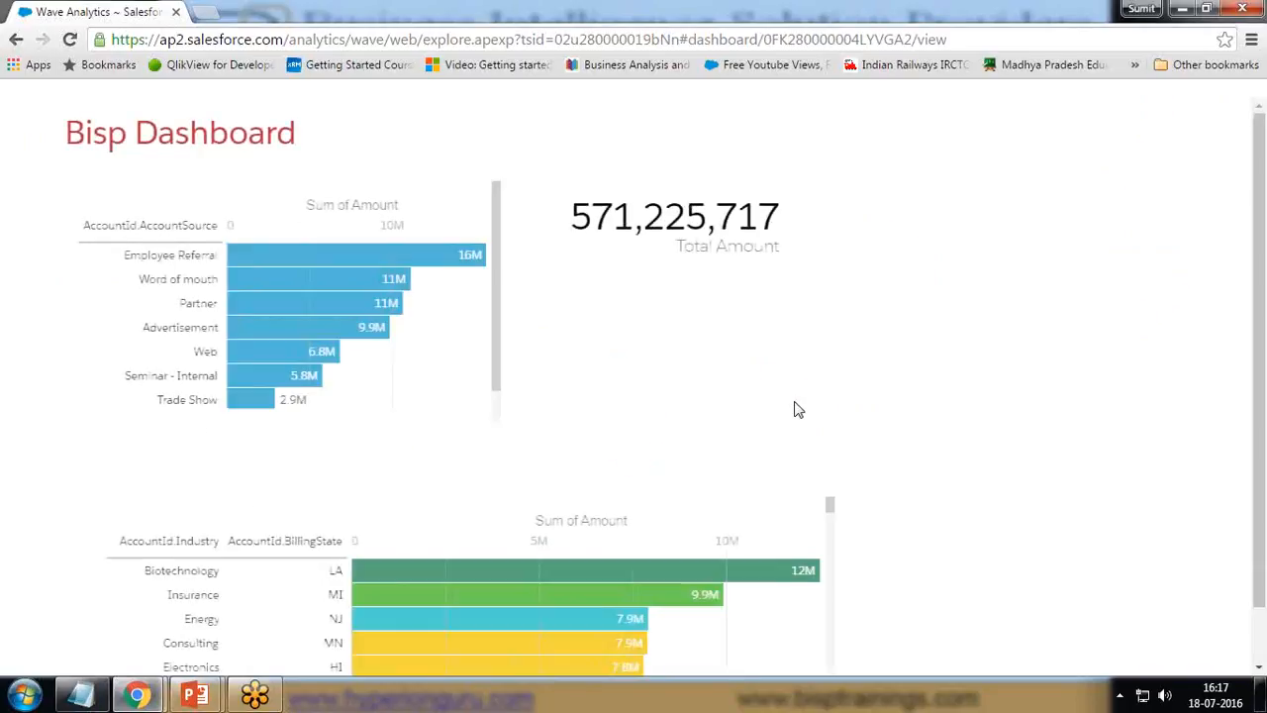
Review the presented dashboard and the list of dashboards and lenses in My Private App, and exit presentation view.
{"action": "scroll", "coordinate": [814, 395], "scroll_direction": "down", "scroll_amount": 1}
{"action": "scroll", "coordinate": [815, 404], "scroll_direction": "up", "scroll_amount": 1}
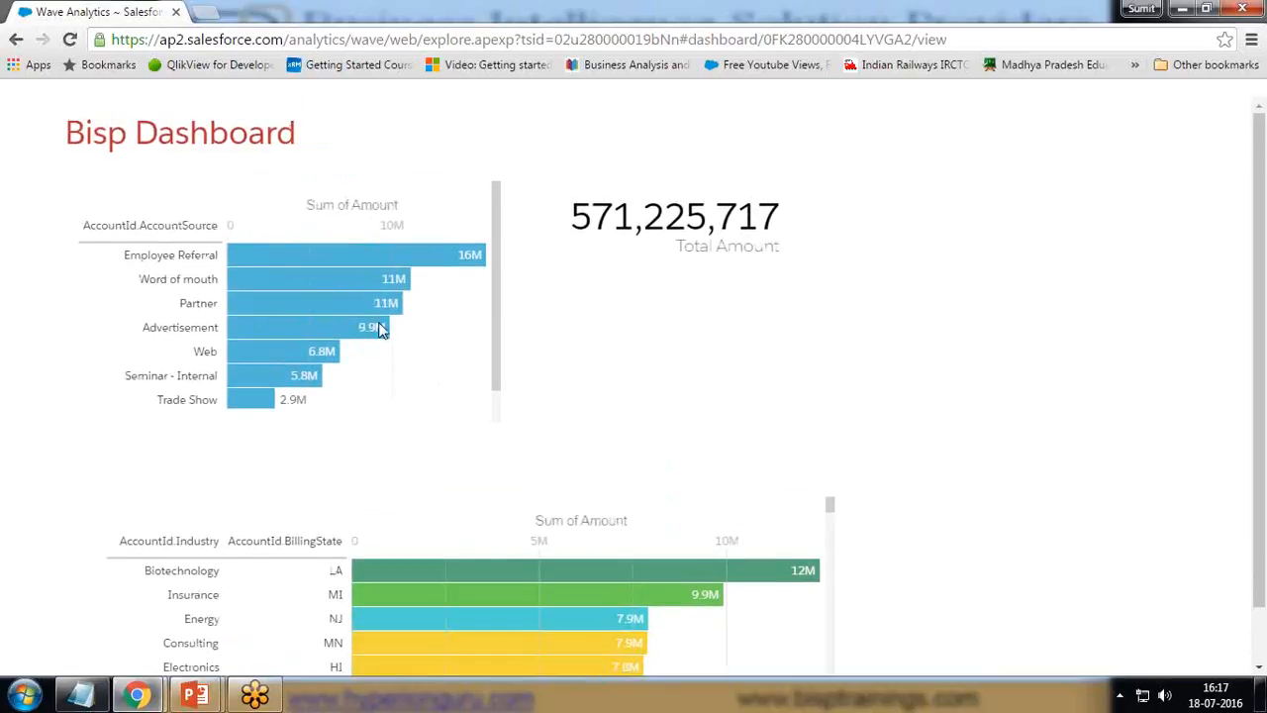
{"action": "mouse_move", "coordinate": [340, 119]}
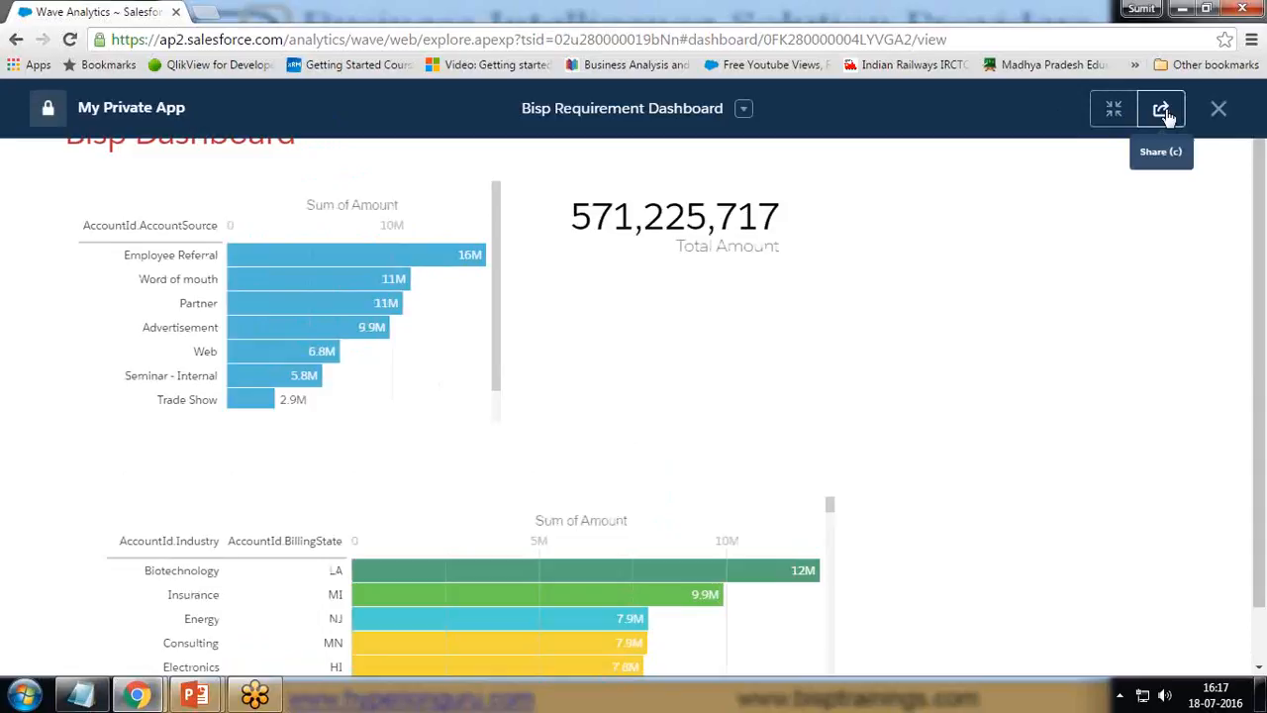
{"action": "left_click", "coordinate": [744, 108]}
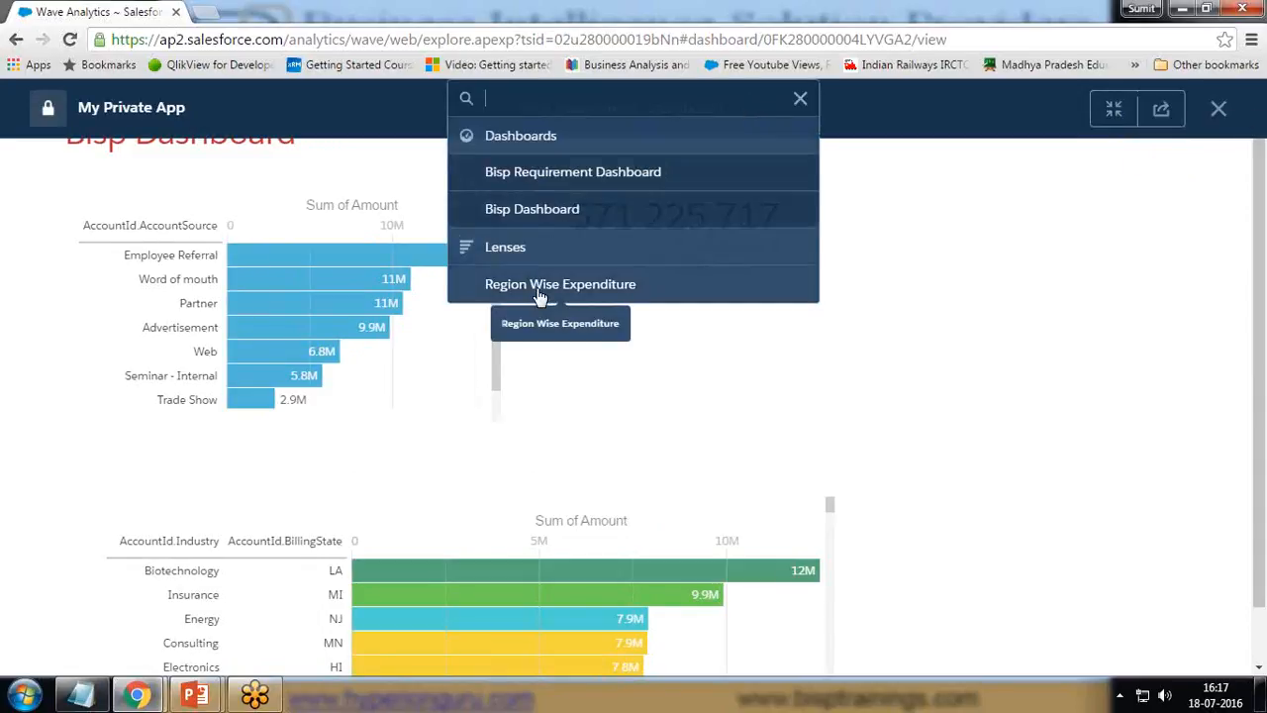
{"action": "left_click", "coordinate": [575, 208]}
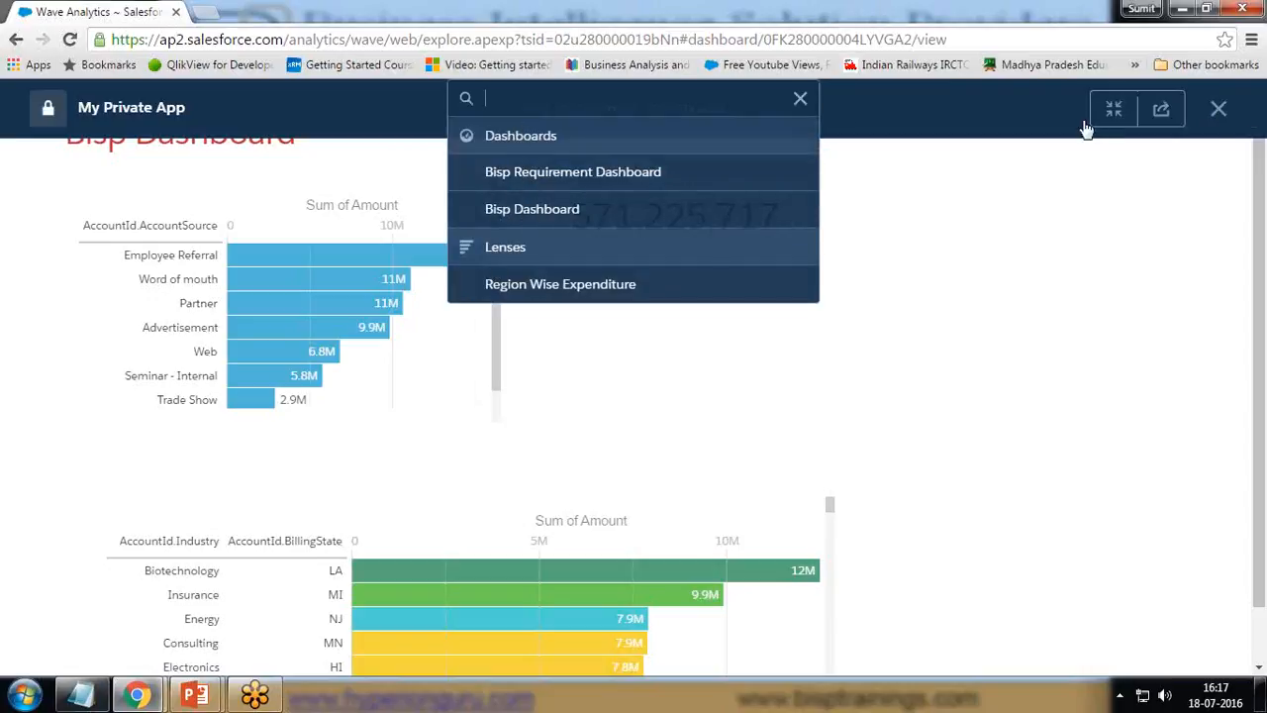
{"action": "left_click", "coordinate": [1221, 111]}
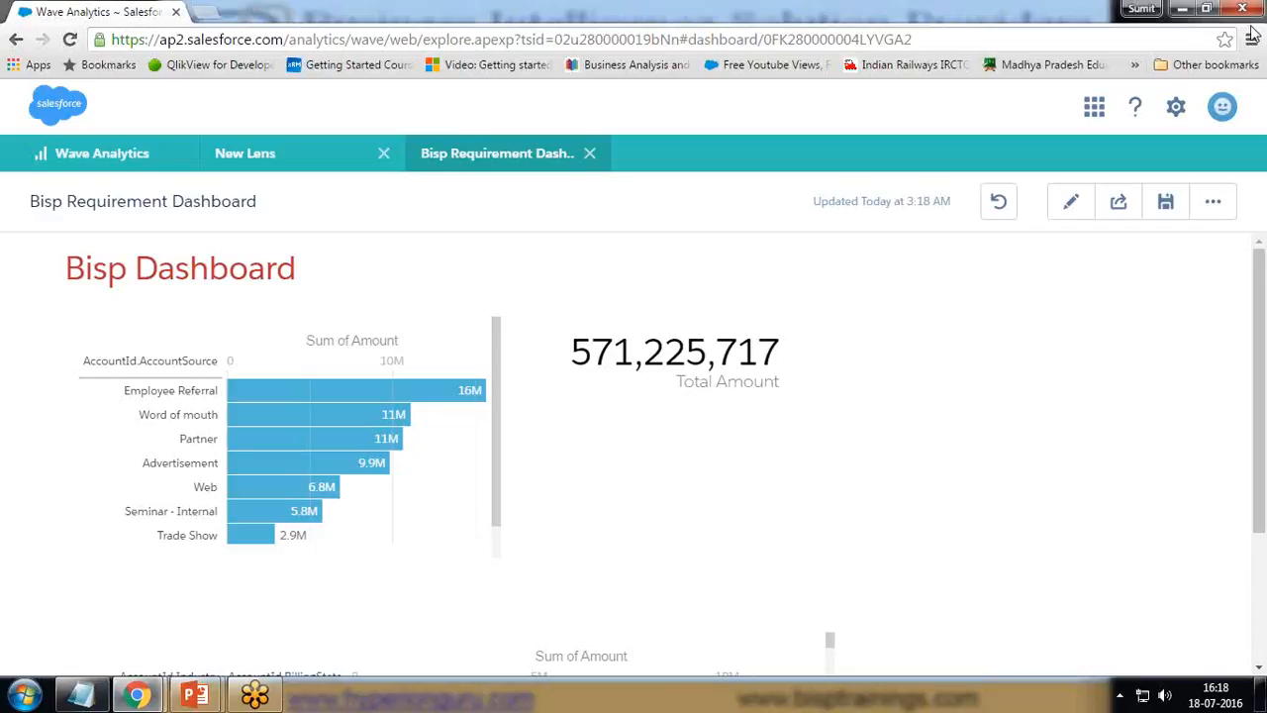
Switch to the PowerPoint slide show, review the Business requirement slide and advance to the end of the show.
{"action": "mouse_move", "coordinate": [195, 695]}
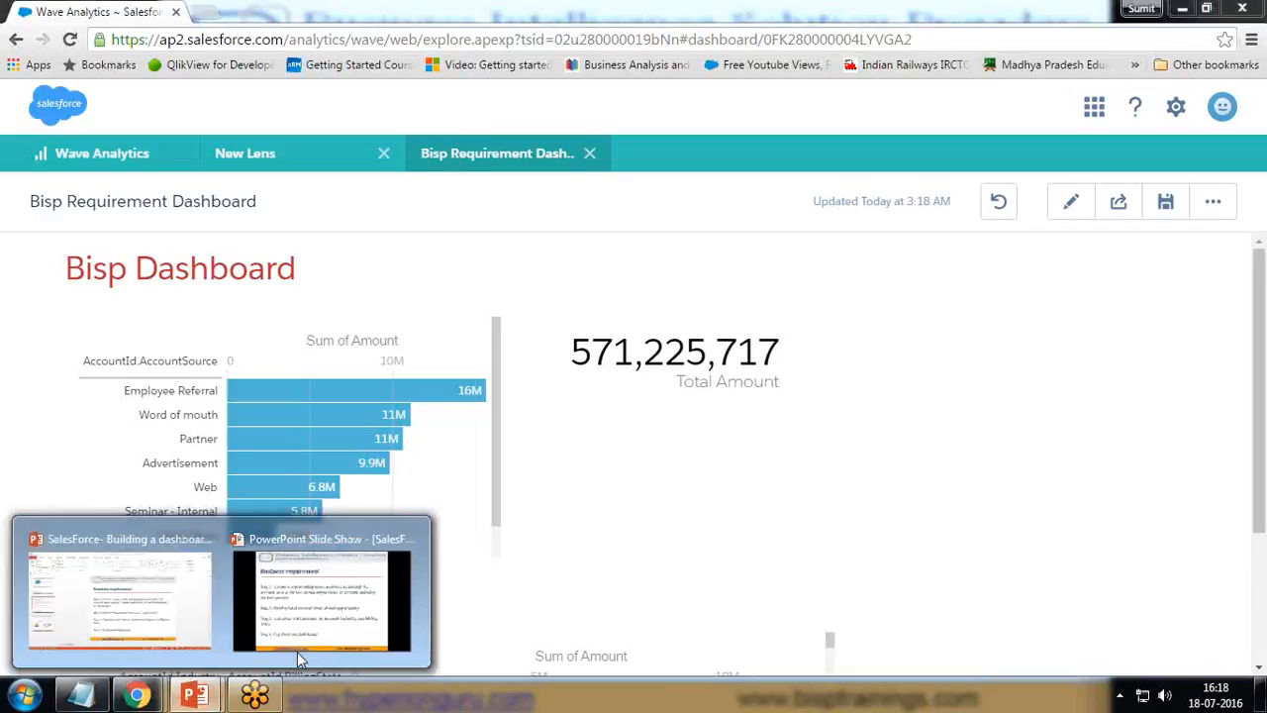
{"action": "left_click", "coordinate": [325, 636]}
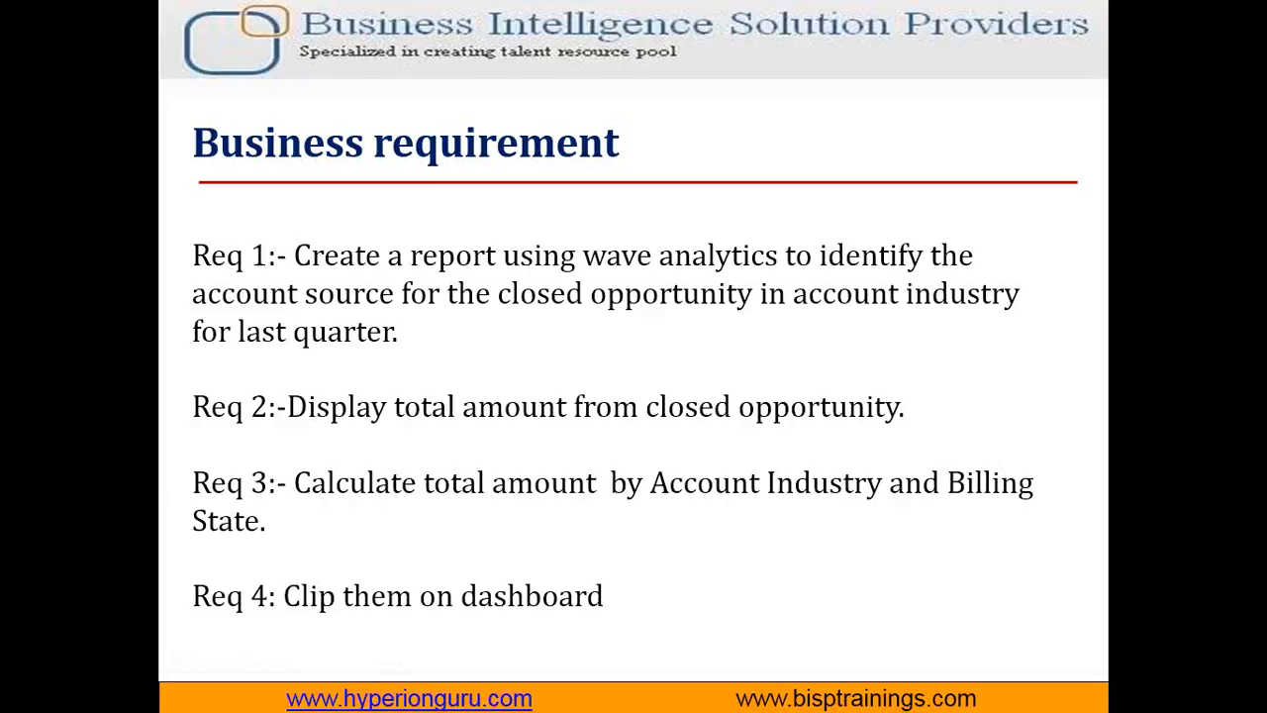
{"action": "key", "text": "Right"}
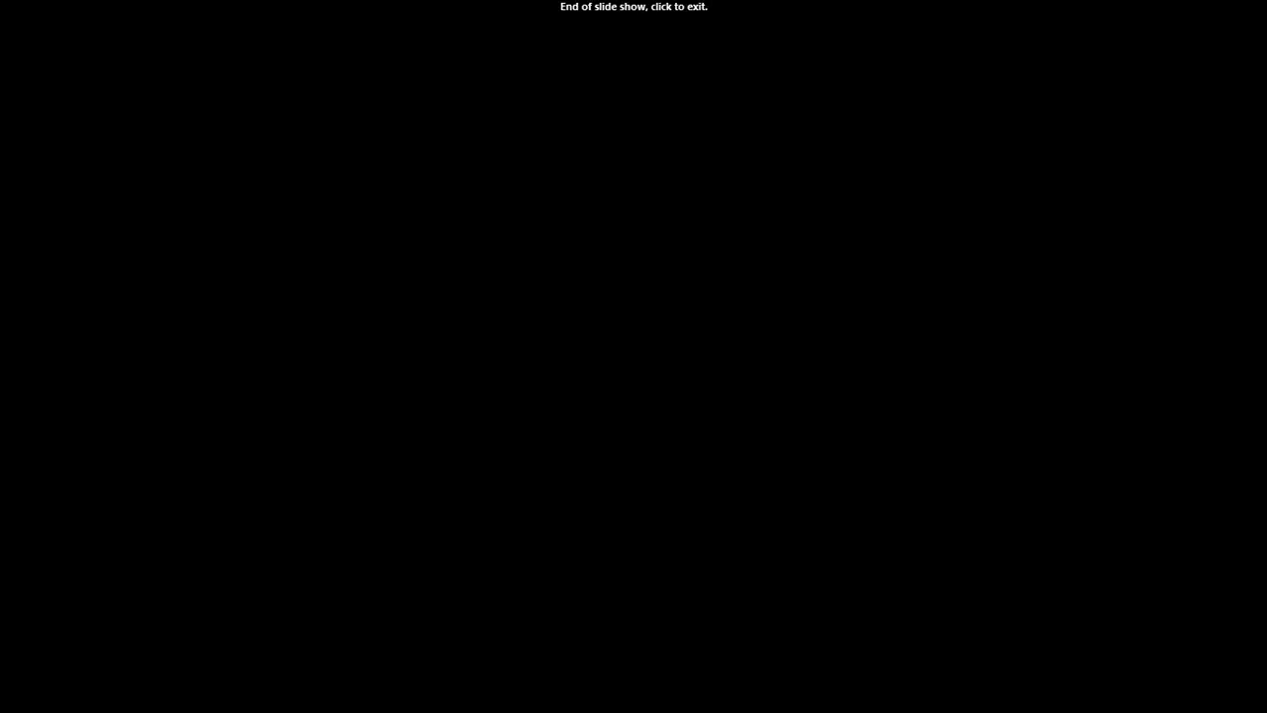